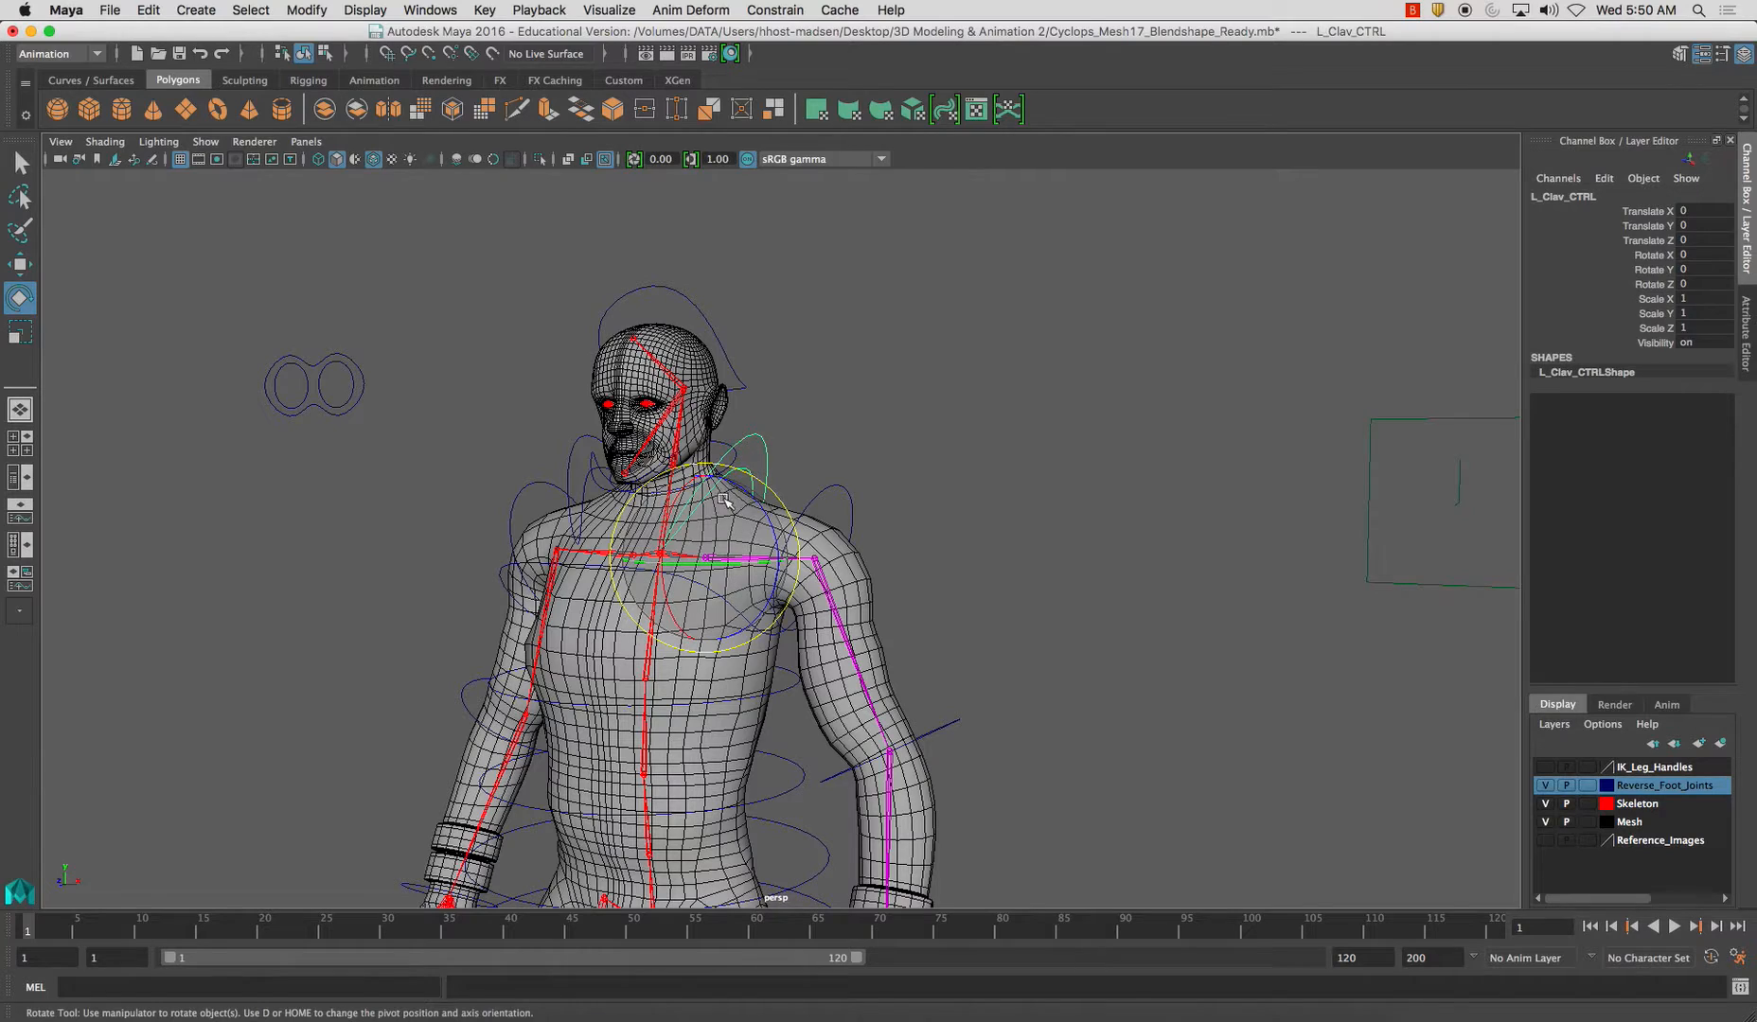
Try rotating the left shoulder control and undo the rotation.
click(831, 491)
drag(847, 506, 851, 520)
key(z)
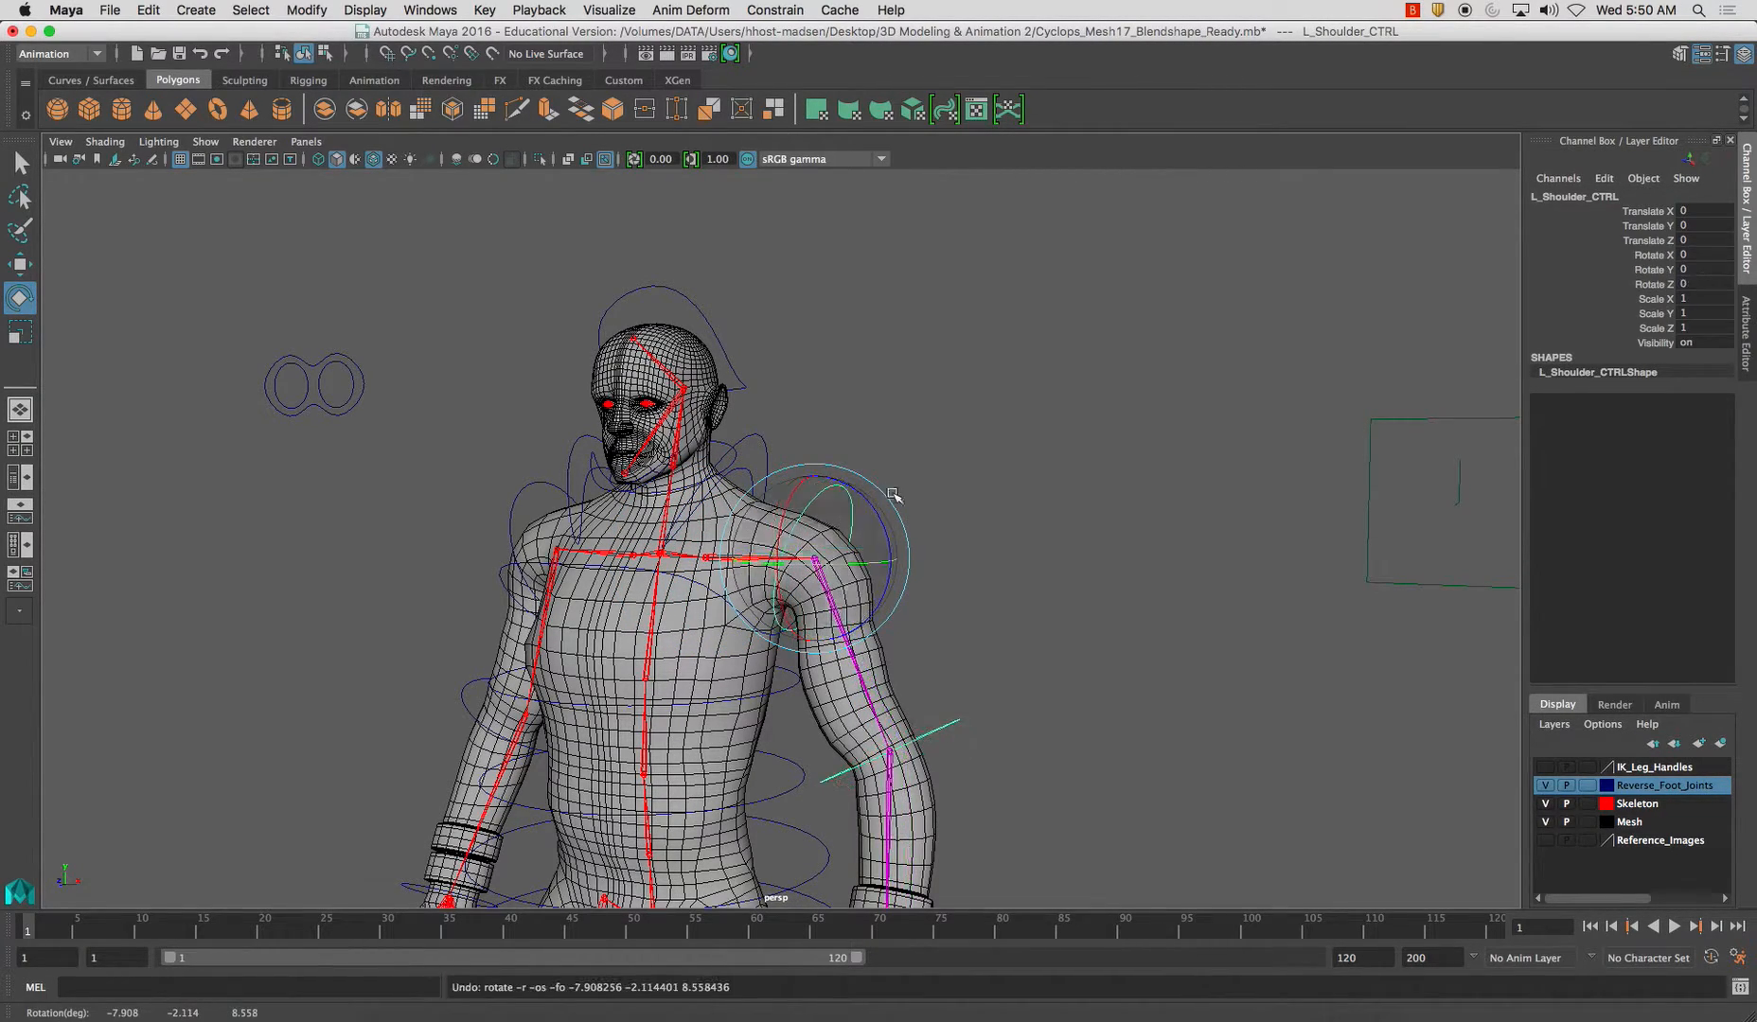
Select the global control around the character's feet to examine the whole rig.
scroll(925, 531, down, 5)
scroll(1000, 545, up, 3)
scroll(941, 697, down, 4)
click(911, 743)
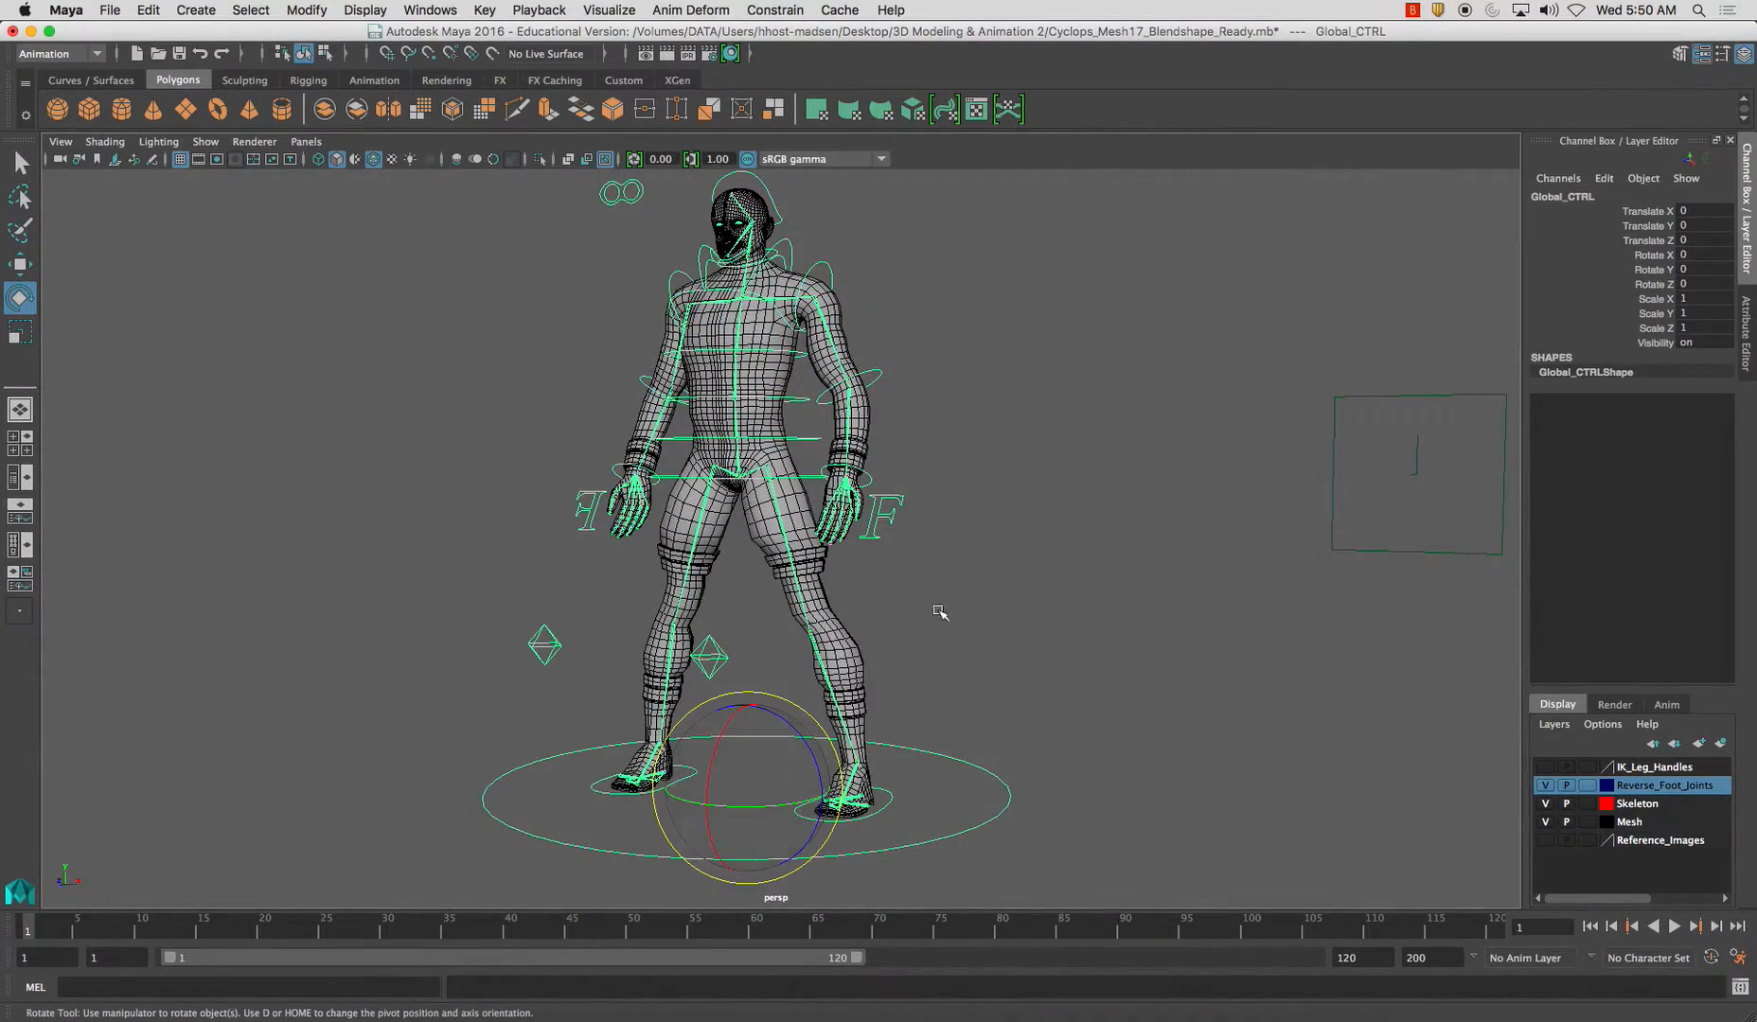
Create a blend shape deformer named Facial_Expressions on the character mesh, using the Rigging menu set.
scroll(985, 568, up, 5)
click(890, 547)
scroll(1004, 530, down, 5)
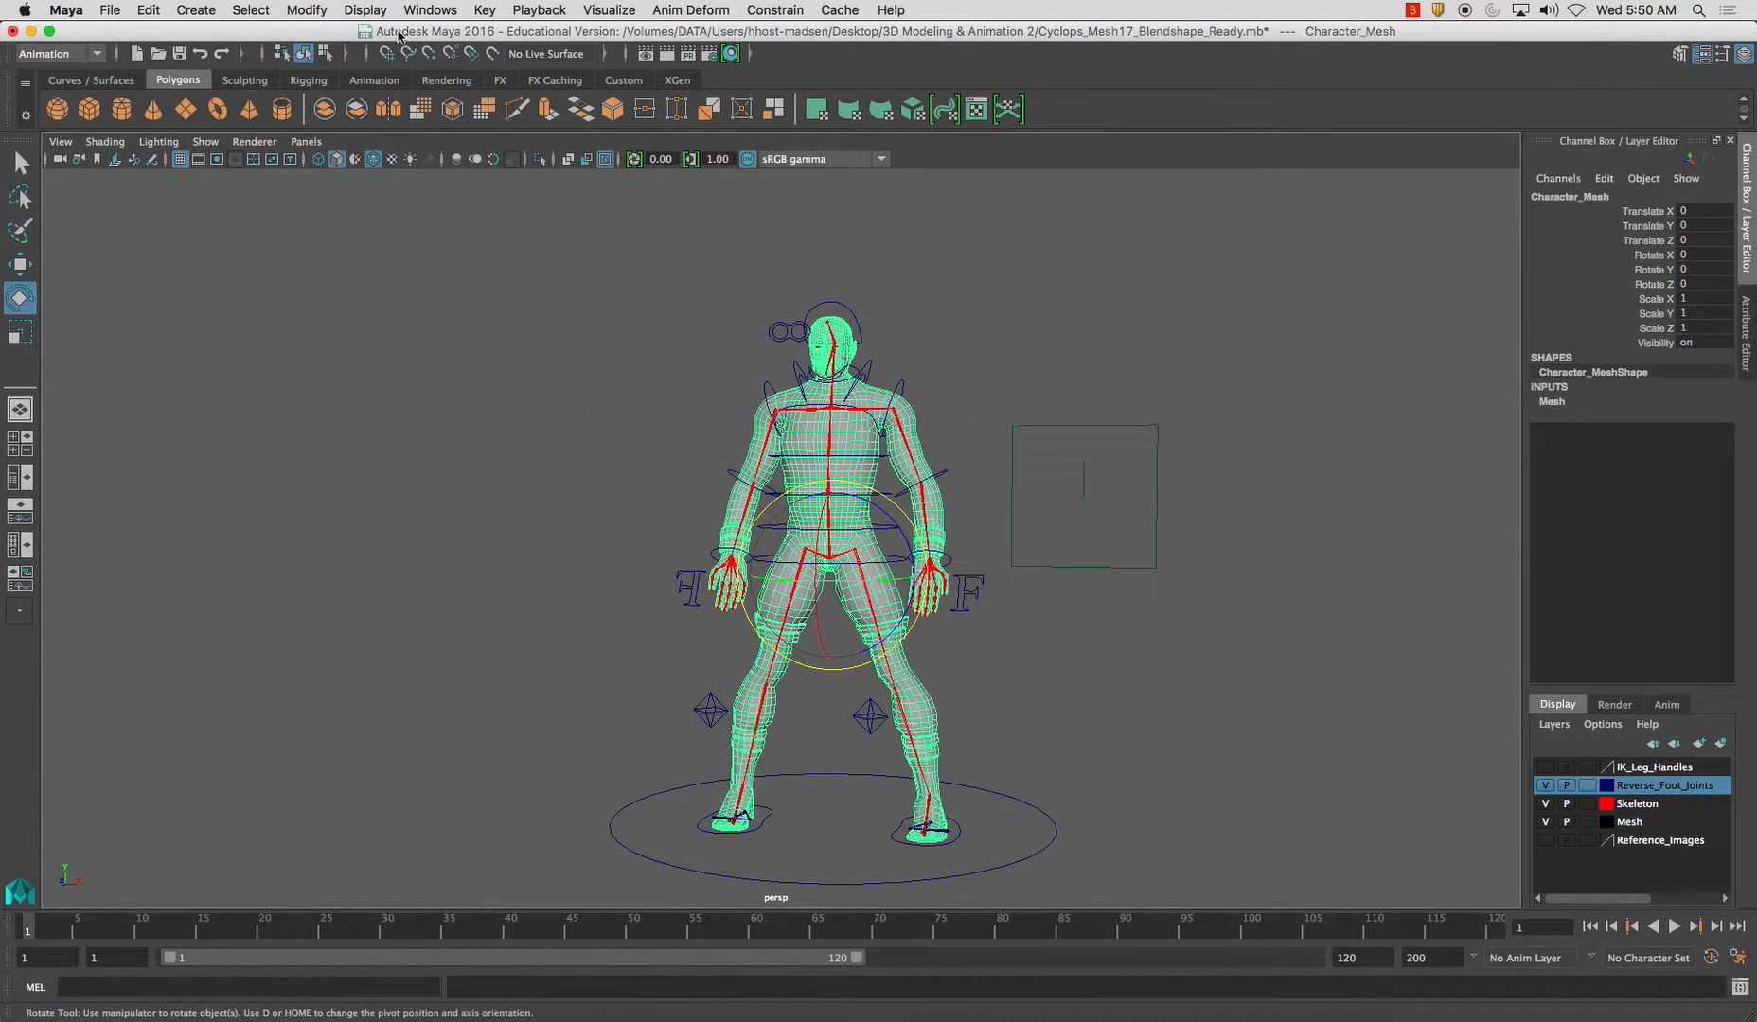
click(58, 54)
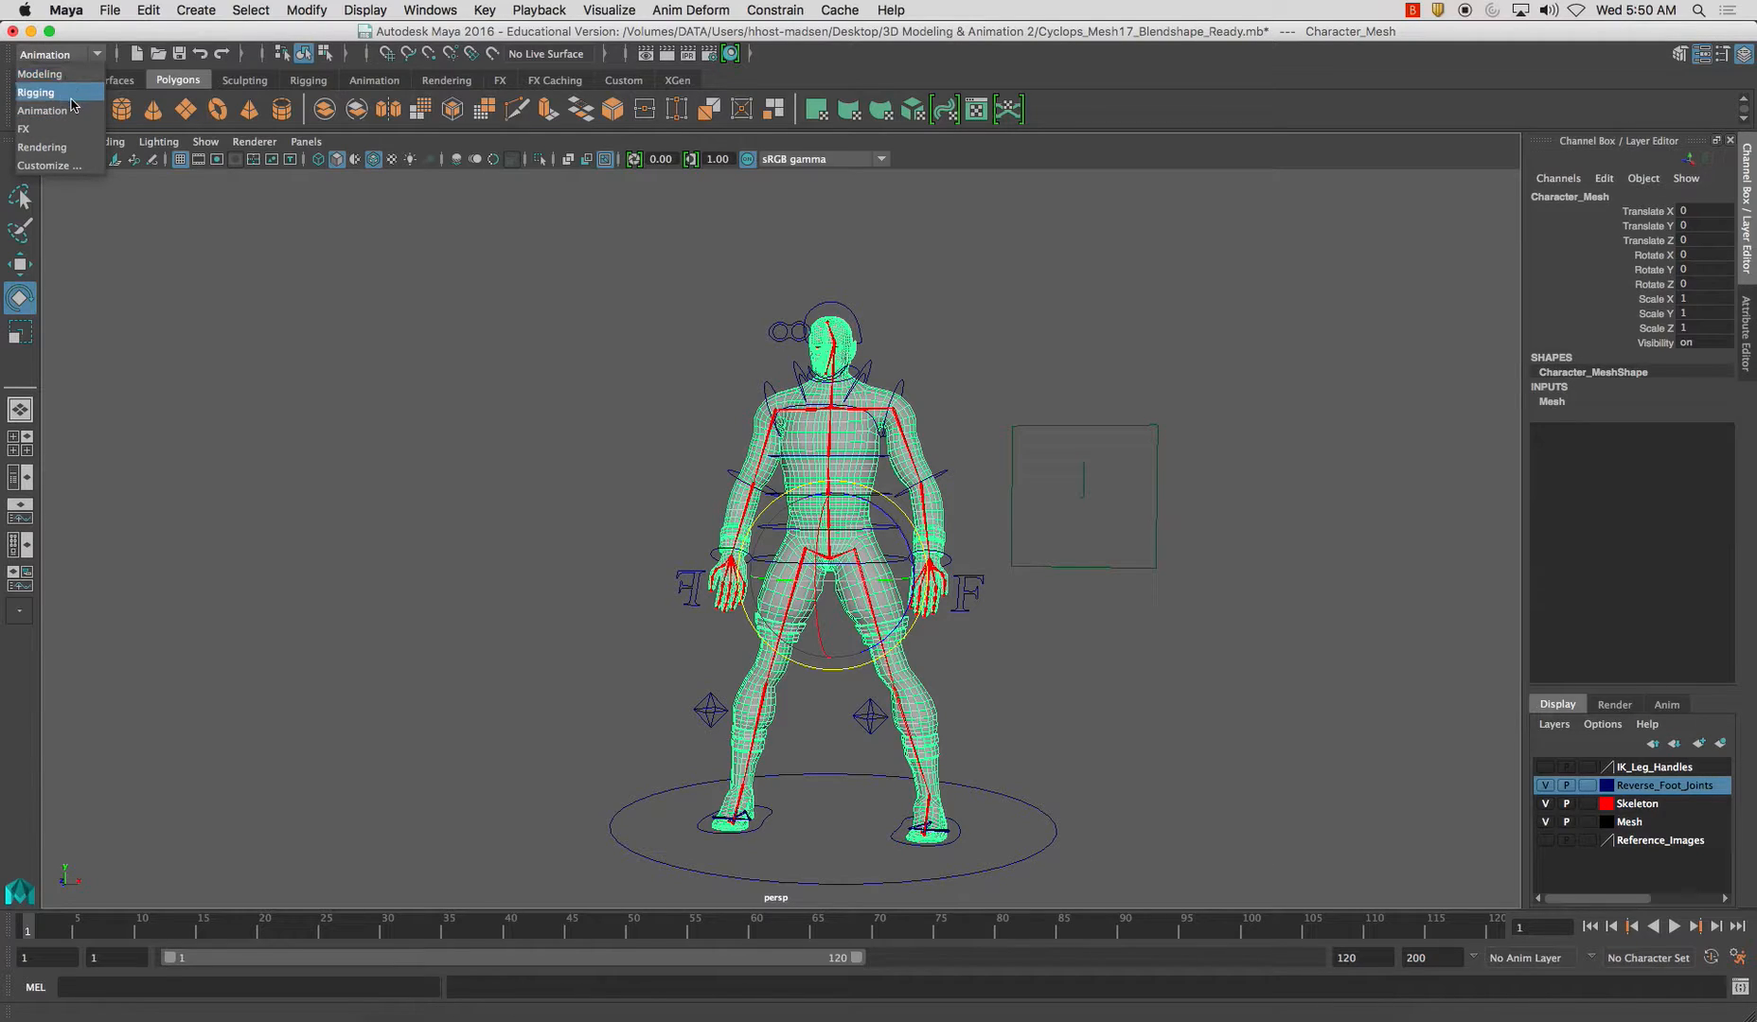
click(38, 92)
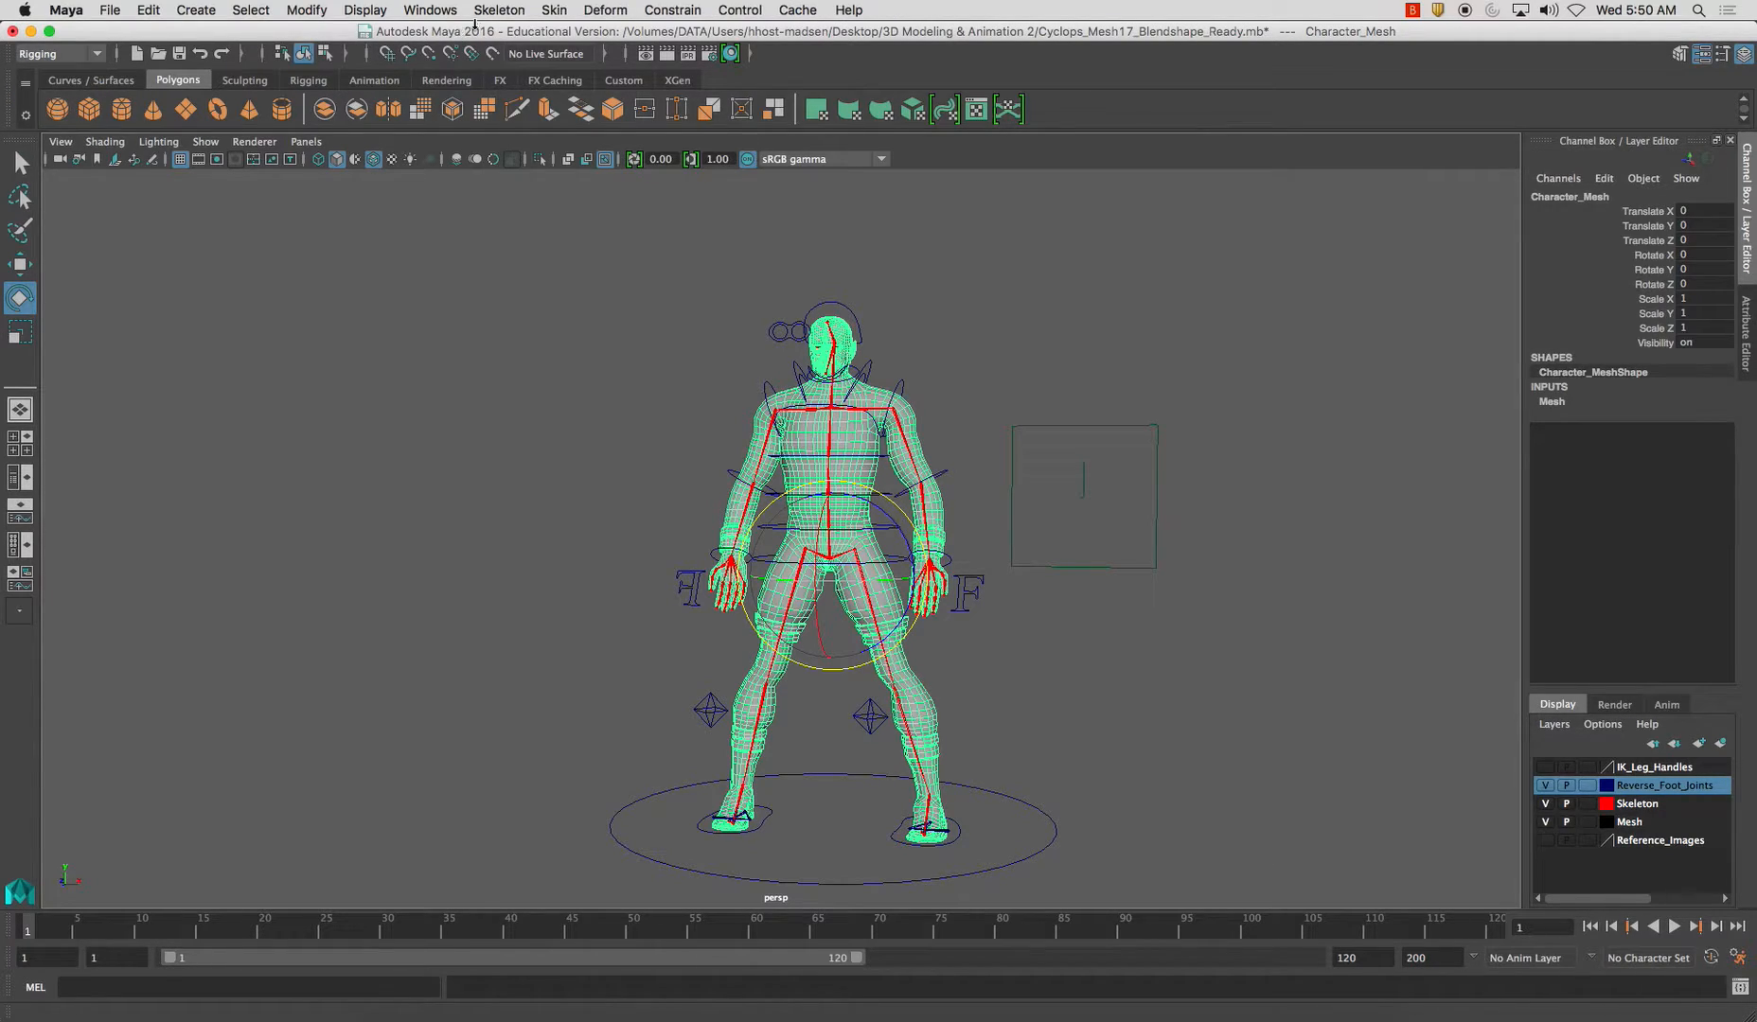
click(604, 9)
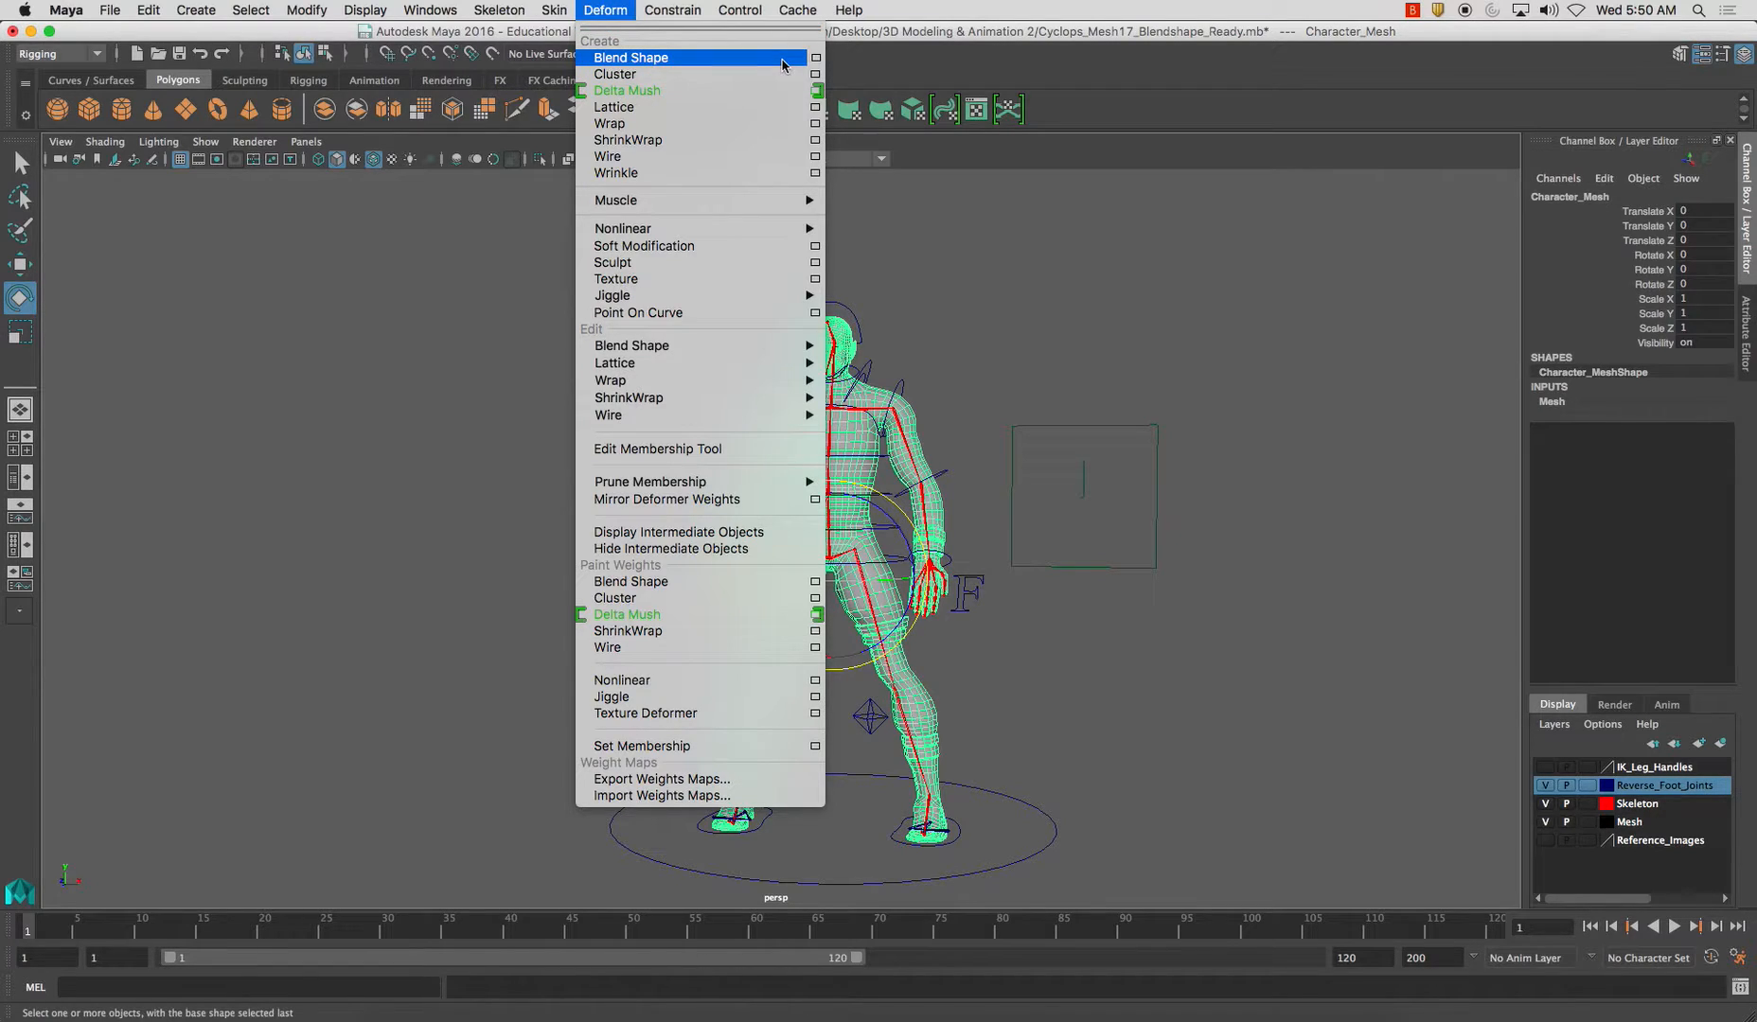
click(816, 63)
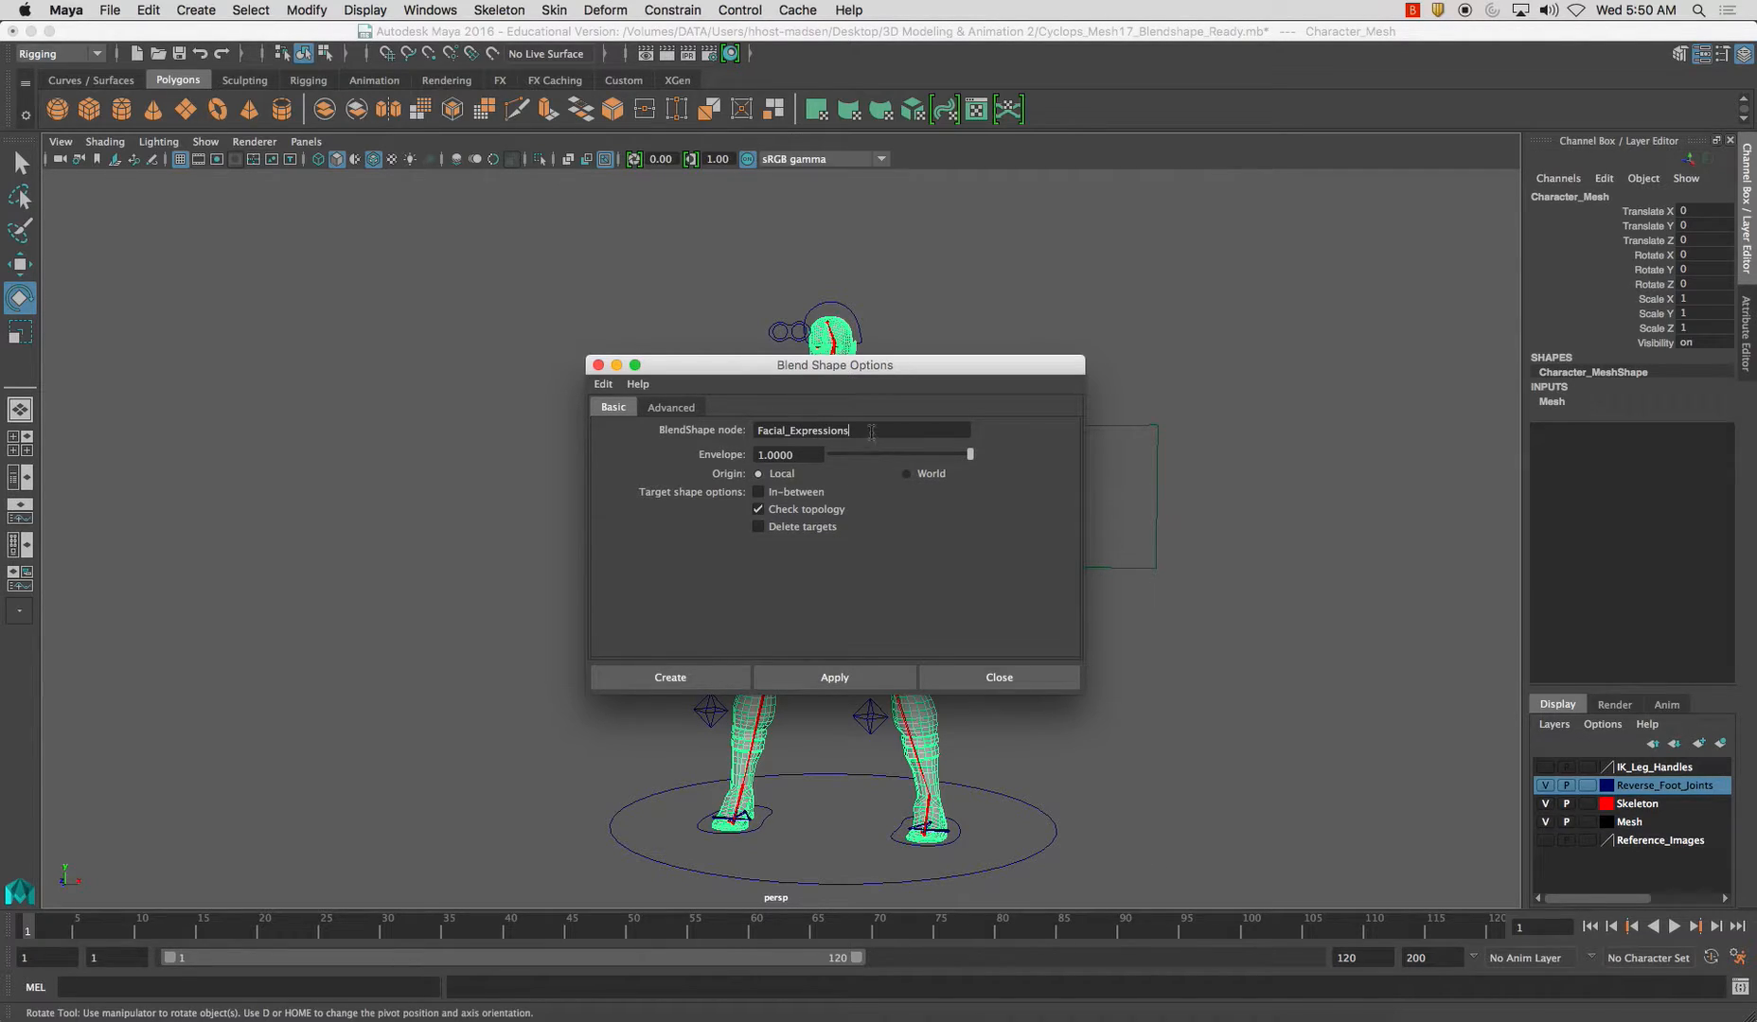
click(721, 677)
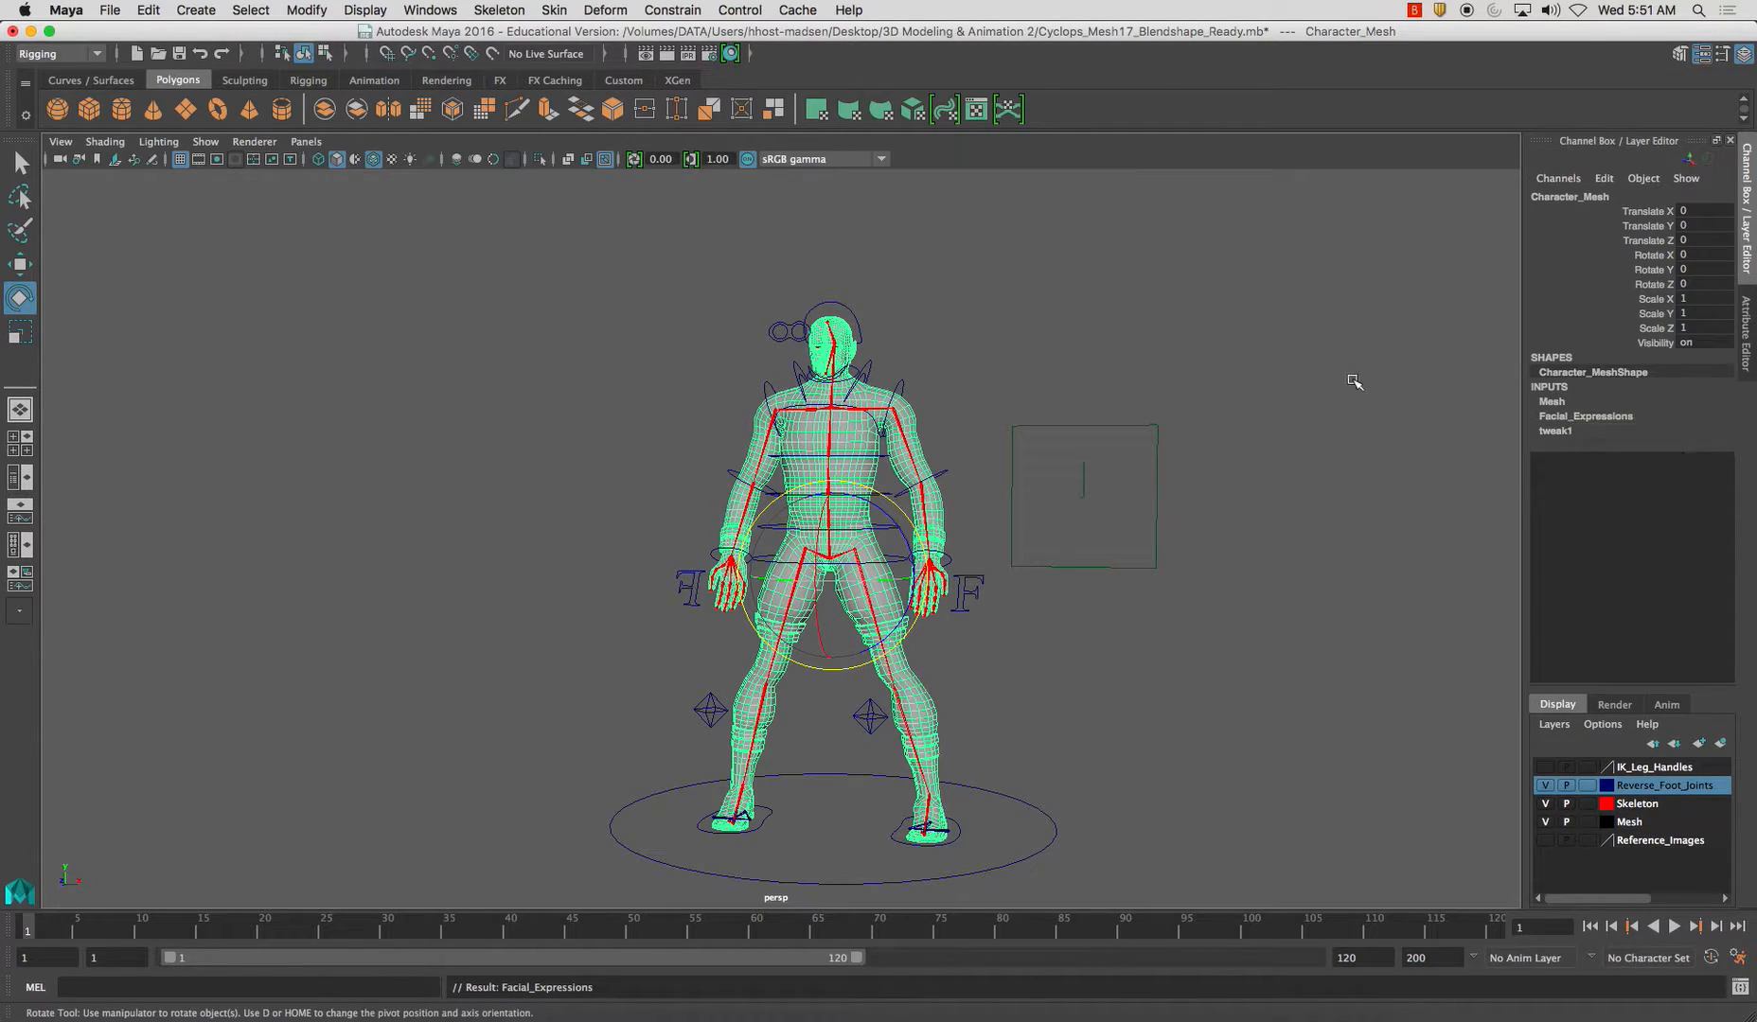
Duplicate the character mesh and move the copy beside the original, to about 3.68 on X.
alt+drag(965, 381, 867, 423)
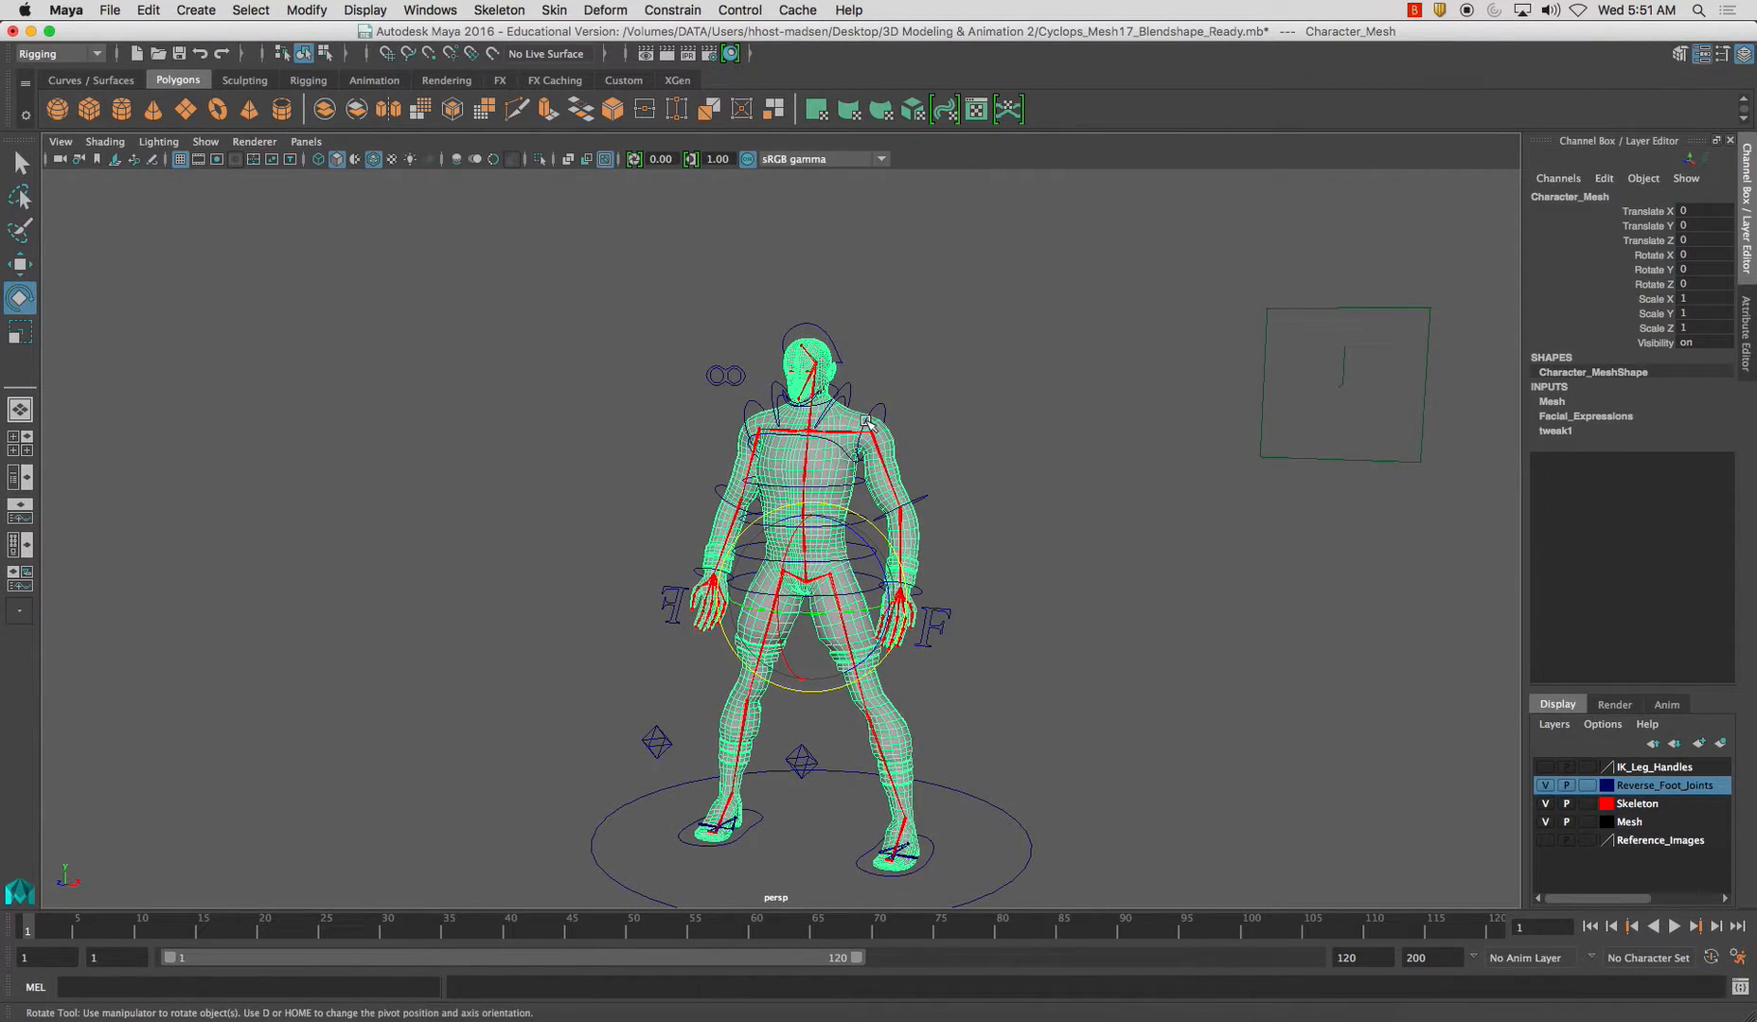
key(ctrl+d)
key(w)
drag(895, 610, 1281, 651)
Examine the duplicate's face up close and compare it with the head of the original rigged character.
alt+middle_drag(1168, 545, 945, 597)
alt+right_drag(945, 597, 1030, 670)
alt+middle_drag(1030, 670, 869, 714)
alt+right_drag(852, 487, 942, 510)
alt+middle_drag(943, 510, 899, 592)
alt+right_drag(899, 591, 943, 606)
alt+drag(869, 537, 906, 532)
alt+middle_drag(907, 532, 791, 549)
alt+right_drag(791, 549, 830, 553)
alt+drag(833, 553, 911, 471)
alt+middle_drag(911, 470, 821, 539)
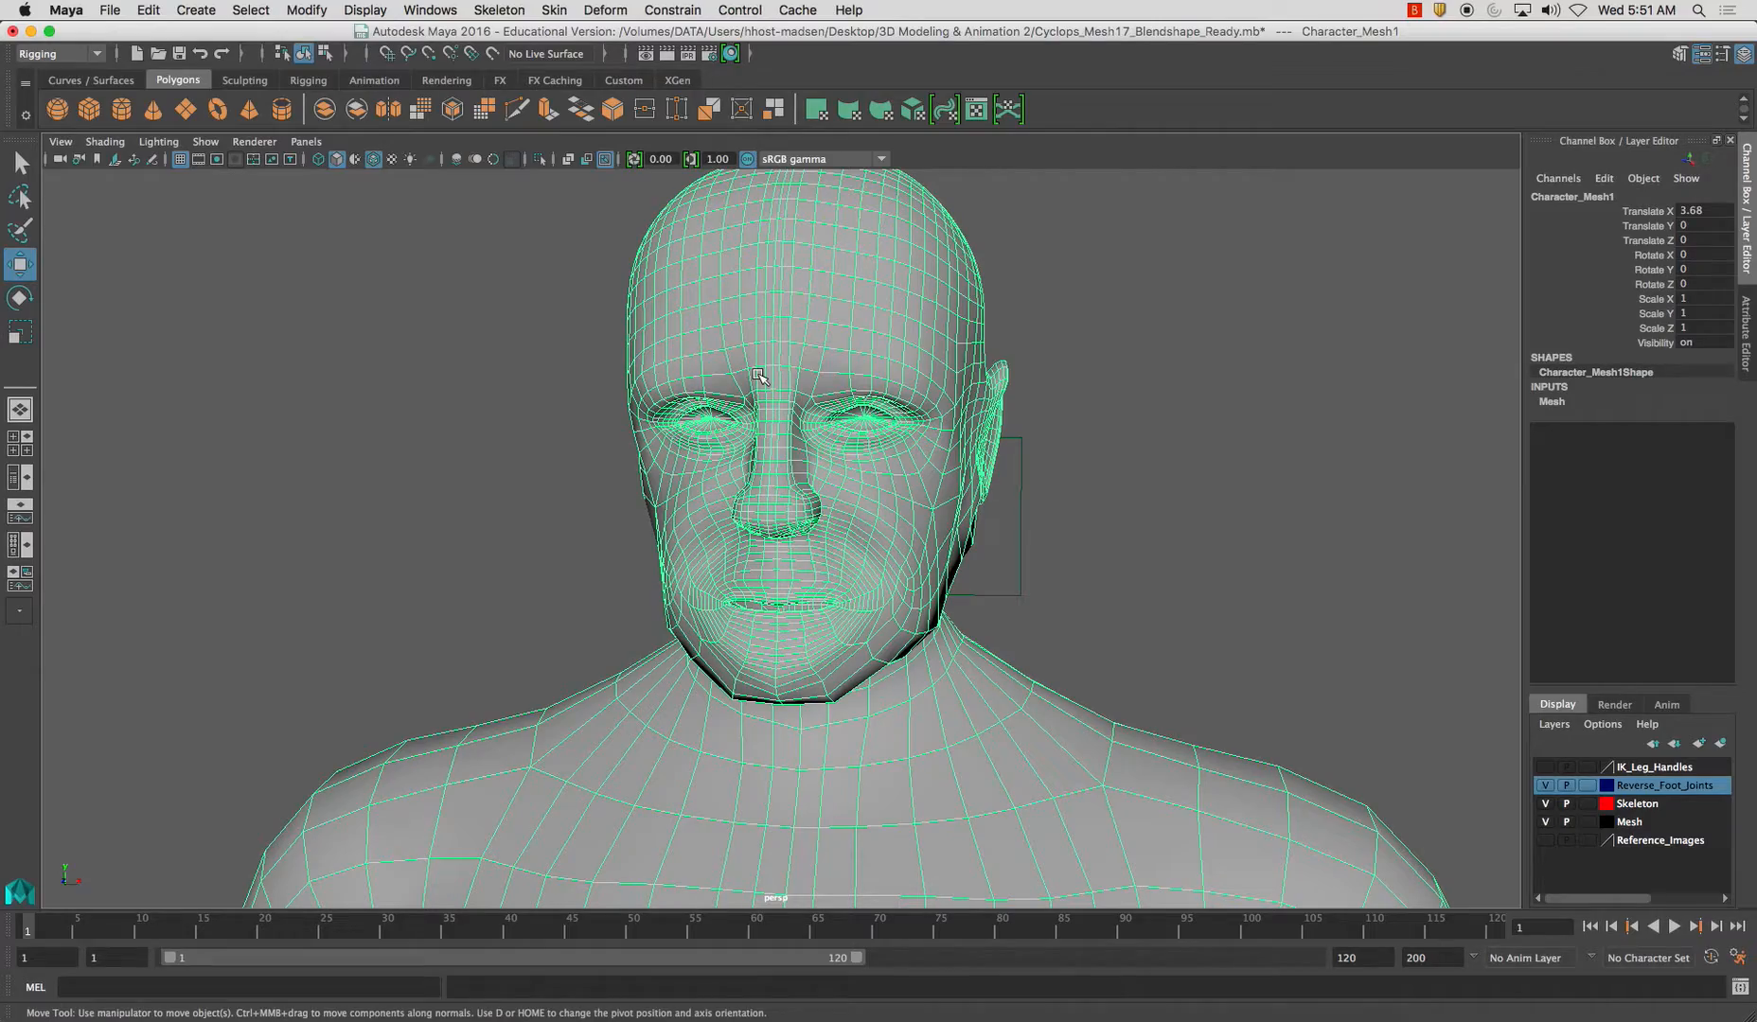
alt+right_drag(726, 361, 312, 393)
alt+middle_drag(312, 393, 1047, 286)
alt+middle_drag(436, 369, 816, 414)
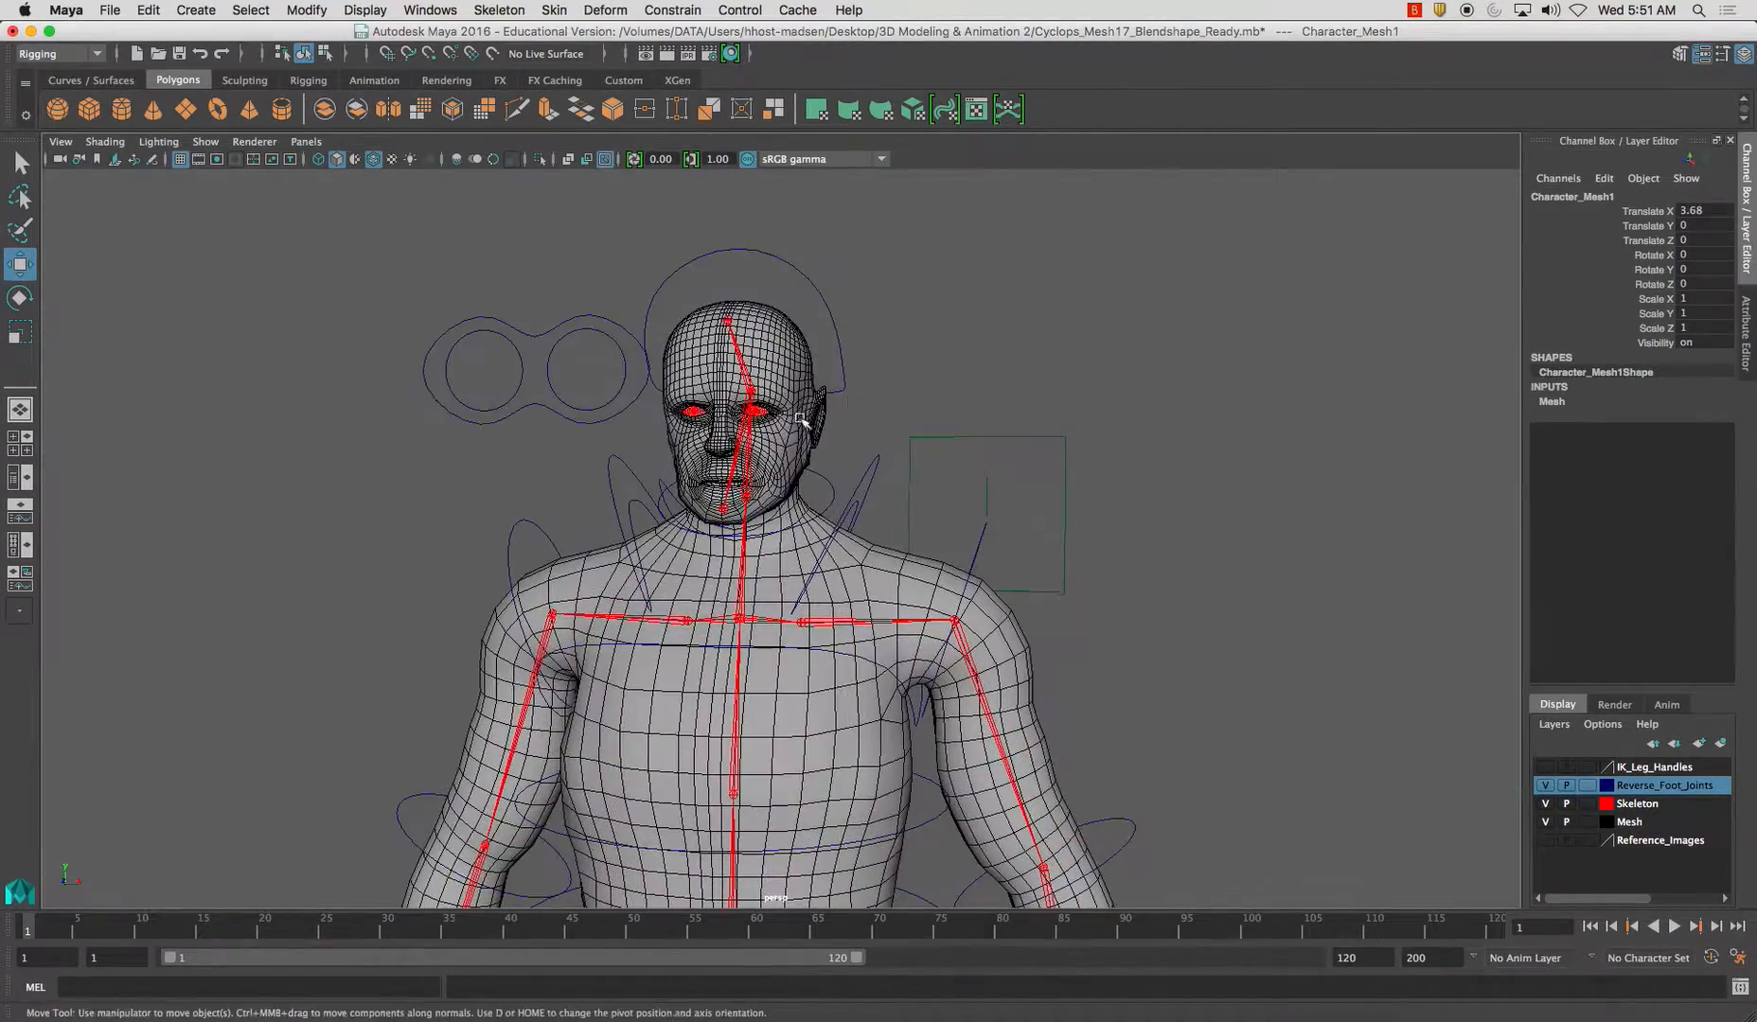
alt+middle_drag(1401, 393, 506, 413)
alt+right_drag(507, 416, 902, 580)
alt+middle_drag(379, 303, 587, 369)
alt+right_drag(568, 370, 684, 292)
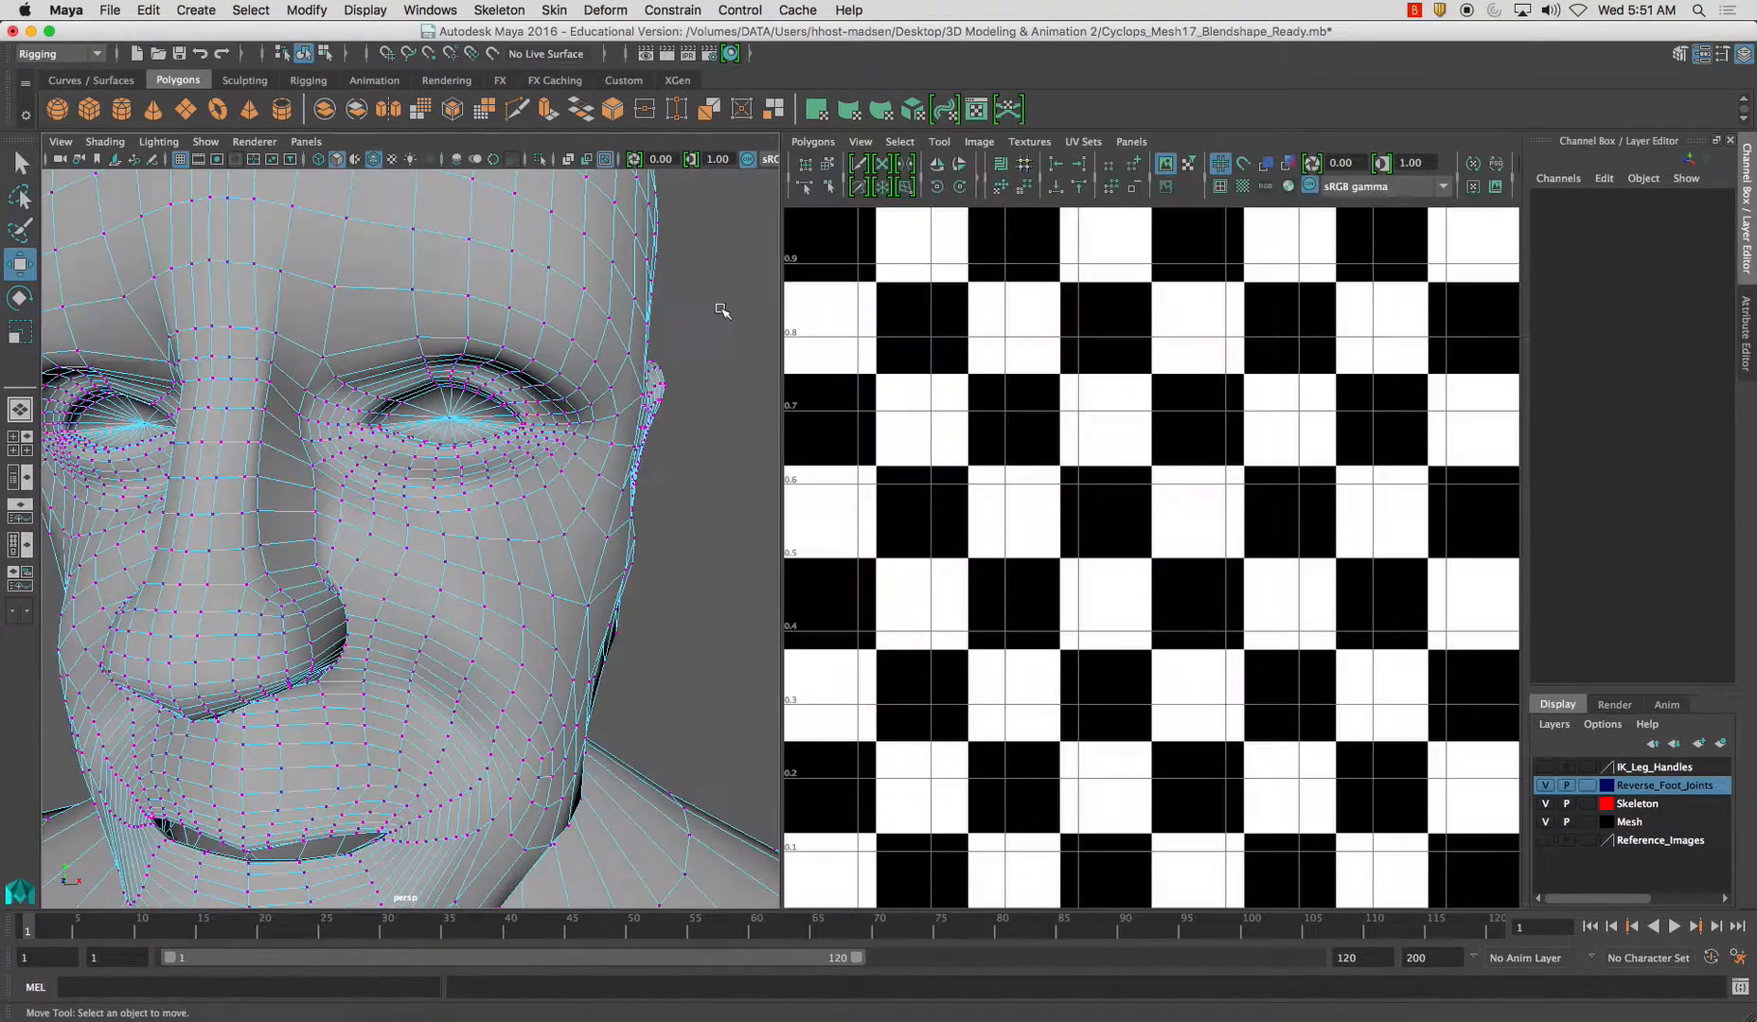
Lower an upper-lid rim vertex near the inner corner of the duplicate's left eye.
alt+drag(429, 398, 311, 369)
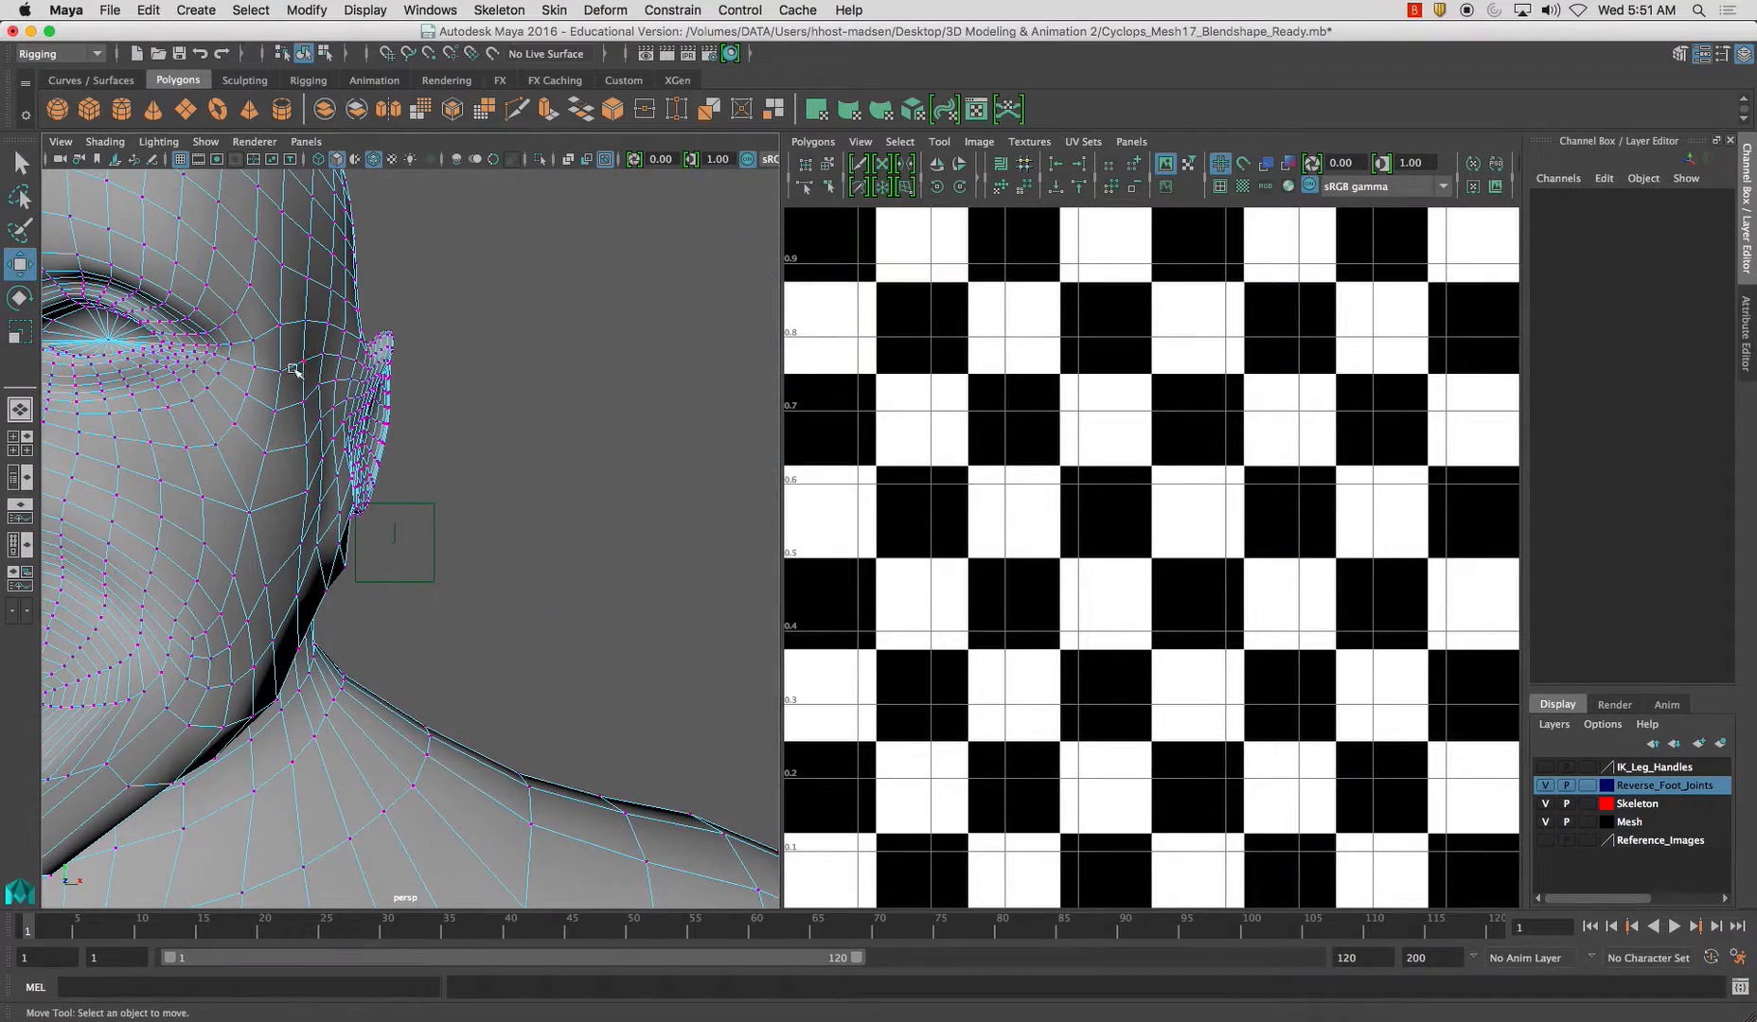
drag(149, 318, 174, 352)
key(f)
scroll(322, 371, down, 10)
alt+drag(357, 379, 220, 474)
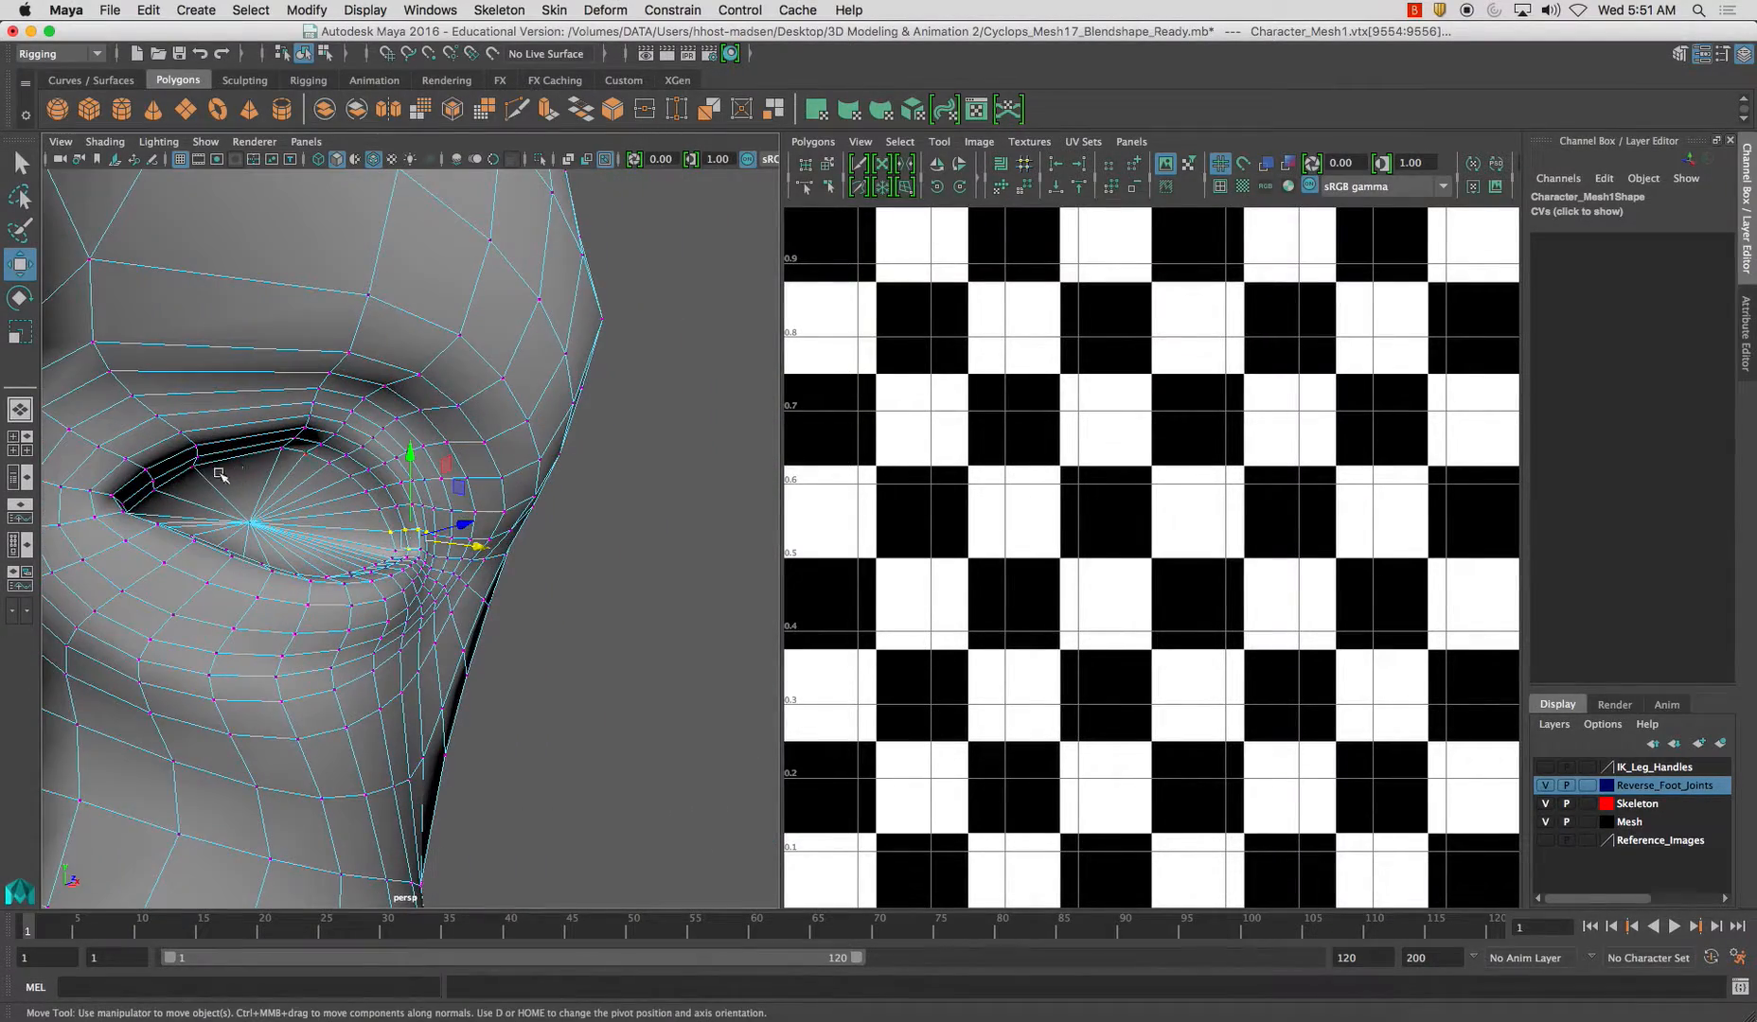
click(112, 494)
click(147, 469)
drag(155, 379, 154, 405)
Try snapping the inner-corner upper-lid vertex onto a neighbouring lid vertex and undo the move.
key(v)
drag(144, 497, 124, 514)
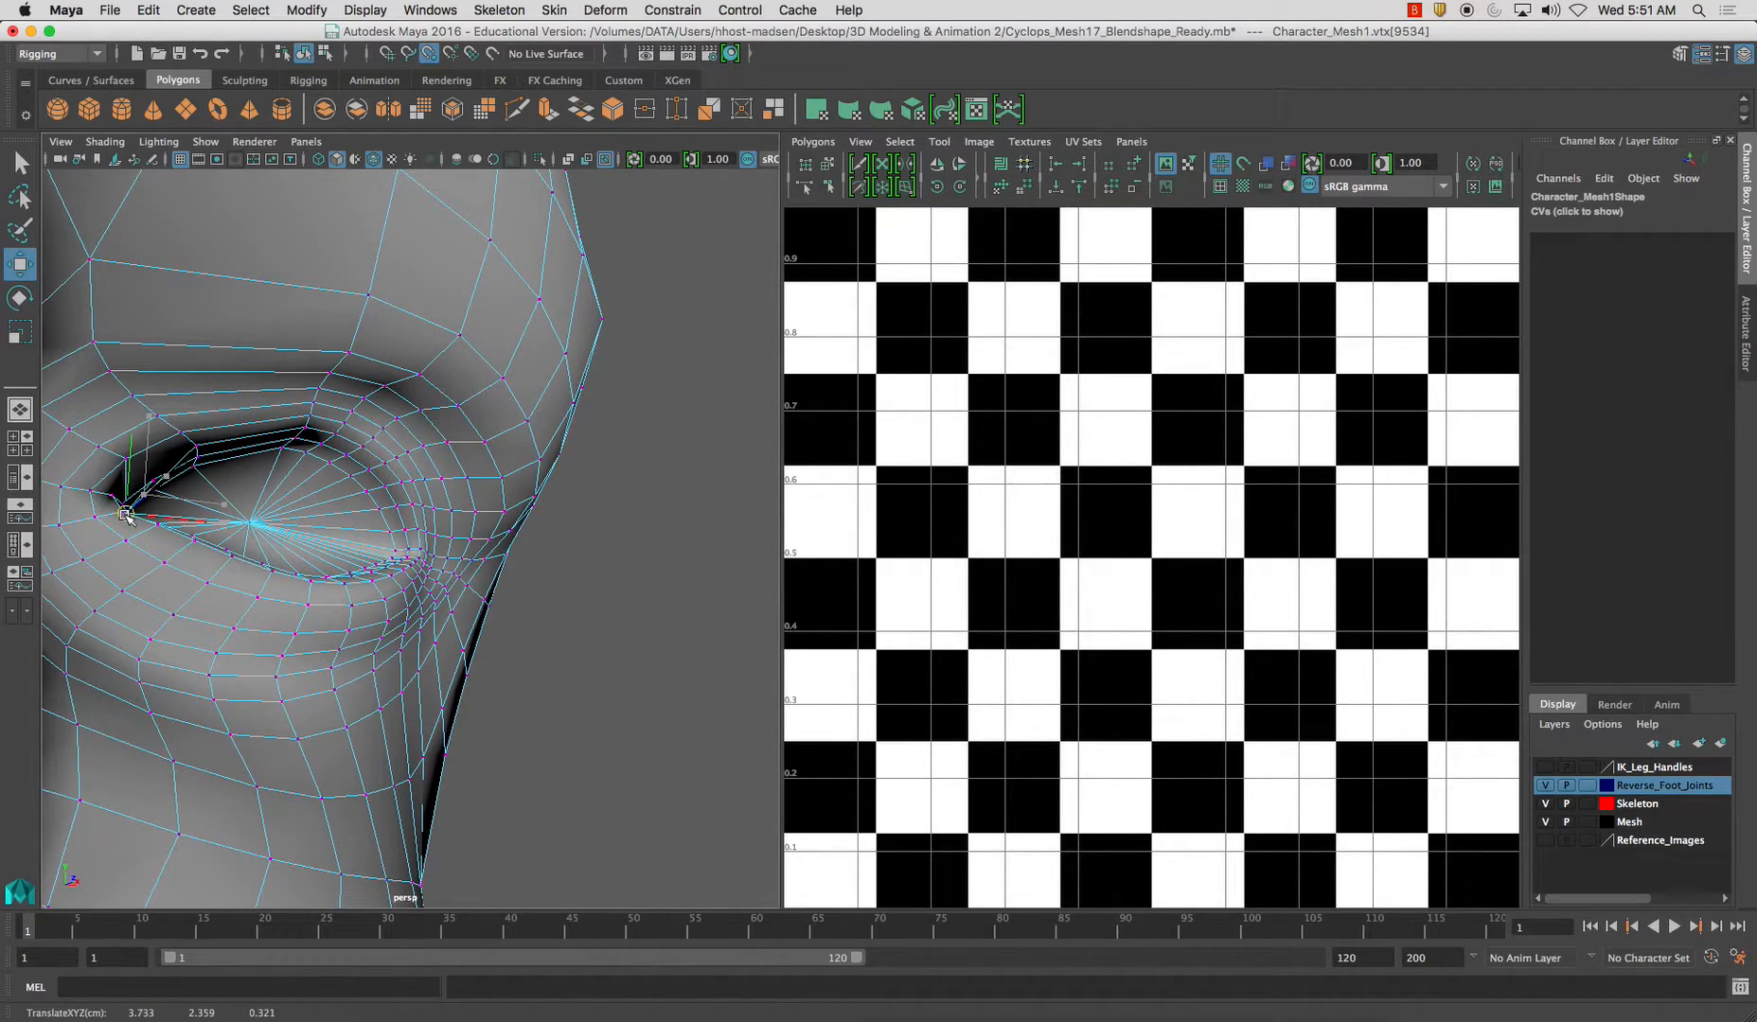
key(z)
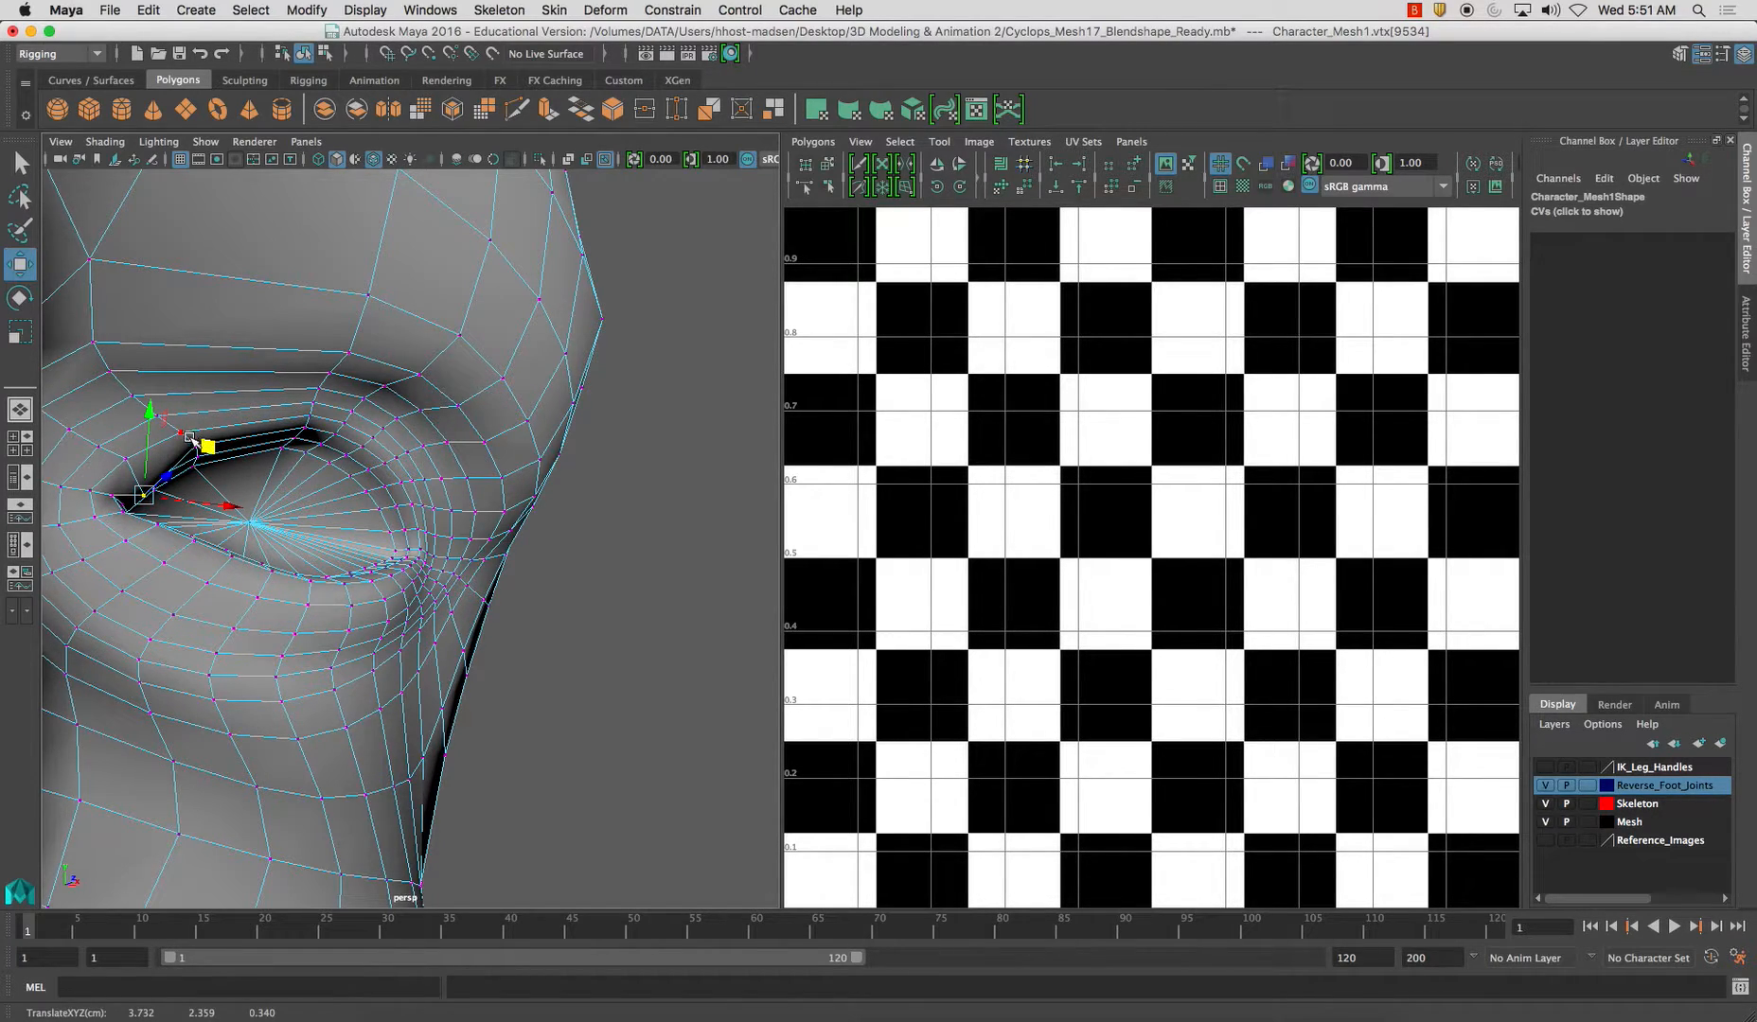
Lower the next three upper-lid rim vertices, from the inner side to the middle of the left eye, towards the lower lid.
click(186, 448)
drag(198, 357, 195, 426)
click(287, 429)
drag(308, 352, 274, 449)
click(336, 430)
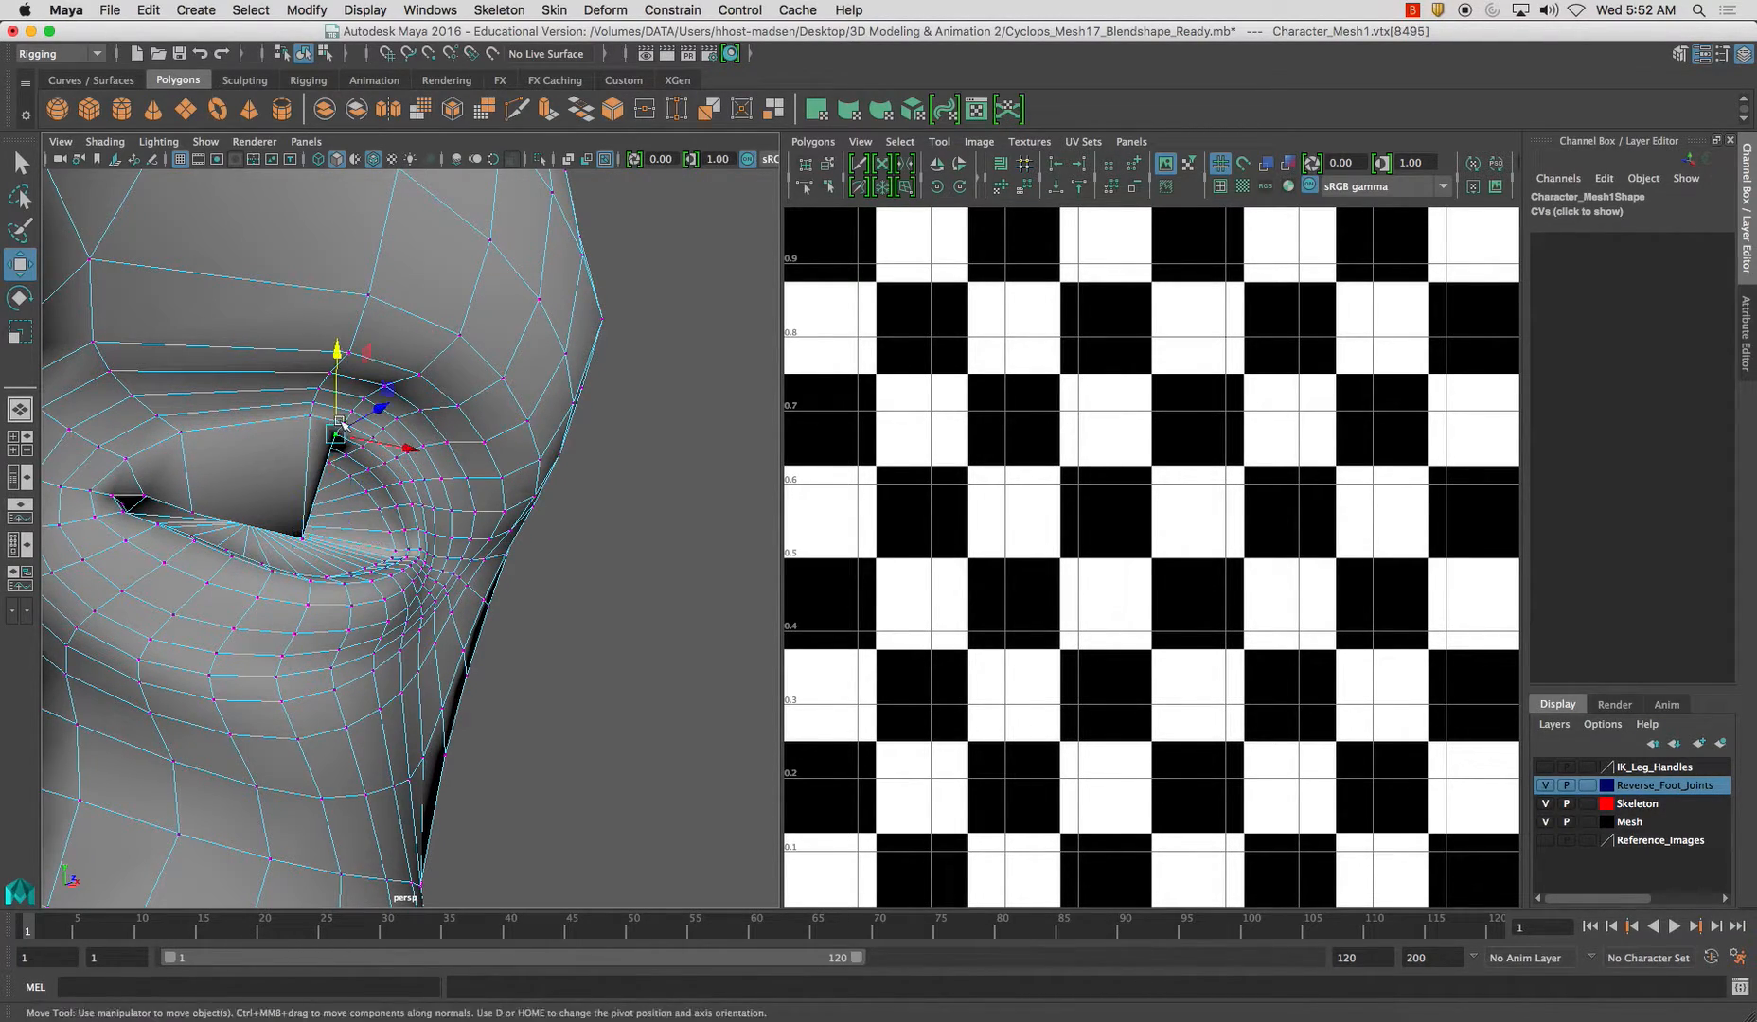
drag(337, 352, 333, 472)
Lower the upper-lid rim vertices between the middle and the outer corner of the left eye towards the lower lid.
click(364, 448)
drag(366, 359, 309, 473)
click(325, 481)
drag(331, 390, 333, 483)
click(358, 491)
drag(361, 396, 379, 470)
click(384, 508)
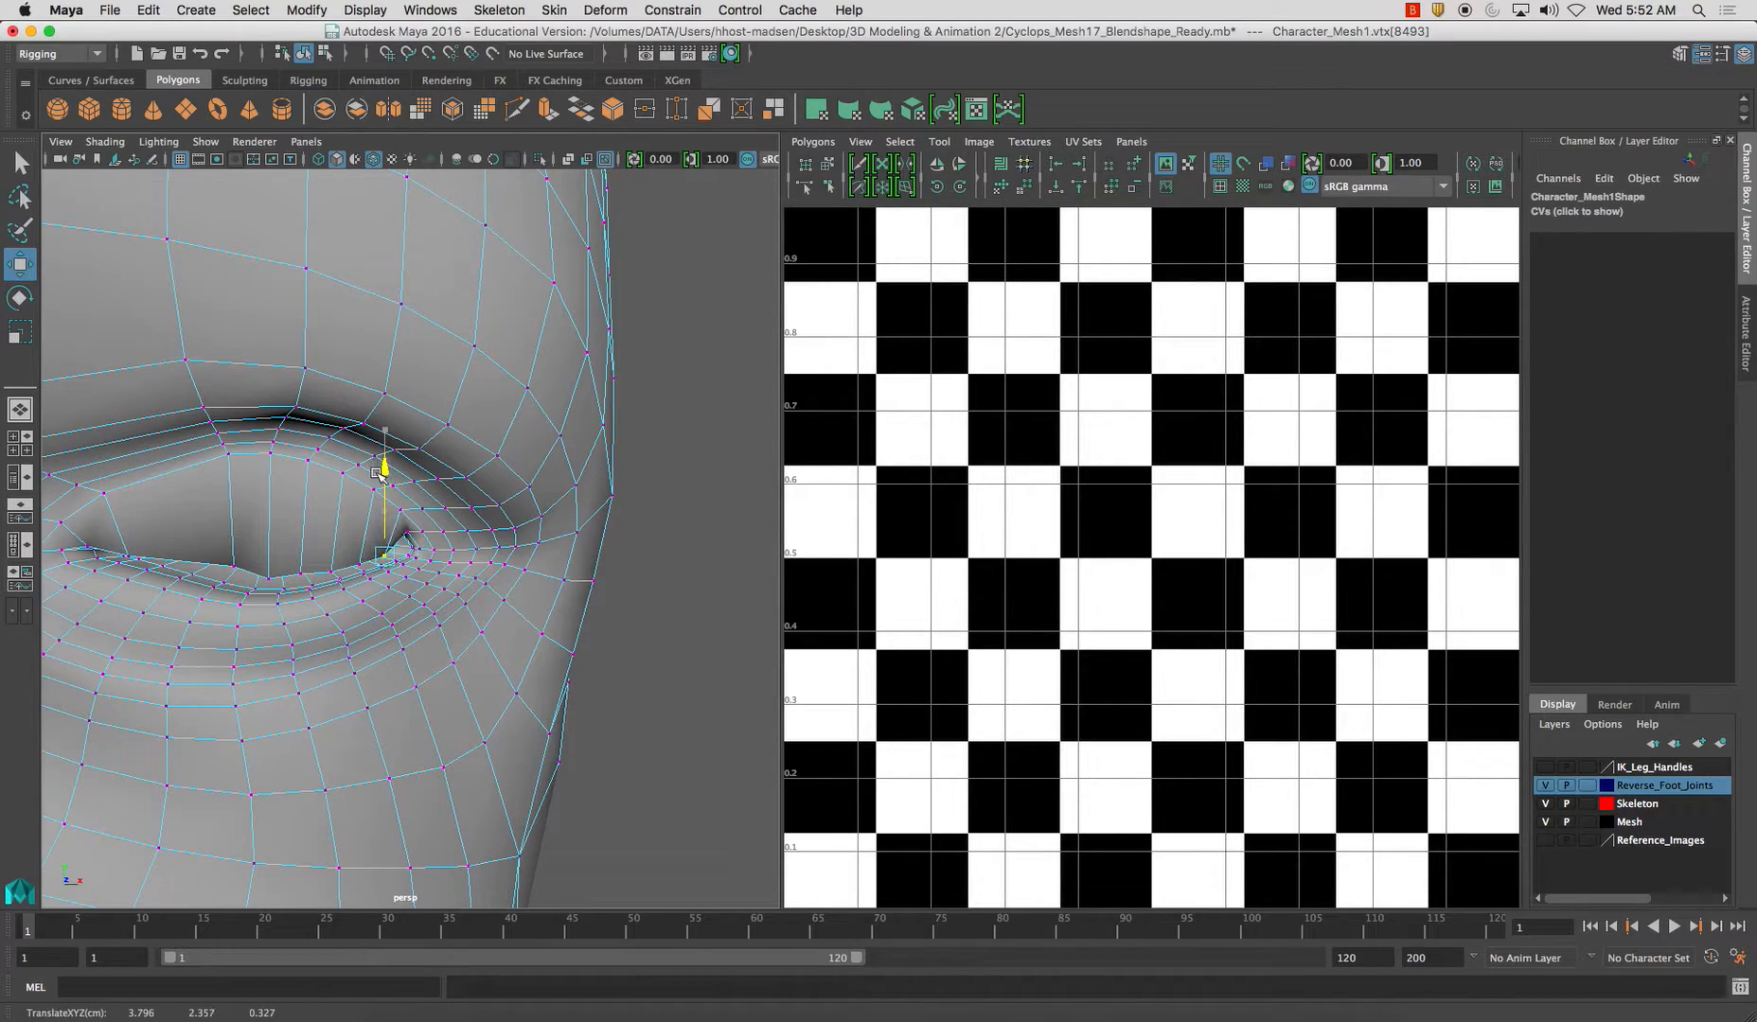
Lower the upper-lid rim vertex at the outer corner of the left eye to meet the lower lid.
click(407, 539)
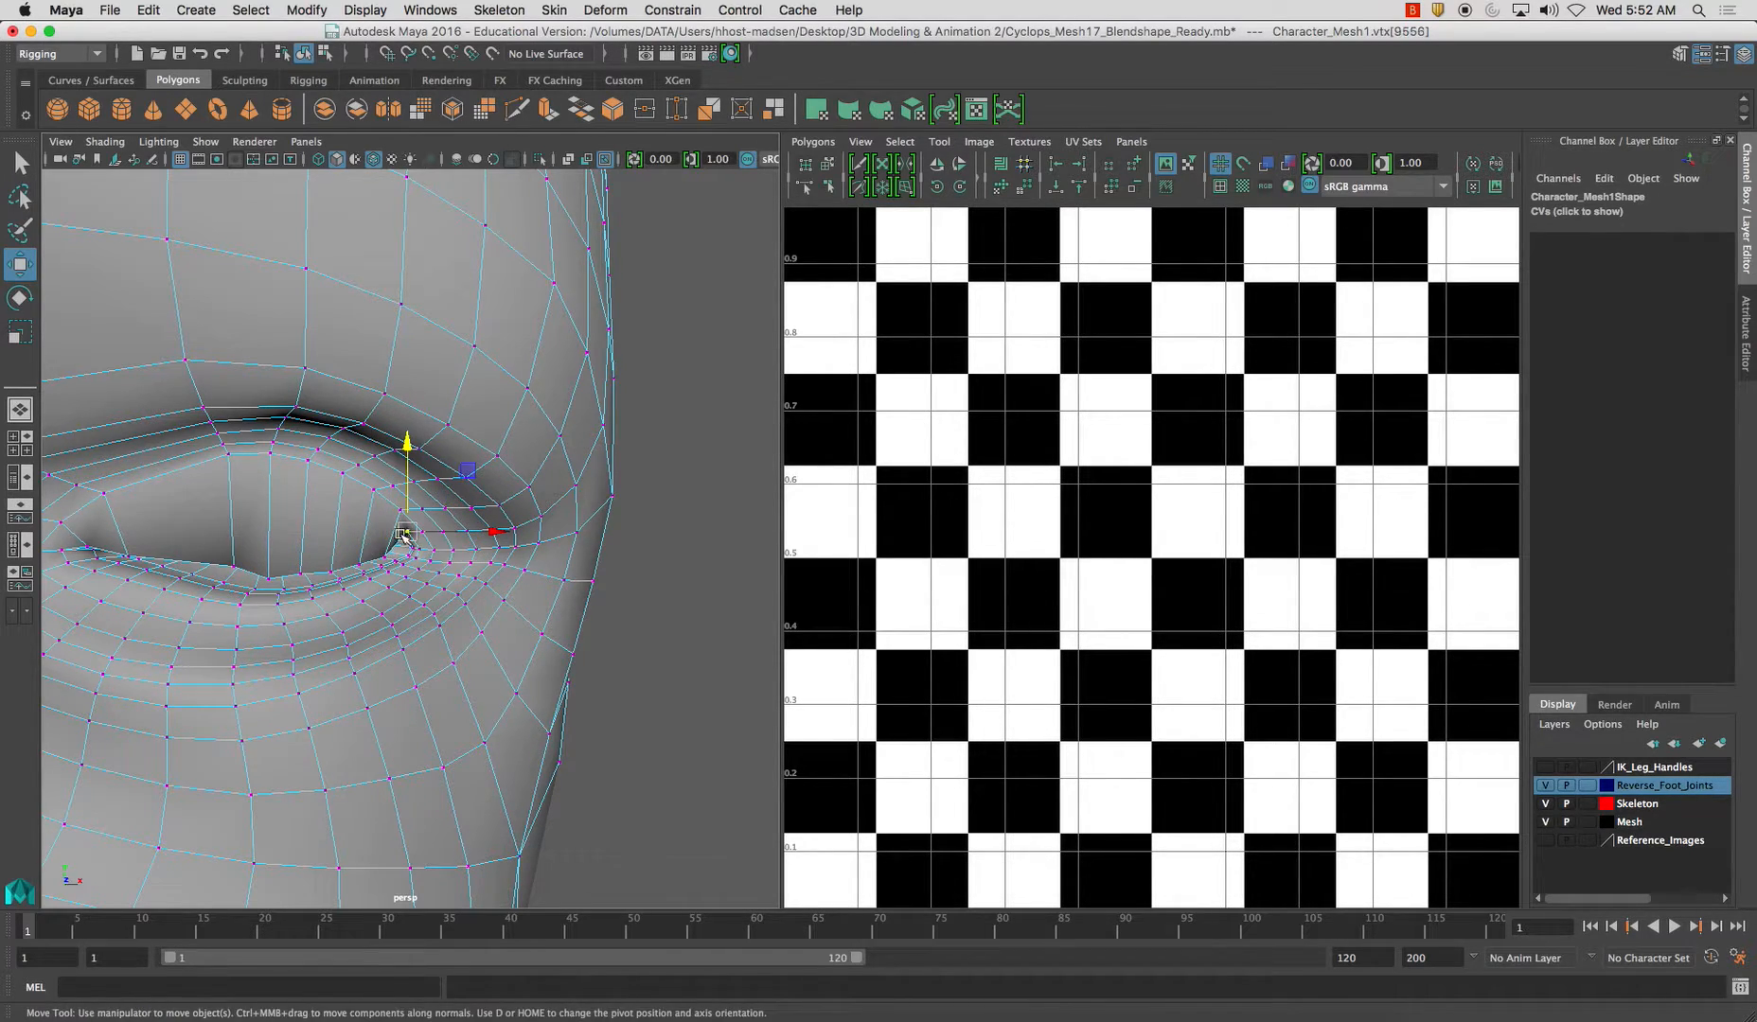
scroll(397, 546, down, 10)
scroll(363, 499, up, 5)
alt+right_drag(364, 499, 410, 541)
drag(410, 450, 412, 460)
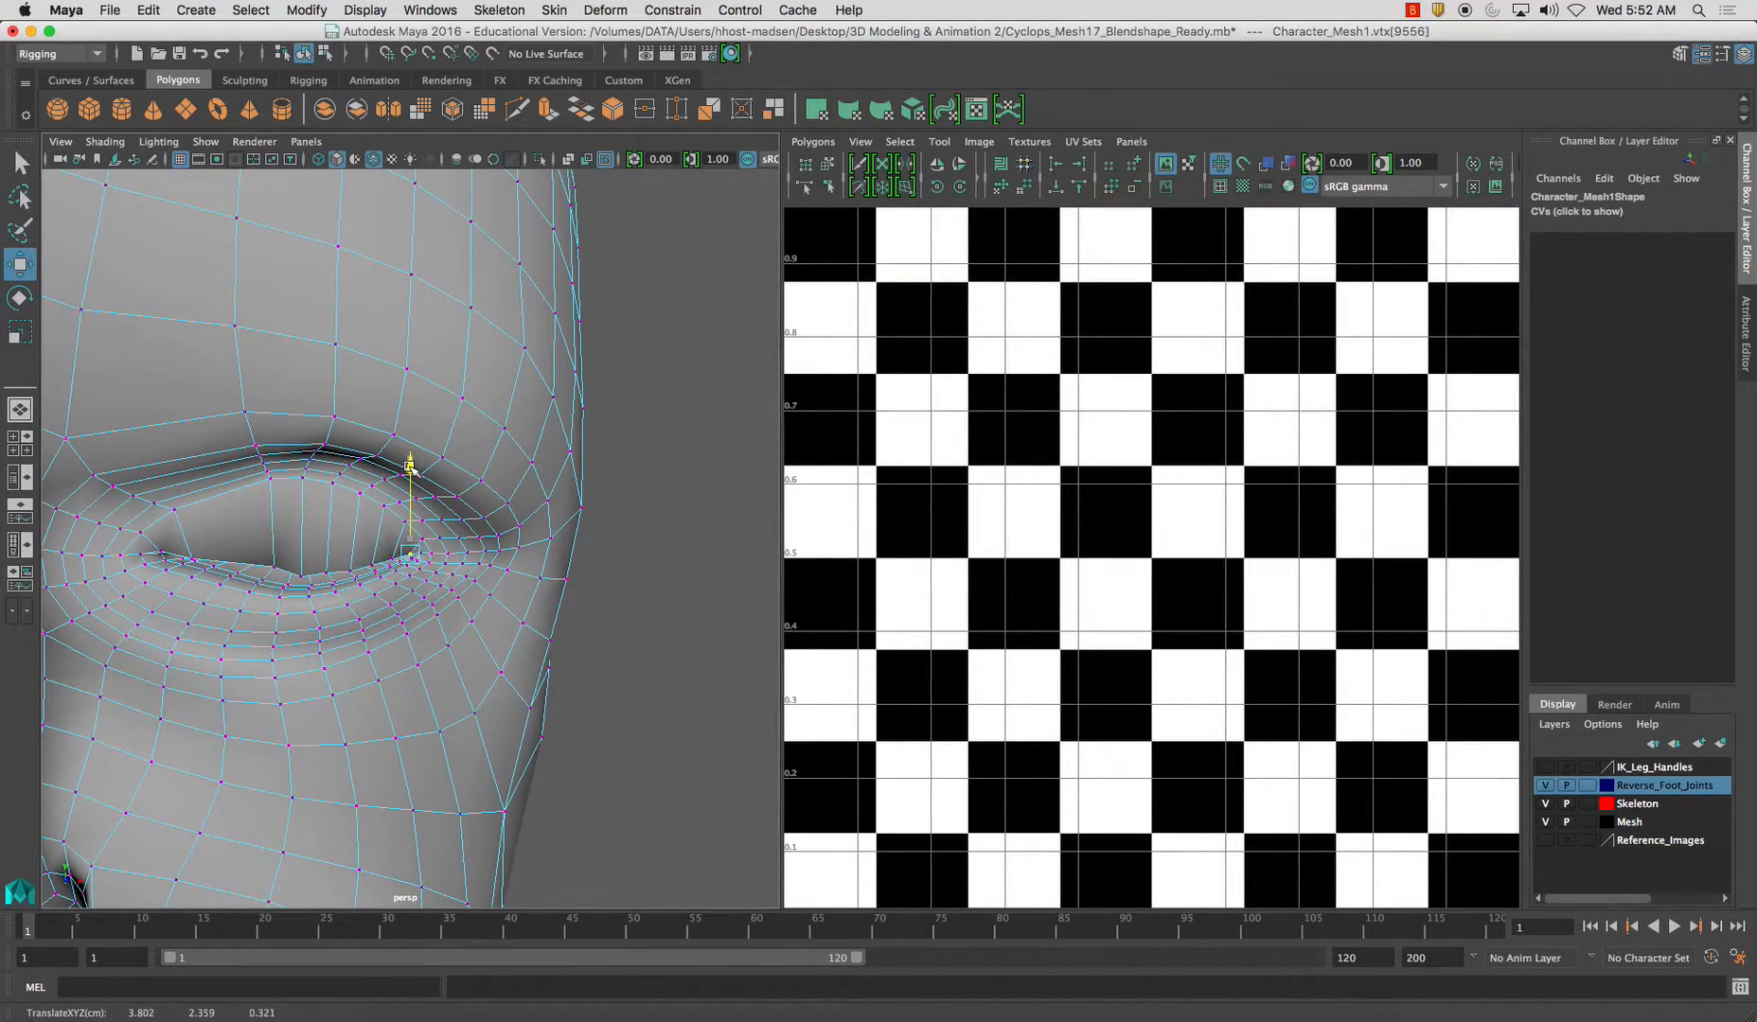
Shift the lowered rim vertices near the left eye's outer corner sideways and vertically to follow the lower-lid edge.
scroll(360, 510, up, 5)
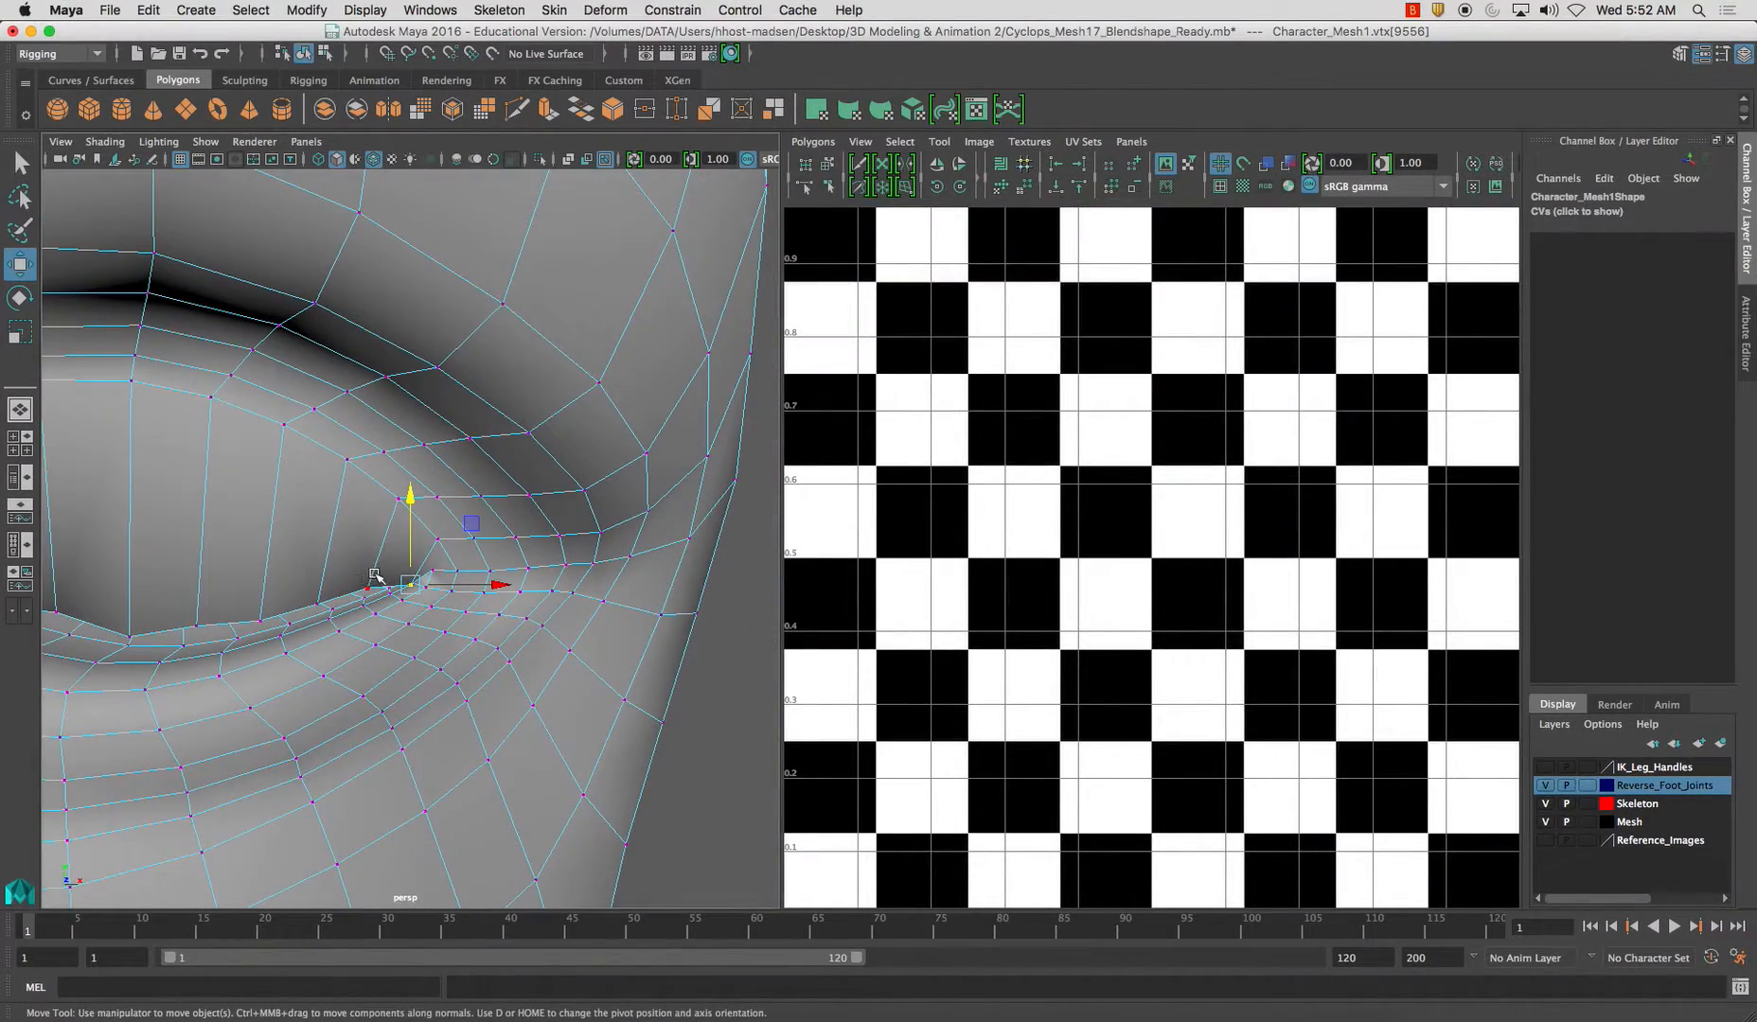
click(376, 587)
alt+drag(376, 588, 385, 590)
drag(508, 587, 518, 588)
drag(435, 502, 379, 530)
click(376, 604)
drag(476, 630, 528, 597)
Try lowering a rim vertex near the left eye's outer corner and undo the move.
click(431, 598)
drag(445, 511, 448, 579)
key(ctrl+z)
Lower a rim vertex on the outer part of the left eyelid and shift it sideways against the lower lid.
click(454, 533)
alt+drag(469, 536, 521, 574)
click(436, 549)
drag(439, 466, 439, 488)
drag(464, 566, 485, 580)
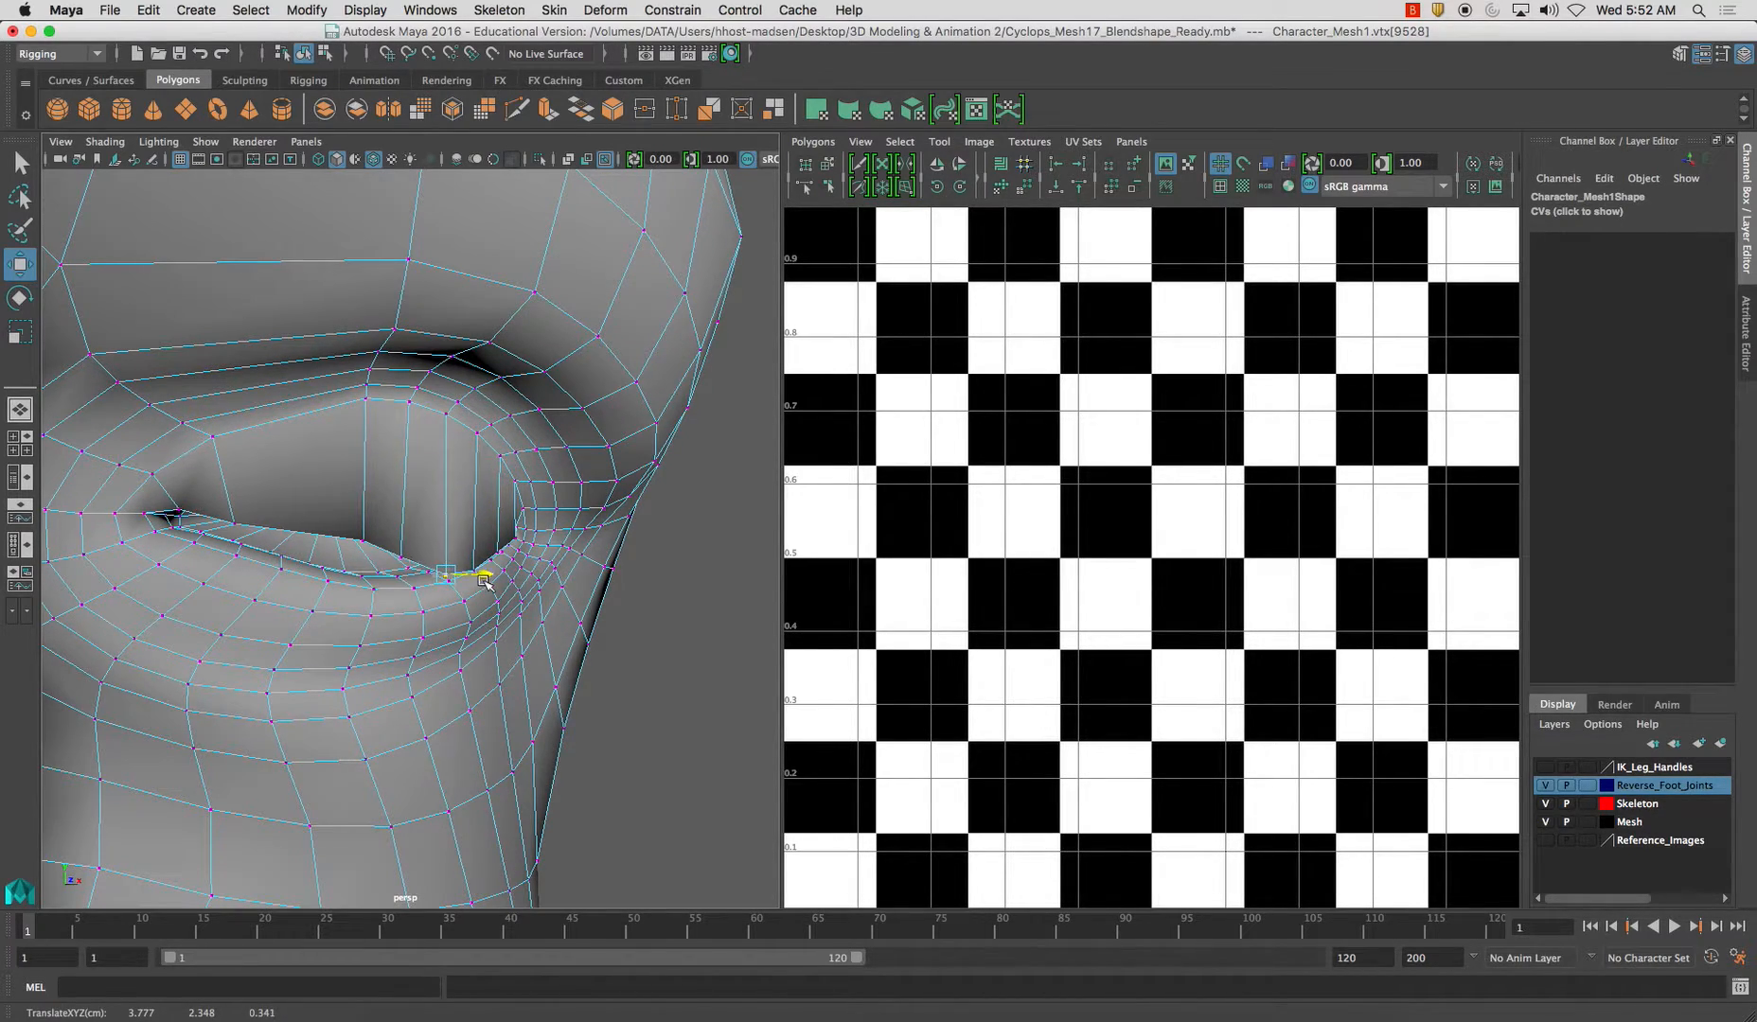
alt+drag(462, 511, 466, 615)
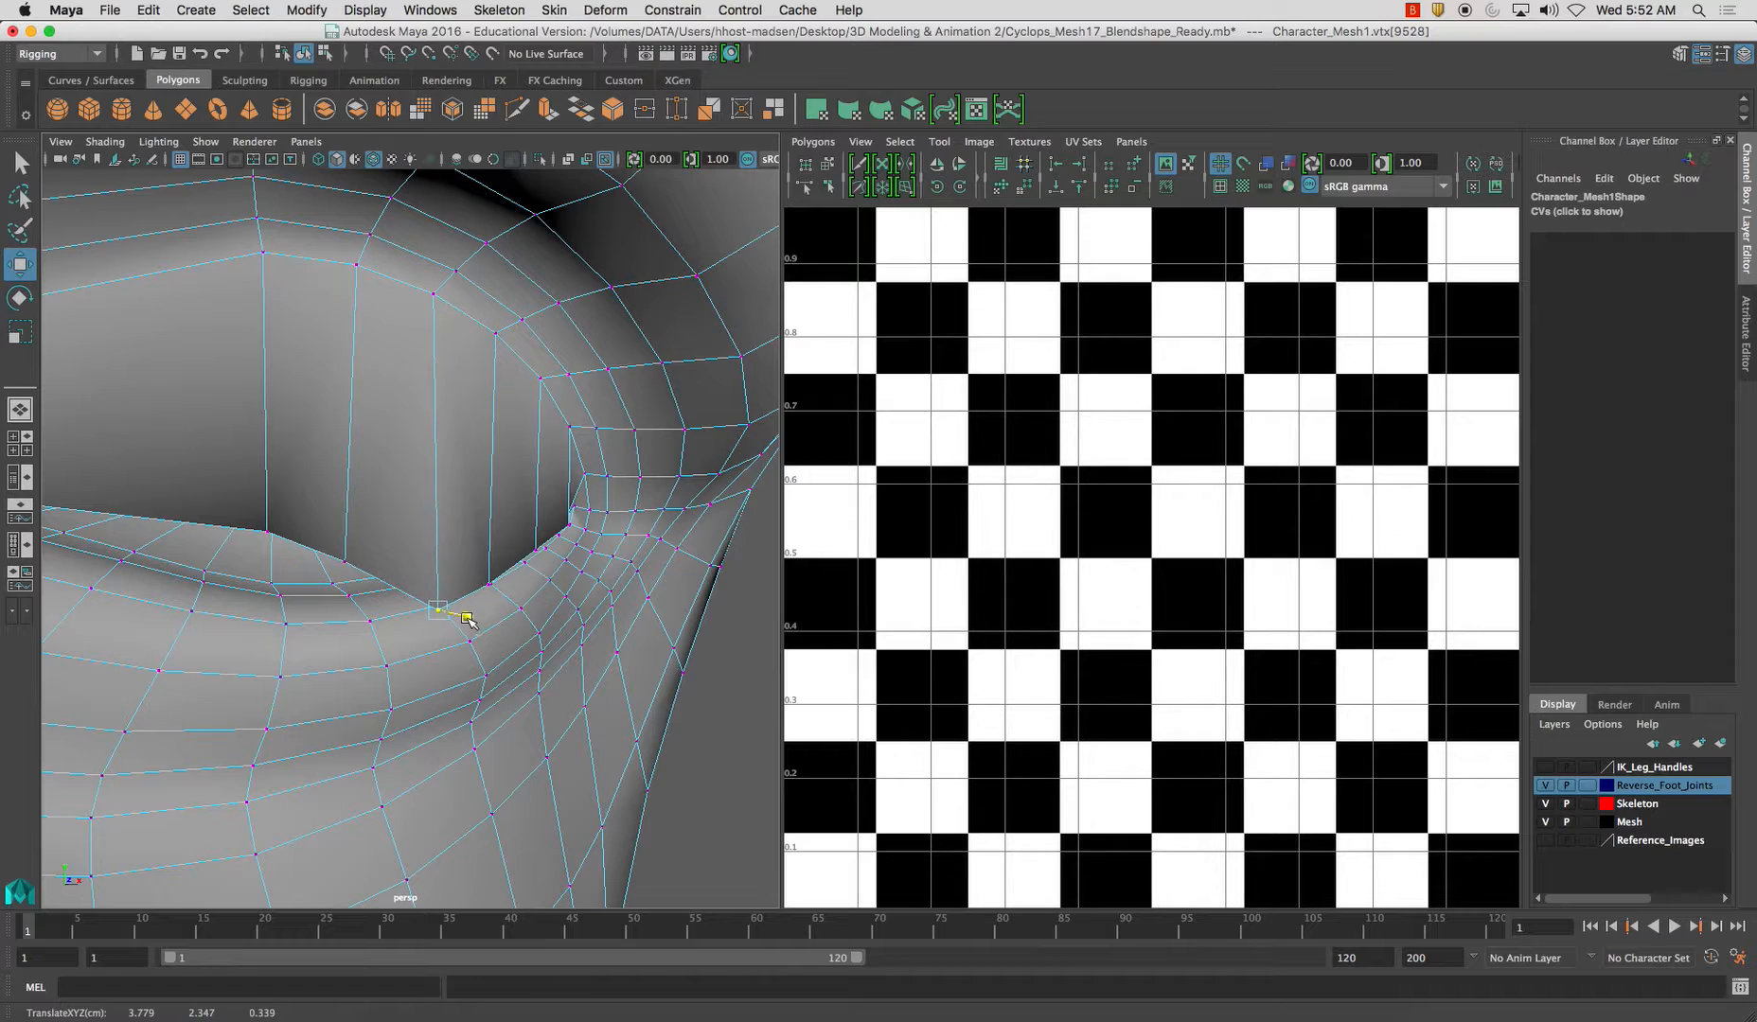
Fit the rim vertices at the middle of the left upper lid against the lower-lid edge.
click(376, 546)
drag(345, 481, 346, 532)
drag(429, 616, 445, 613)
drag(372, 527, 369, 557)
drag(387, 627, 333, 552)
Lower the remaining upper-lid rim vertices on the inner half of the left eye onto the lower lid.
click(288, 531)
drag(286, 449, 286, 529)
alt+right_drag(292, 530, 281, 500)
alt+middle_drag(280, 499, 290, 516)
alt+right_drag(290, 516, 302, 526)
click(300, 542)
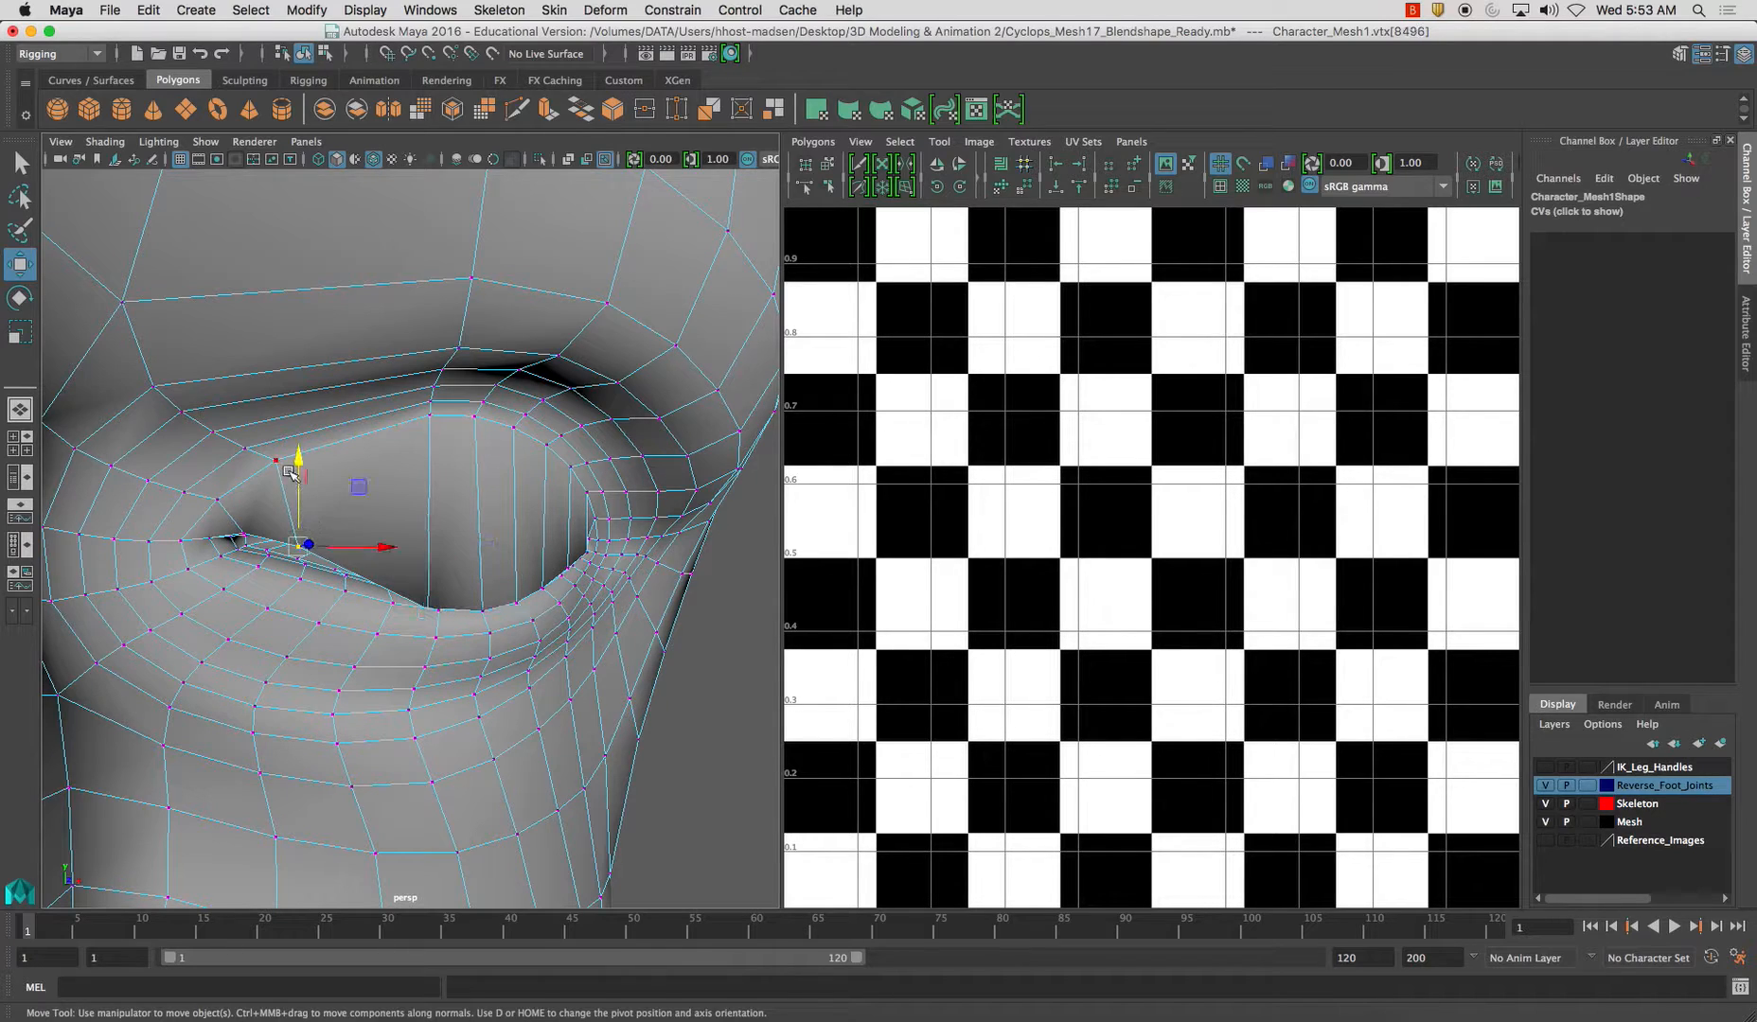
drag(303, 464, 212, 462)
click(251, 510)
click(210, 547)
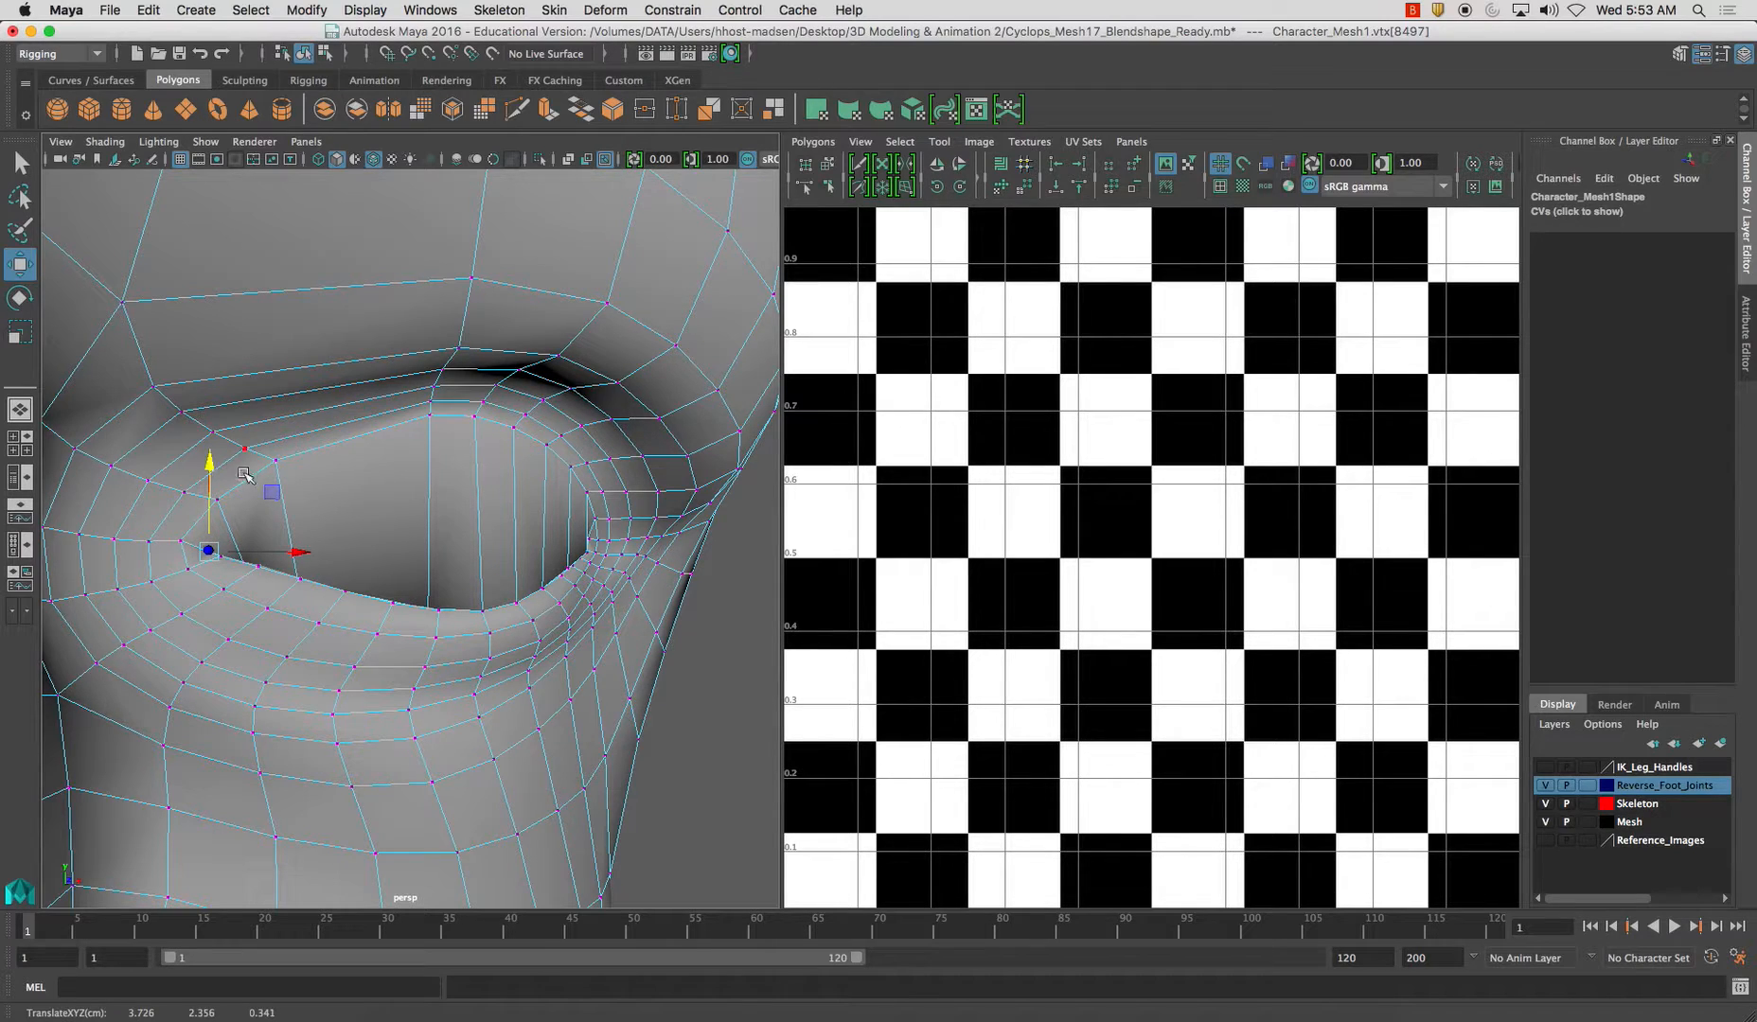
Lower the second row of upper-lid vertices from the left eye's inner corner to mid-lid, just above the lower lid.
click(217, 497)
drag(222, 424, 280, 469)
click(276, 461)
click(432, 413)
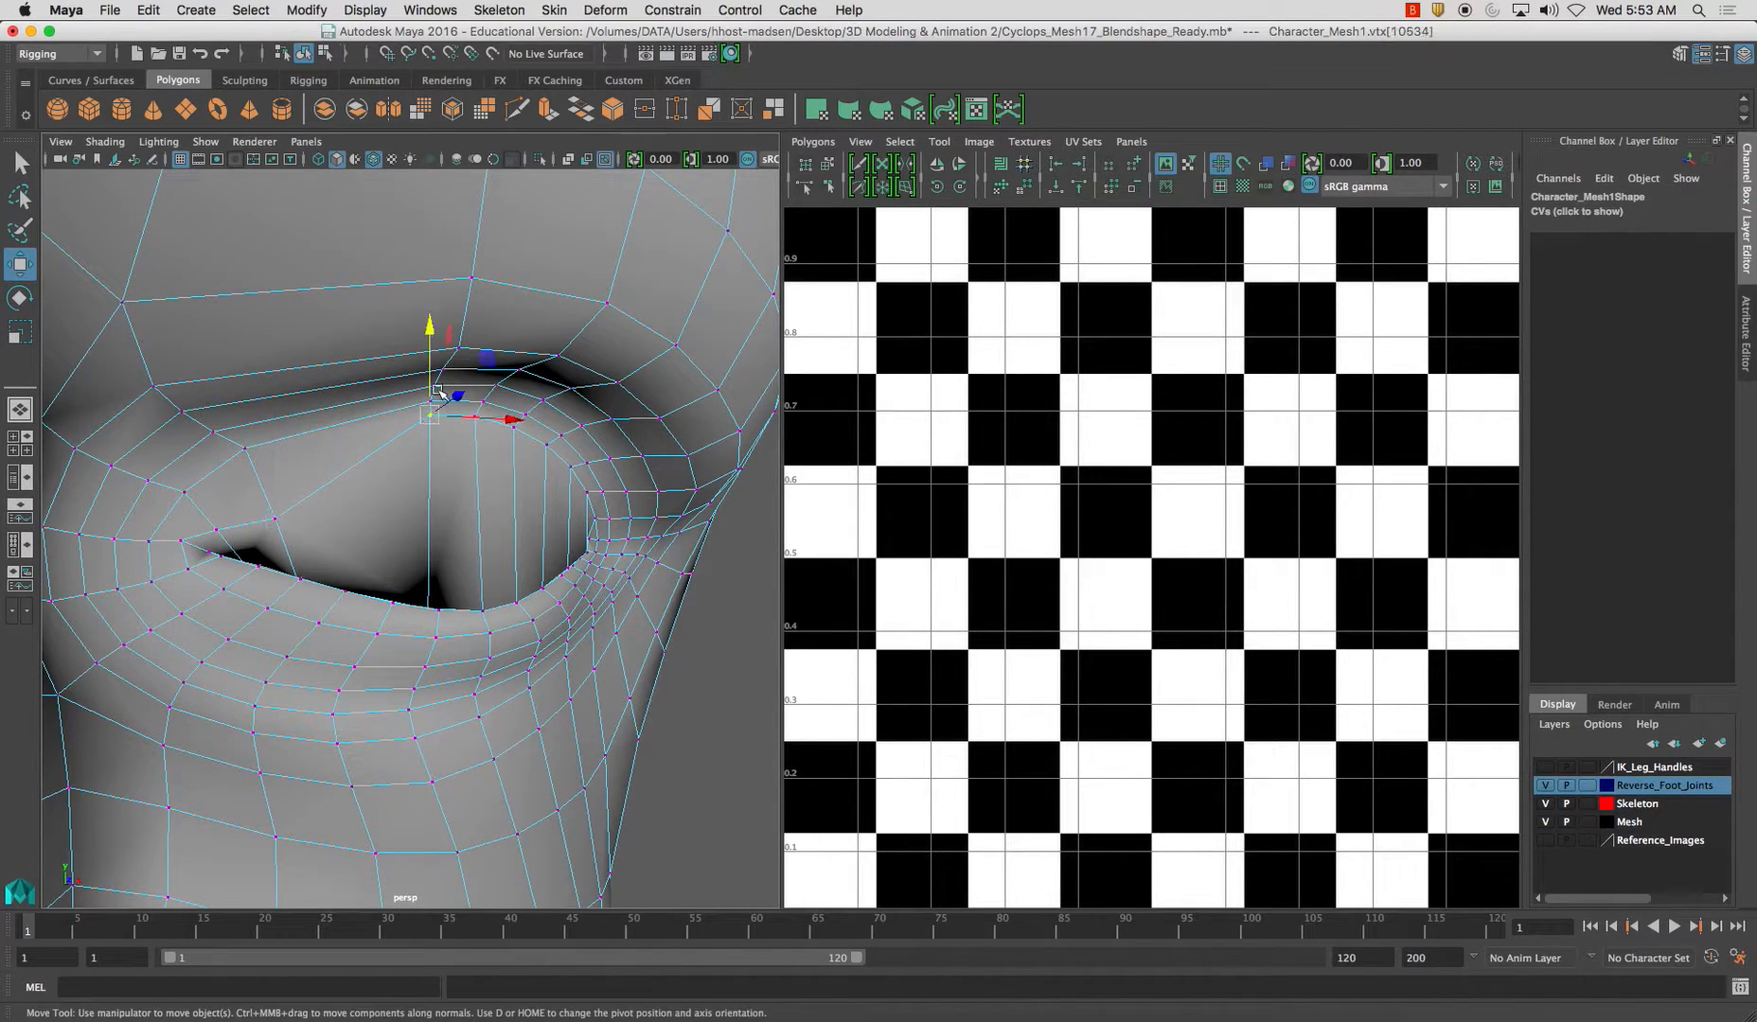
drag(429, 328, 424, 502)
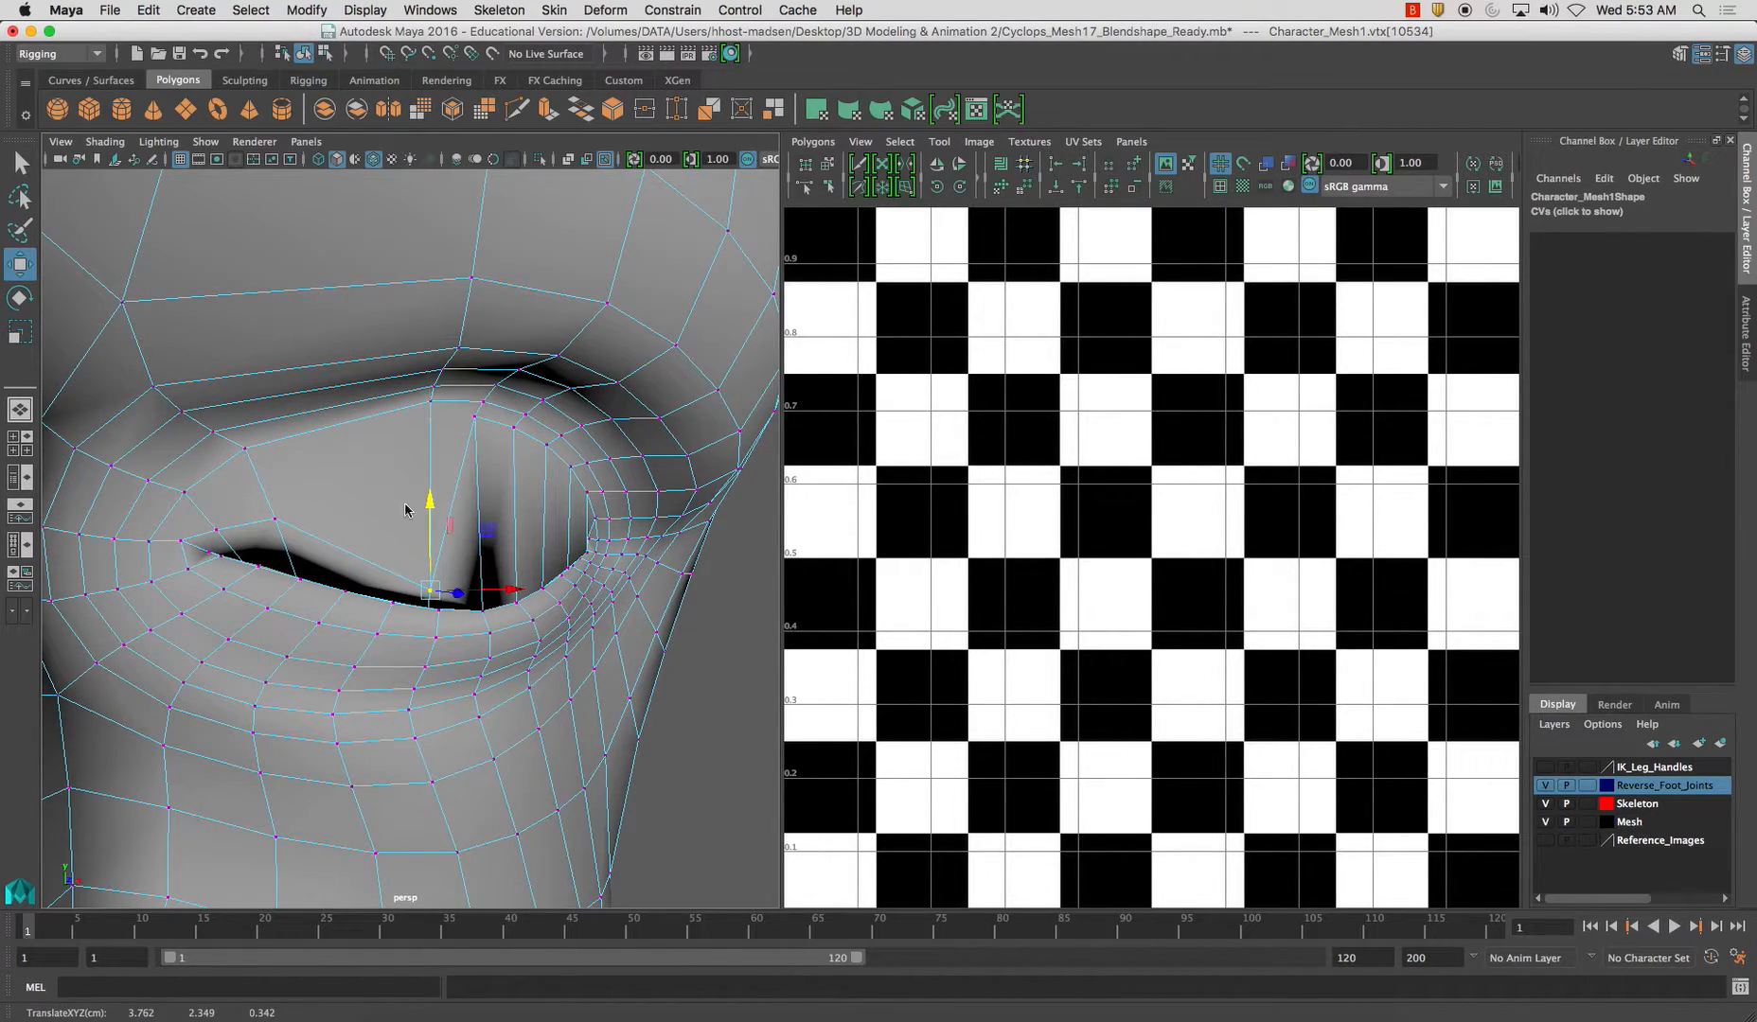
click(275, 518)
drag(276, 428, 276, 463)
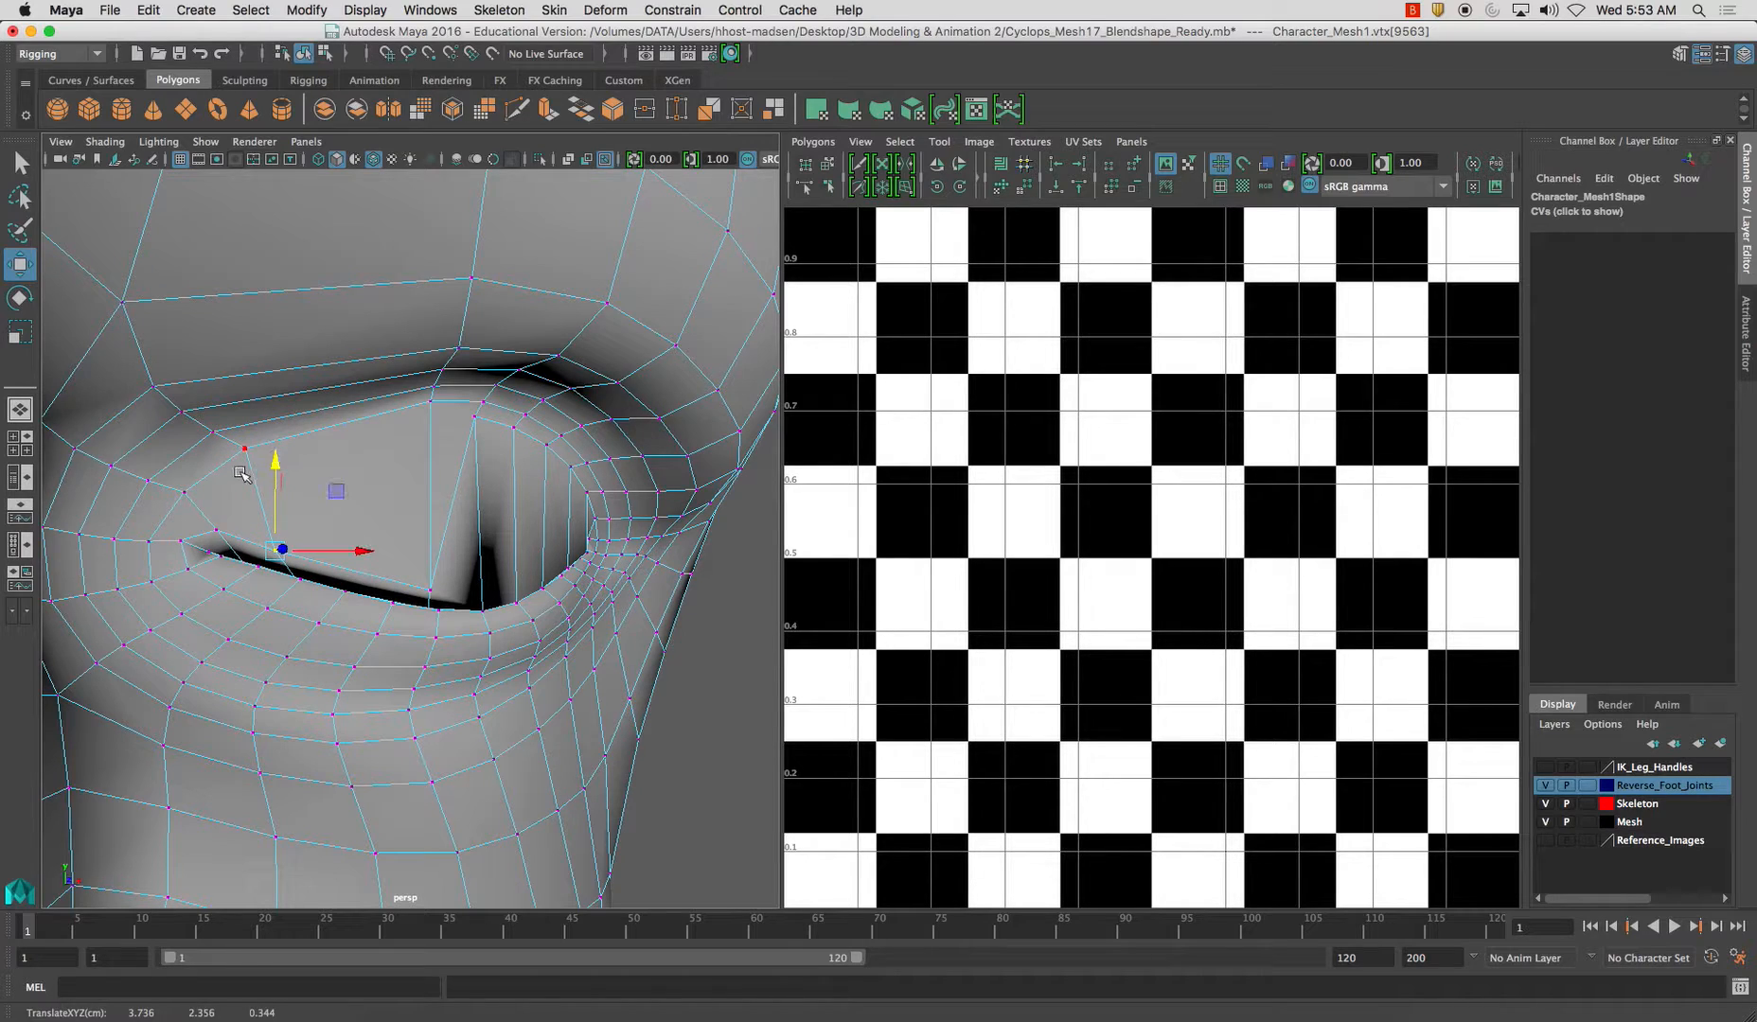
click(217, 528)
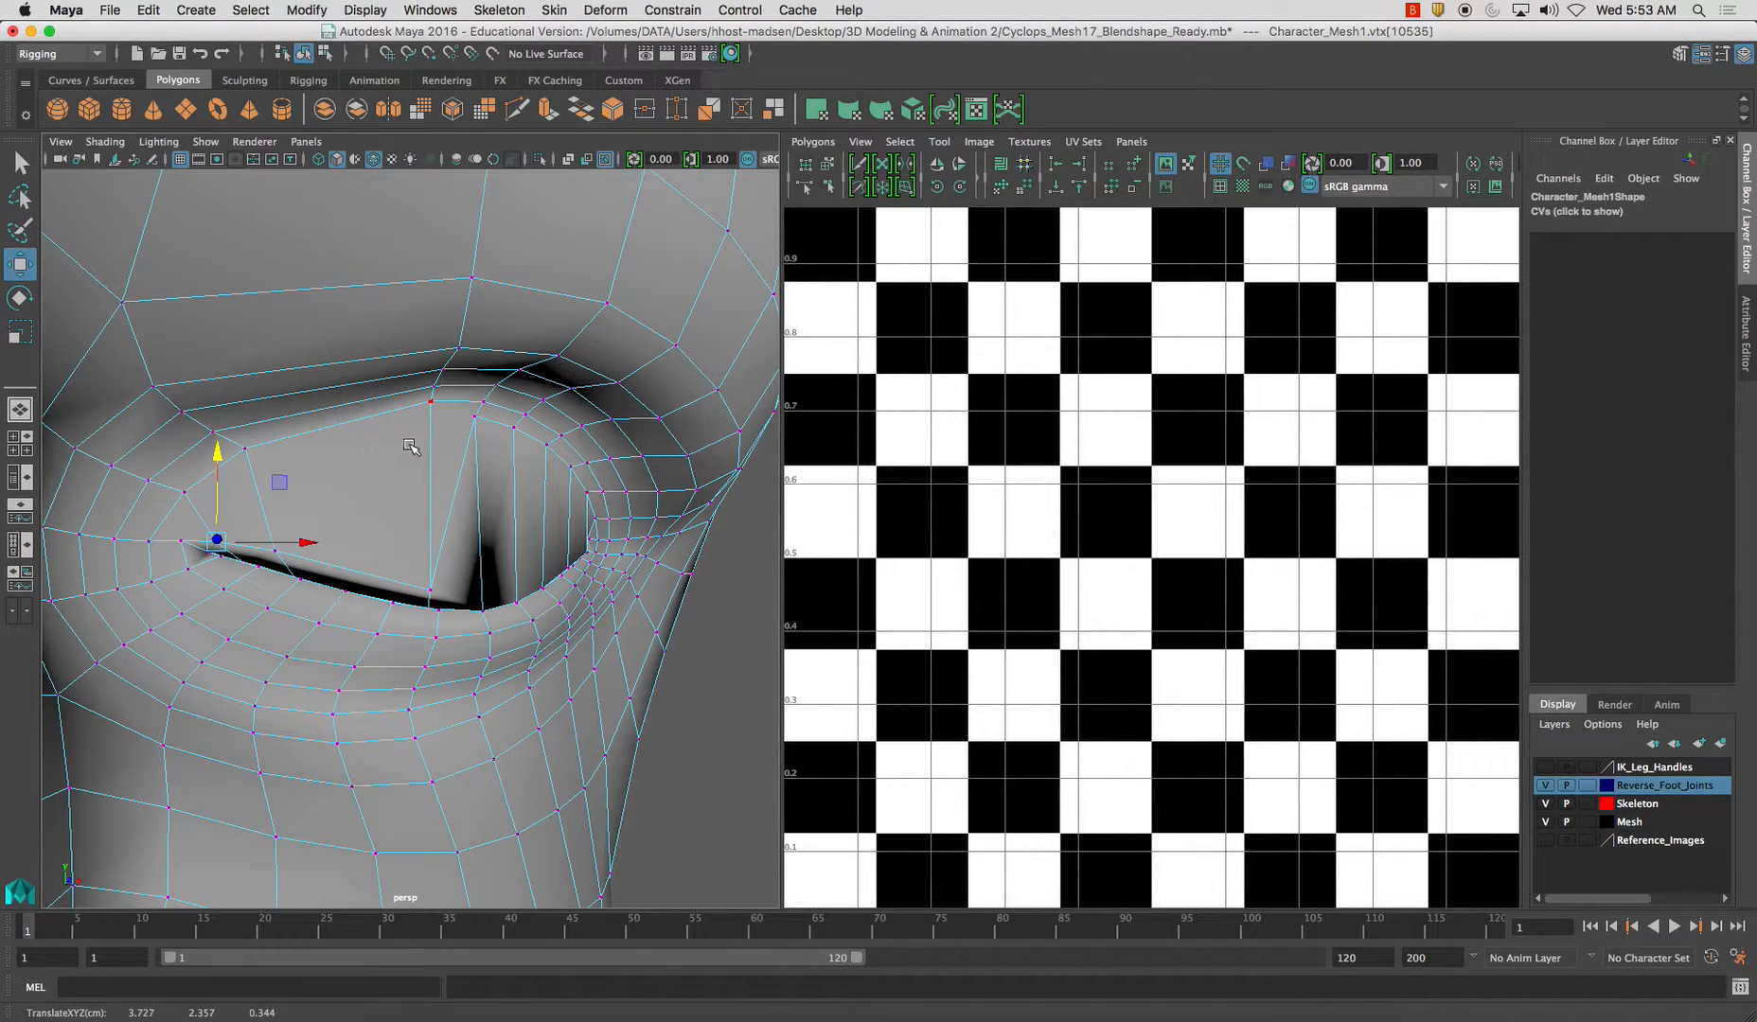
Lower the second-row upper-lid vertices from mid-lid towards the outer corner of the left eye.
click(473, 416)
drag(473, 341, 455, 516)
click(513, 345)
drag(510, 339, 516, 526)
click(546, 363)
drag(546, 362, 556, 483)
drag(572, 386, 571, 407)
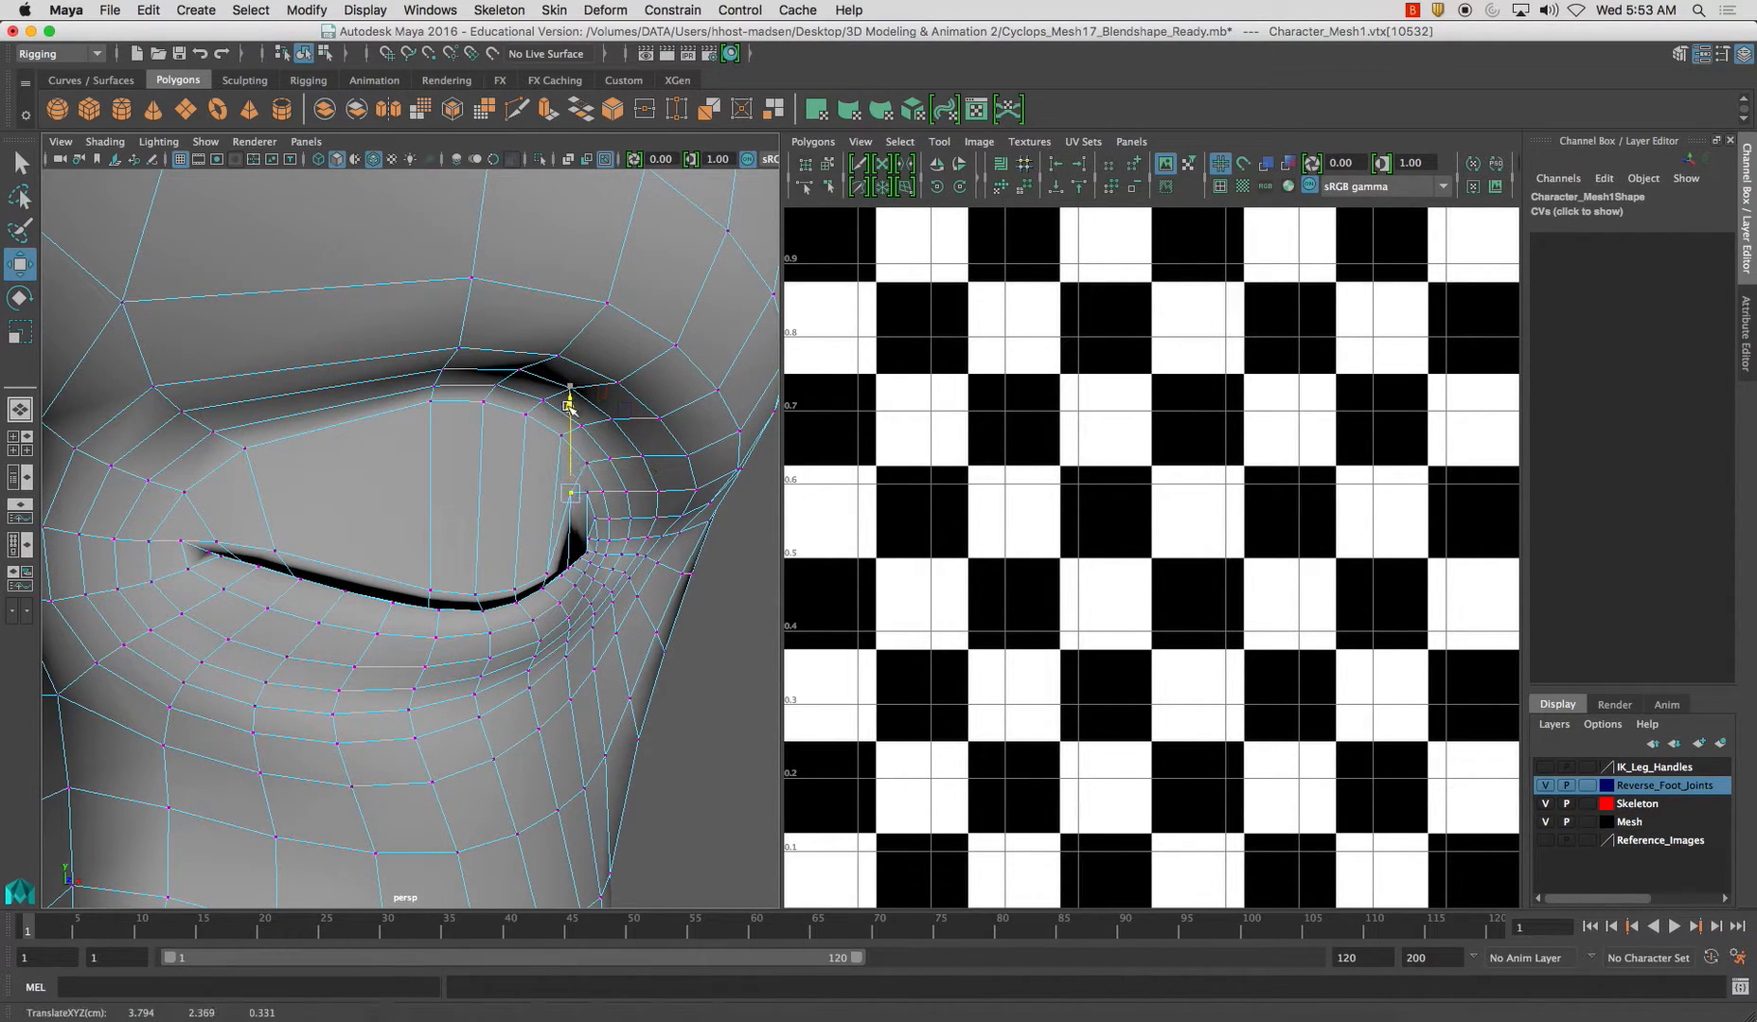
Lower the last second-row upper-lid vertex at the left eye's outer corner to close the gap there.
click(587, 493)
key(f)
alt+right_drag(374, 470, 663, 686)
alt+drag(662, 687, 431, 582)
mouse_move(428, 580)
alt+right_down()
mouse_move(515, 652)
mouse_move(454, 596)
alt+right_up()
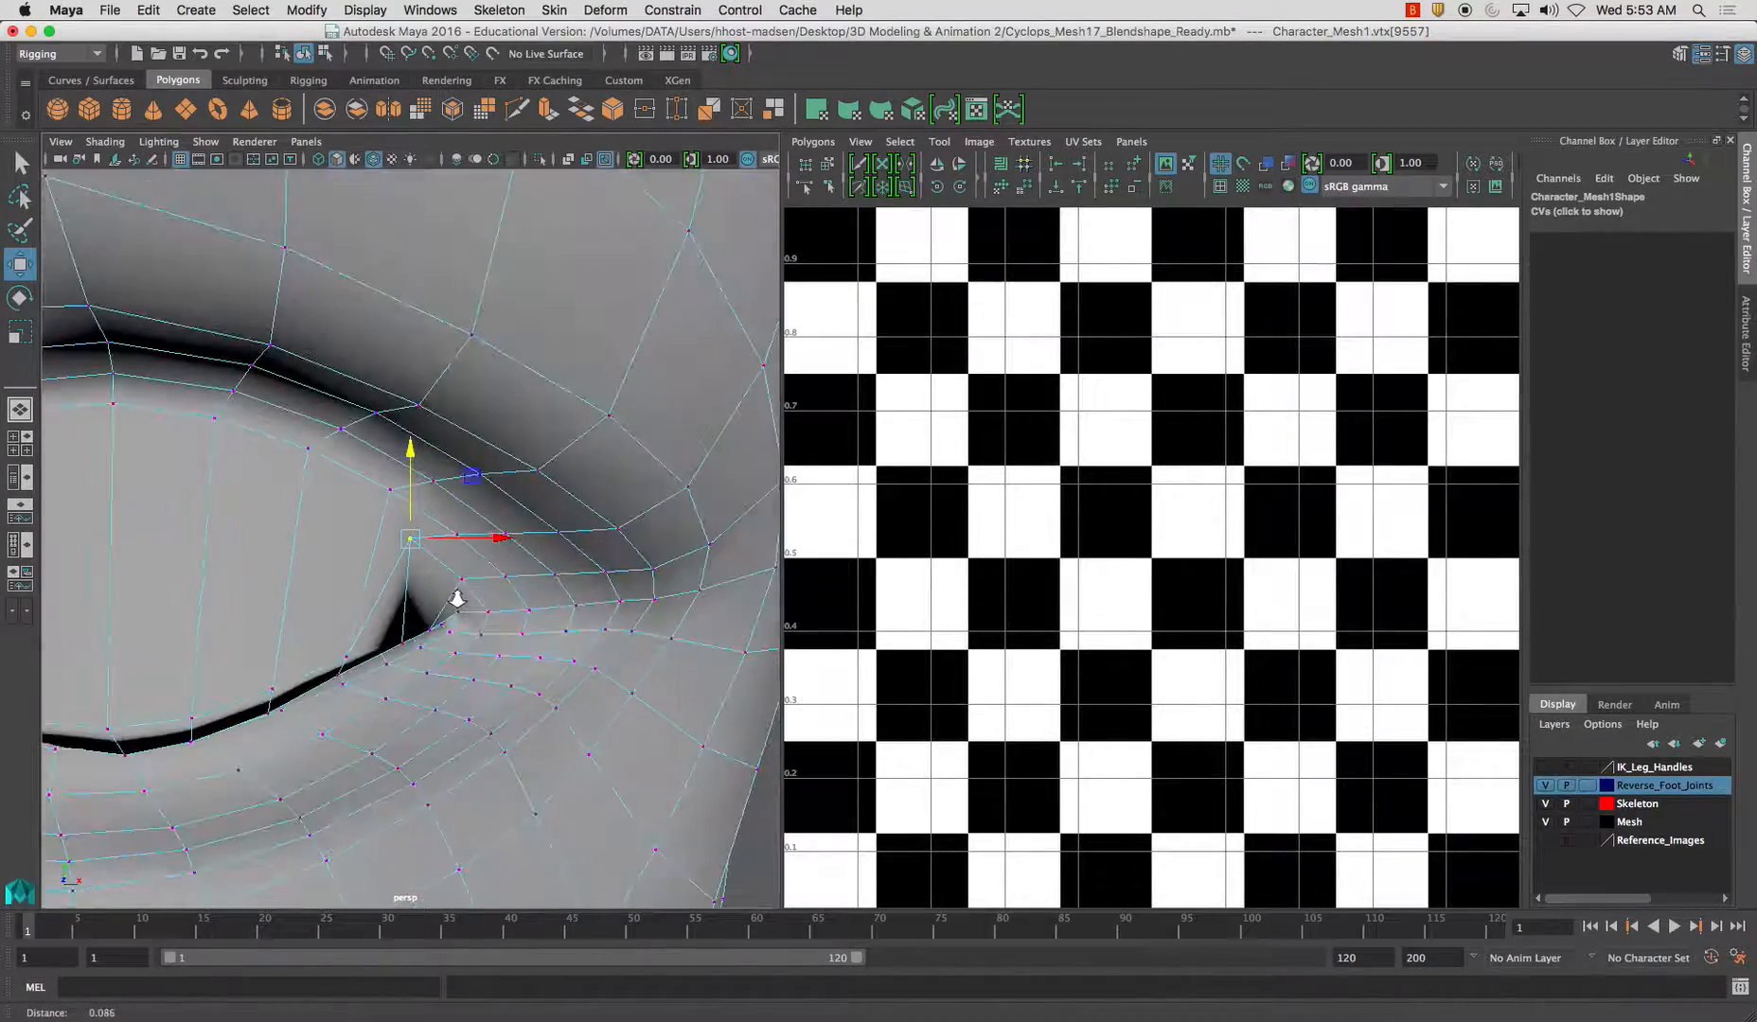
drag(420, 447, 463, 496)
click(449, 586)
Lower the two third-row upper-lid vertices nearest the inner corner of the left eye.
alt+right_drag(372, 519, 359, 502)
alt+drag(359, 502, 480, 516)
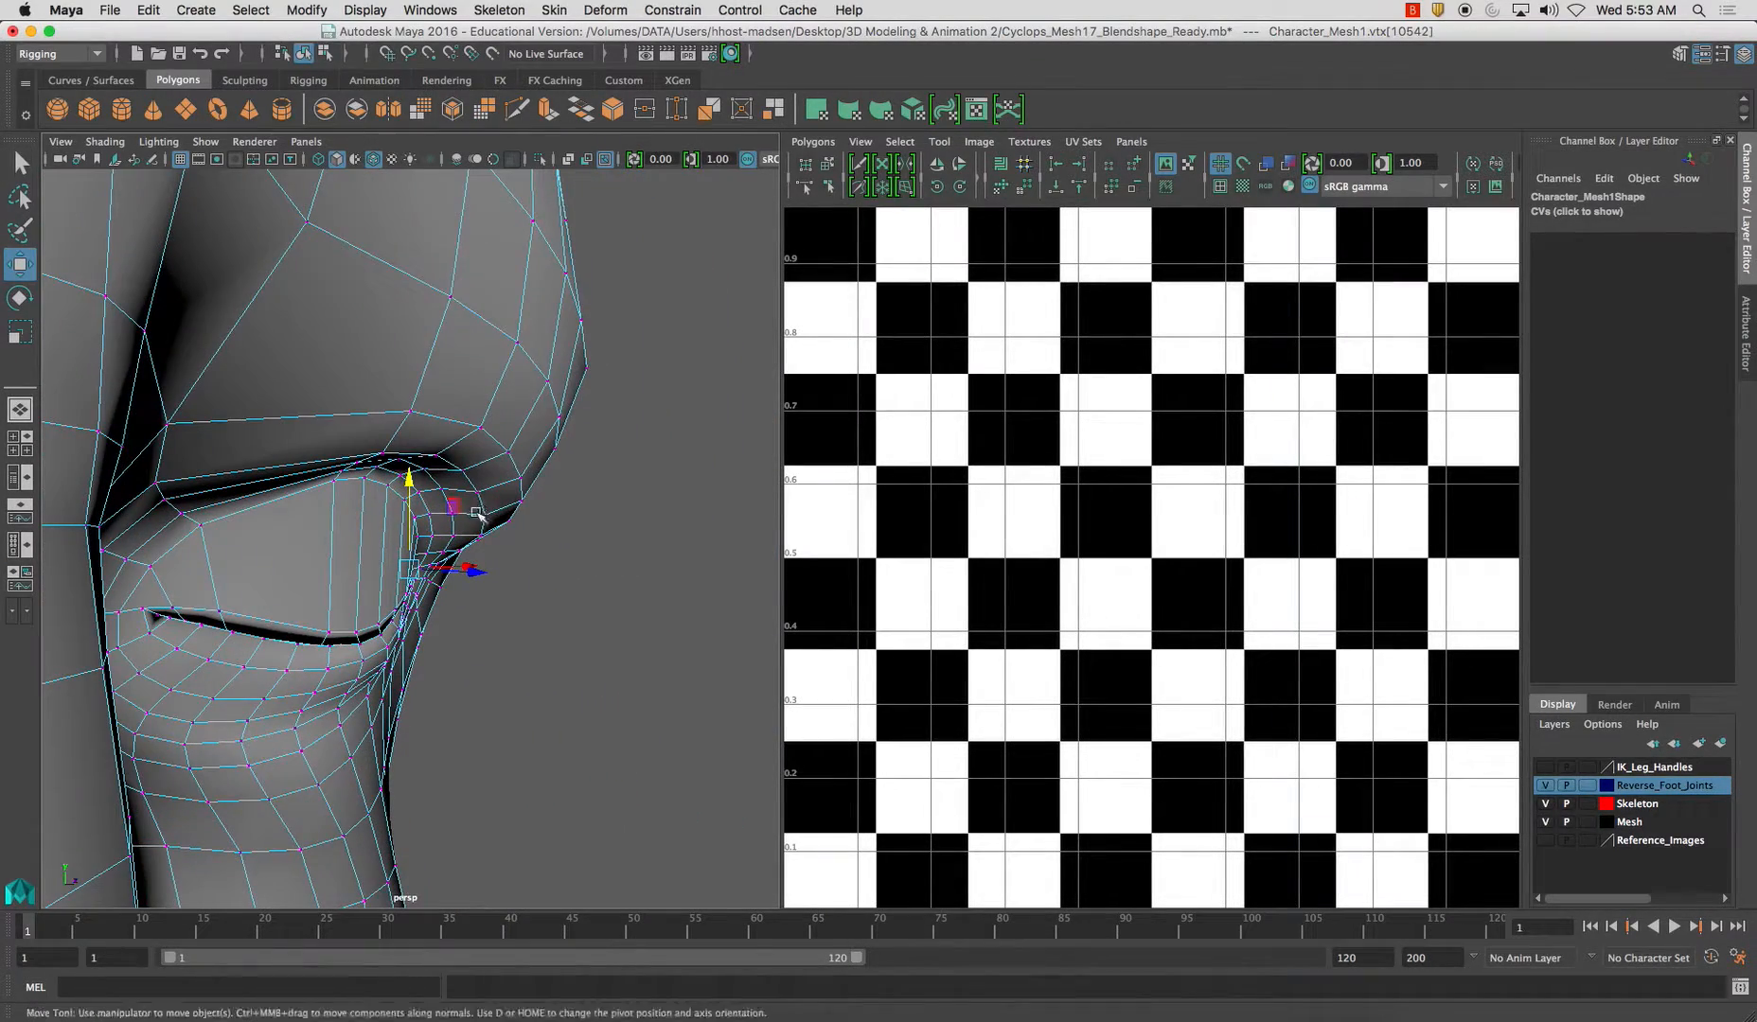
click(150, 566)
drag(149, 471, 151, 497)
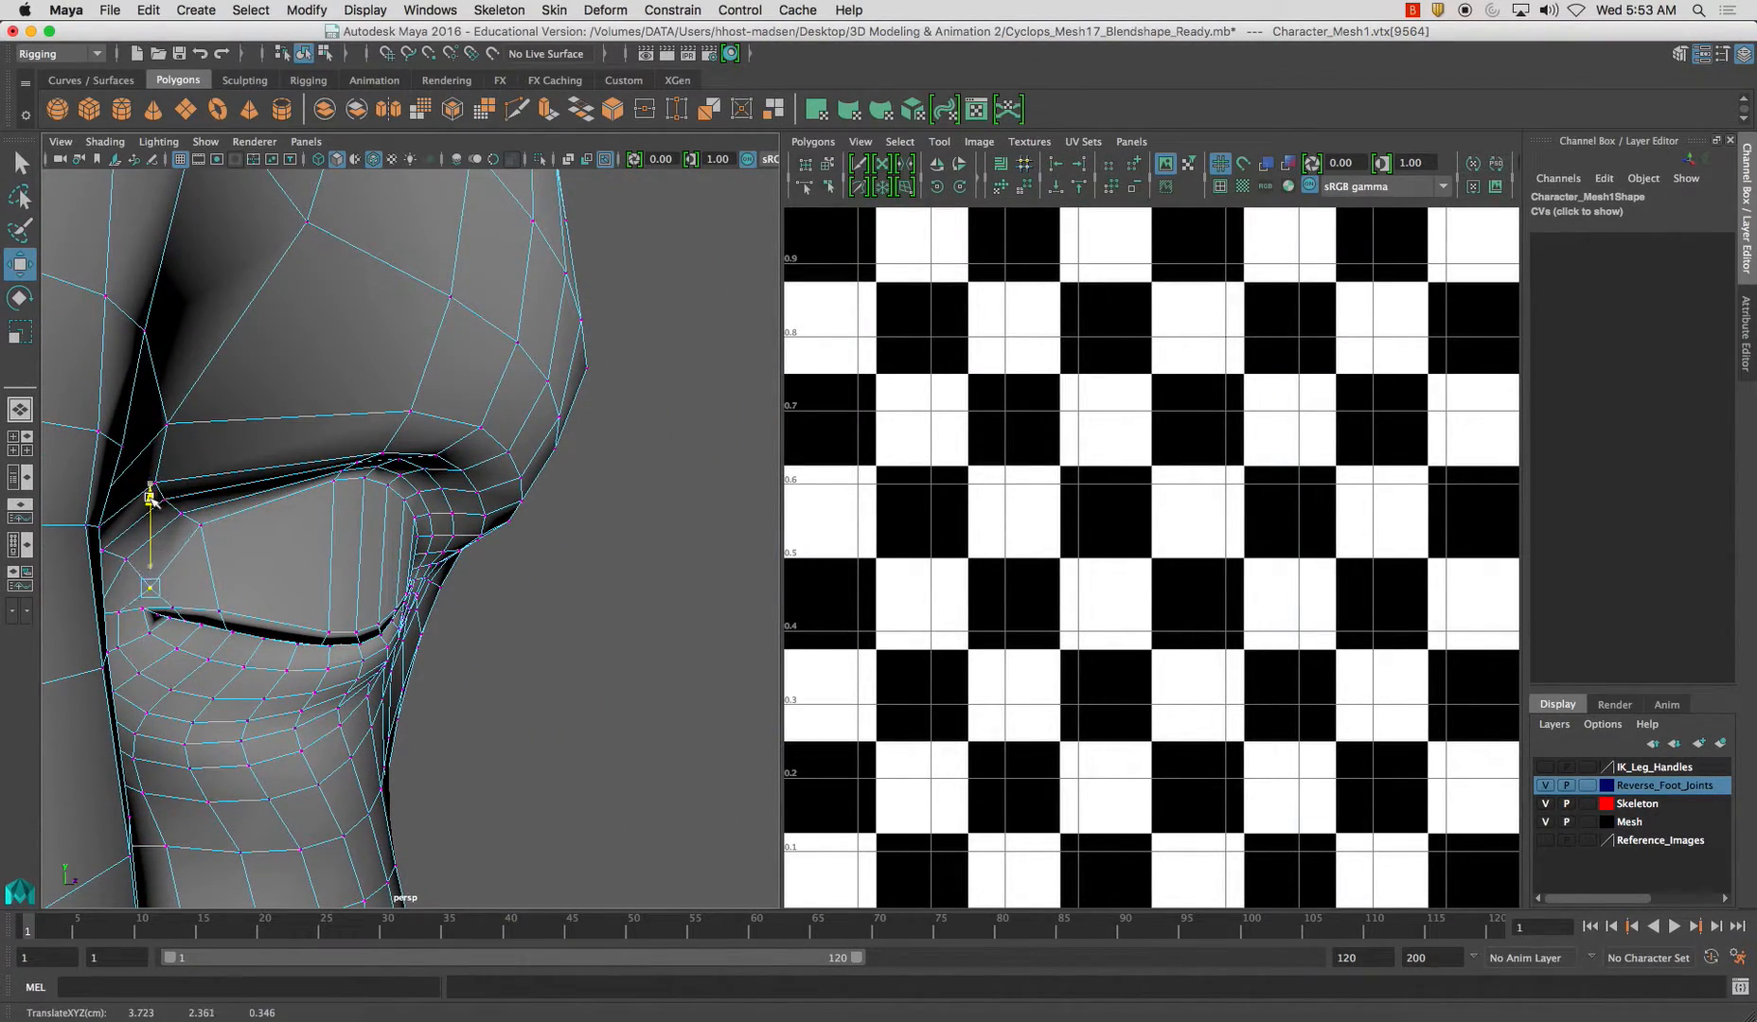
click(200, 532)
drag(200, 442, 199, 474)
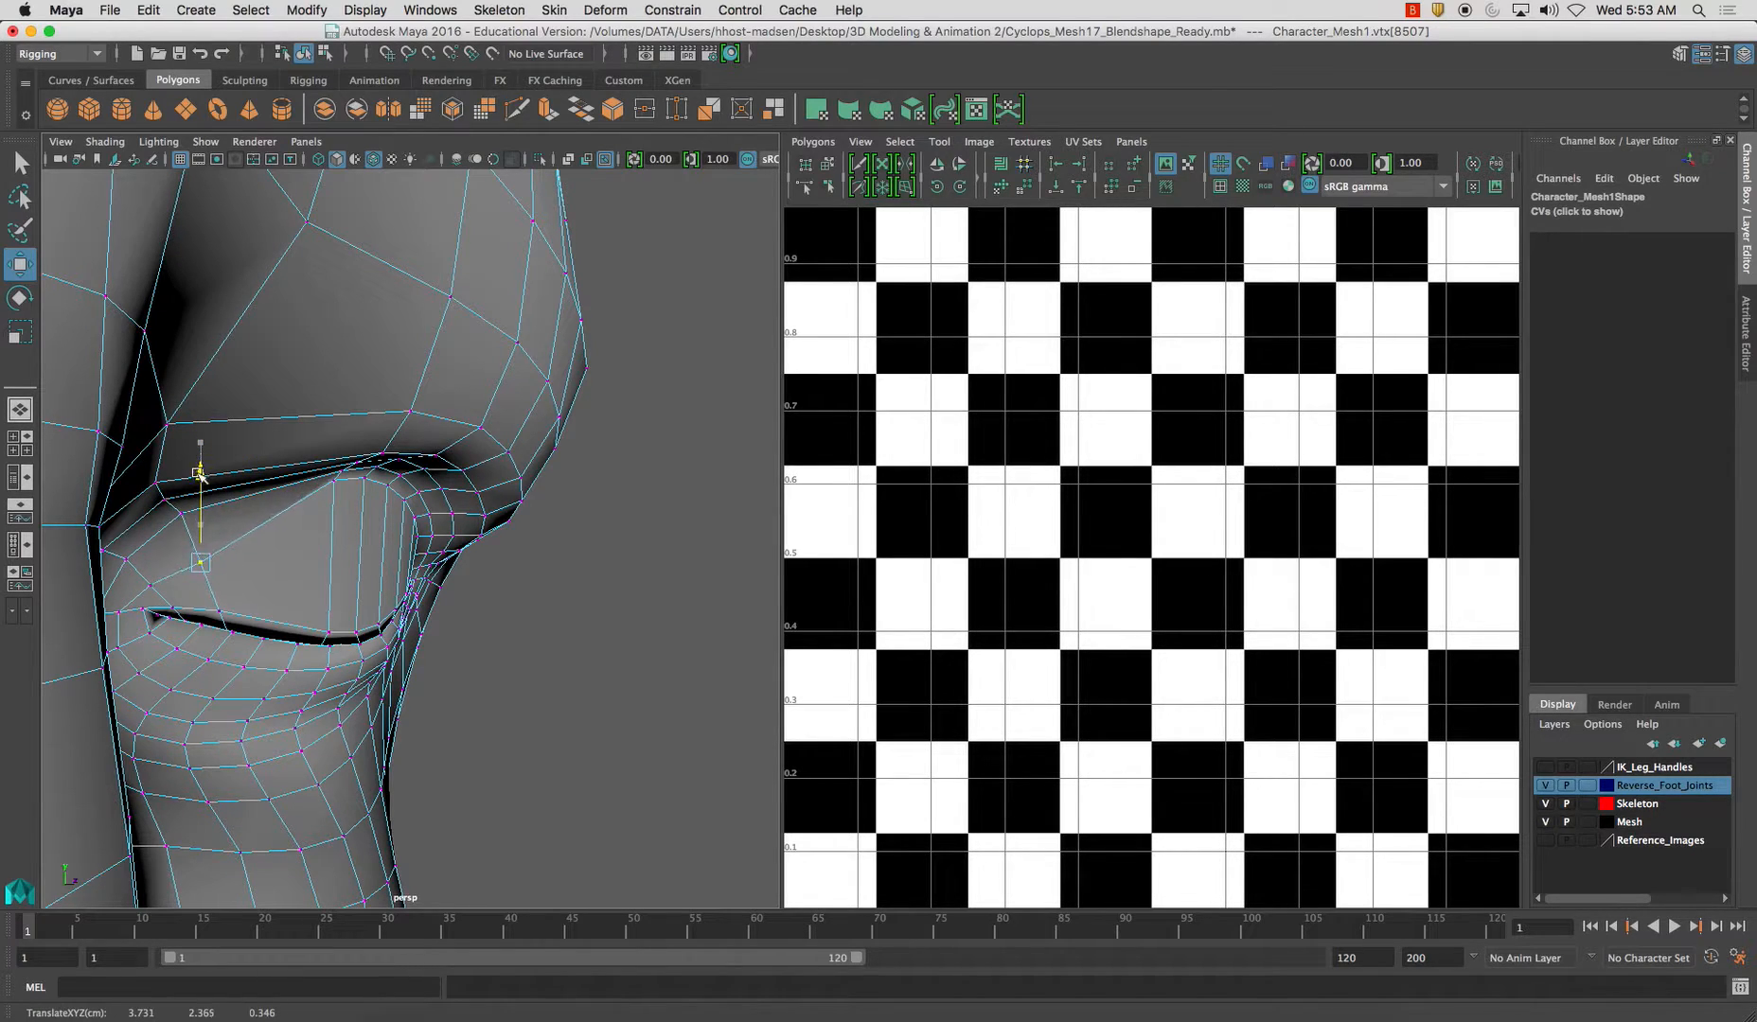
Lower the third-row upper-lid vertices around mid-lid of the left eye, level with the neighbouring ones already moved down.
alt+drag(343, 589, 312, 525)
click(315, 483)
drag(314, 393, 303, 493)
drag(318, 400, 331, 512)
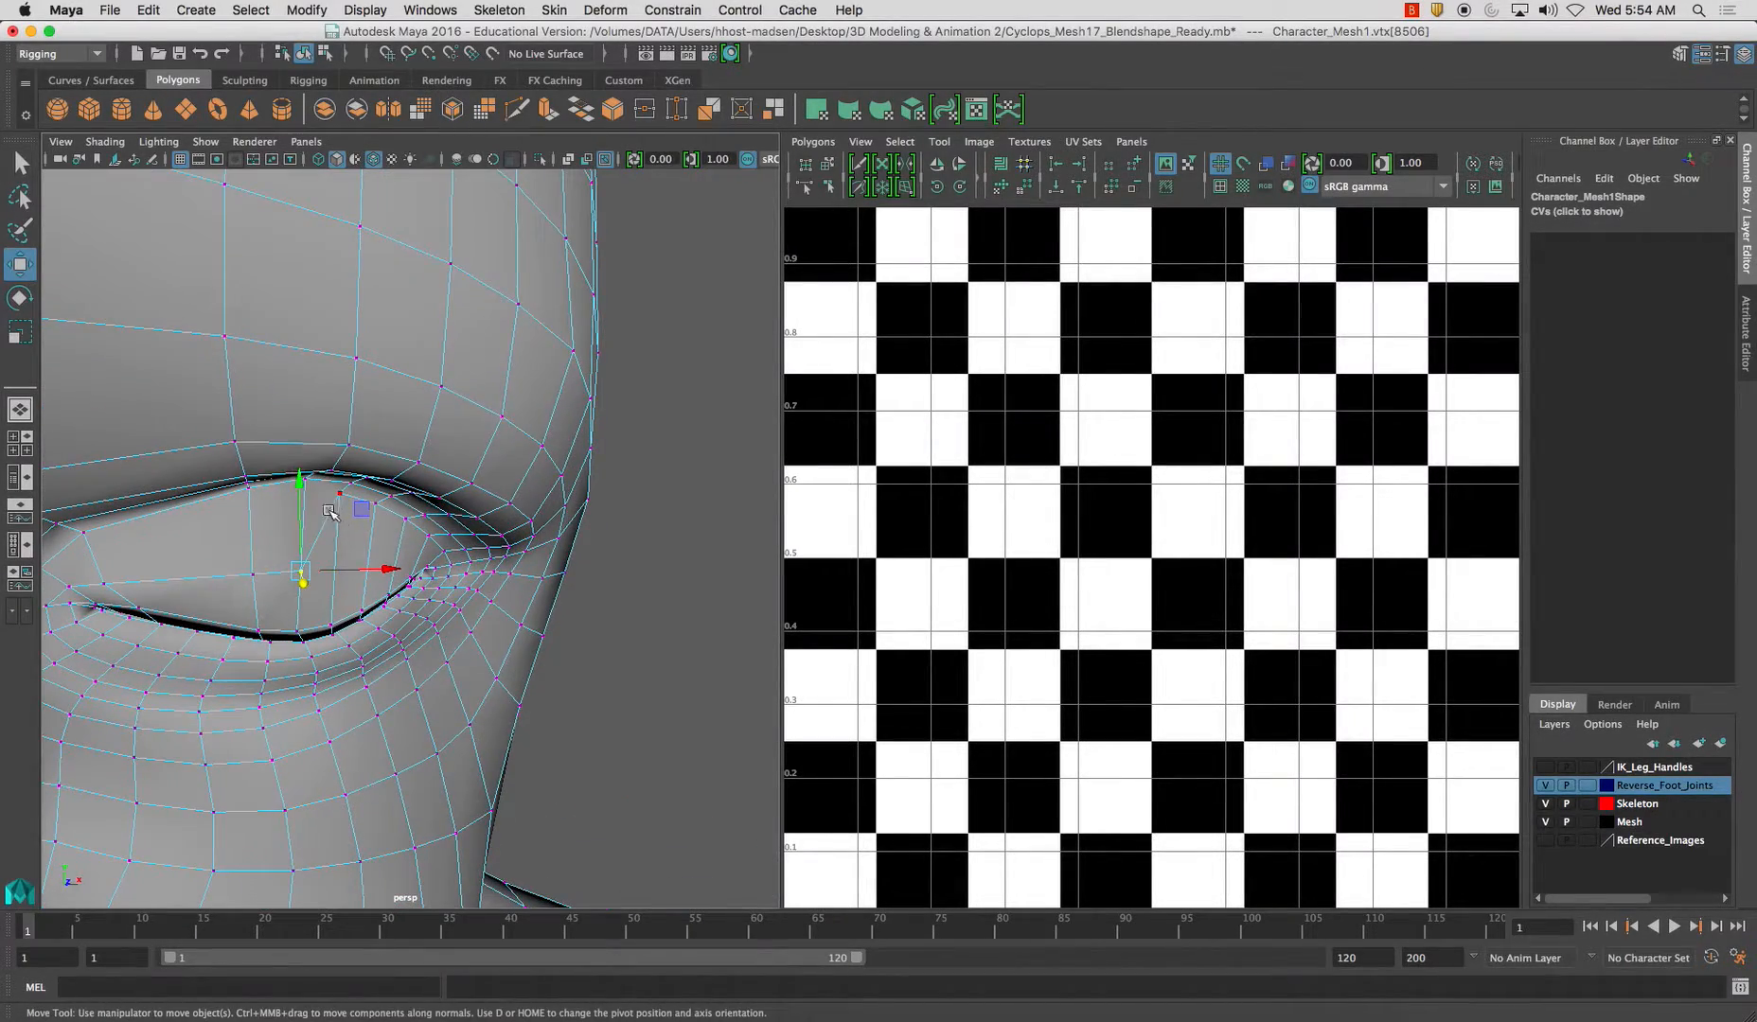
drag(339, 432, 360, 536)
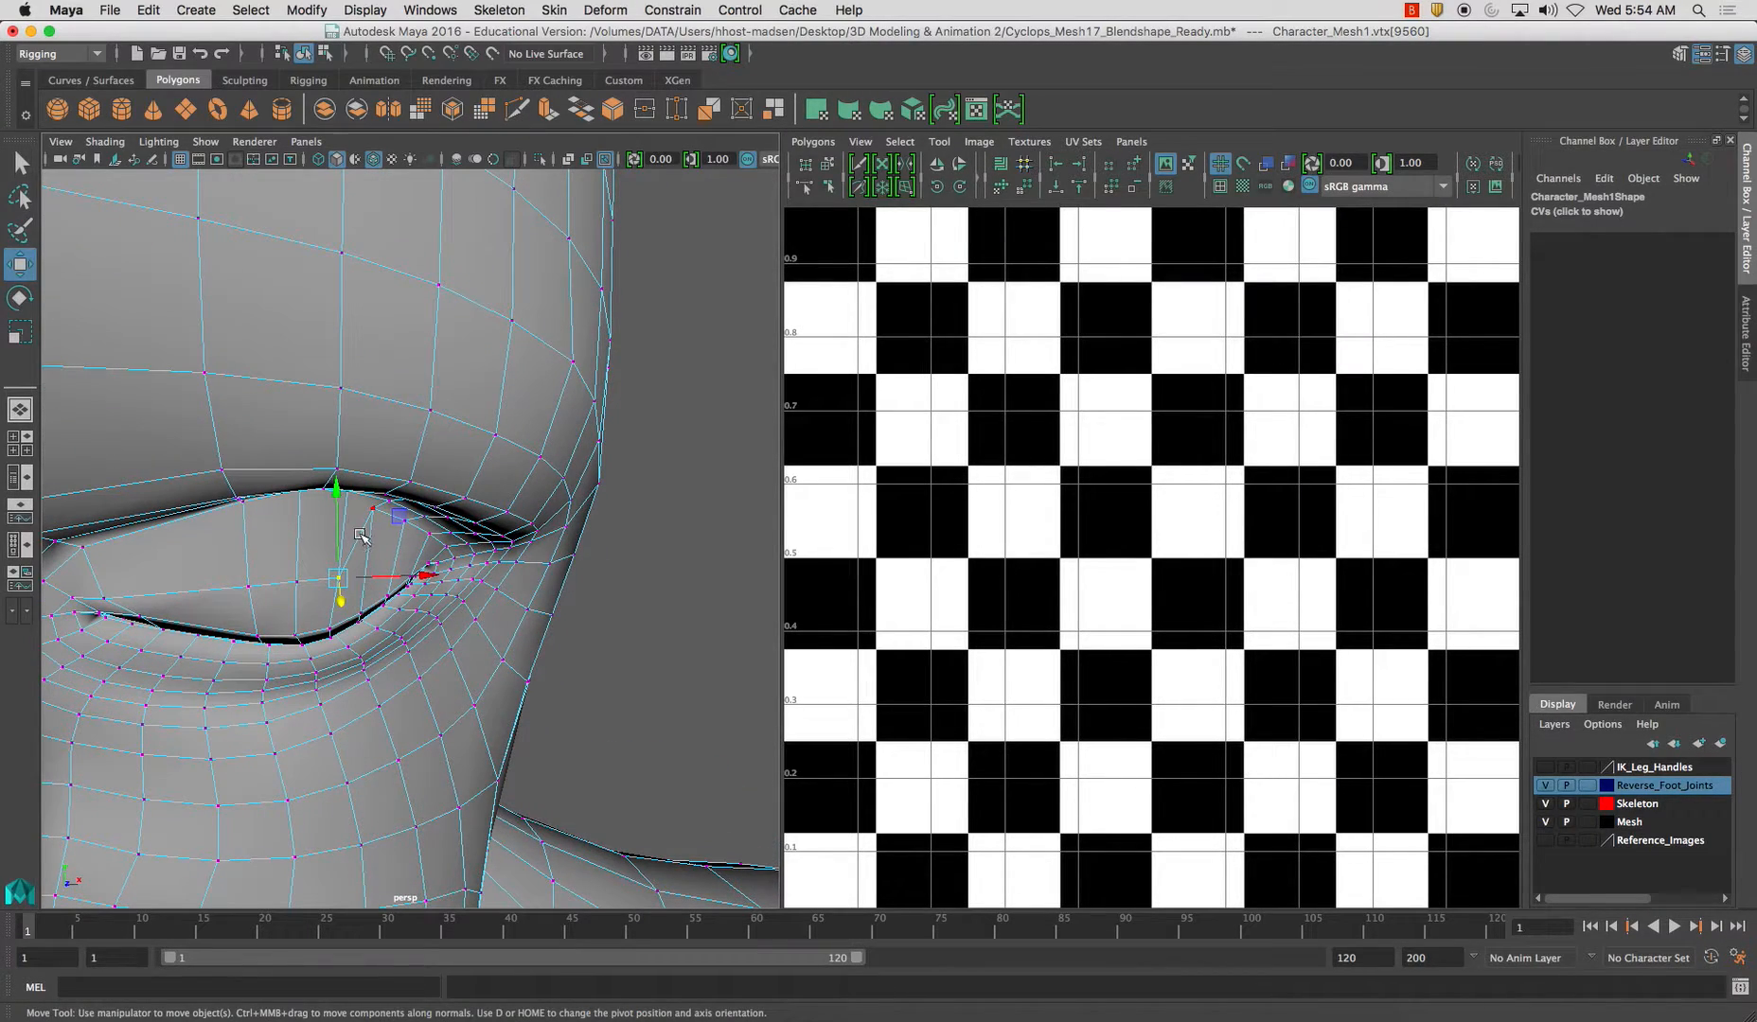
Lower the remaining third-row upper-lid vertices towards the outer corner of the left eye.
drag(368, 428, 374, 557)
click(342, 588)
click(295, 620)
click(363, 605)
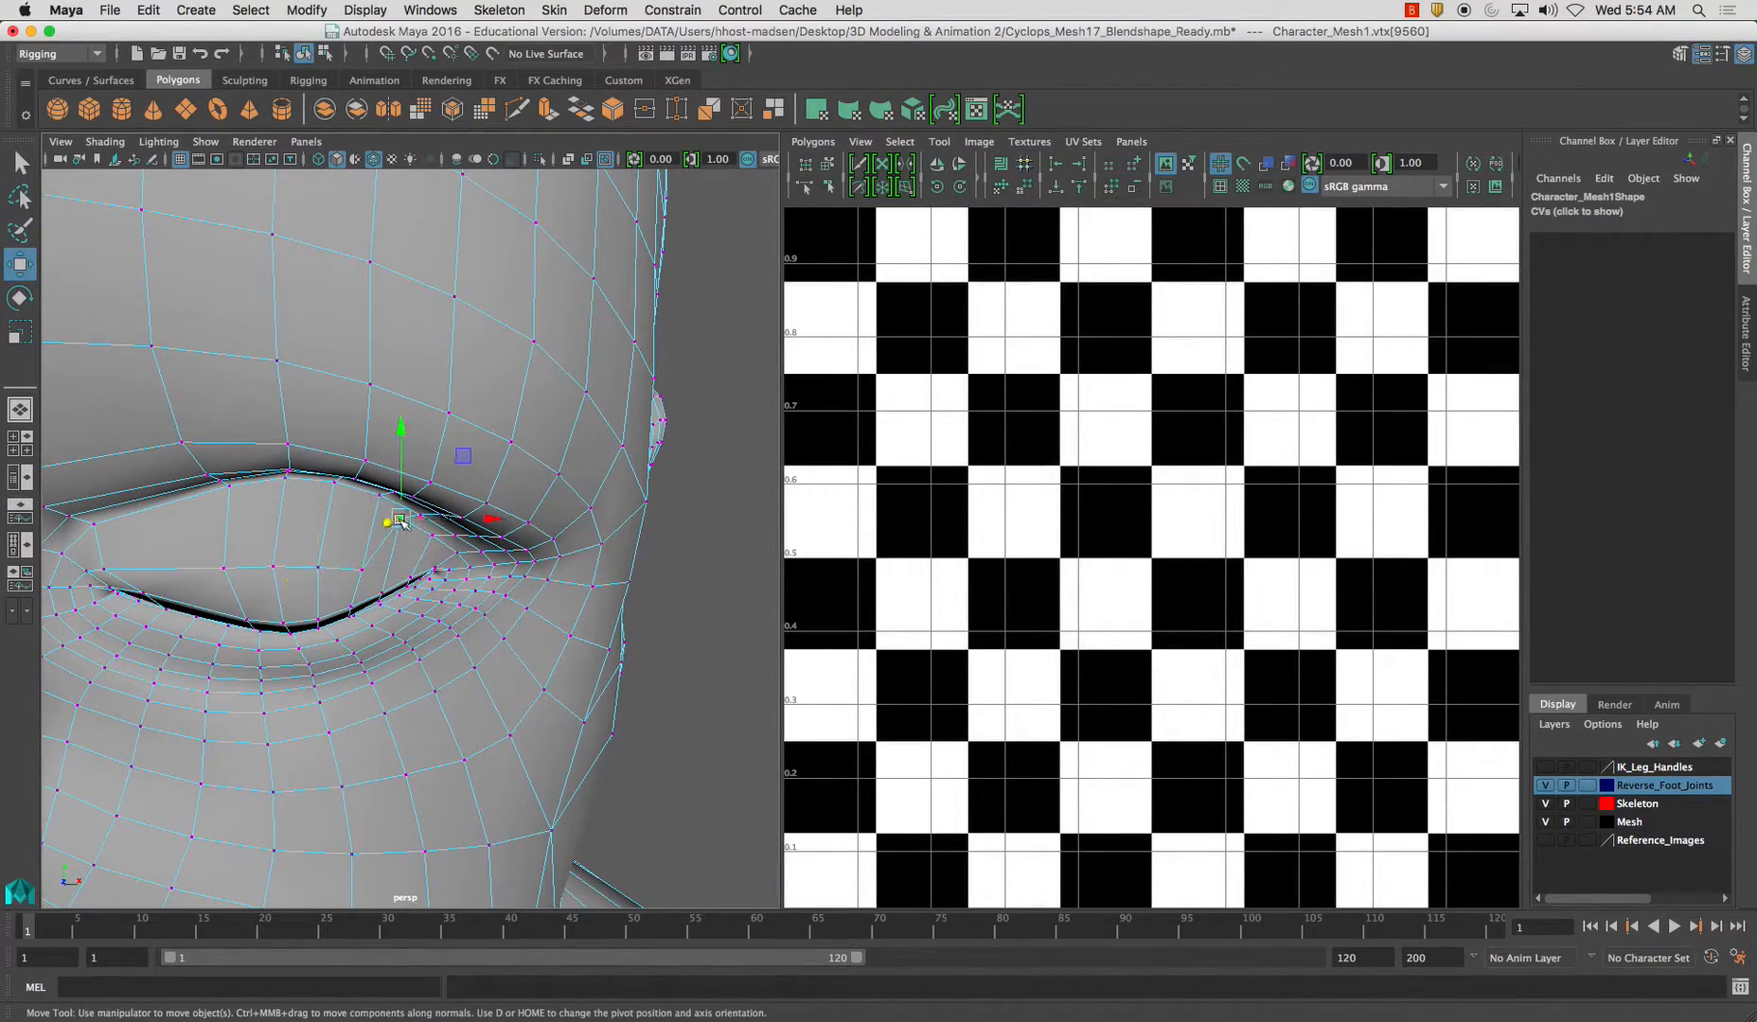
drag(404, 426, 422, 542)
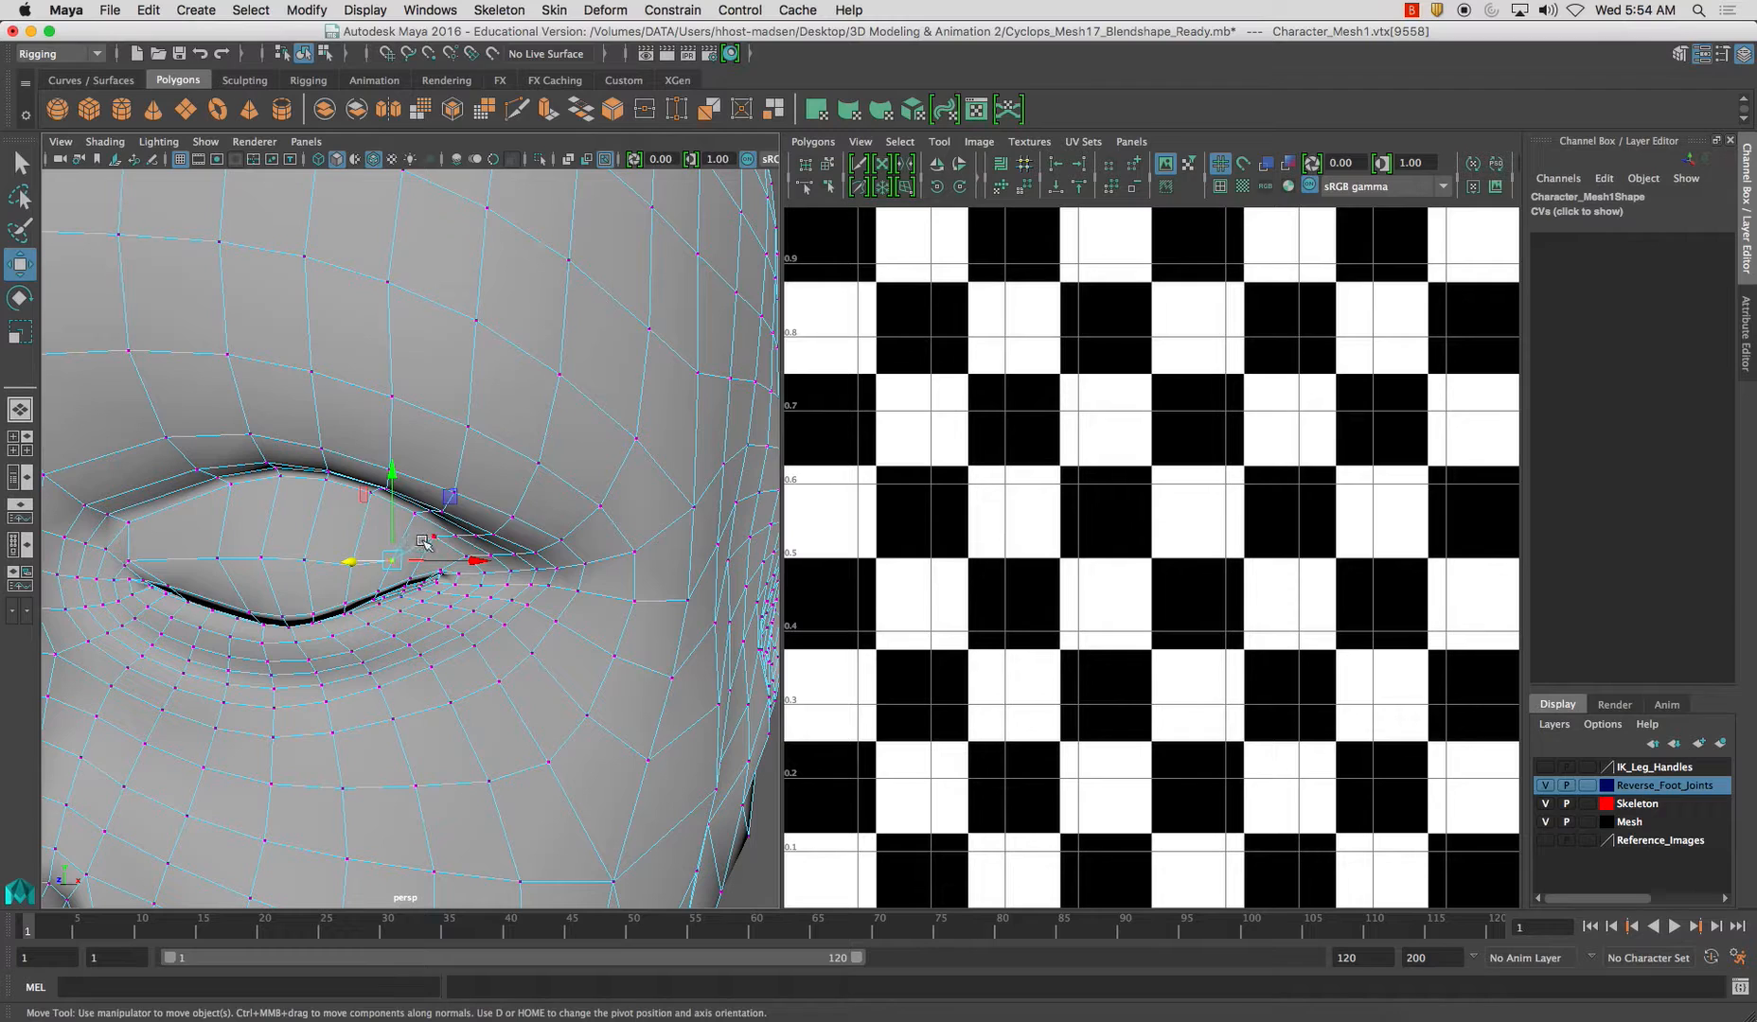
drag(437, 478, 356, 467)
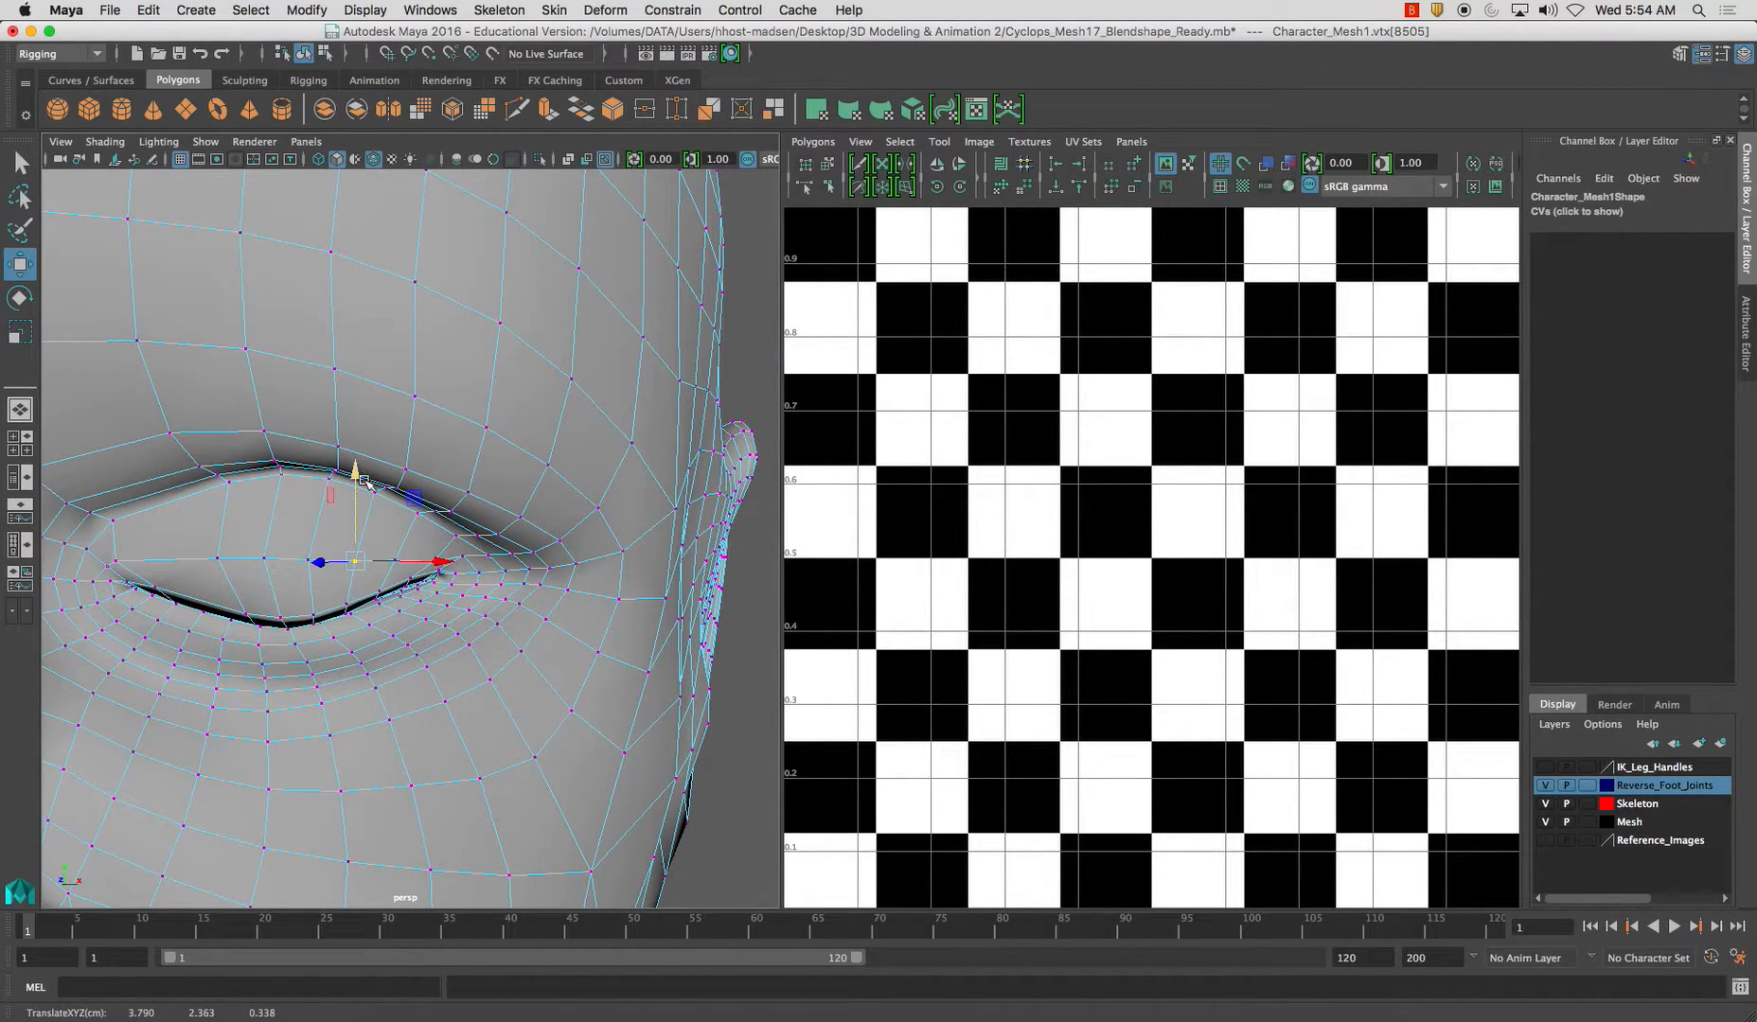
drag(424, 550, 446, 587)
Lower the upper-lid edge vertices on the inner half of the left eye to meet the lower lid.
scroll(446, 588, down, 4)
alt+drag(253, 514, 361, 521)
scroll(365, 511, up, 4)
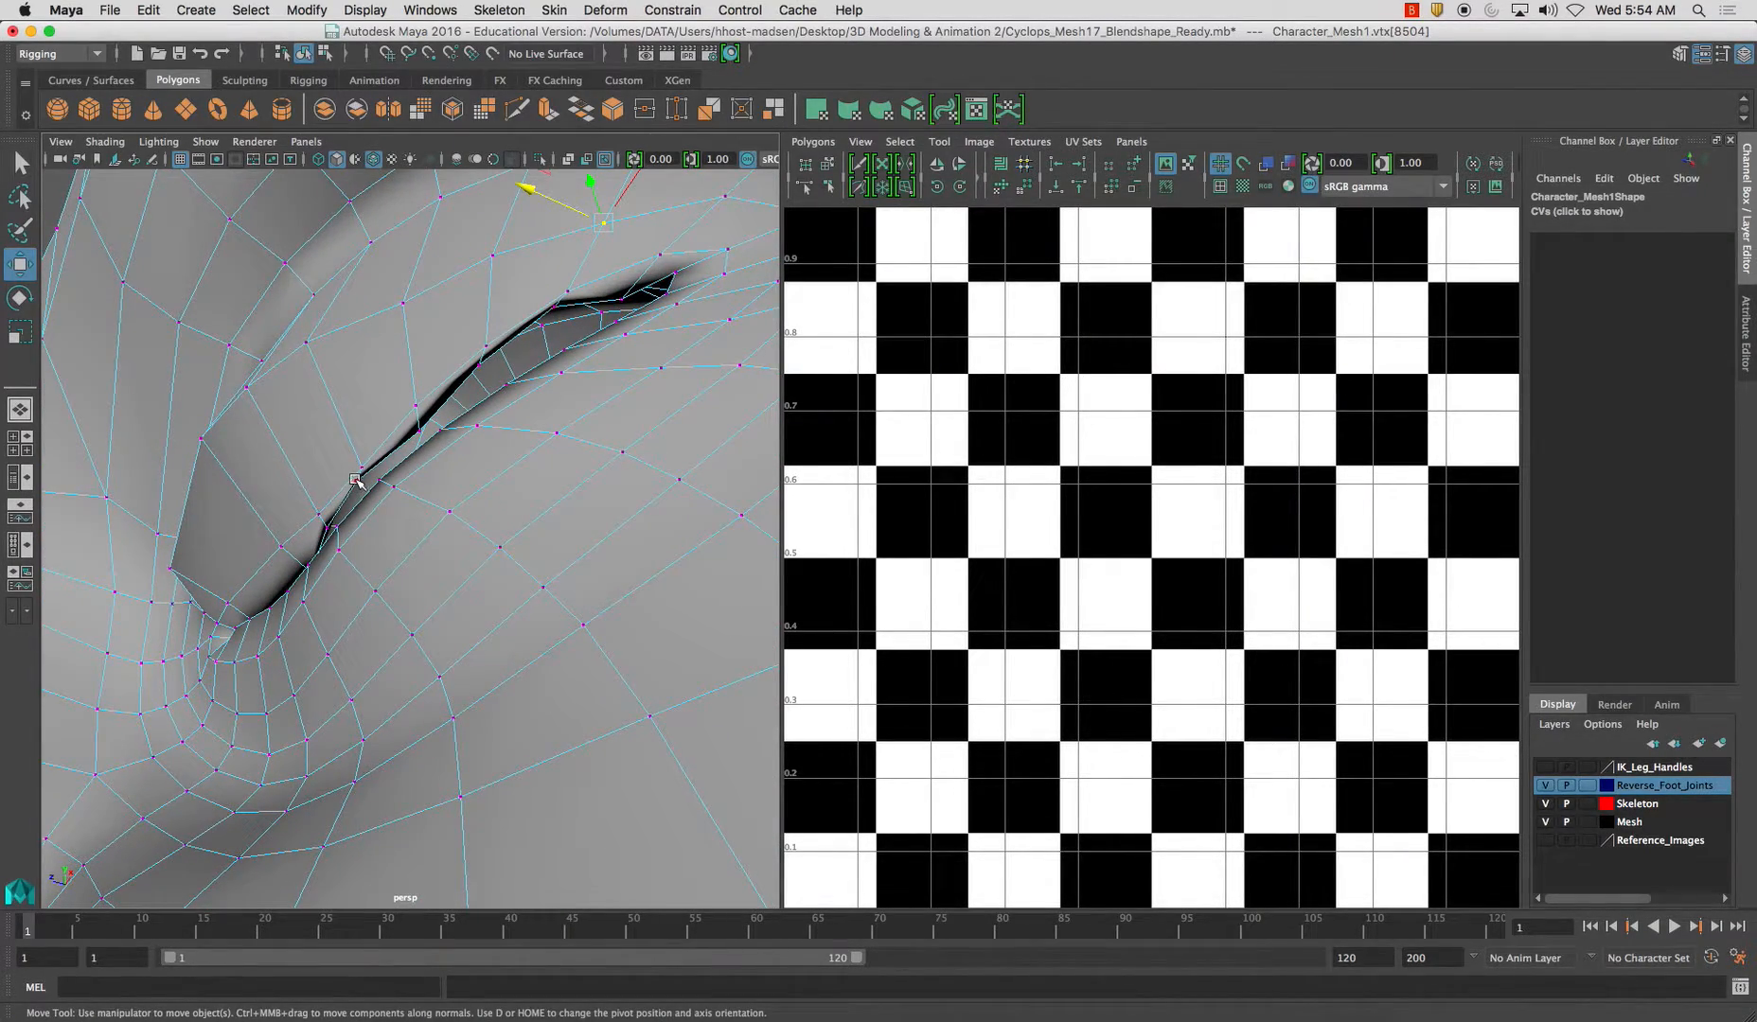
drag(294, 463, 352, 442)
click(320, 527)
click(480, 493)
alt+drag(481, 492, 366, 489)
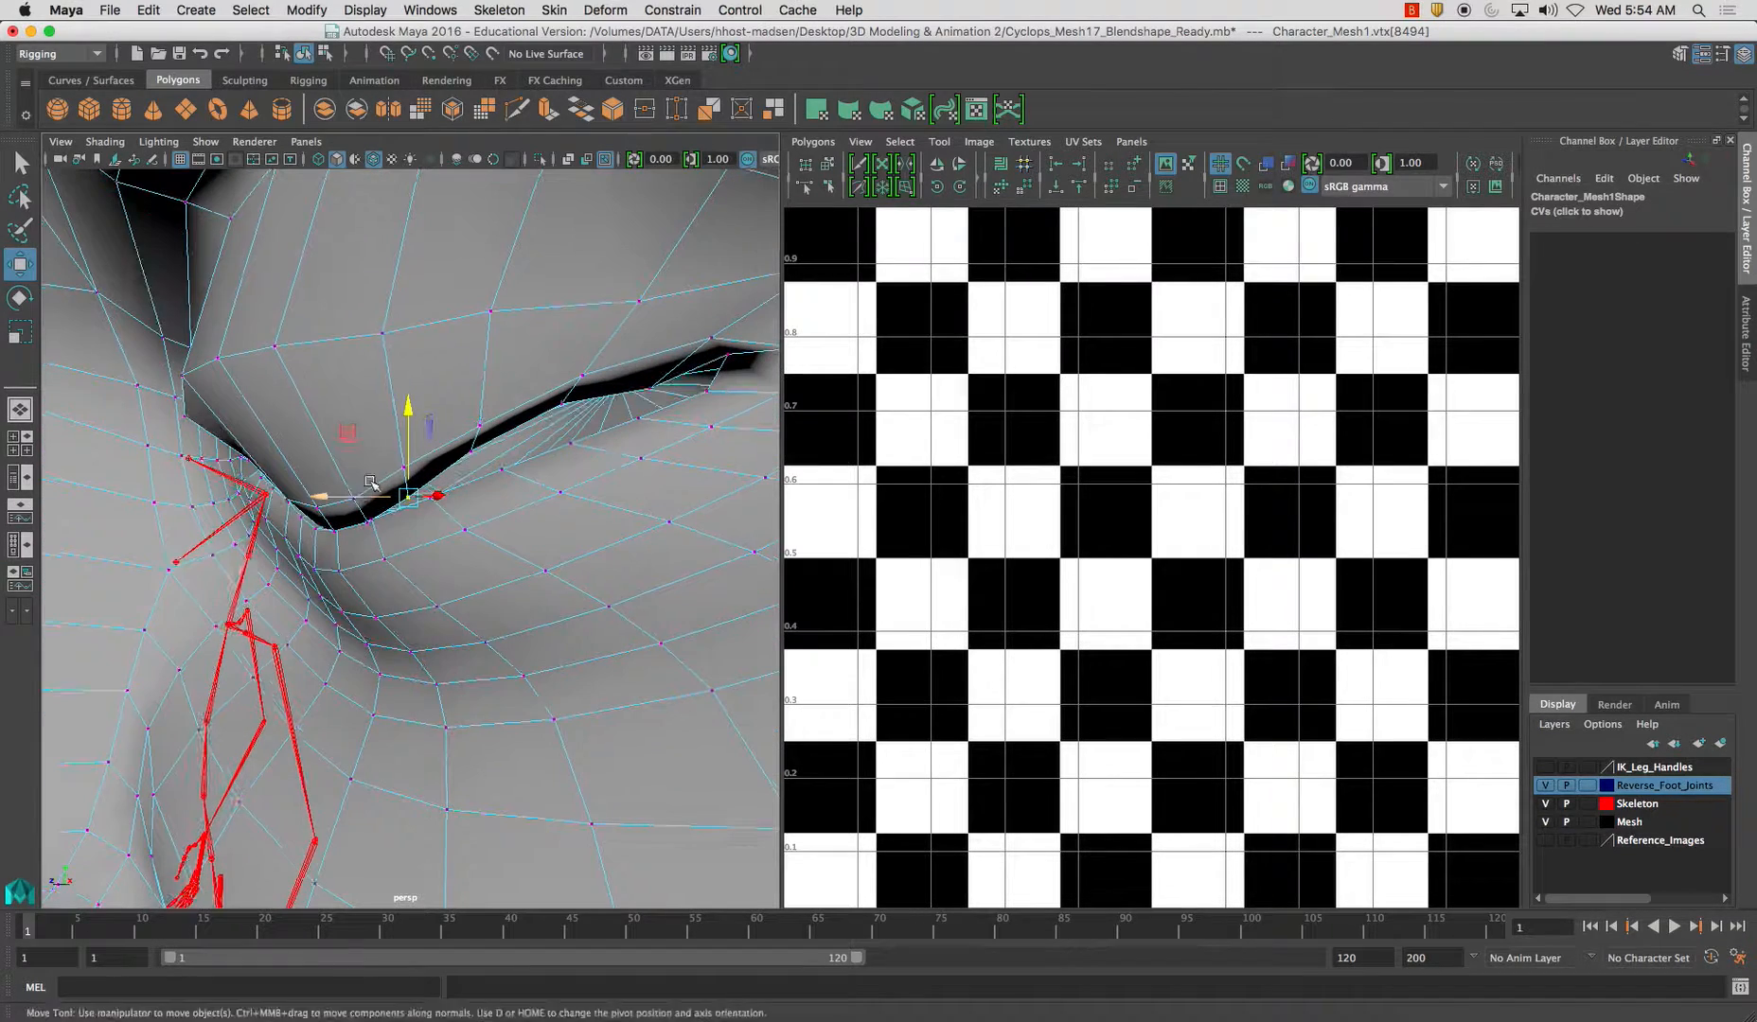
drag(413, 408, 415, 418)
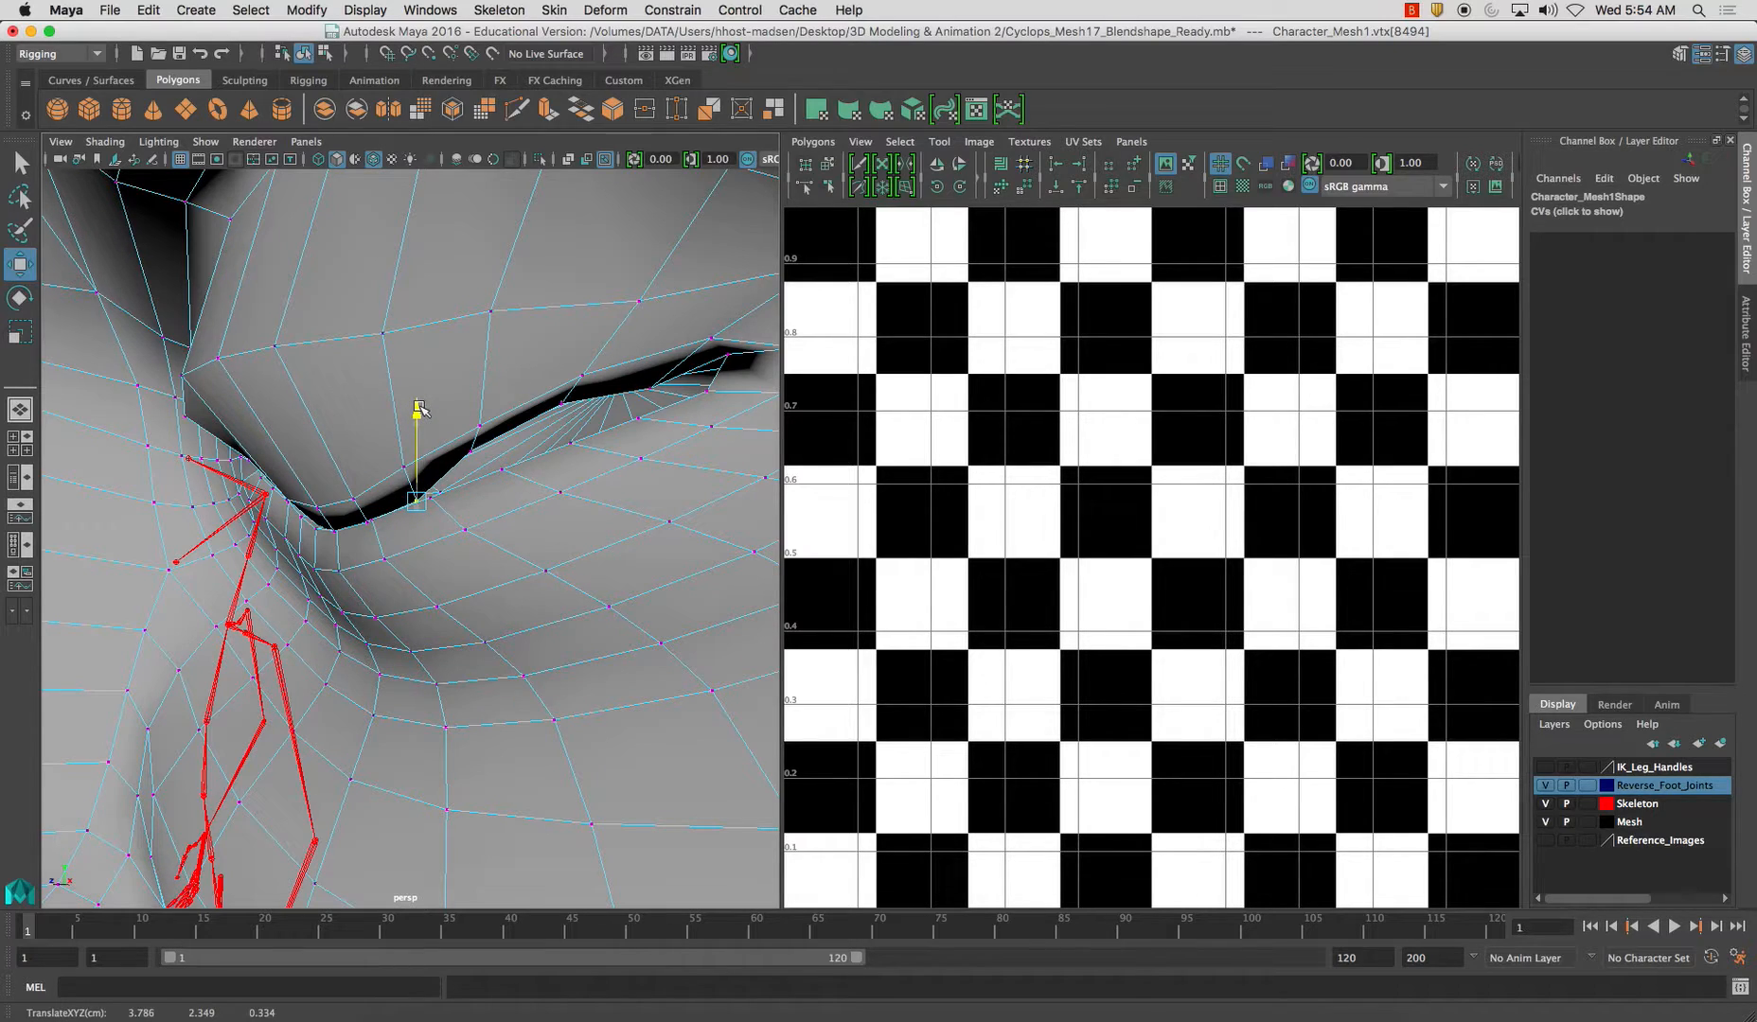
click(465, 446)
drag(470, 365, 405, 383)
click(403, 467)
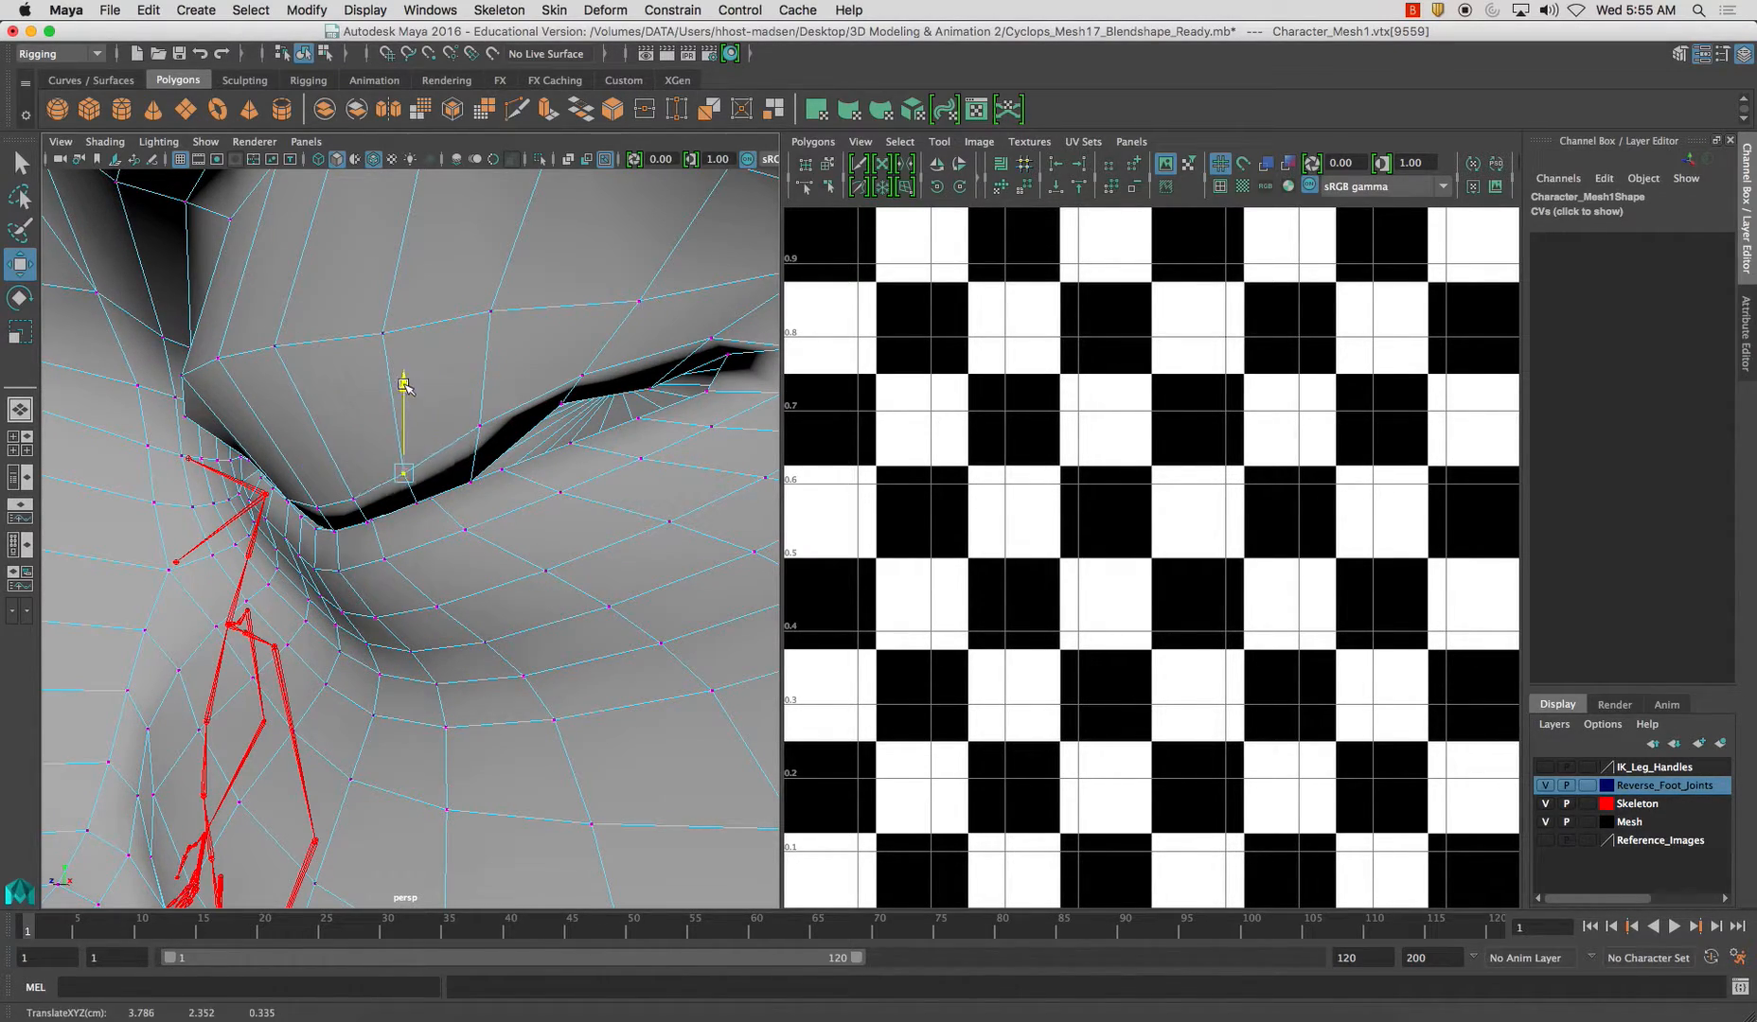
Fit the upper-lid edge vertices from mid-lid to the outer corner closer to the lower lid of the left eye.
click(478, 424)
click(562, 402)
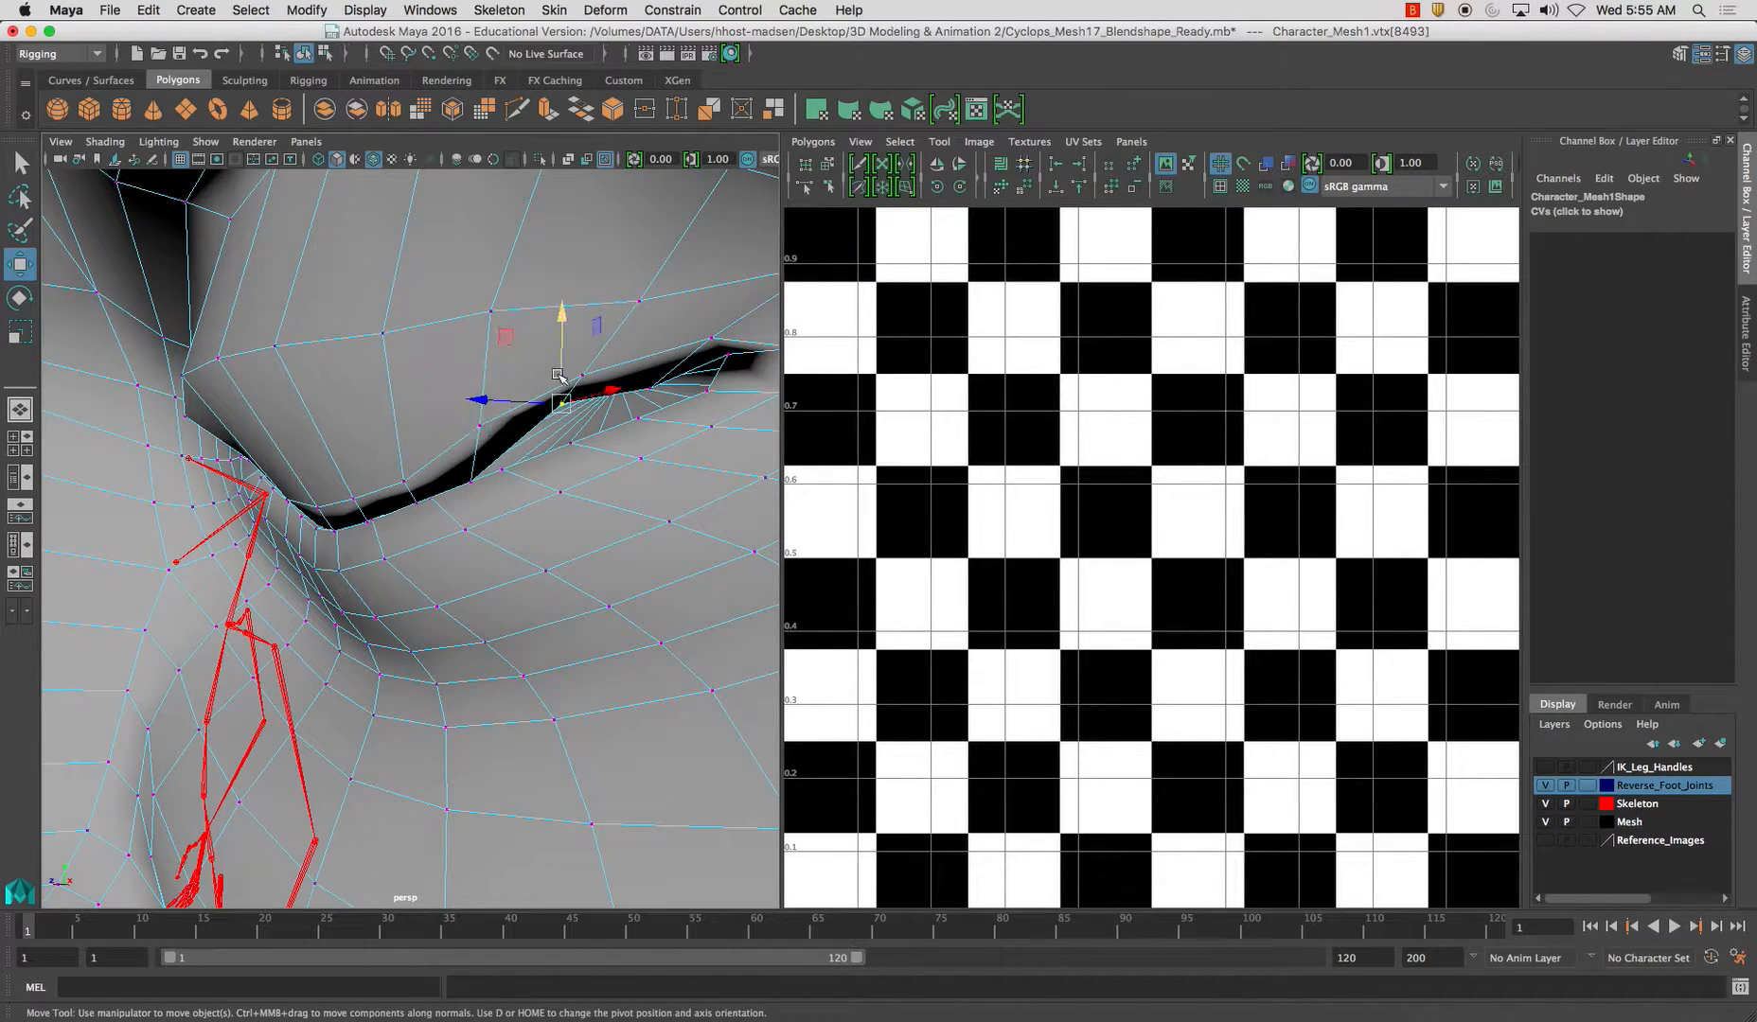
drag(564, 318, 481, 365)
click(479, 448)
click(570, 371)
drag(583, 289, 668, 328)
click(679, 360)
click(651, 388)
click(719, 356)
drag(730, 267, 571, 352)
click(711, 338)
Return the sculpted mesh copy to object mode and rename it L_Blink.
alt+middle_drag(351, 378, 531, 398)
alt+right_drag(530, 398, 397, 419)
alt+drag(473, 419, 374, 458)
right_drag(405, 461, 493, 434)
click(431, 445)
alt+drag(392, 443, 540, 451)
alt+right_drag(485, 419, 412, 388)
alt+middle_drag(412, 388, 470, 333)
alt+right_drag(470, 333, 513, 424)
alt+drag(513, 424, 626, 447)
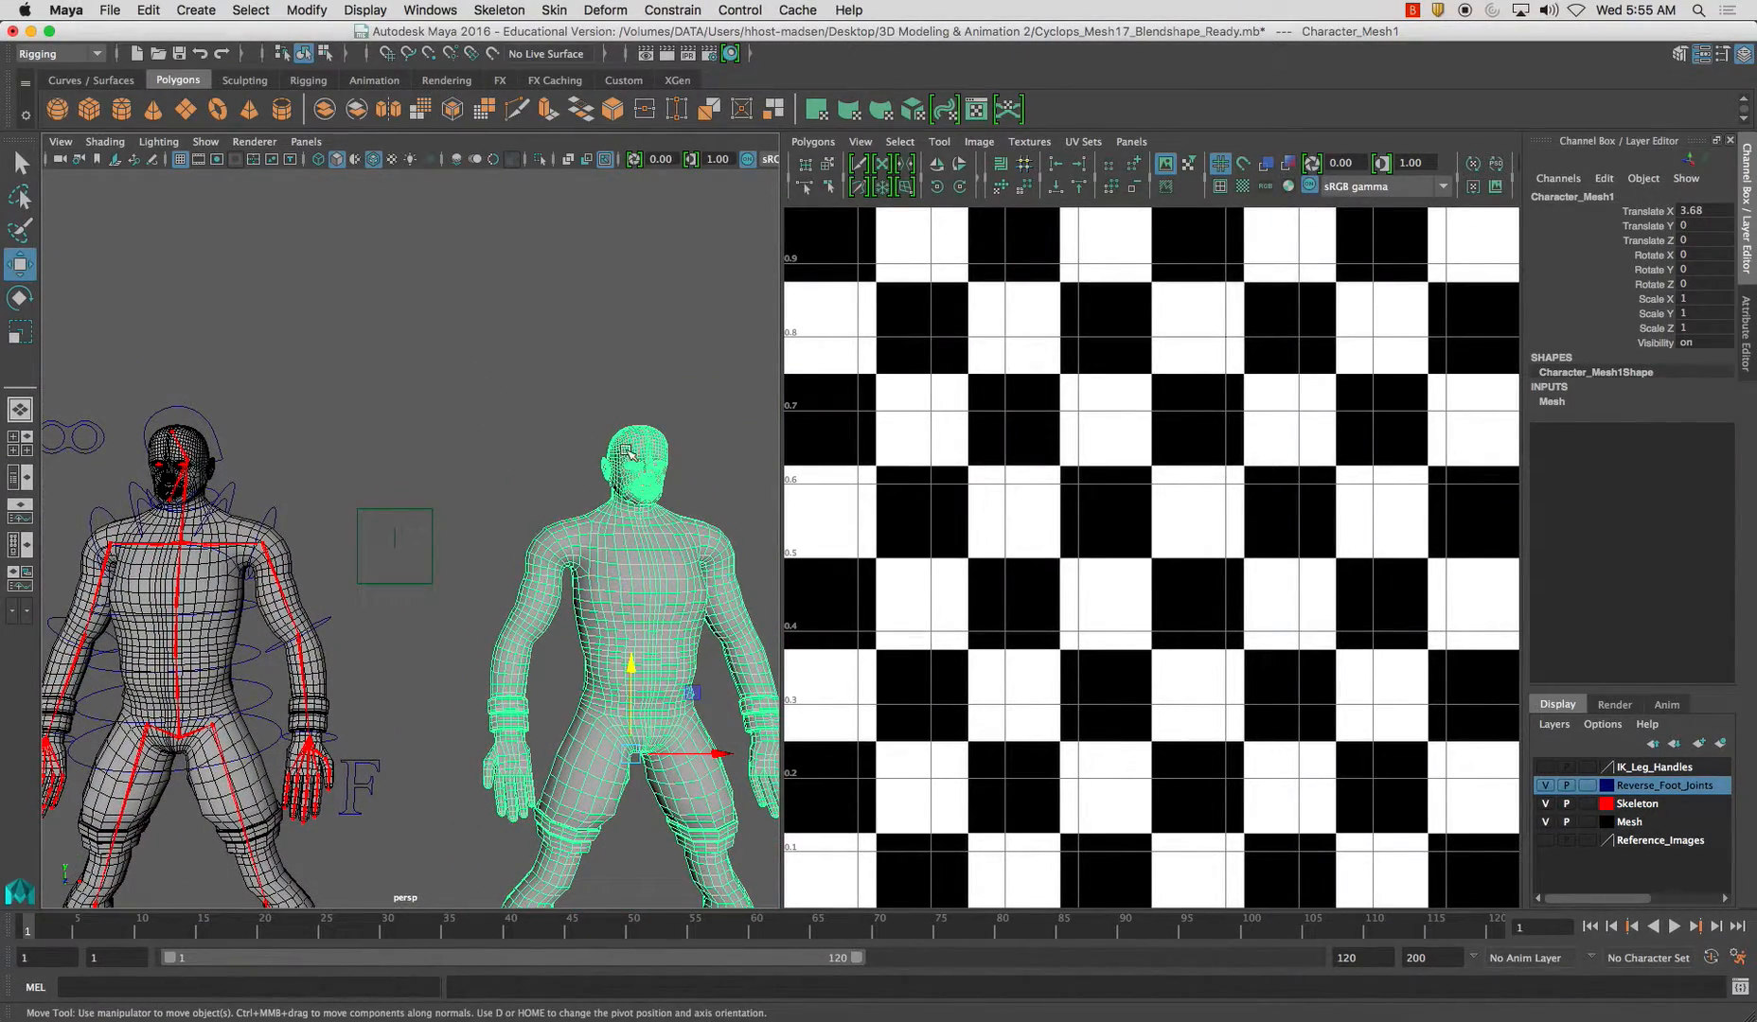
double_click(1578, 195)
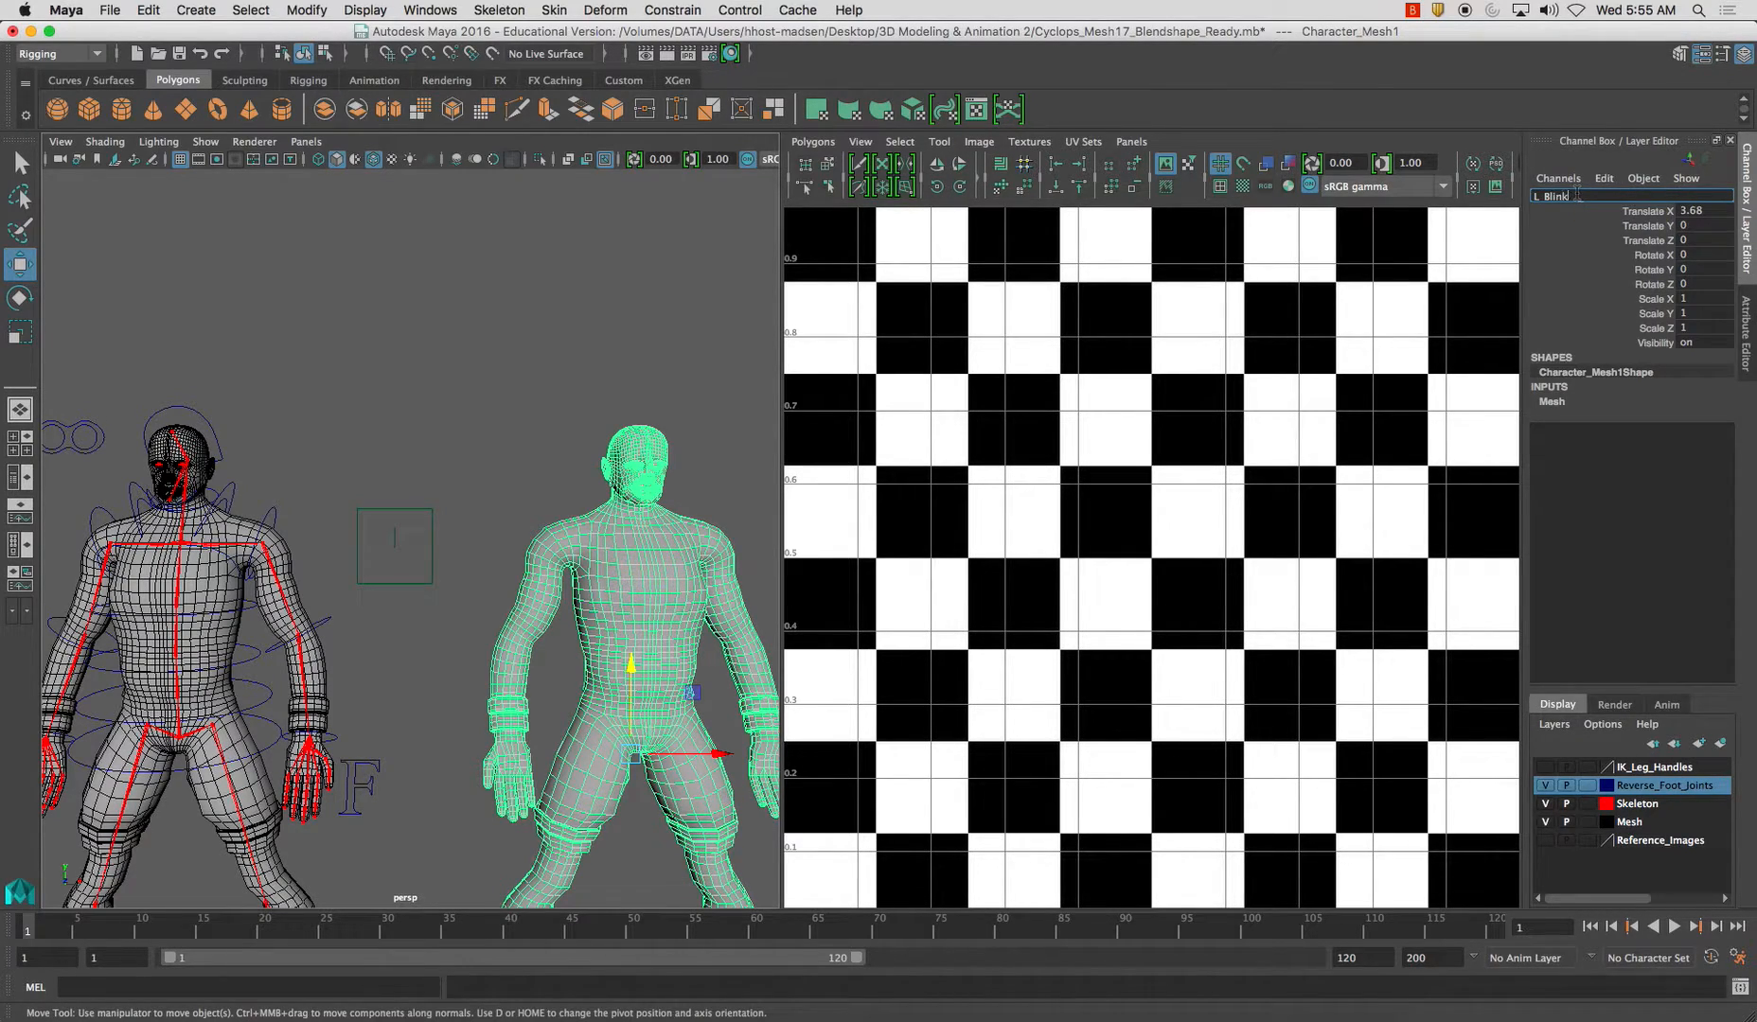
key(Return)
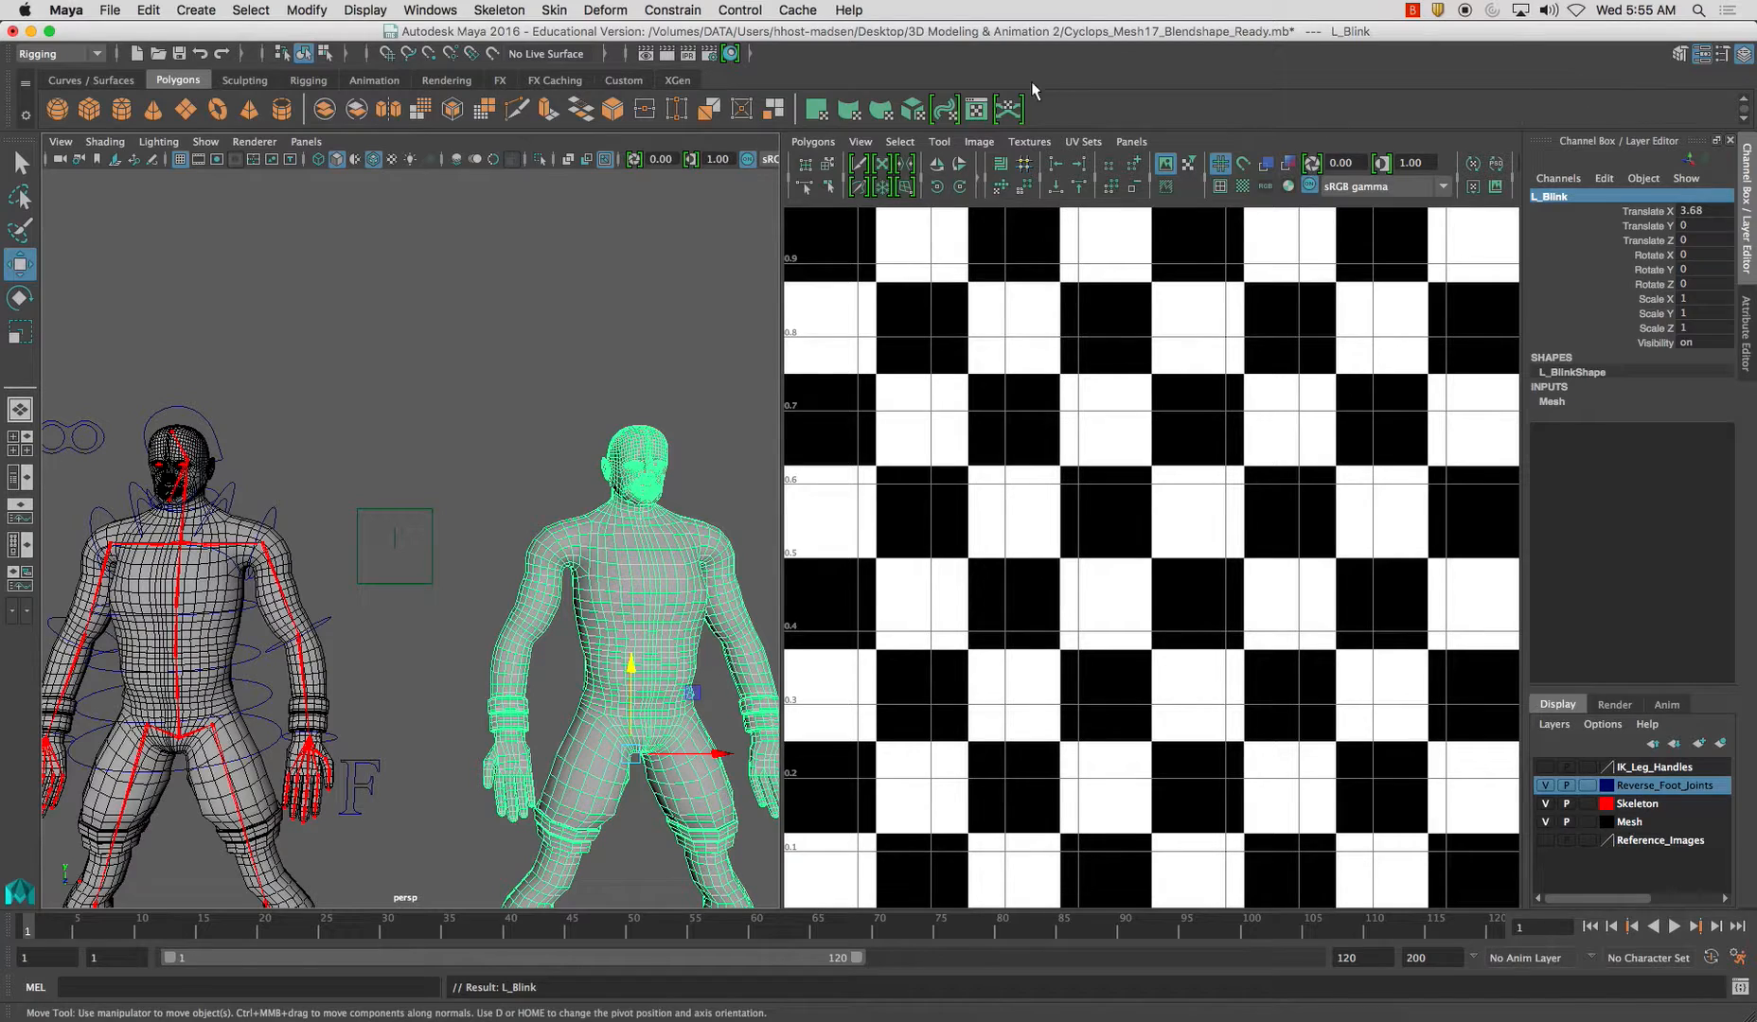
Add L_Blink as a blend shape target on the rigged Character_Mesh, keeping the topology check on.
click(215, 471)
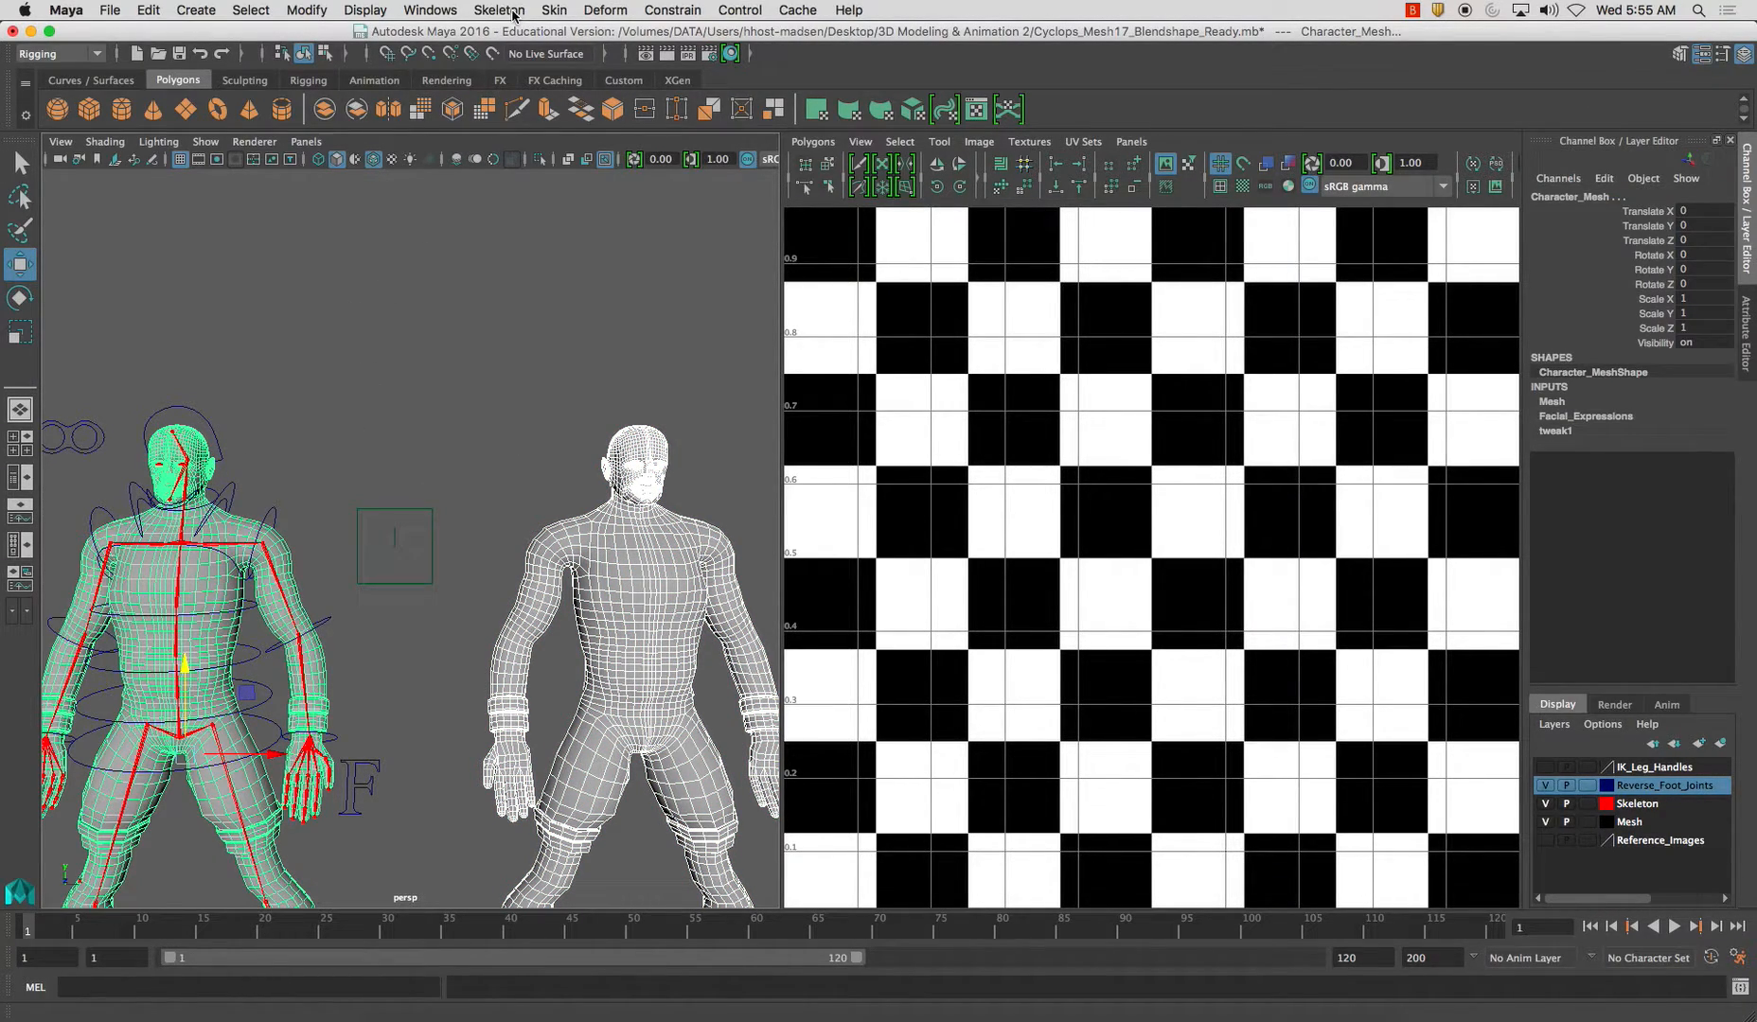
click(591, 10)
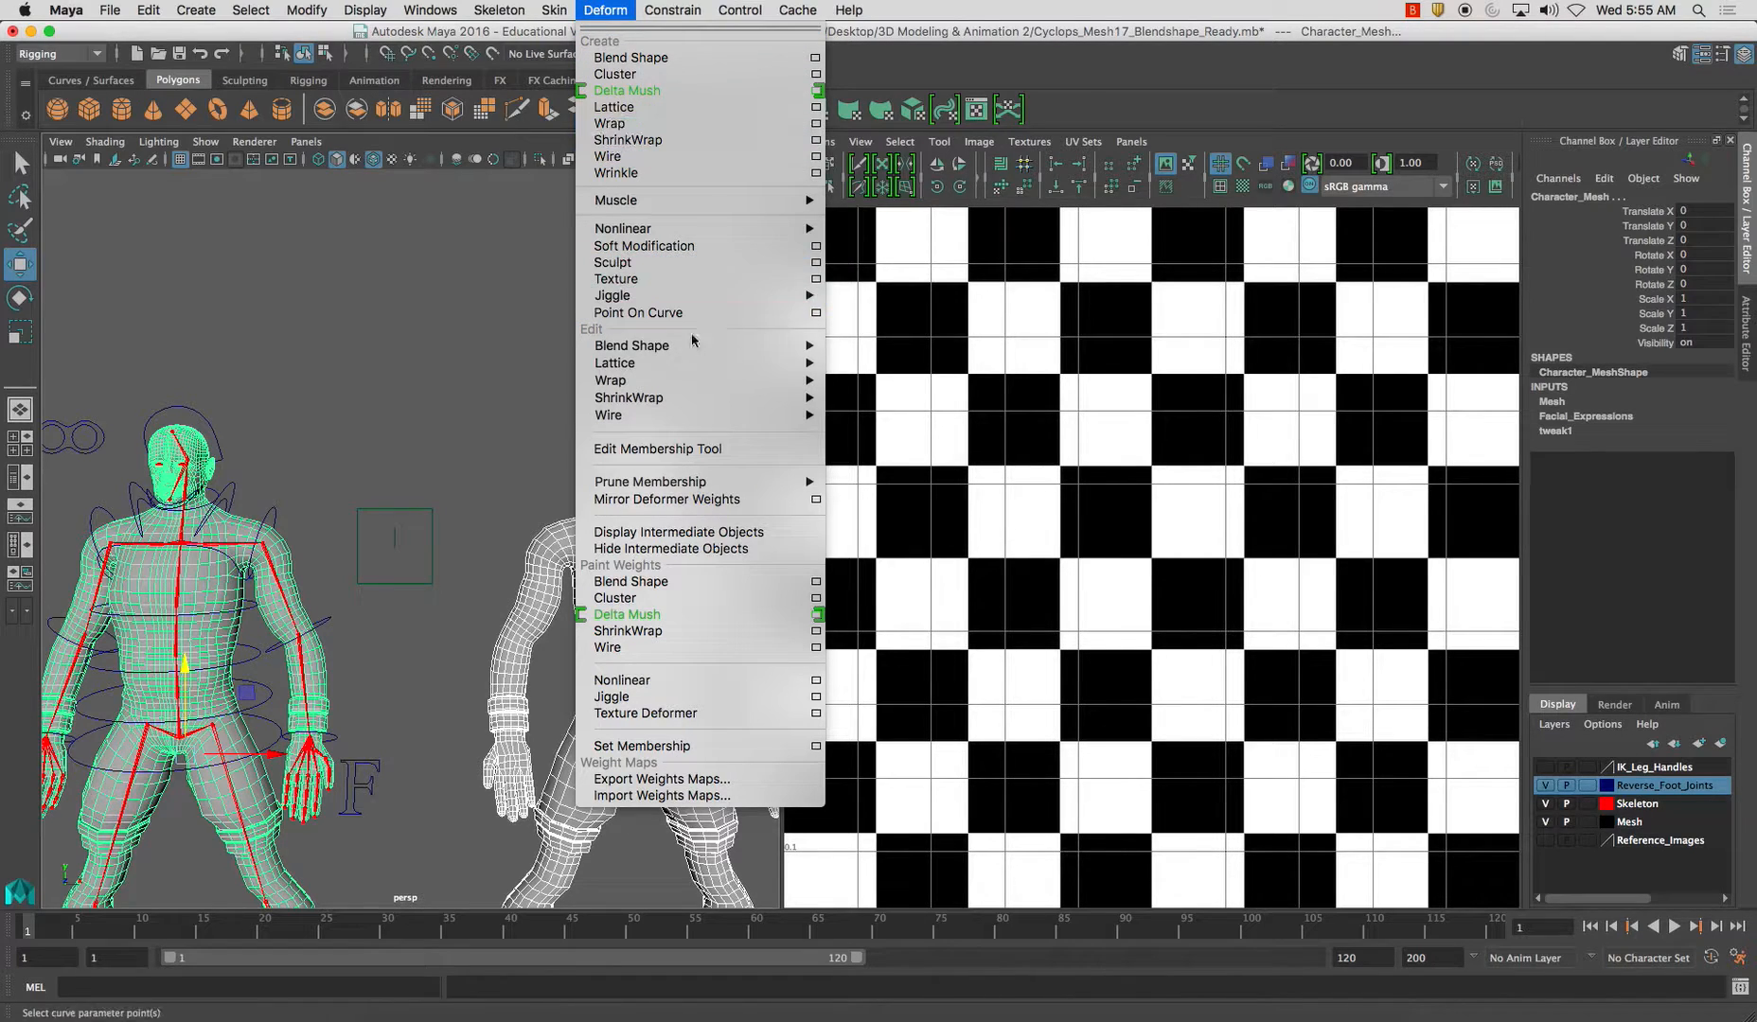
mouse_move(735, 353)
click(1024, 354)
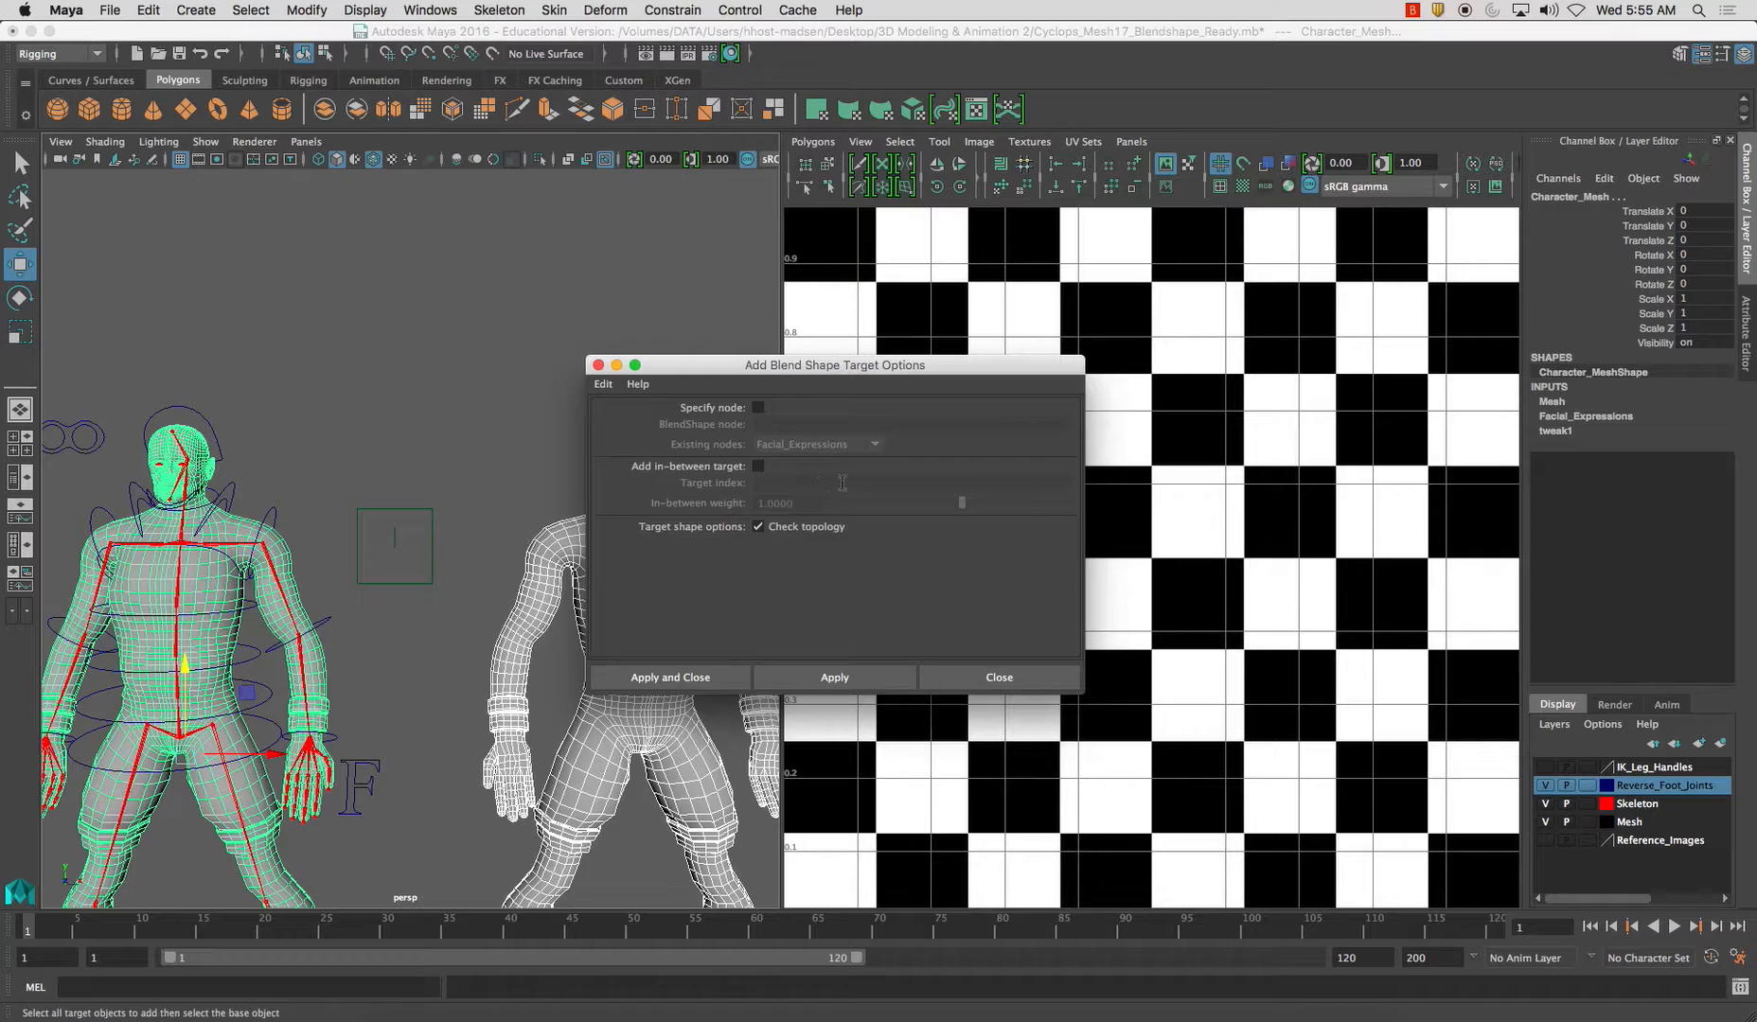
click(687, 668)
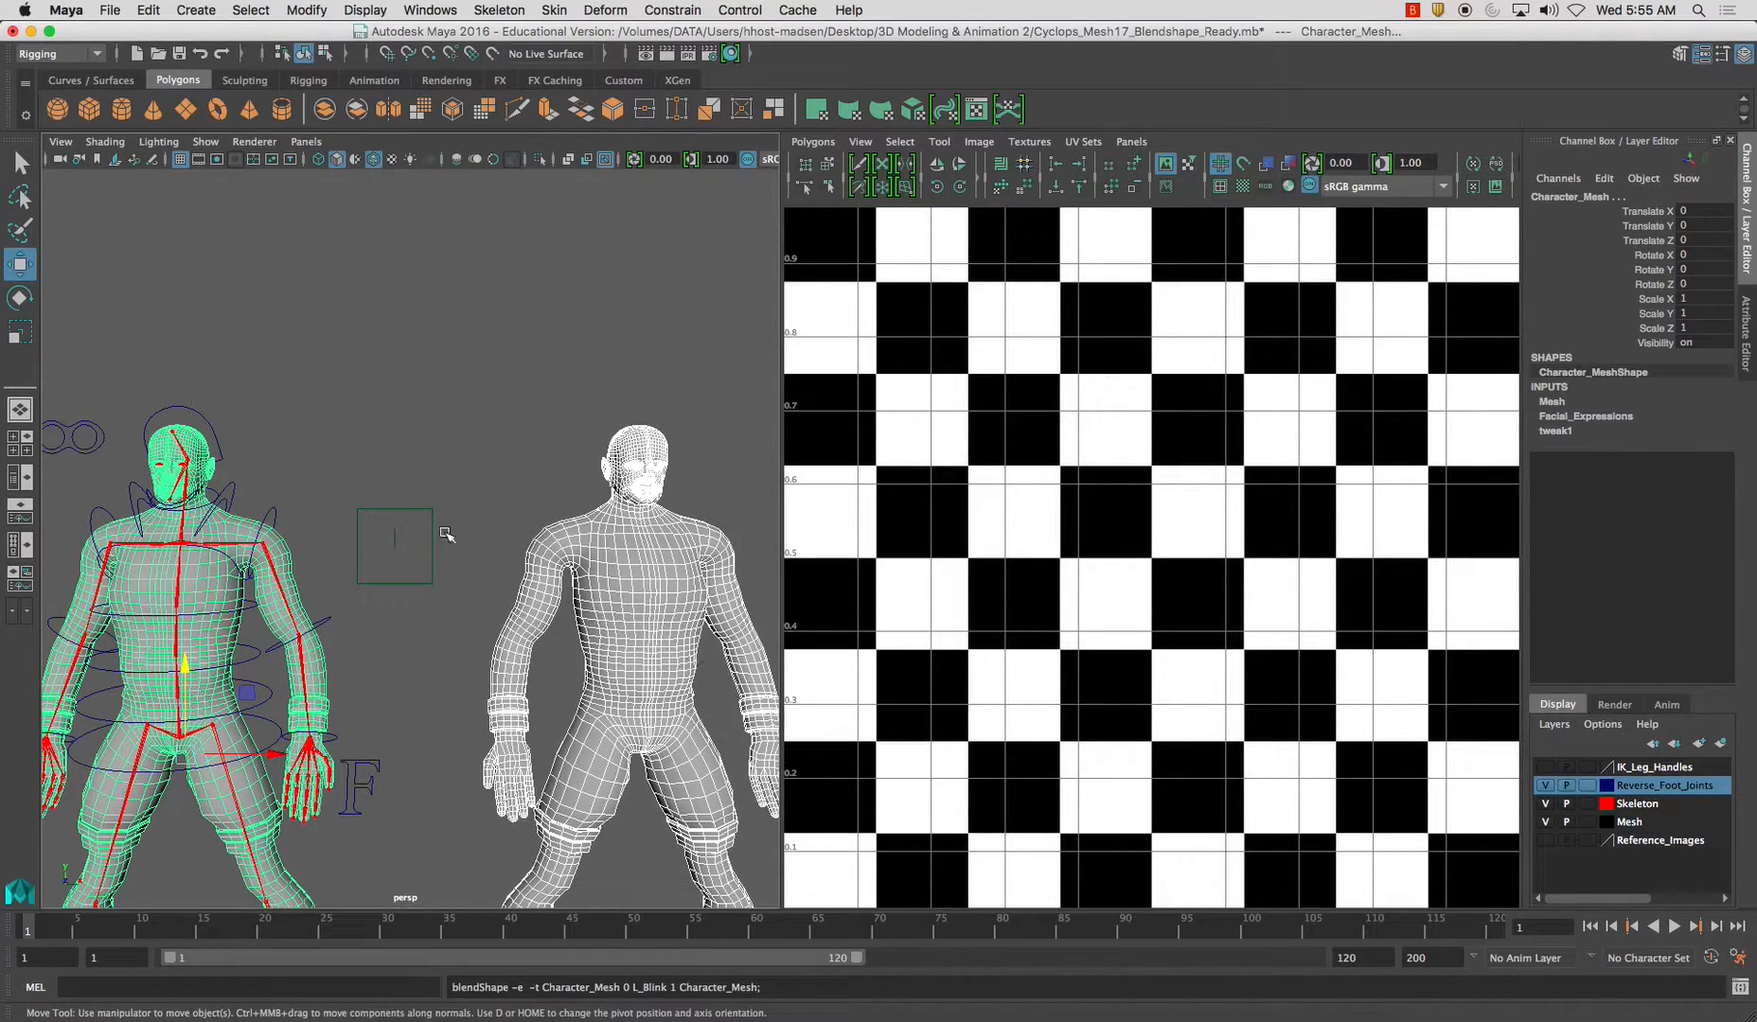
click(284, 555)
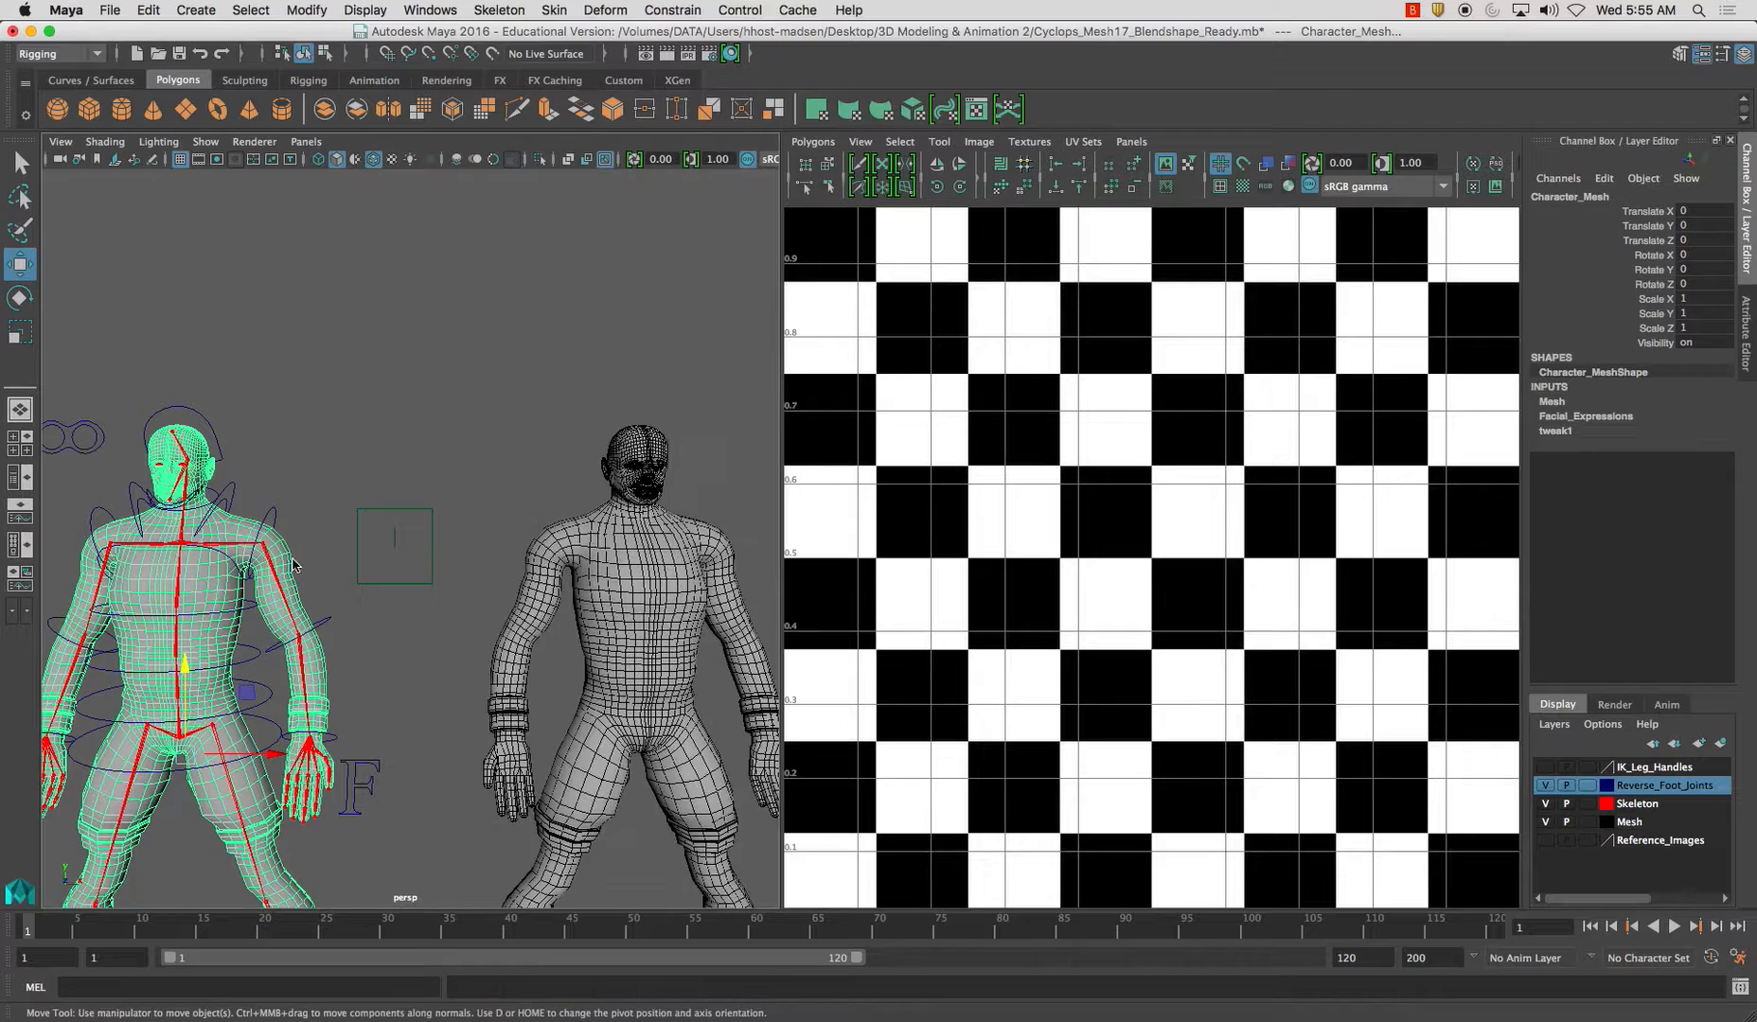
Set the L_Blink weight of the rigged mesh's Facial_Expressions blend shape to 1 and frame the head.
click(1581, 416)
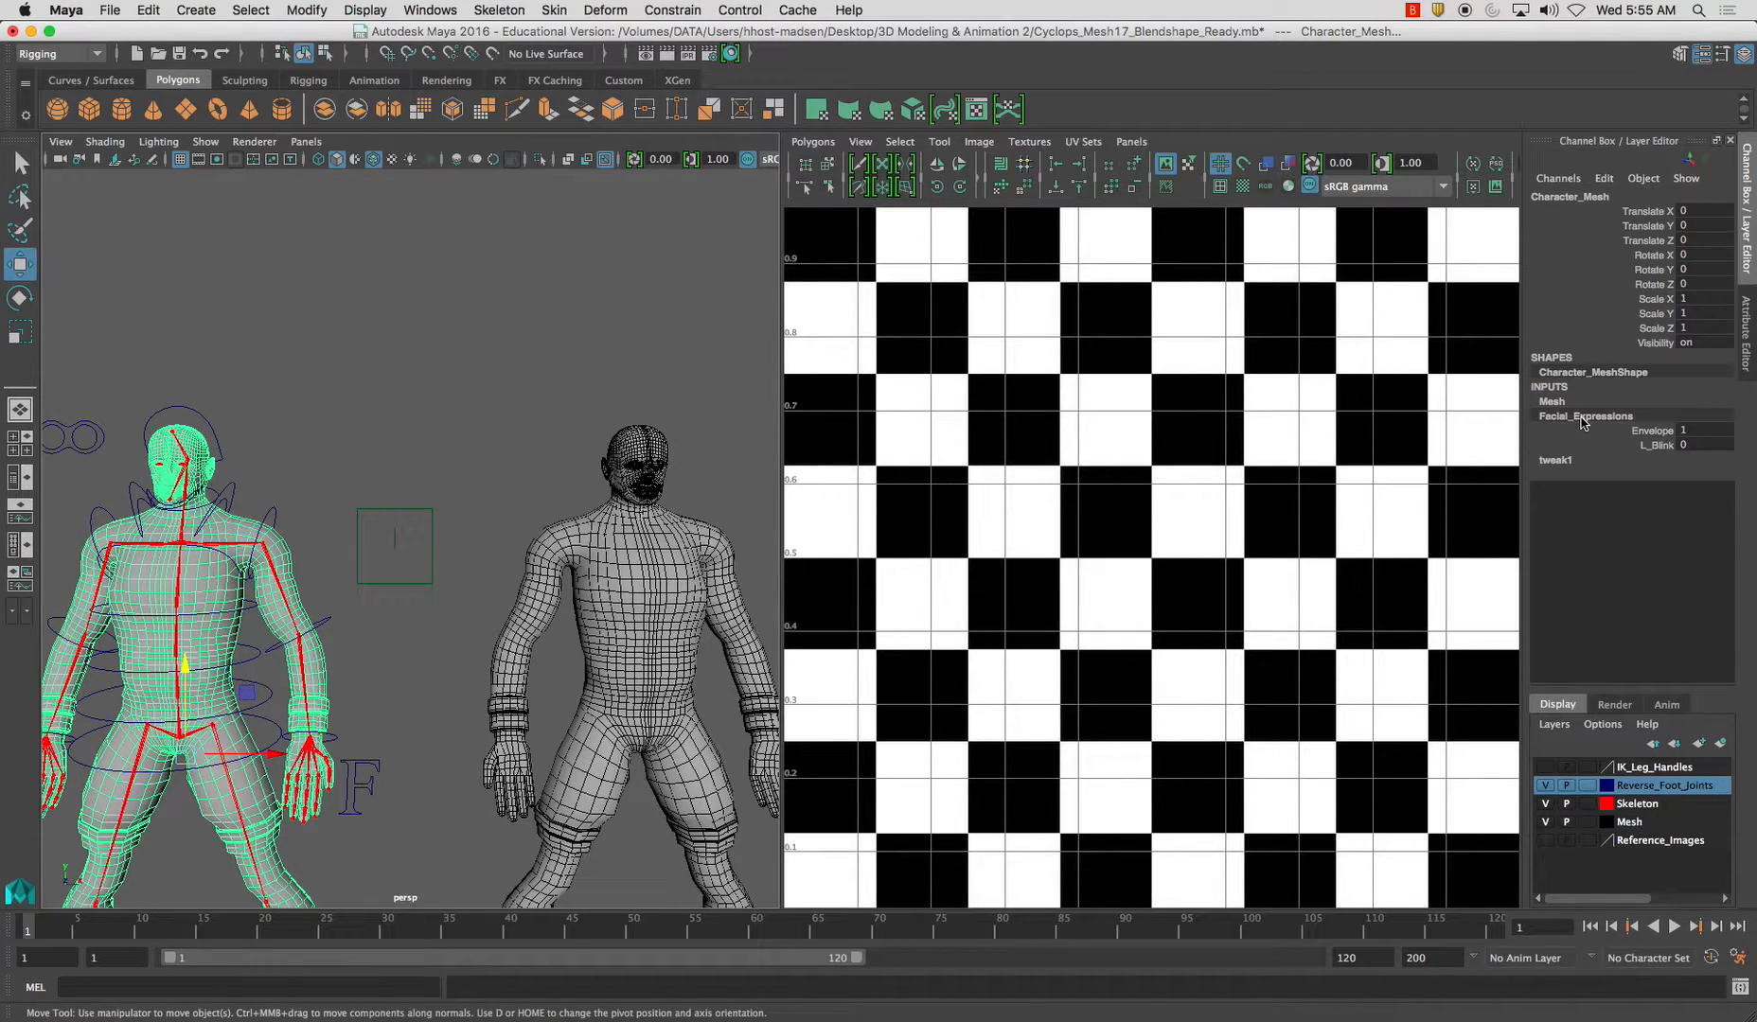
click(1658, 445)
key(f)
scroll(608, 509, up, 8)
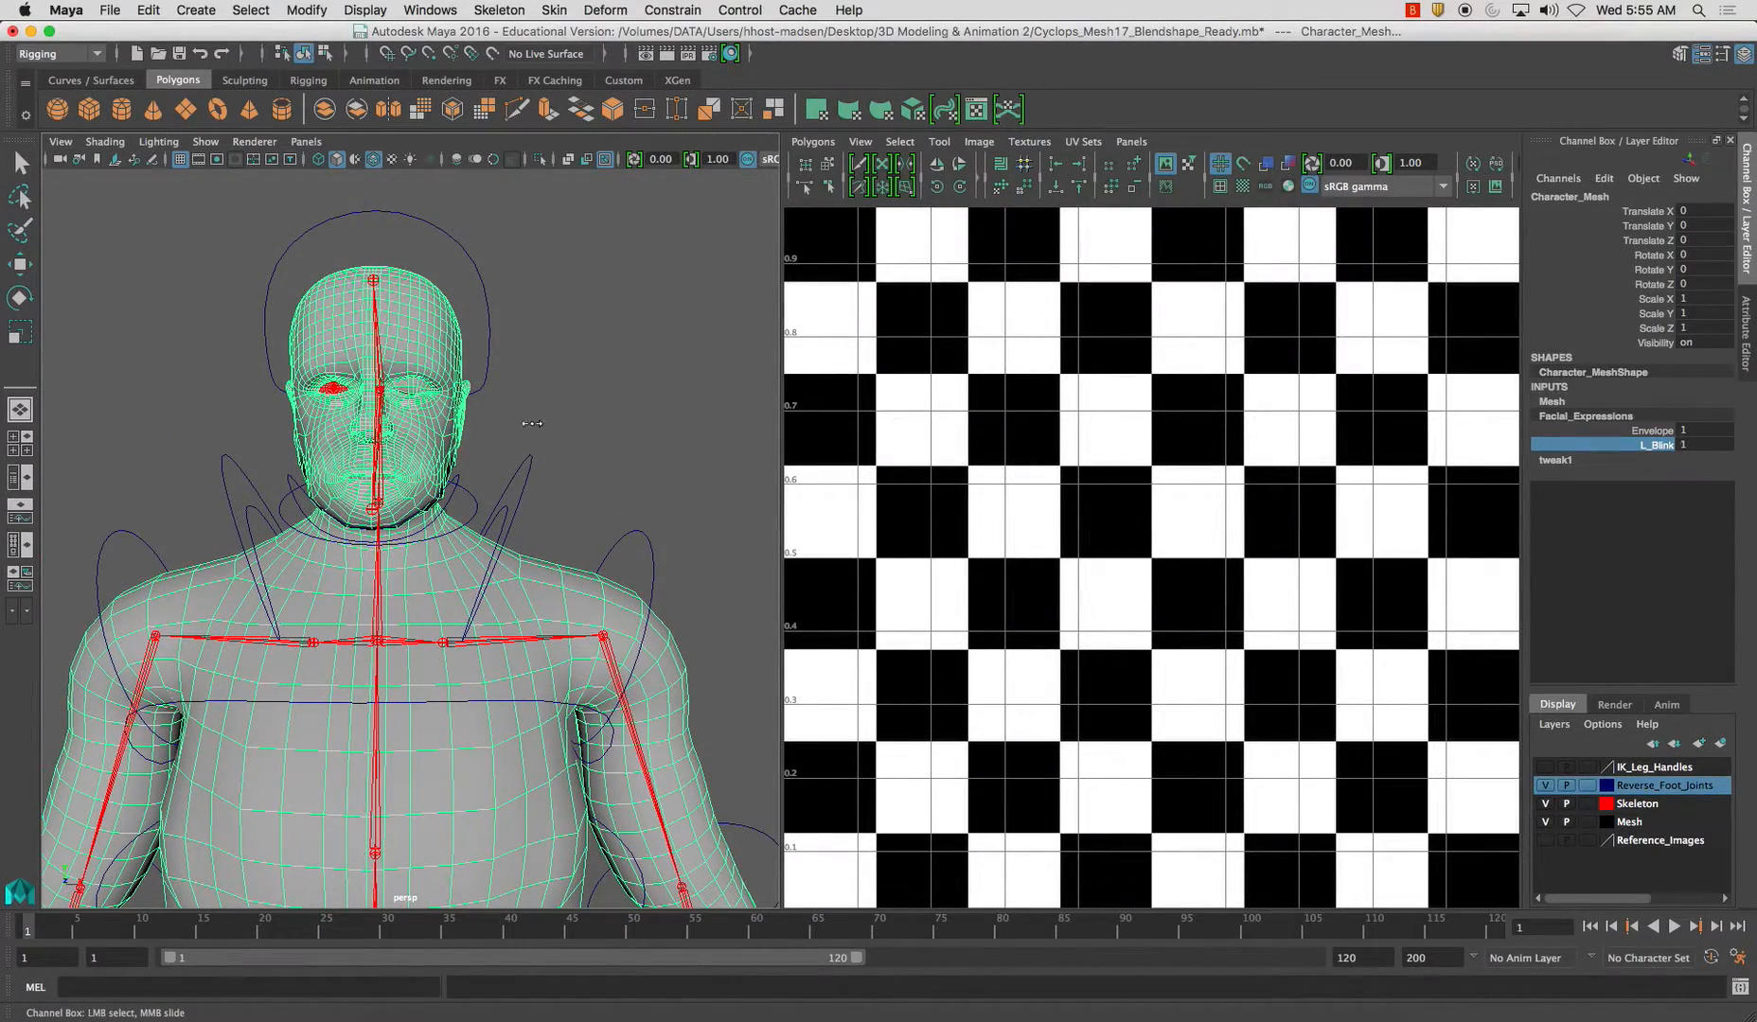
Examine the rigged character's closed left eyelid from the front and the side for gaps.
scroll(522, 467, up, 3)
alt+drag(522, 467, 549, 417)
scroll(552, 580, up, 5)
alt+right_drag(552, 581, 508, 538)
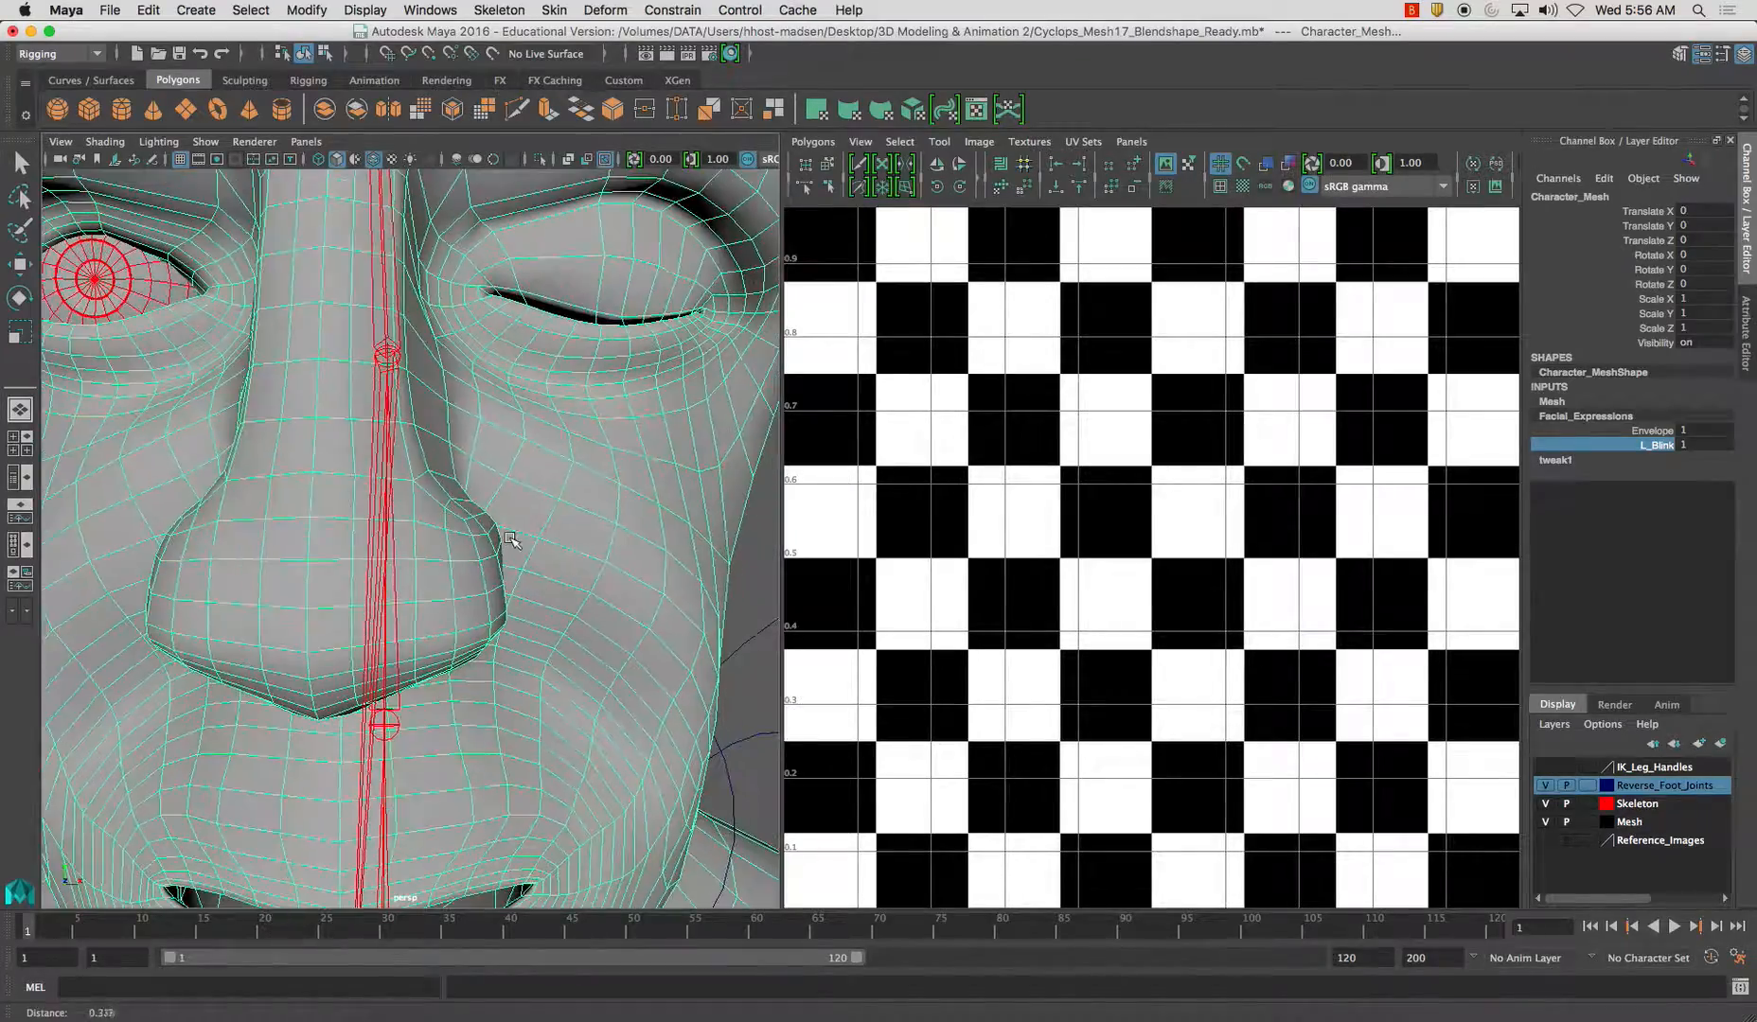
alt+drag(574, 359, 440, 355)
alt+right_drag(440, 355, 501, 399)
mouse_move(501, 399)
alt+mouse_down()
mouse_move(392, 345)
mouse_move(408, 387)
alt+mouse_up()
alt+right_drag(408, 388, 361, 310)
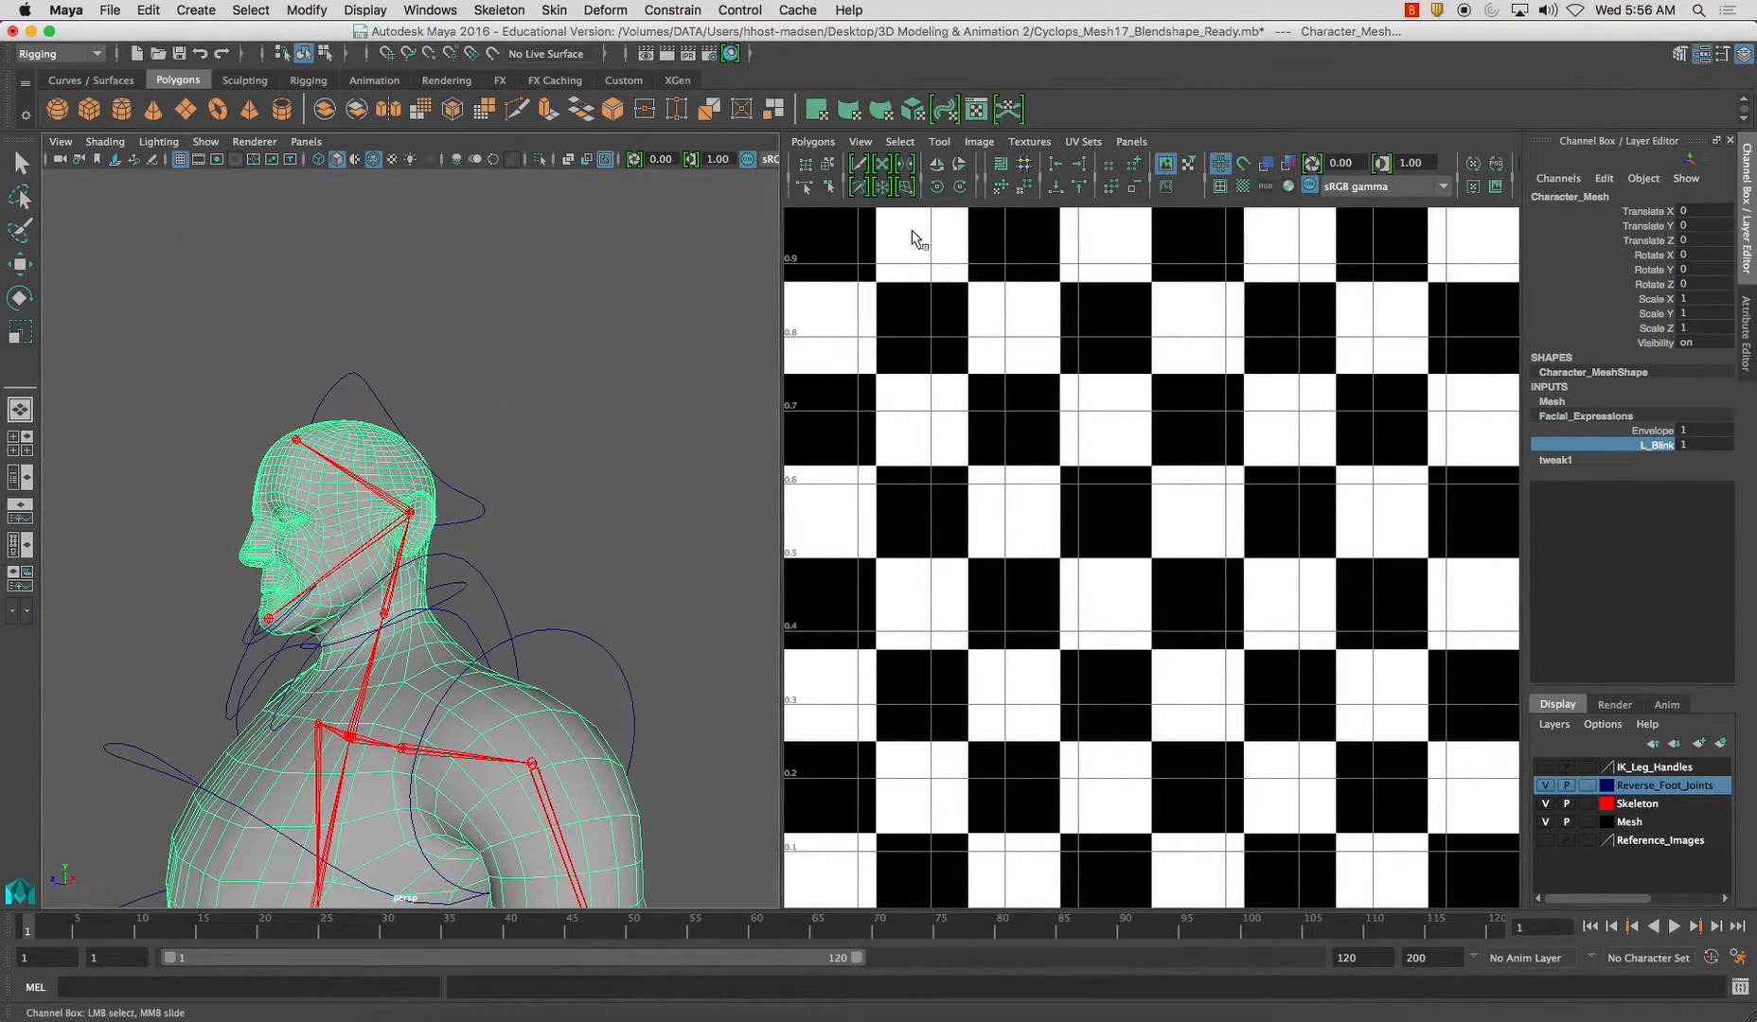
Replace the UV editor view with a new perspective camera view.
click(1144, 141)
mouse_move(1148, 179)
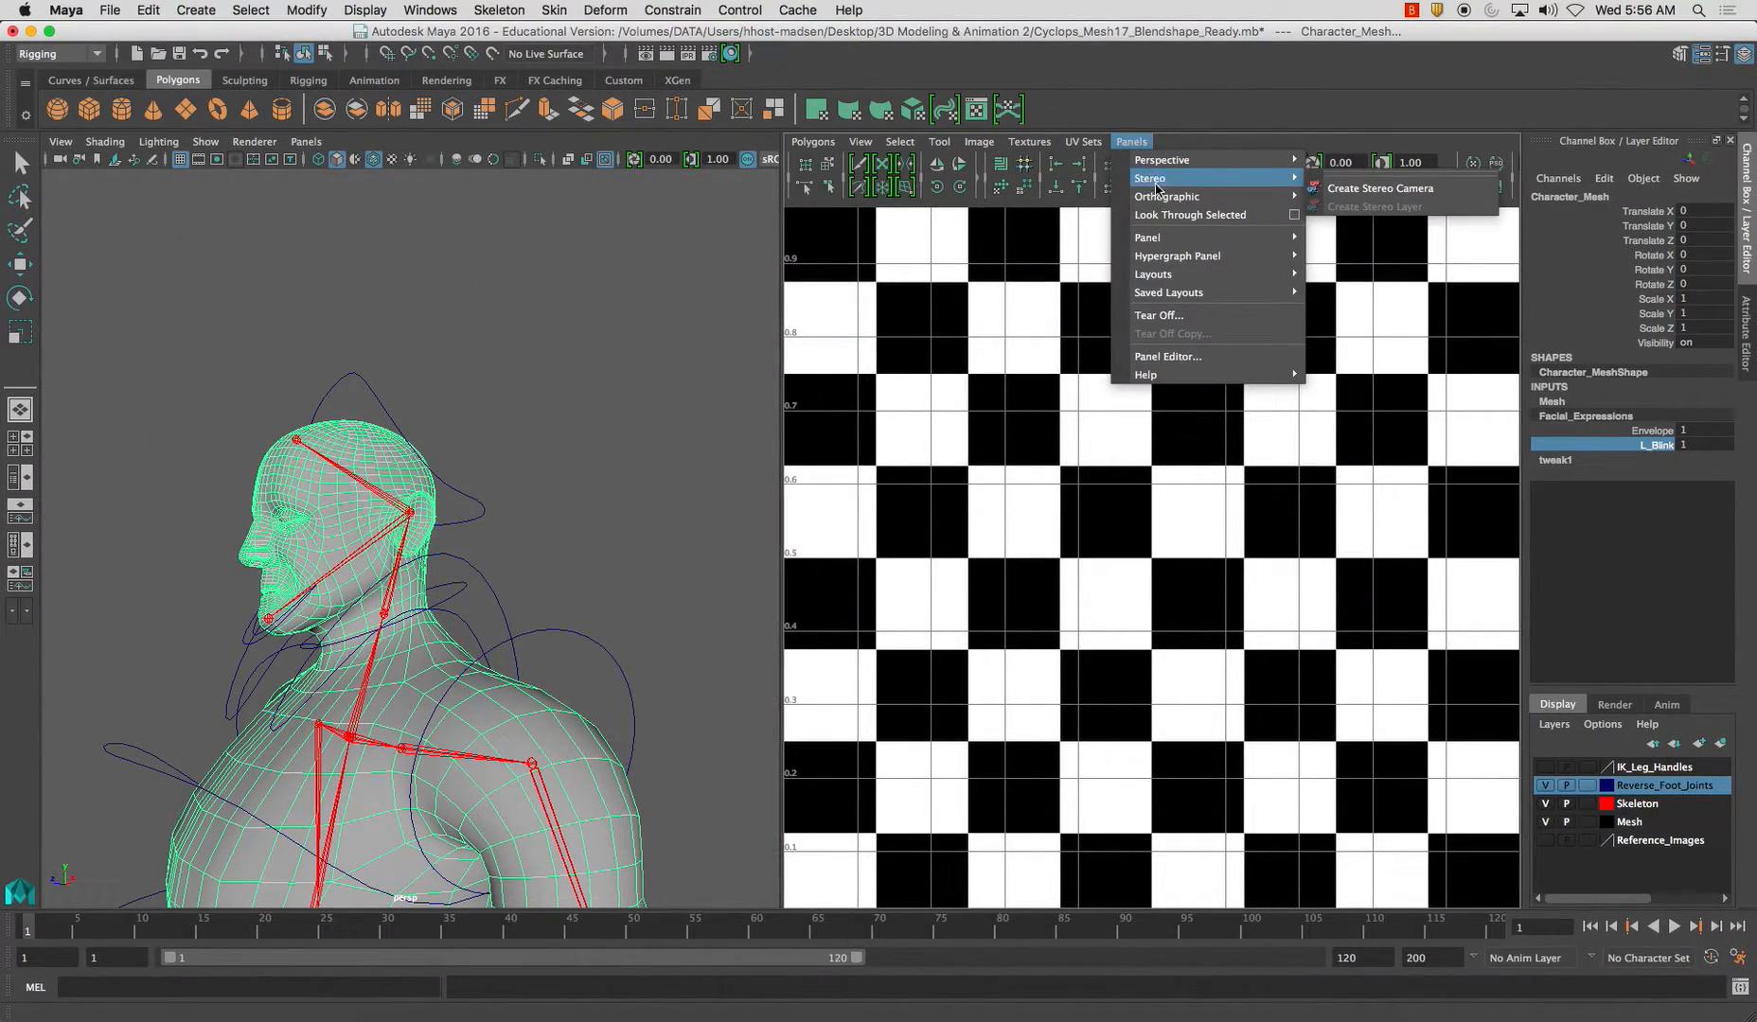
click(1344, 199)
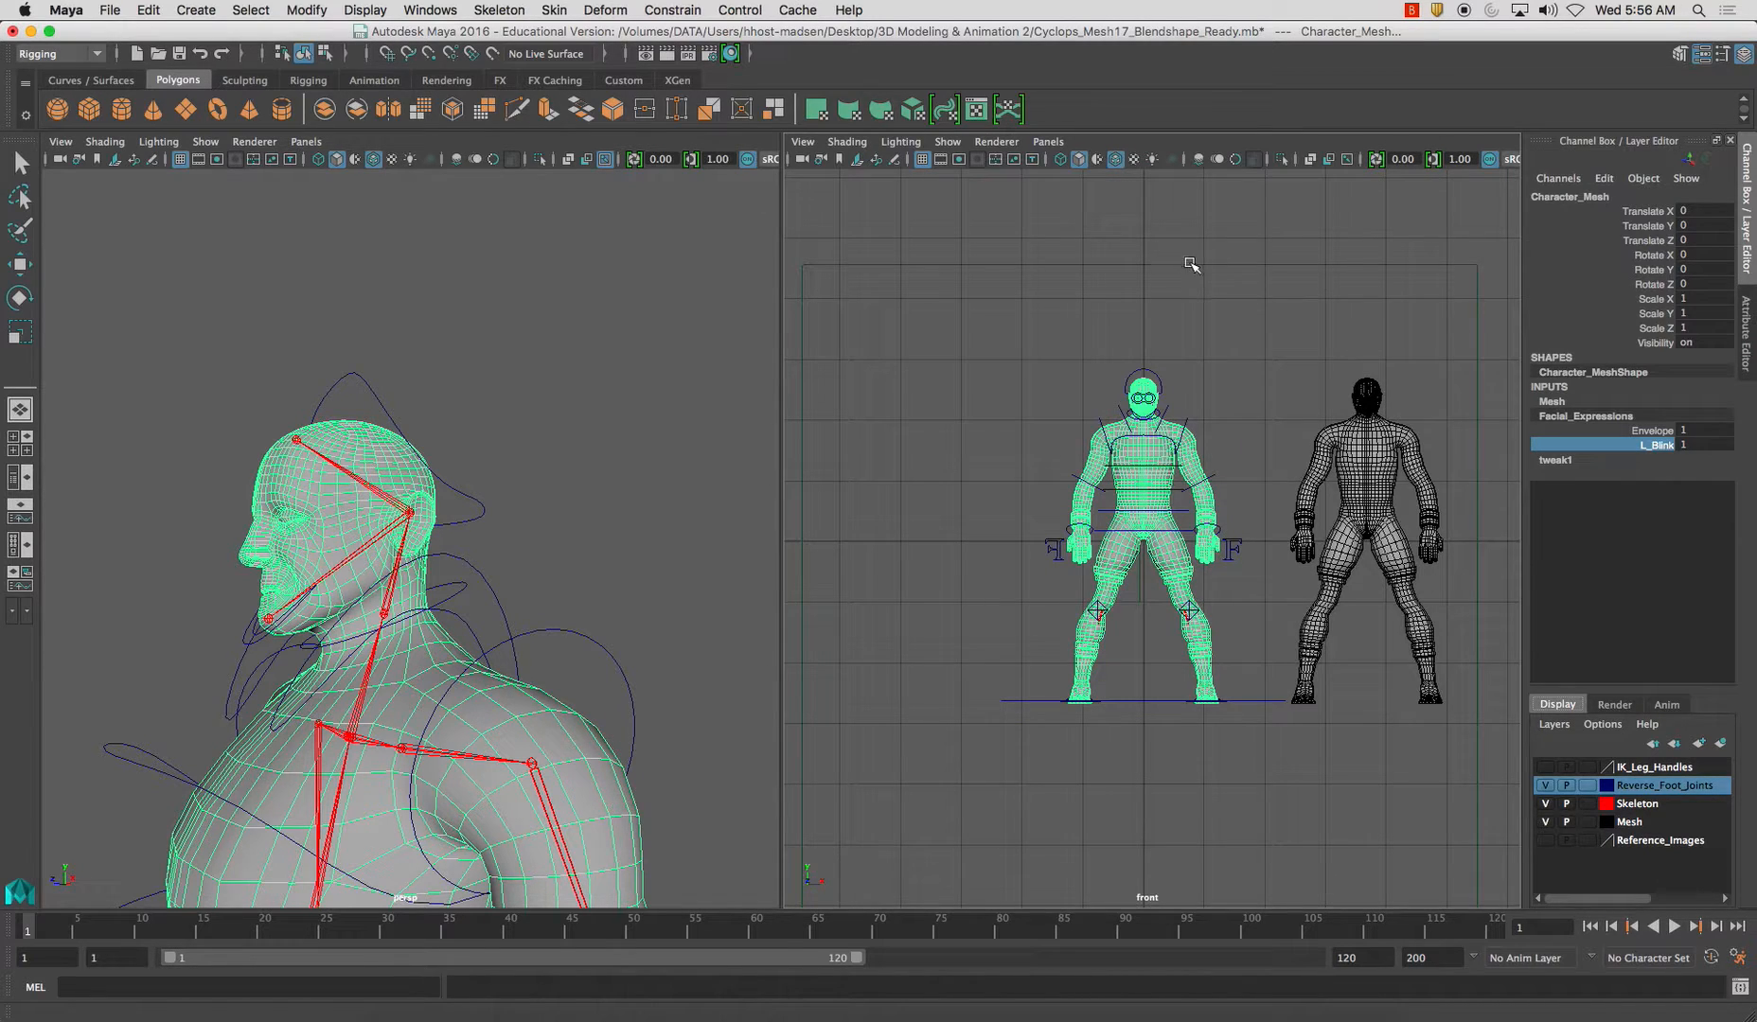
click(1047, 141)
mouse_move(1060, 157)
click(1263, 180)
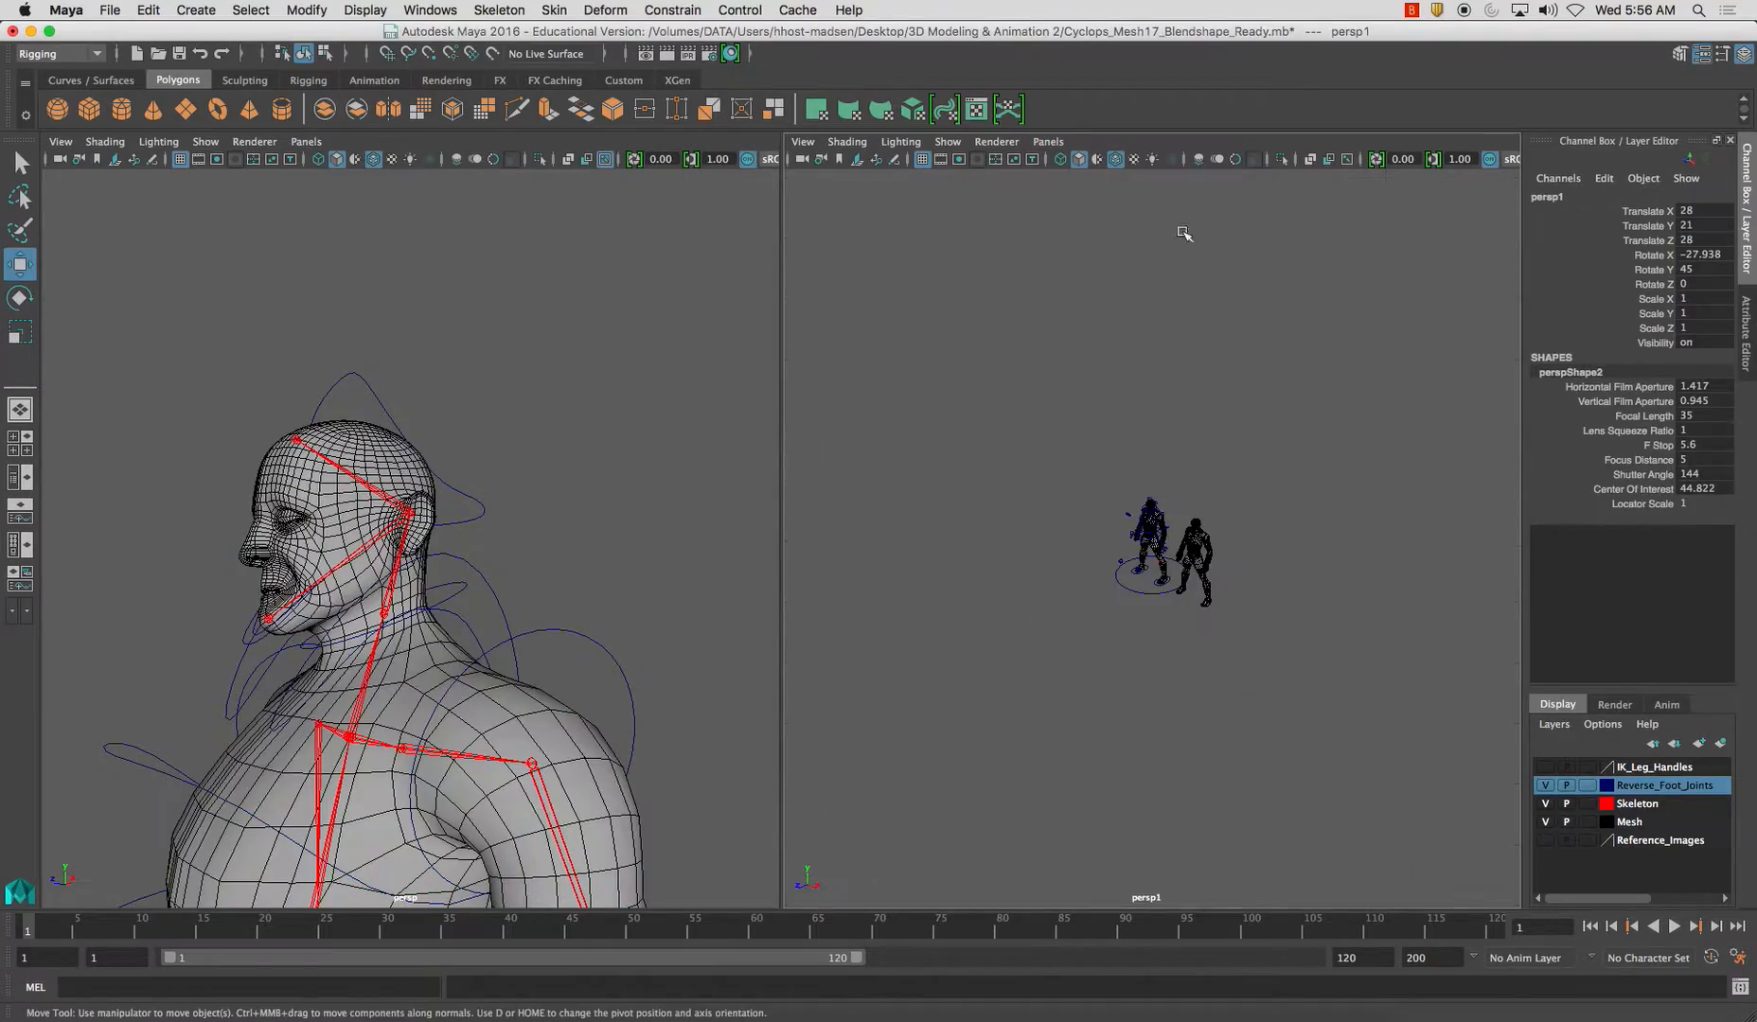
Select L_Blink and frame its left eye in the new perspective view, with the rigged head enlarged in the other view.
scroll(1092, 409, up, 10)
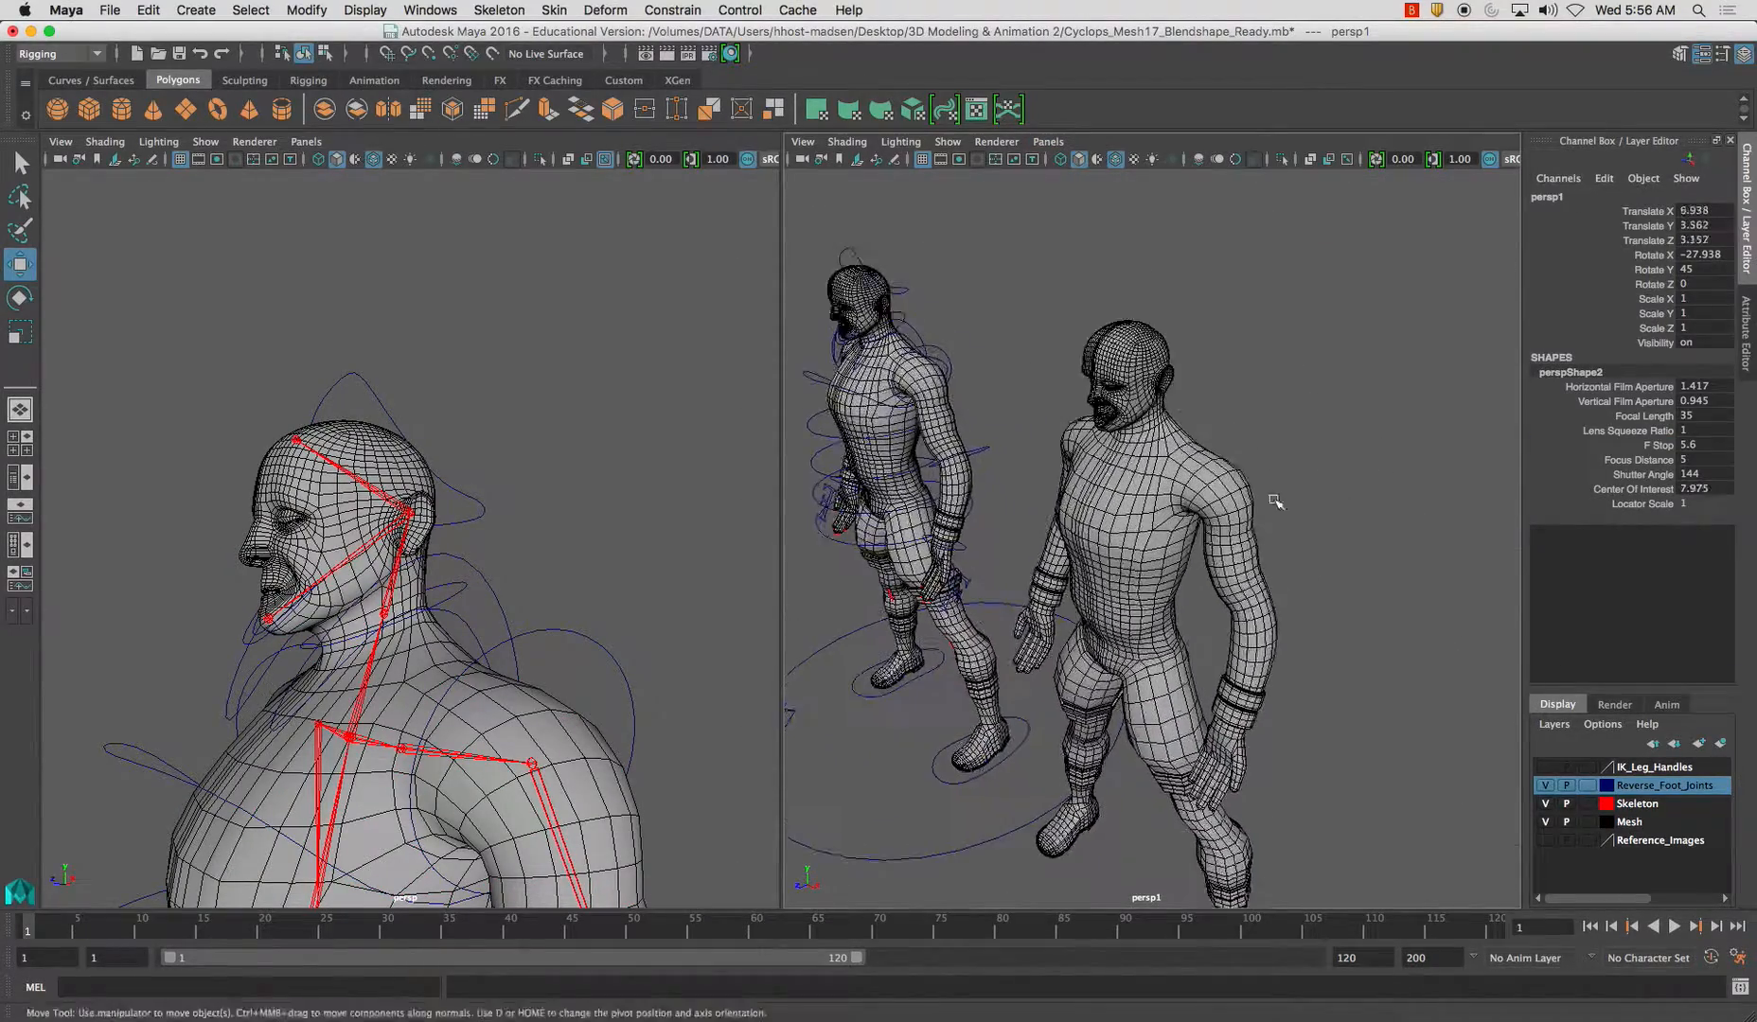
scroll(1147, 474, up, 5)
click(1073, 480)
alt+drag(1073, 480, 1052, 414)
scroll(1053, 414, up, 10)
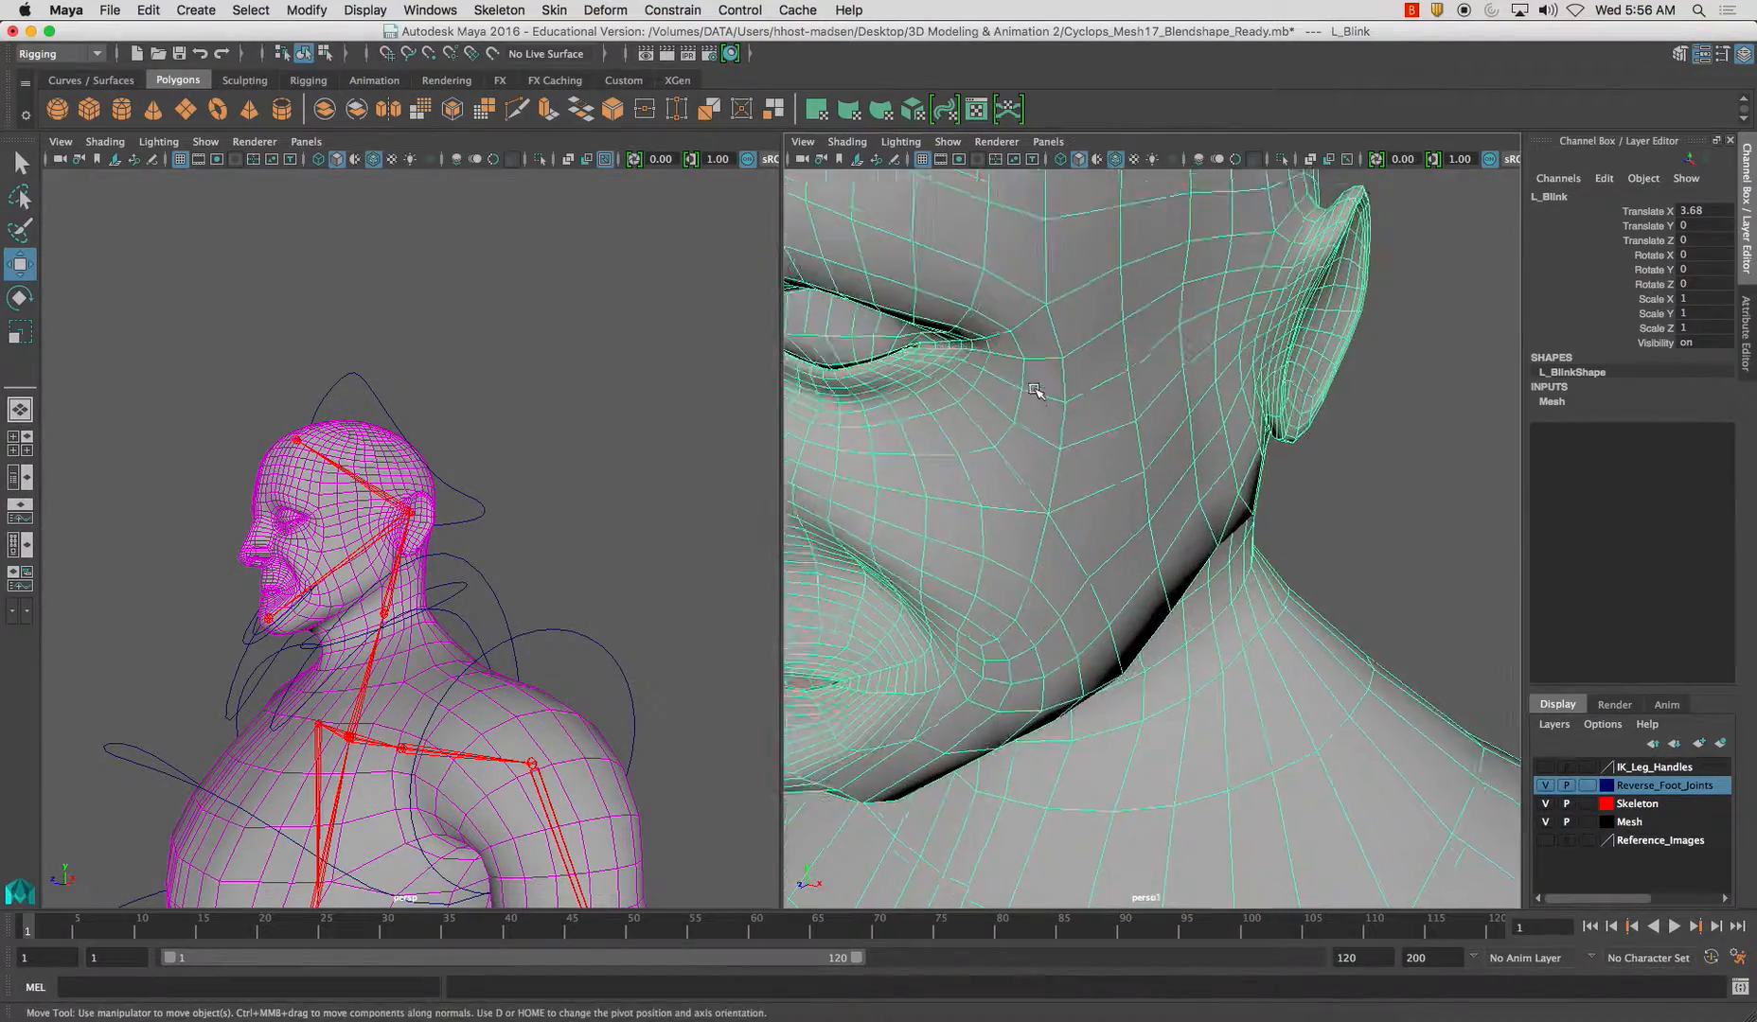
scroll(1062, 414, up, 3)
scroll(554, 460, up, 8)
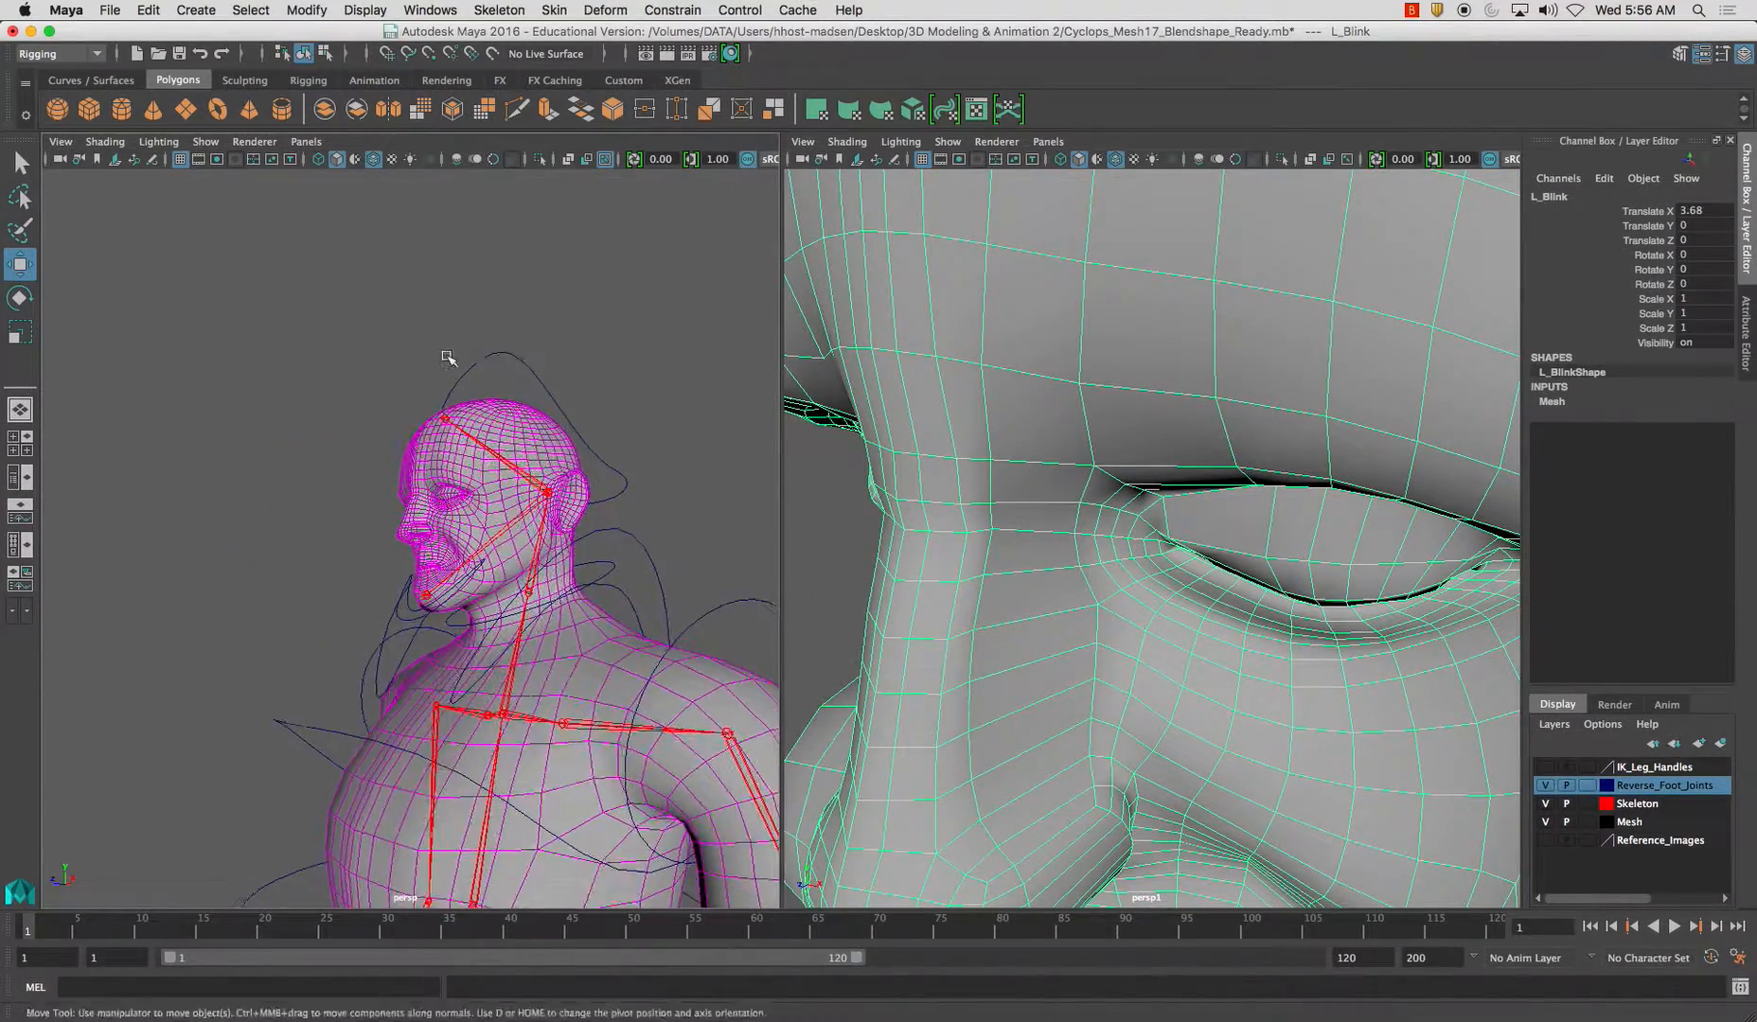
scroll(554, 460, up, 2)
click(839, 507)
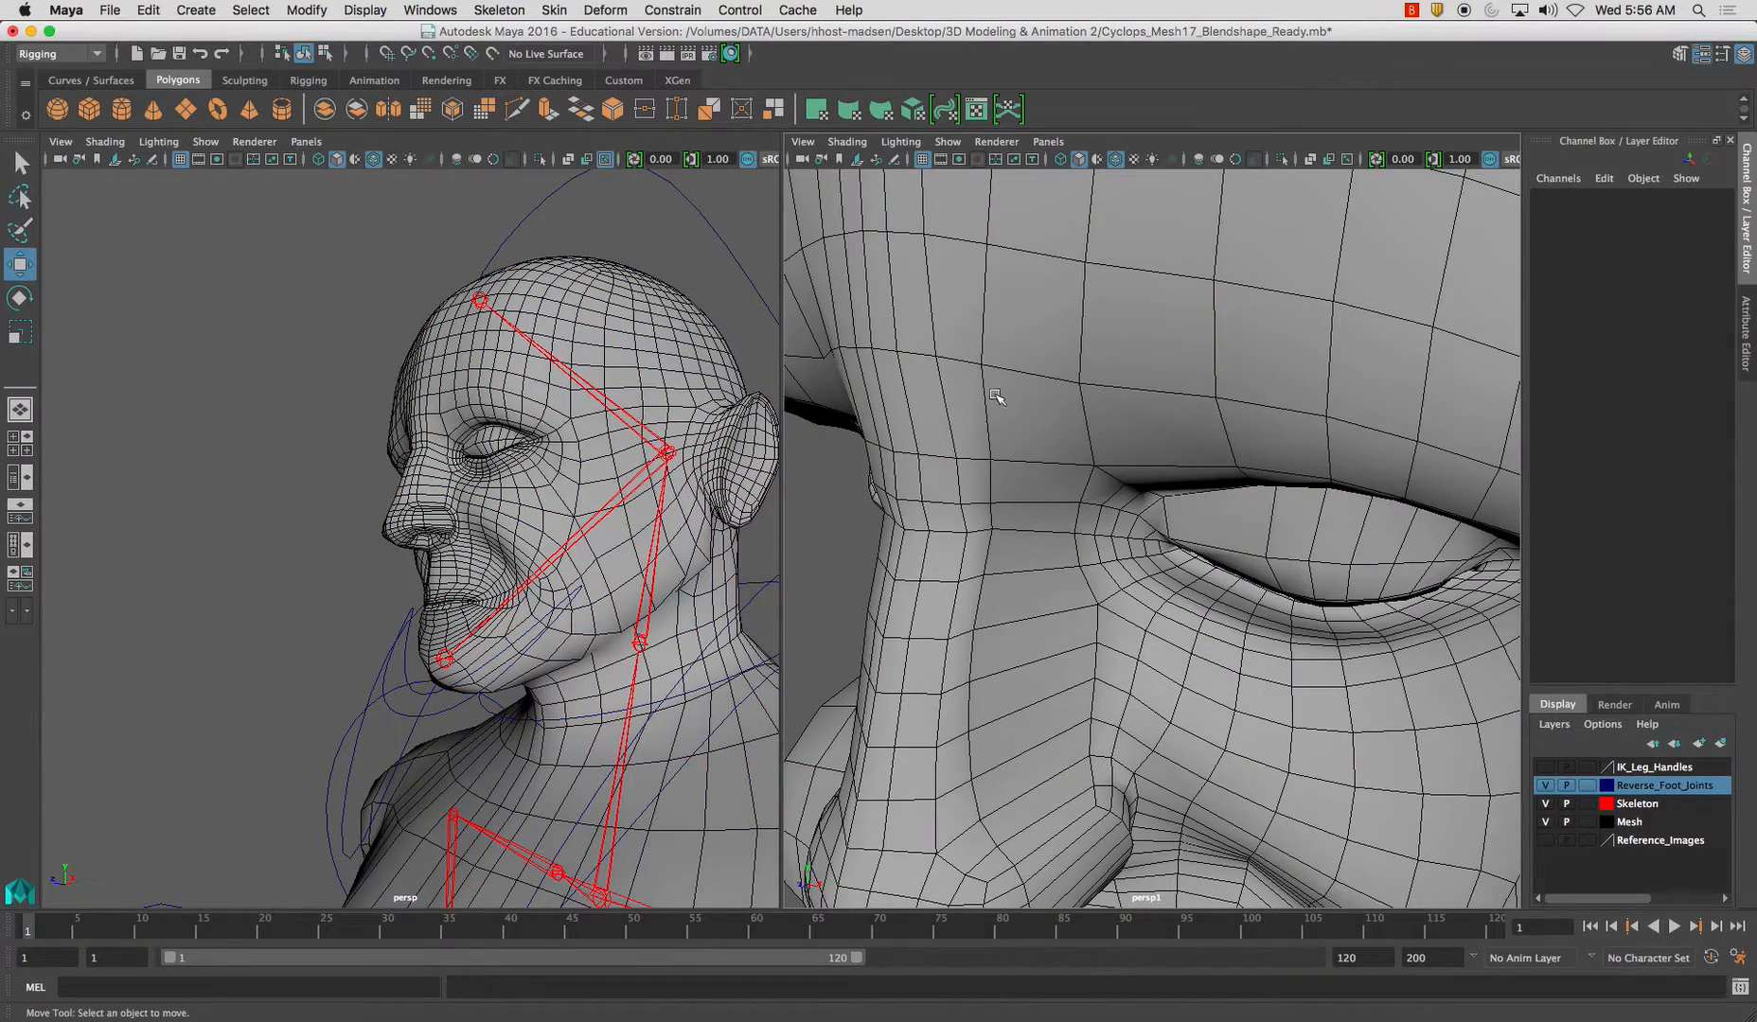
click(514, 458)
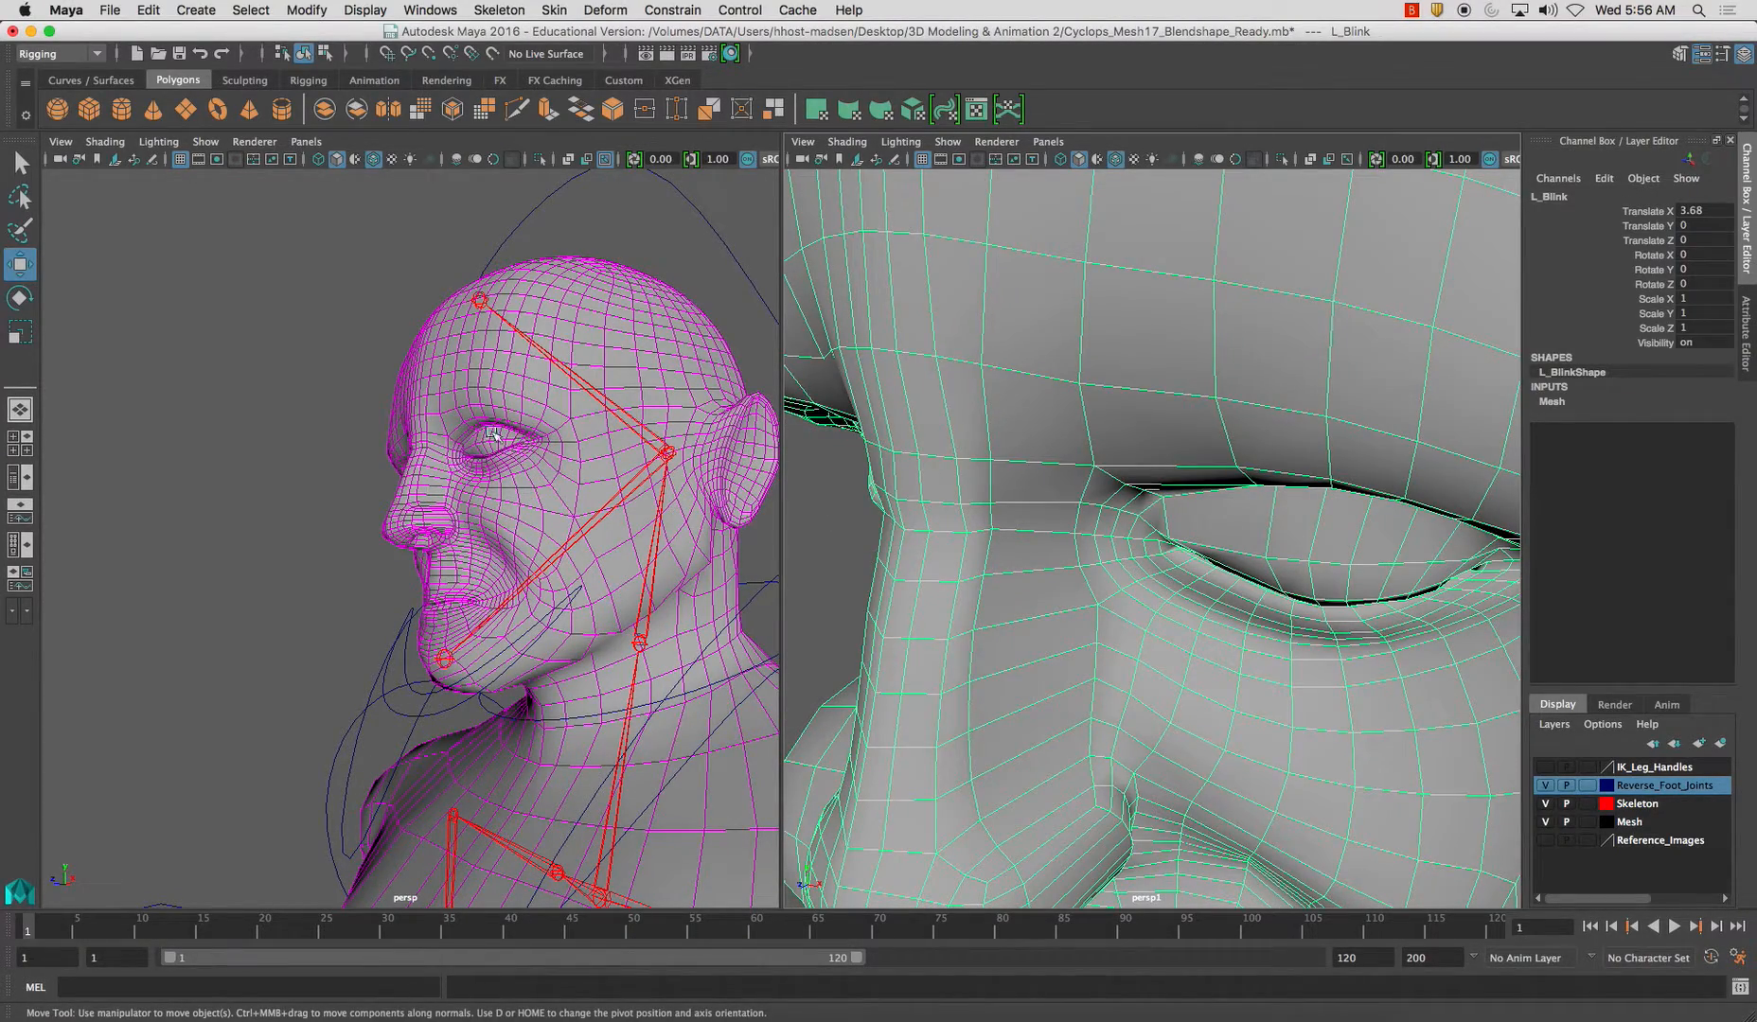
Frame a face beside L_Blink's left eye for a close-up of the lid and switch the mesh to vertex editing.
alt+drag(1067, 505, 1067, 373)
right_drag(1067, 373, 1066, 423)
click(977, 296)
key(f)
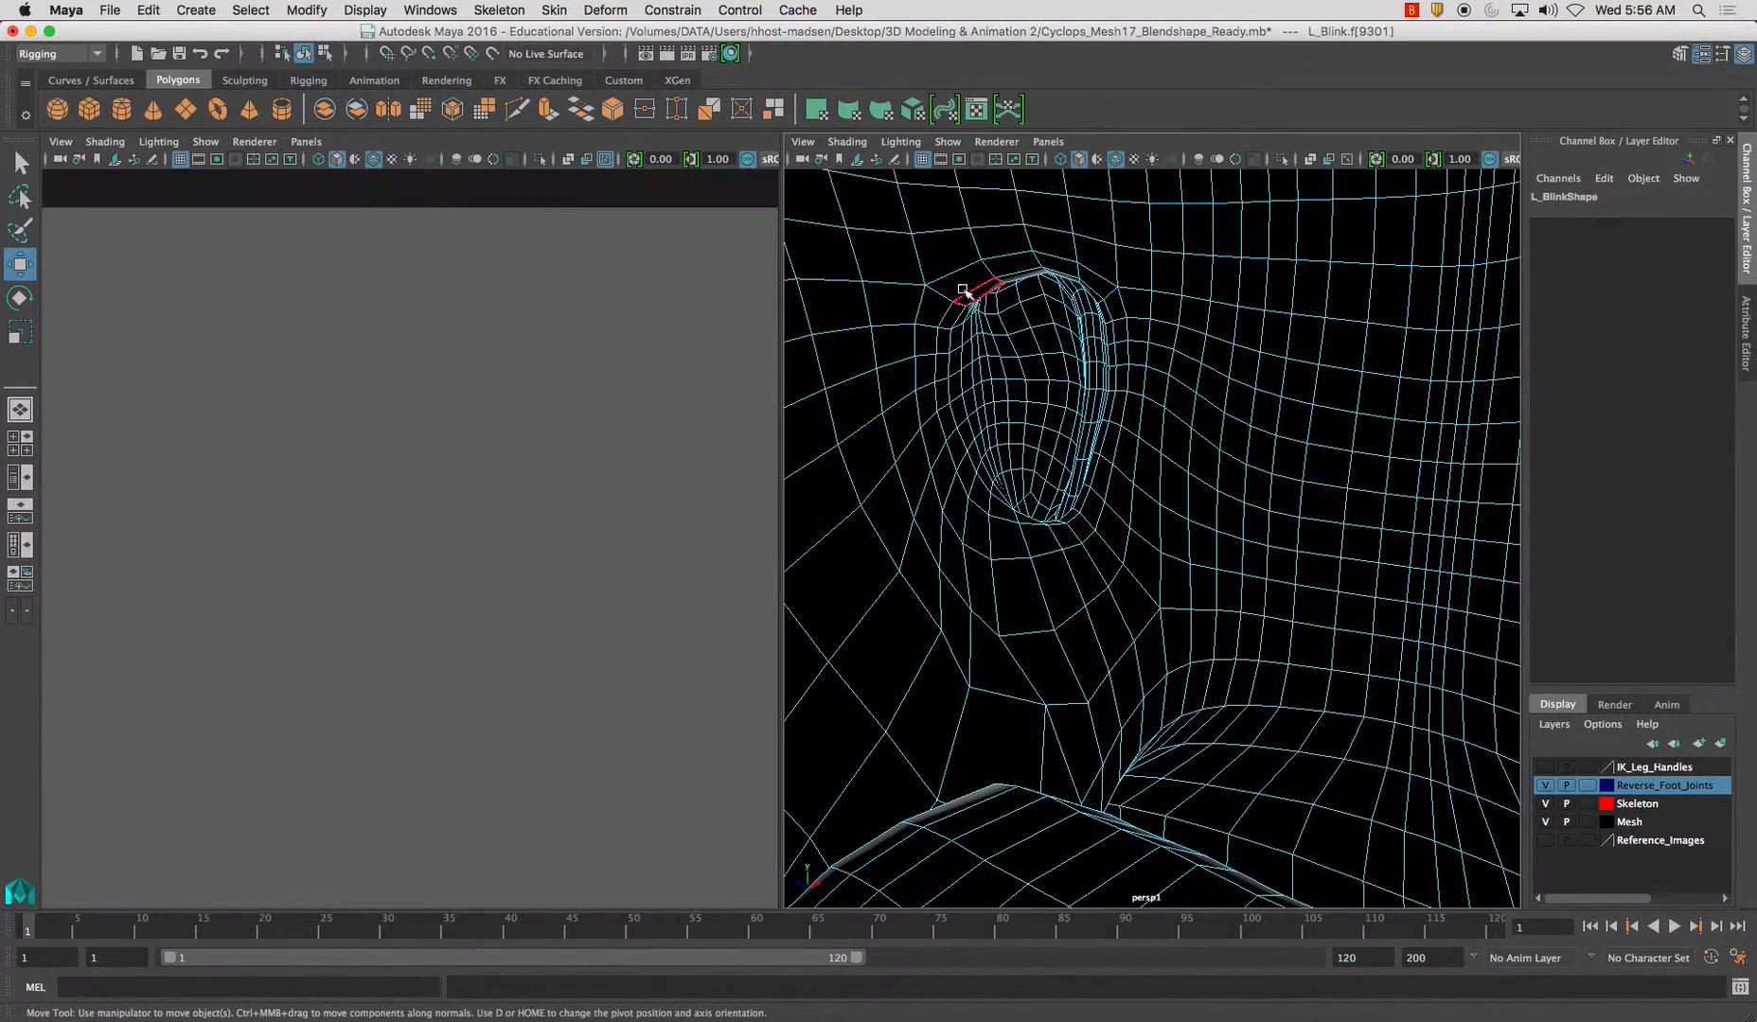
alt+drag(1047, 396, 1024, 351)
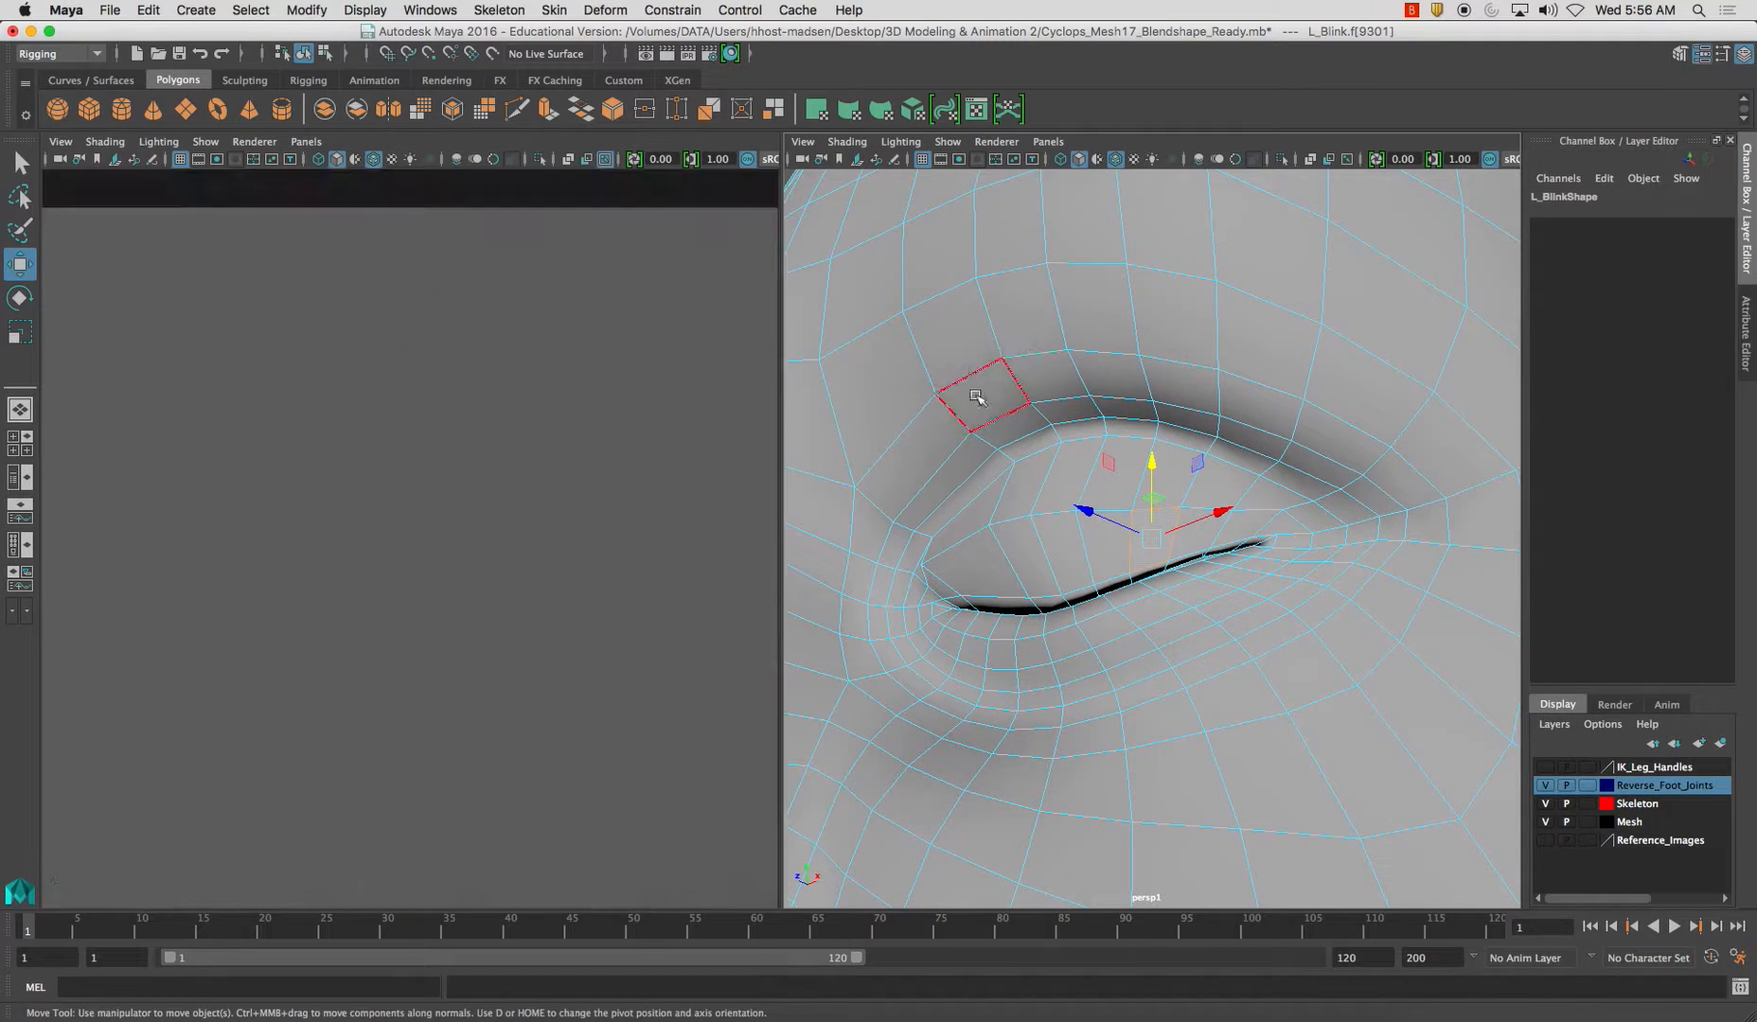
right_drag(1089, 509, 1030, 514)
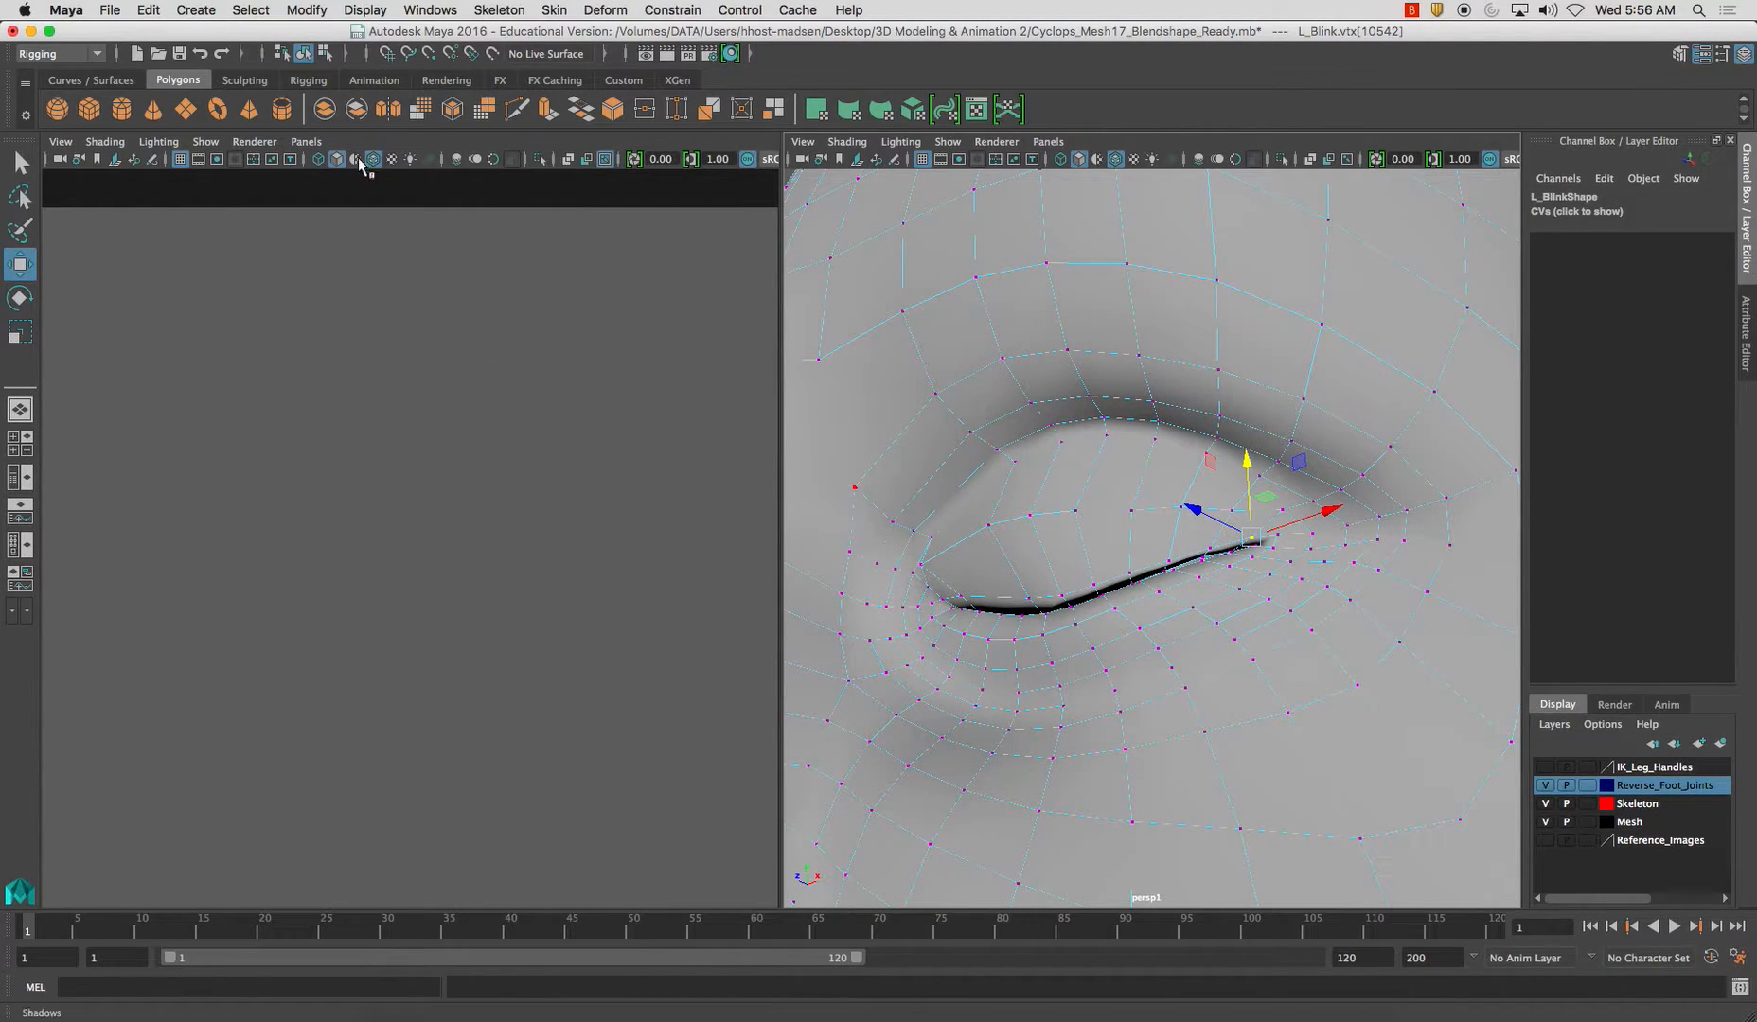
Give the viewport showing the rigged head a new perspective camera and zoom in on the rigged character.
click(305, 141)
mouse_move(454, 160)
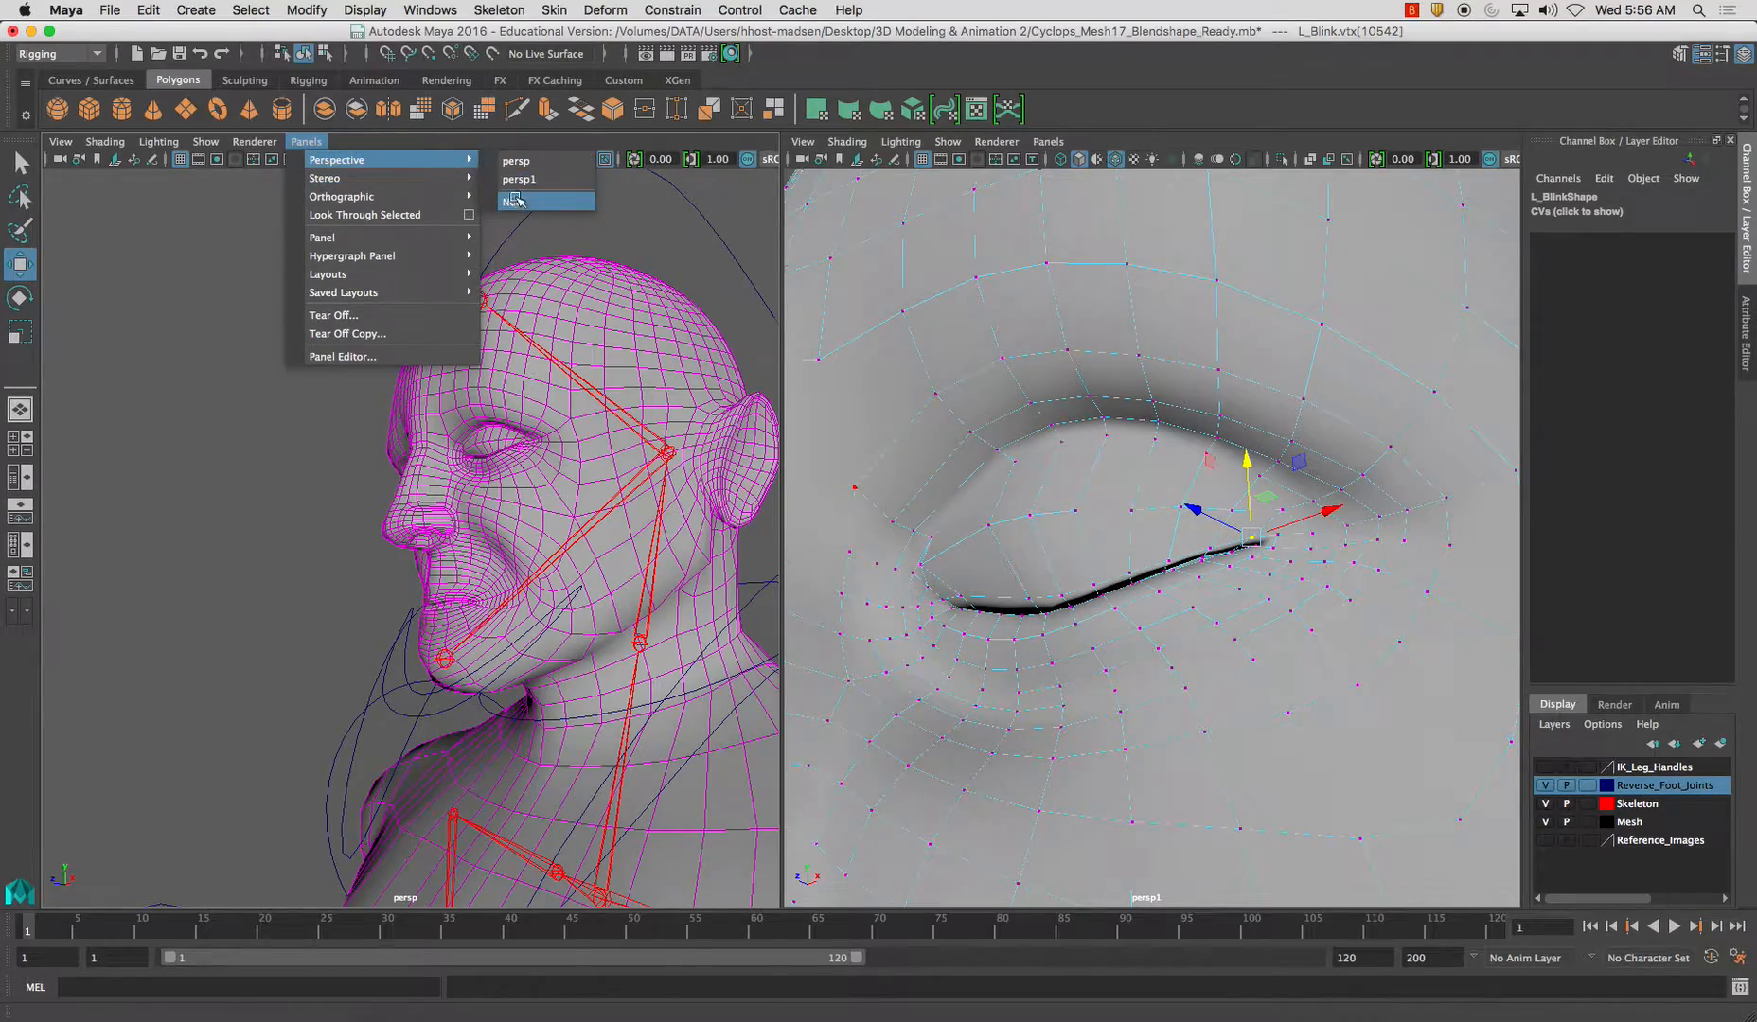
click(512, 202)
scroll(710, 531, up, 5)
scroll(710, 530, up, 10)
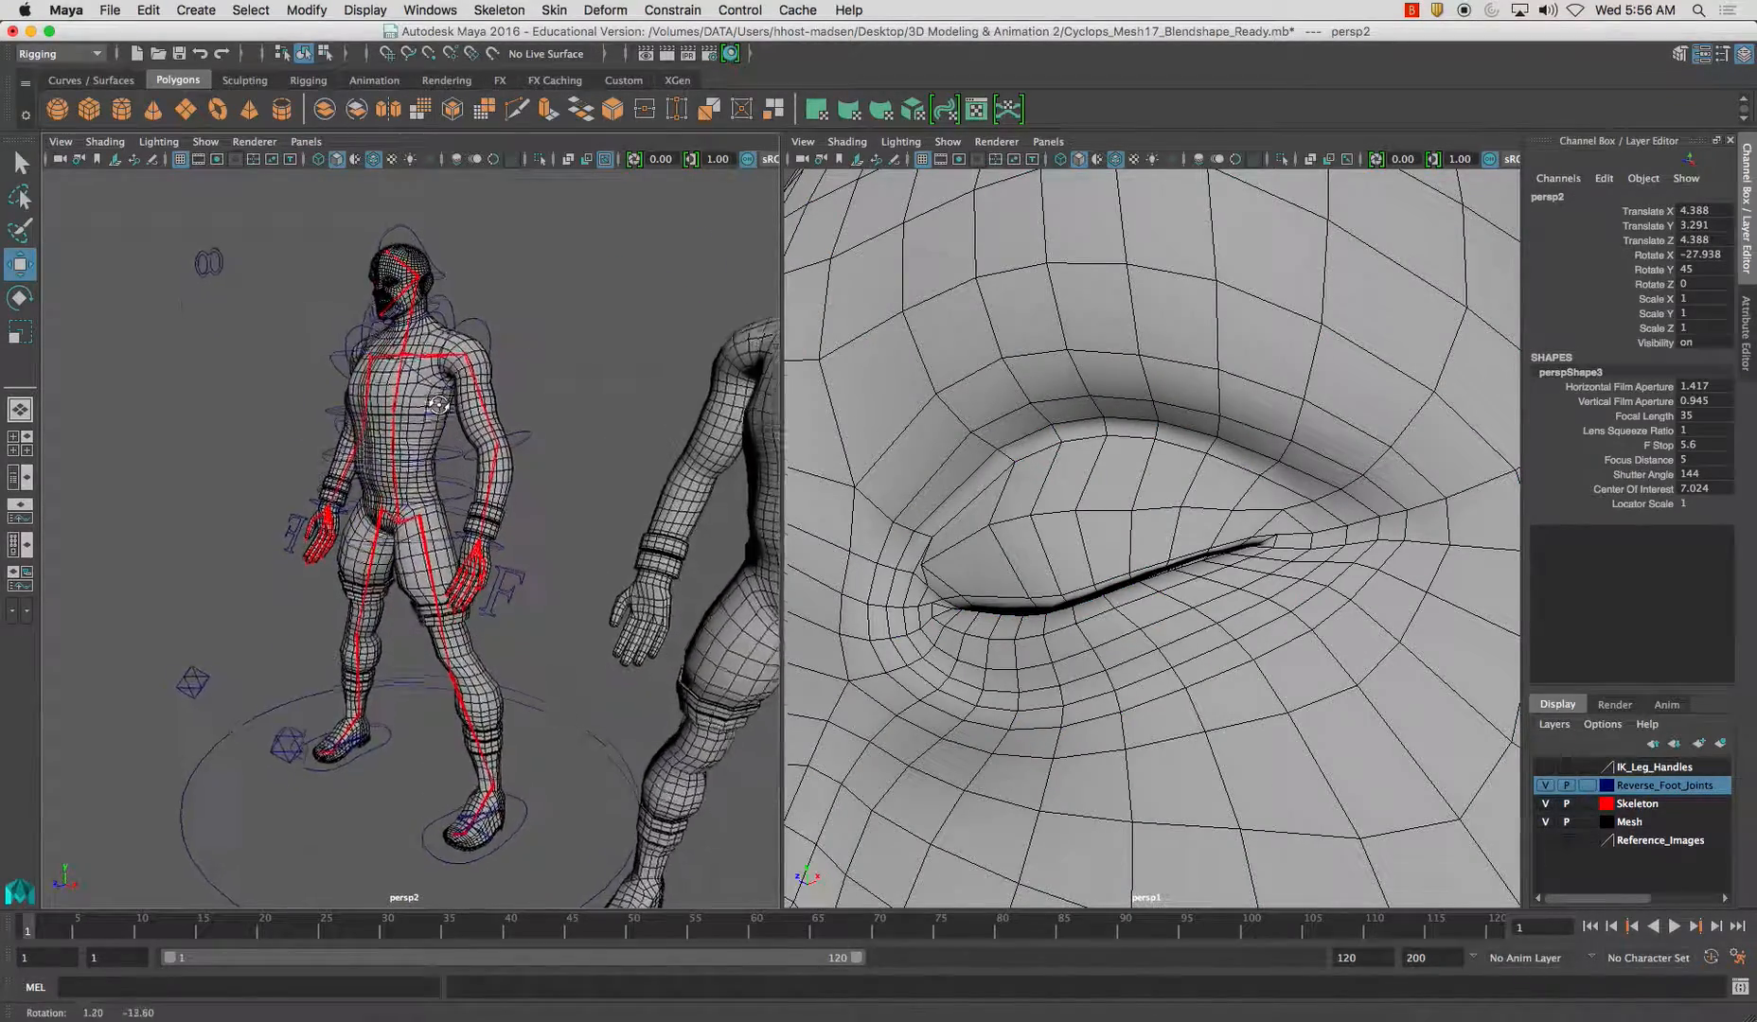
Zoom the persp2 view in on the rigged character's left eye for a close-up of its lids.
alt+middle_drag(431, 413, 399, 579)
scroll(399, 579, up, 12)
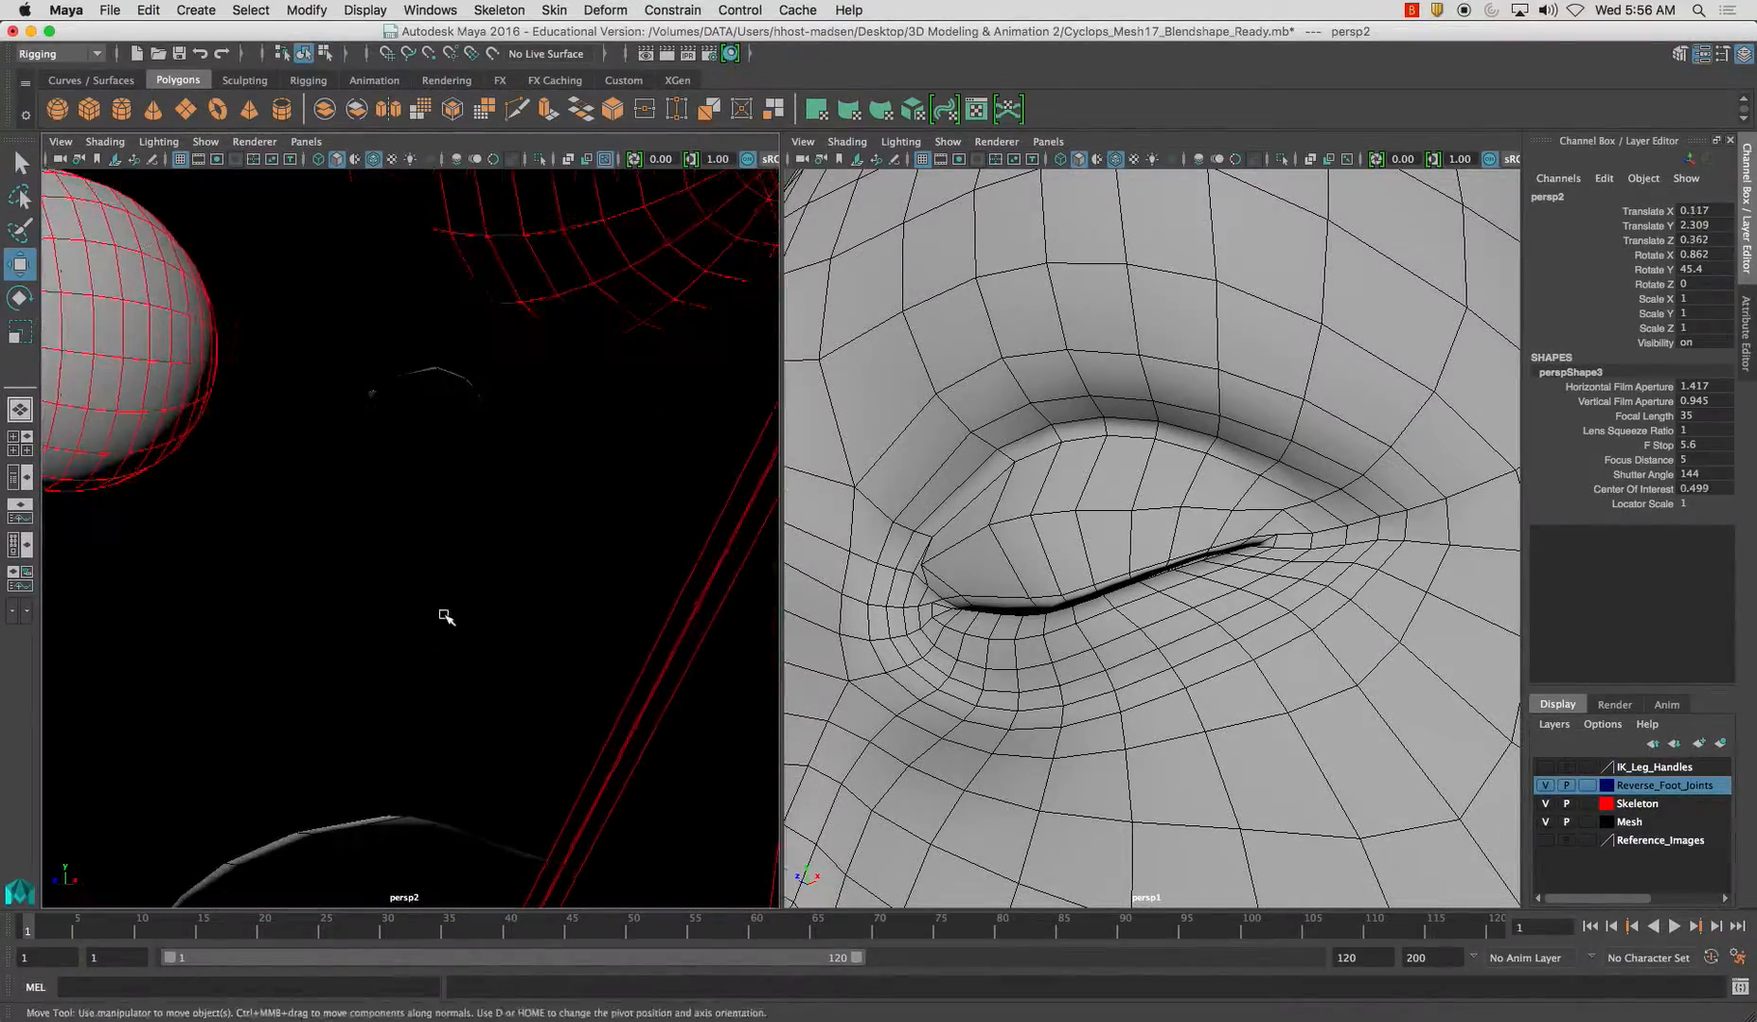
scroll(443, 616, down, 3)
alt+drag(417, 573, 367, 447)
scroll(385, 511, up, 8)
Reposition eyelid vertices near the outer corner of L_Blink's left eye.
alt+drag(1046, 568, 1028, 532)
right_drag(1157, 518, 1166, 558)
click(1163, 567)
drag(1169, 494, 1328, 500)
click(1199, 548)
click(1231, 526)
alt+drag(1043, 549, 1059, 600)
scroll(510, 491, down, 10)
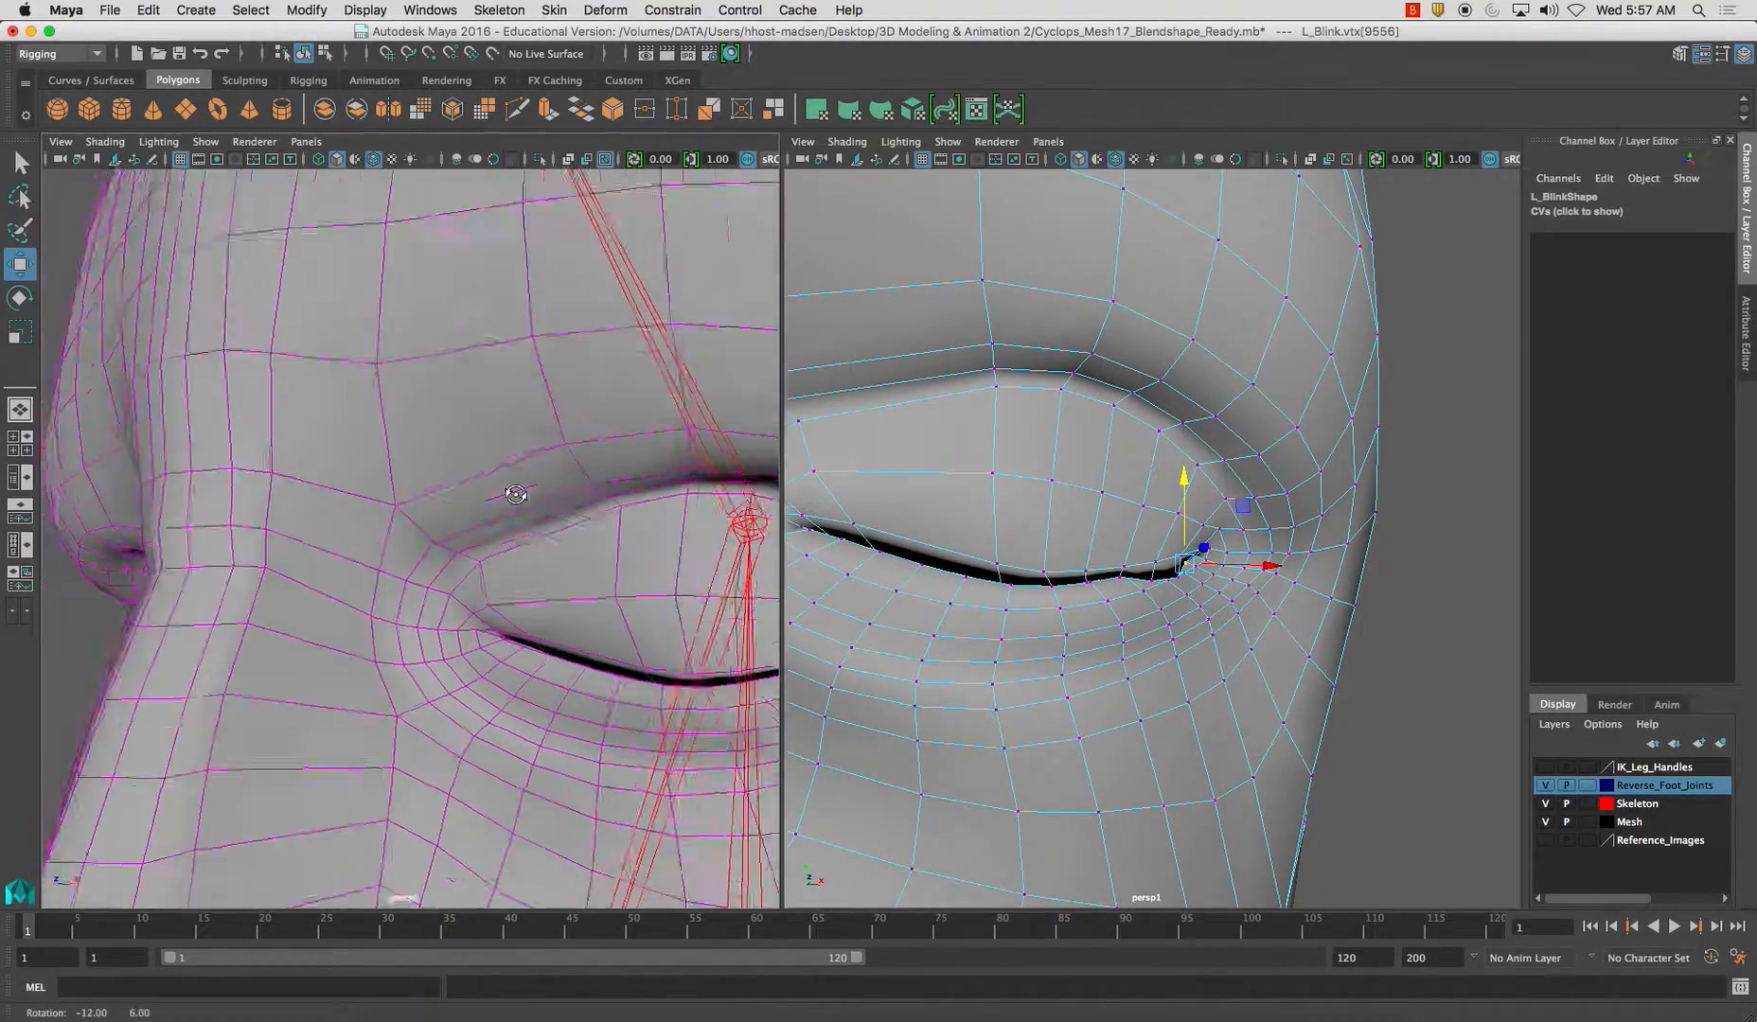
Frame the selected lid vertex on L_Blink and lower the persp1 camera's Near Clip Plane so close-ups are not cut off.
right_drag(432, 506, 485, 467)
mouse_move(476, 532)
alt+mouse_down()
mouse_move(506, 536)
mouse_move(469, 532)
alt+mouse_up()
alt+drag(925, 565, 1167, 514)
key(f)
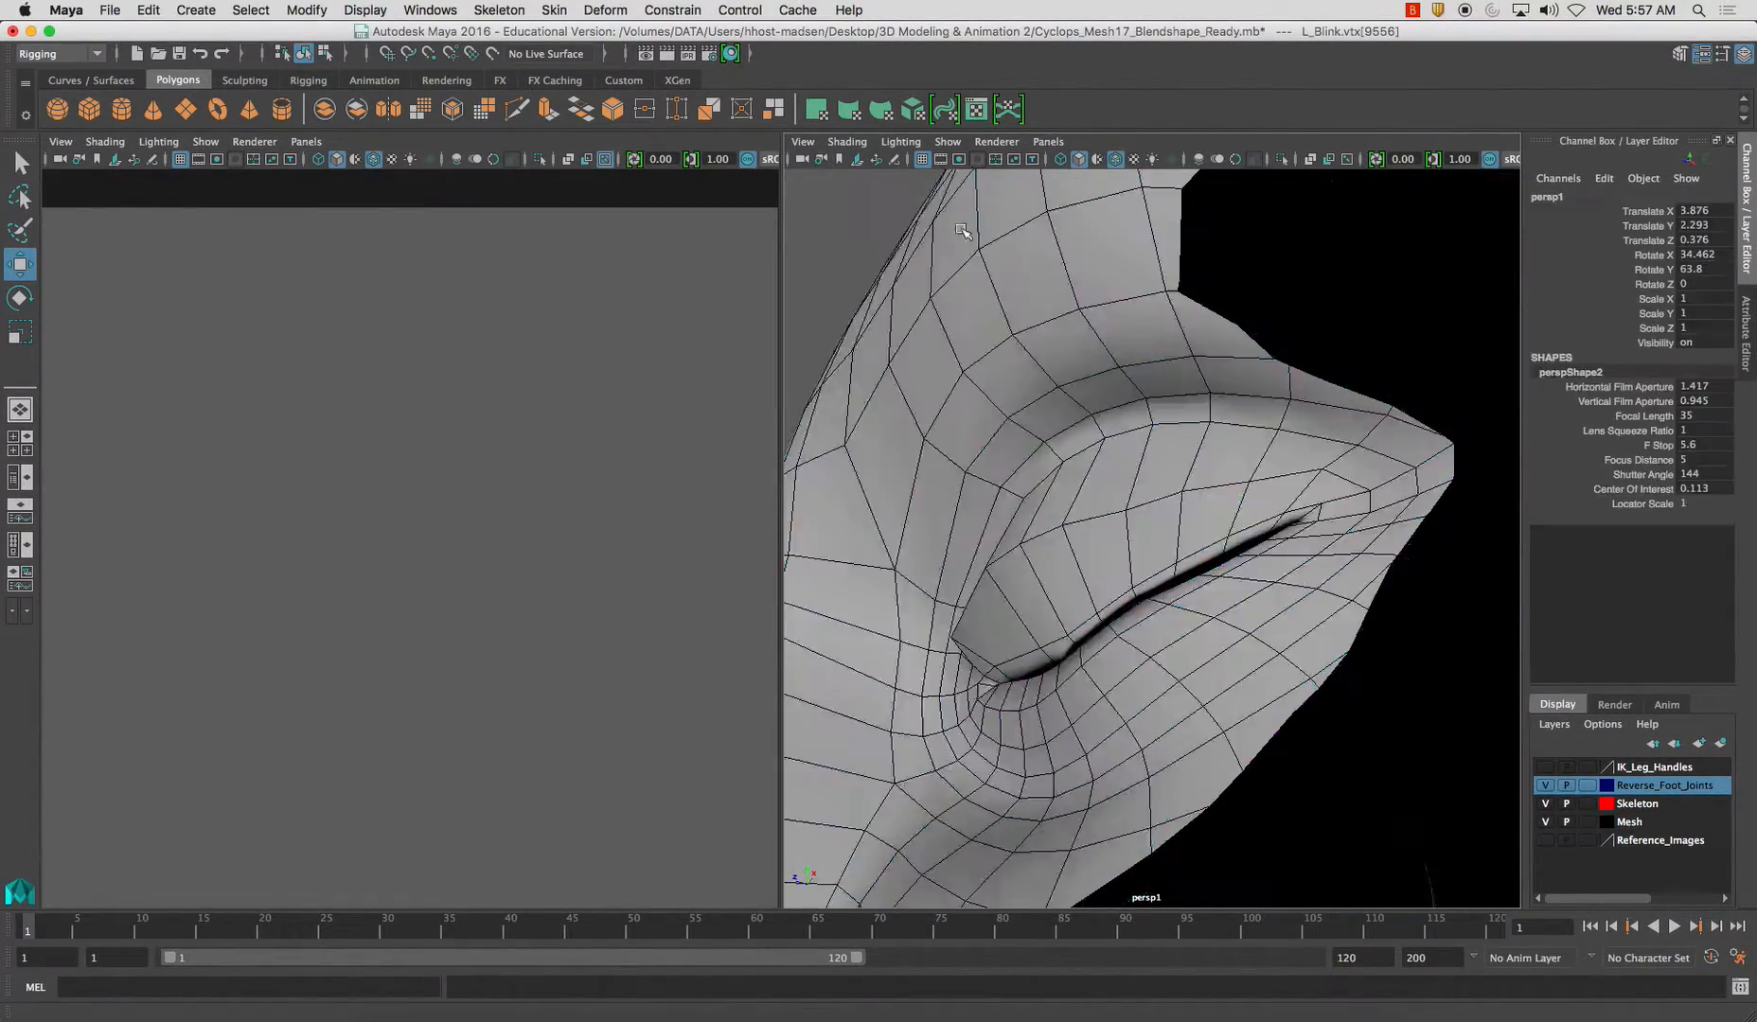
click(822, 160)
click(1746, 346)
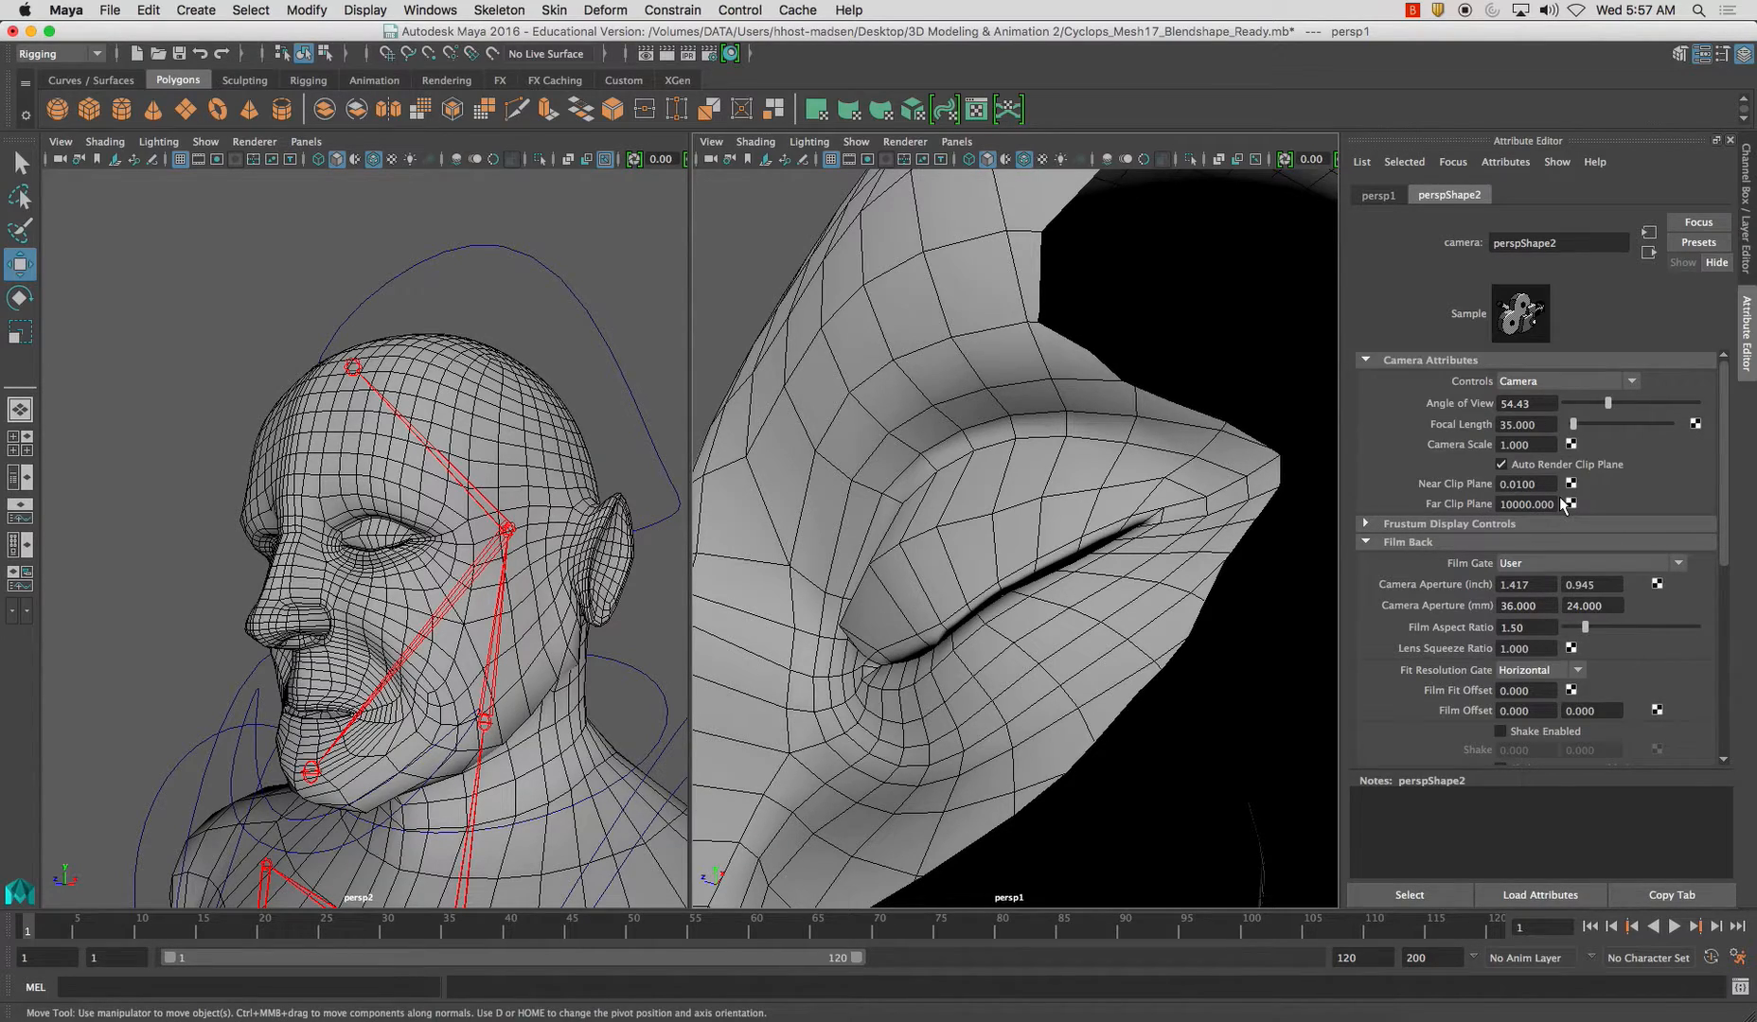
key(Return)
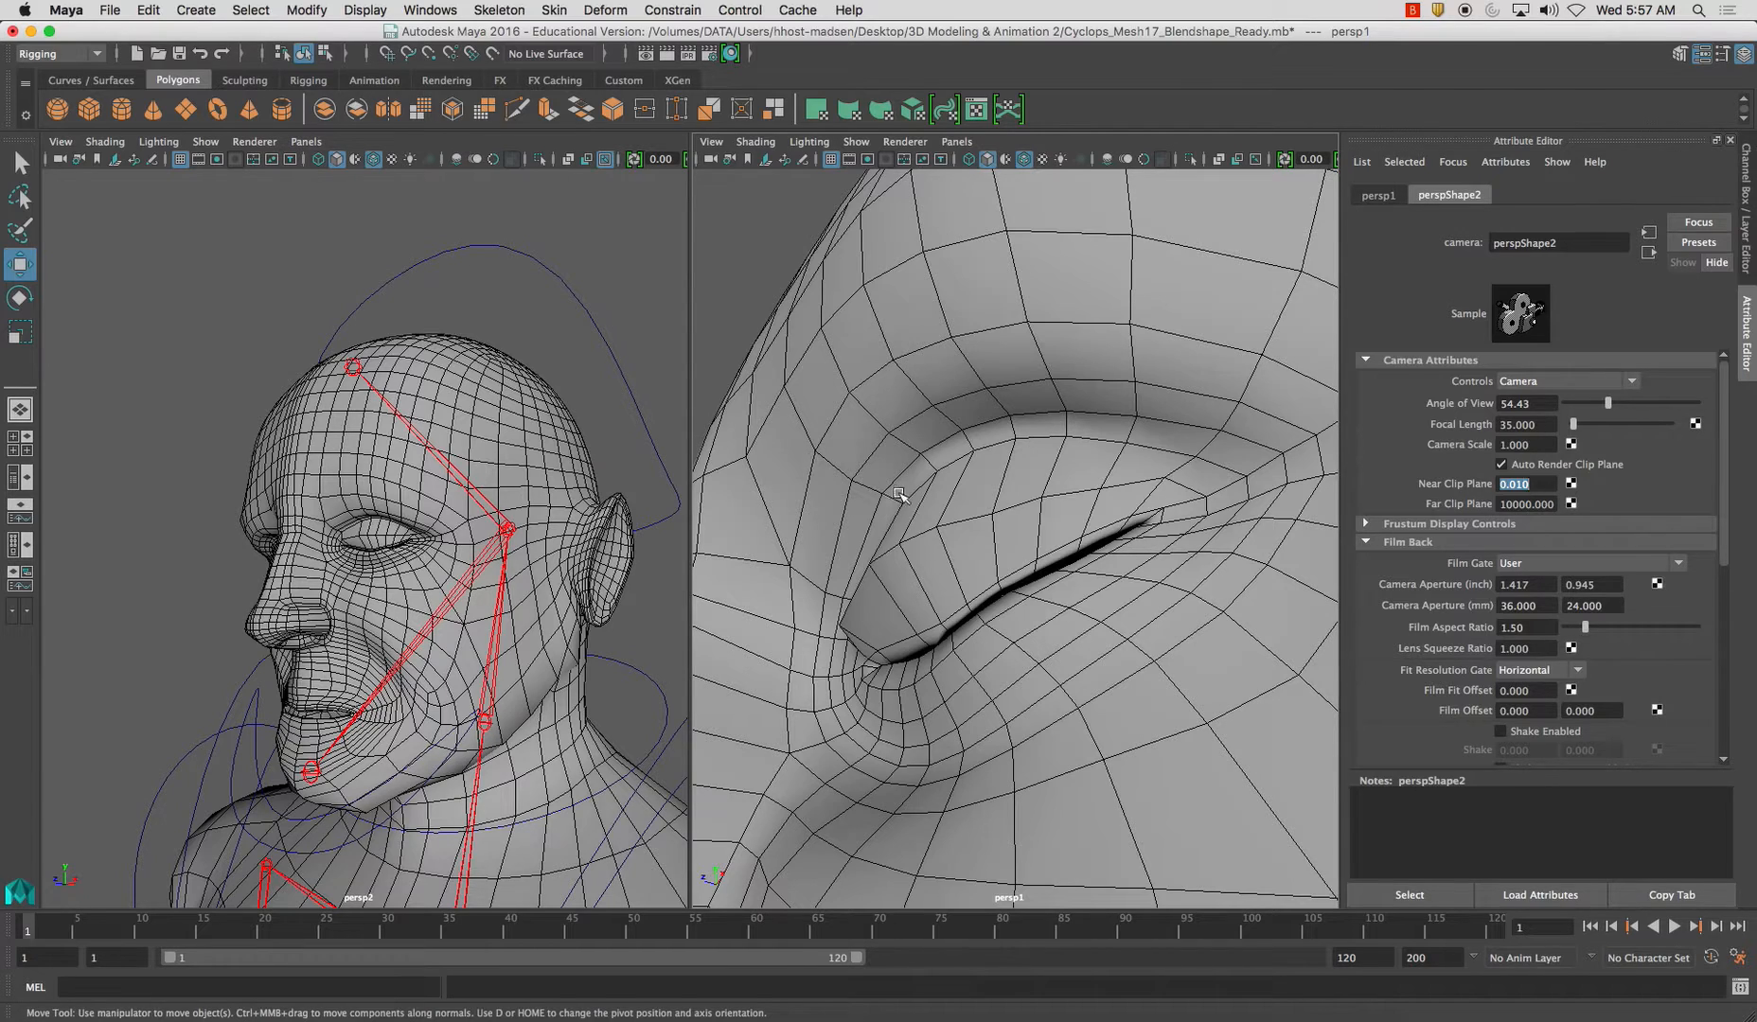
Switch L_Blink to vertex editing and raise a lid-edge vertex slightly near the left eye's outer corner.
click(893, 496)
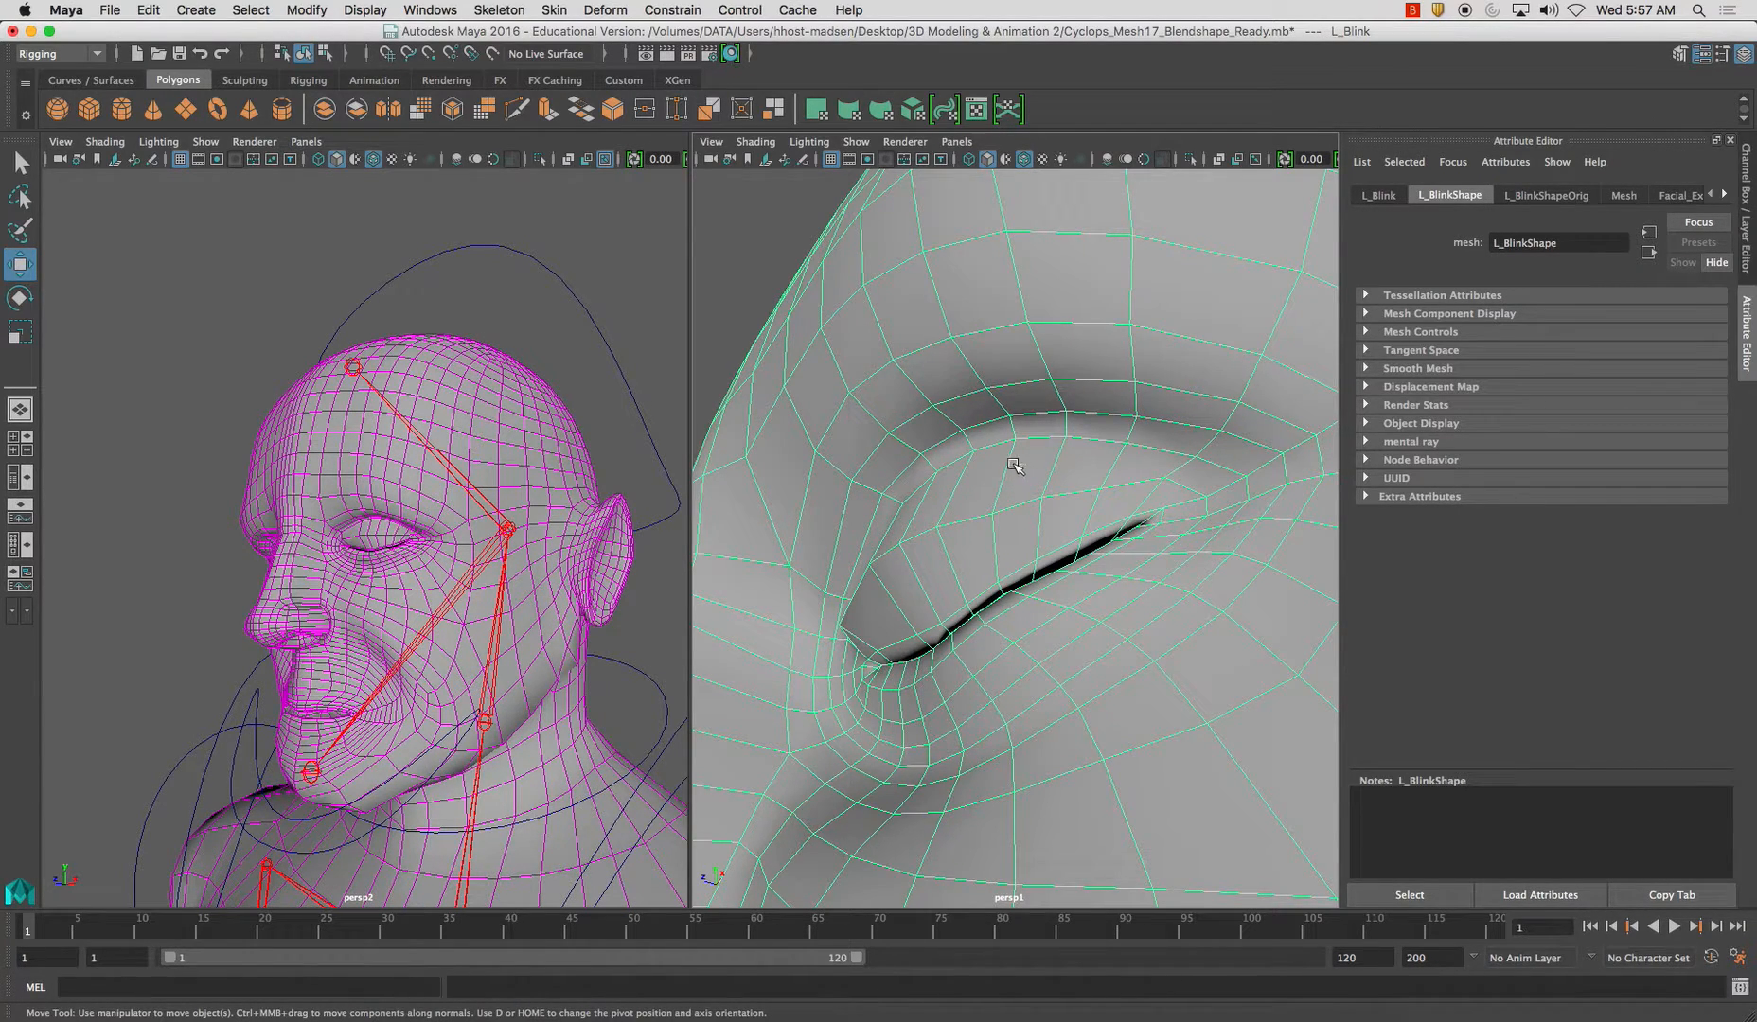
click(20, 163)
right_drag(1008, 423, 978, 423)
alt+drag(978, 423, 981, 557)
click(1050, 557)
click(1016, 560)
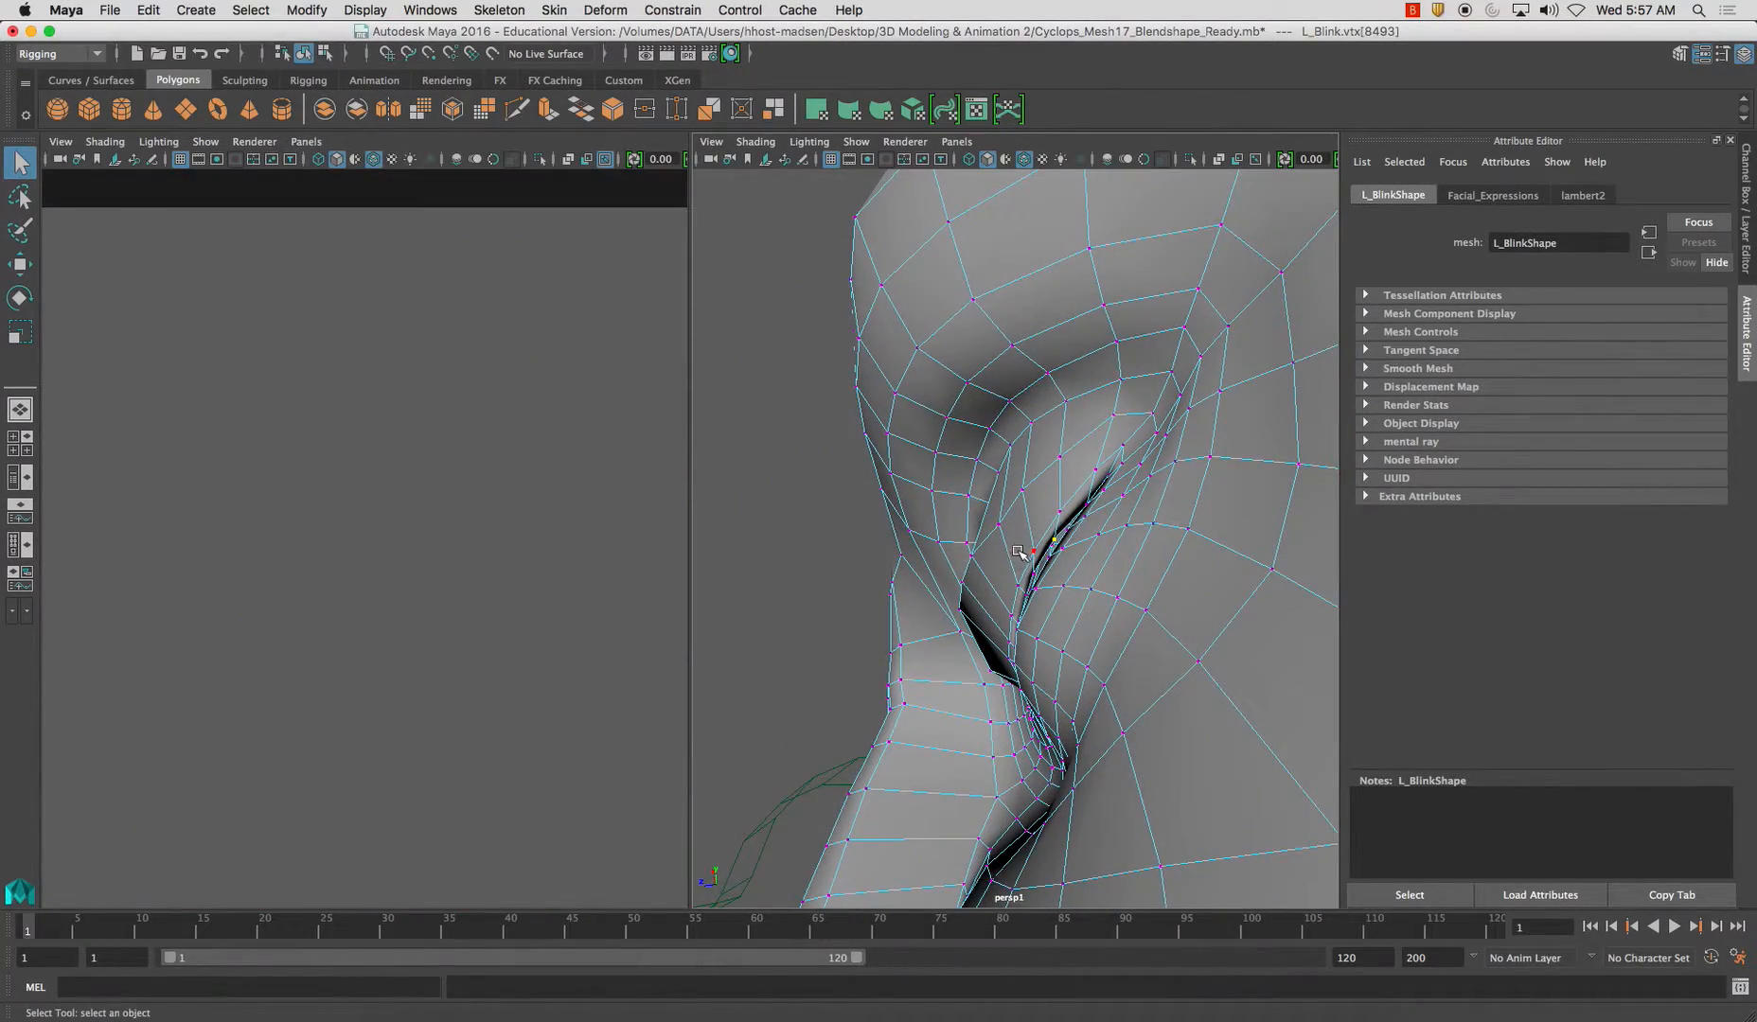
key(w)
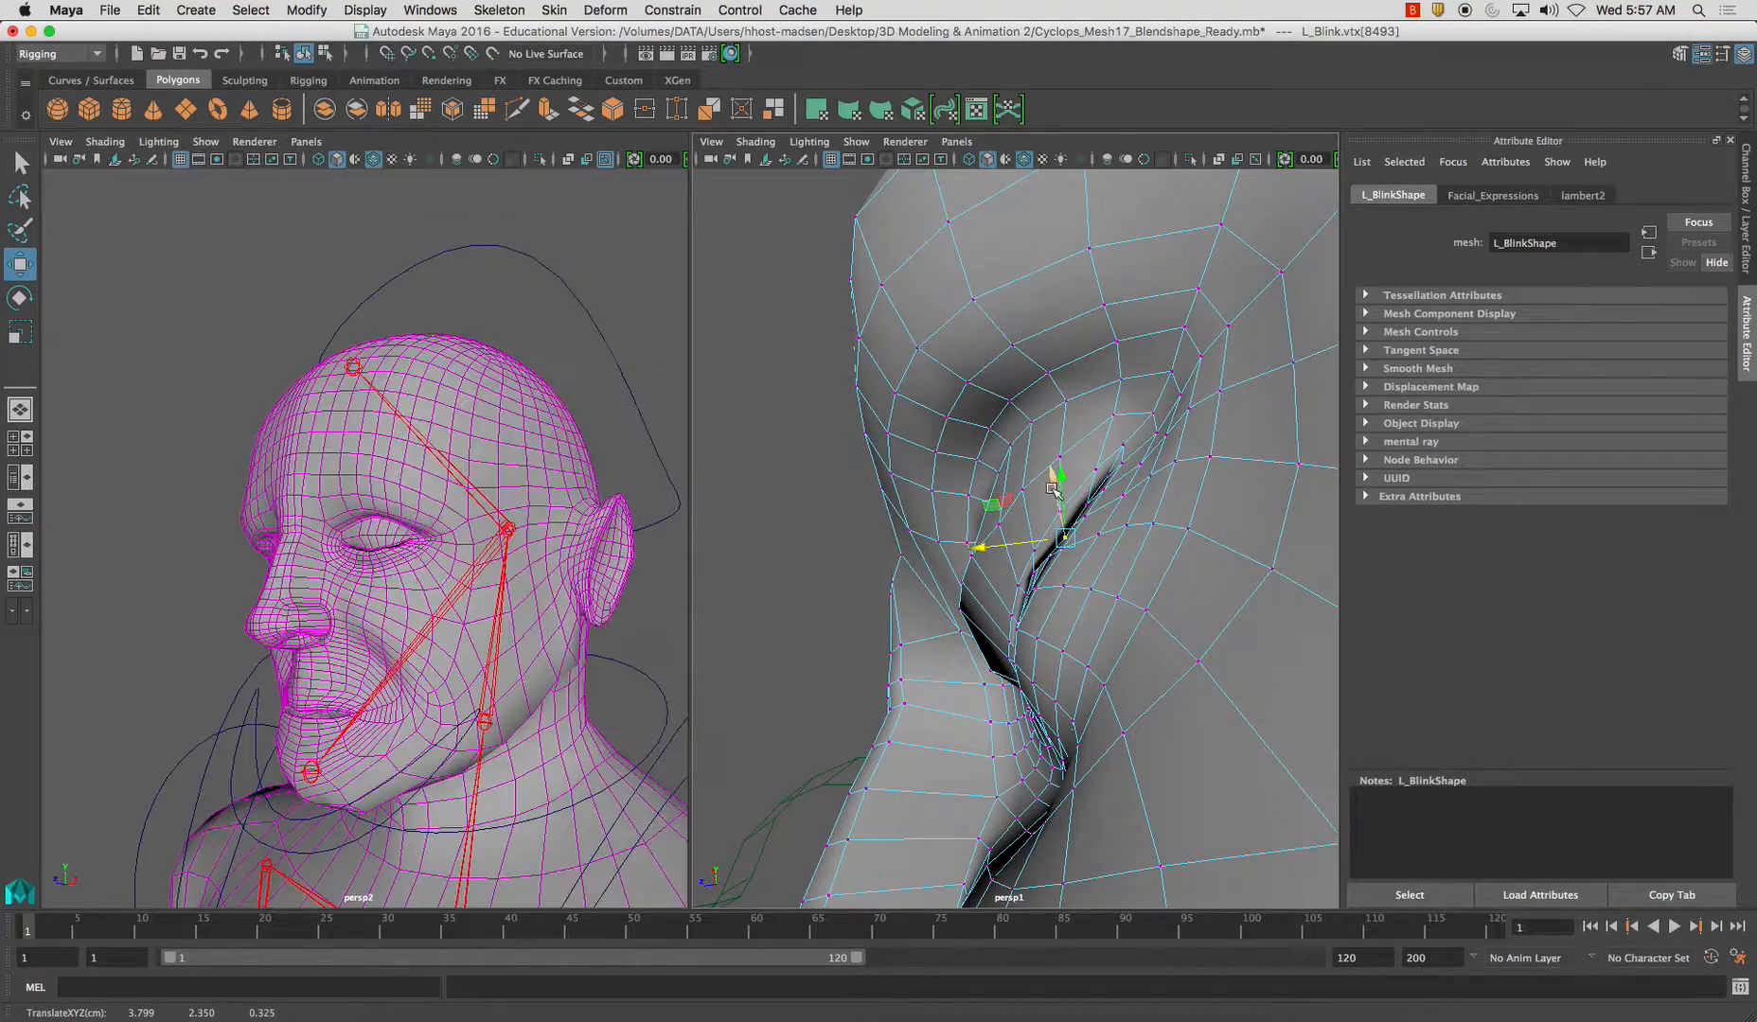
mouse_move(1051, 490)
alt+mouse_down()
mouse_move(1174, 569)
mouse_move(1082, 481)
alt+mouse_up()
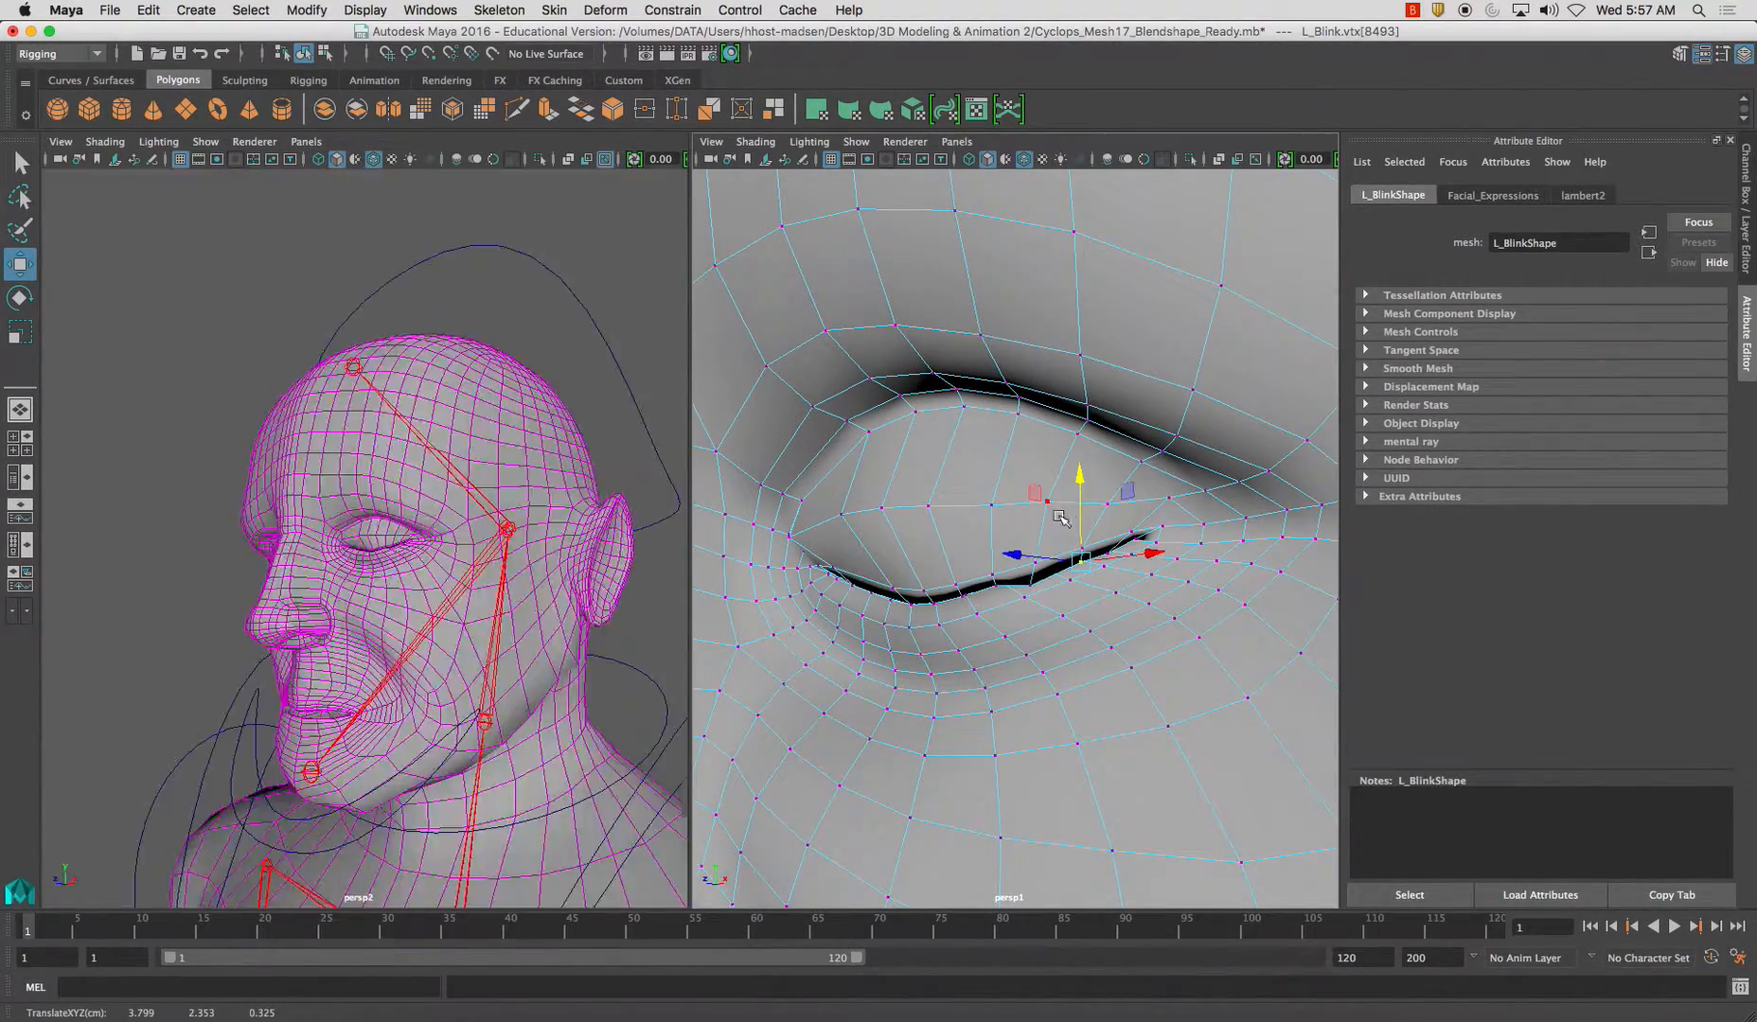
Adjust the neighbouring lid-edge vertices to smooth the closed-eye line on L_Blink's left eye.
click(1030, 583)
mouse_move(958, 583)
alt+mouse_down()
mouse_move(857, 585)
mouse_move(964, 585)
alt+mouse_up()
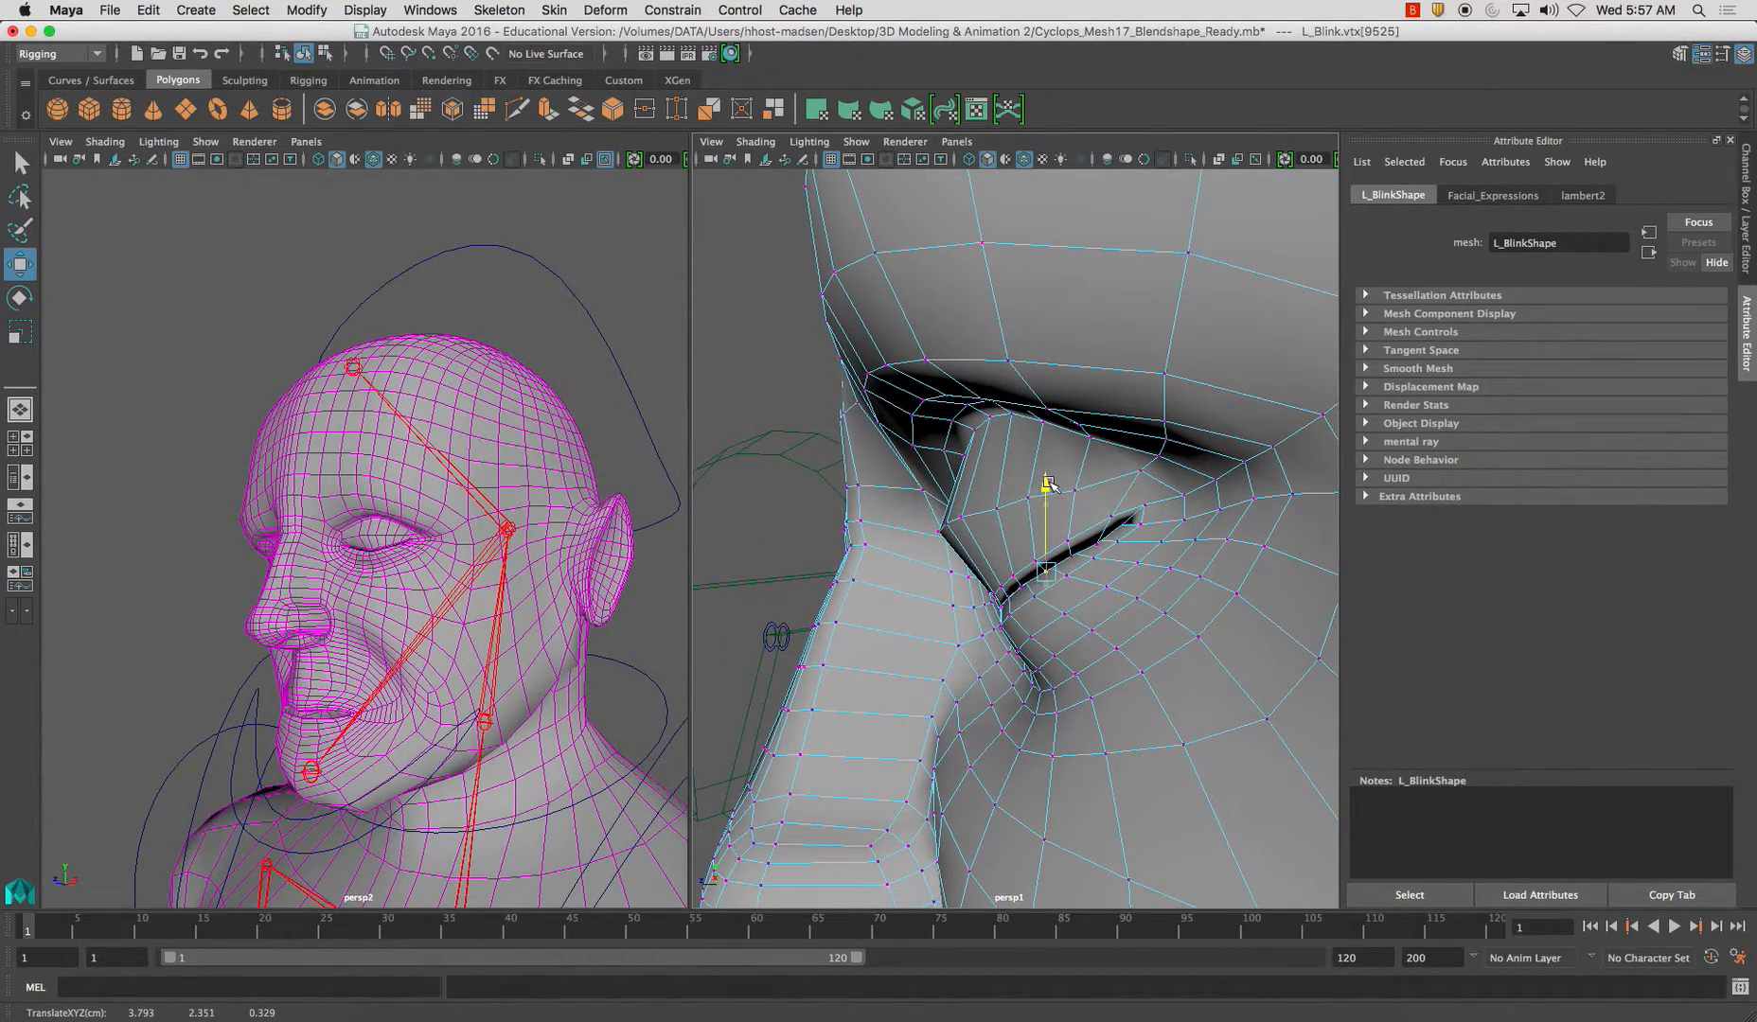
alt+drag(1031, 511, 947, 595)
click(1023, 594)
click(981, 549)
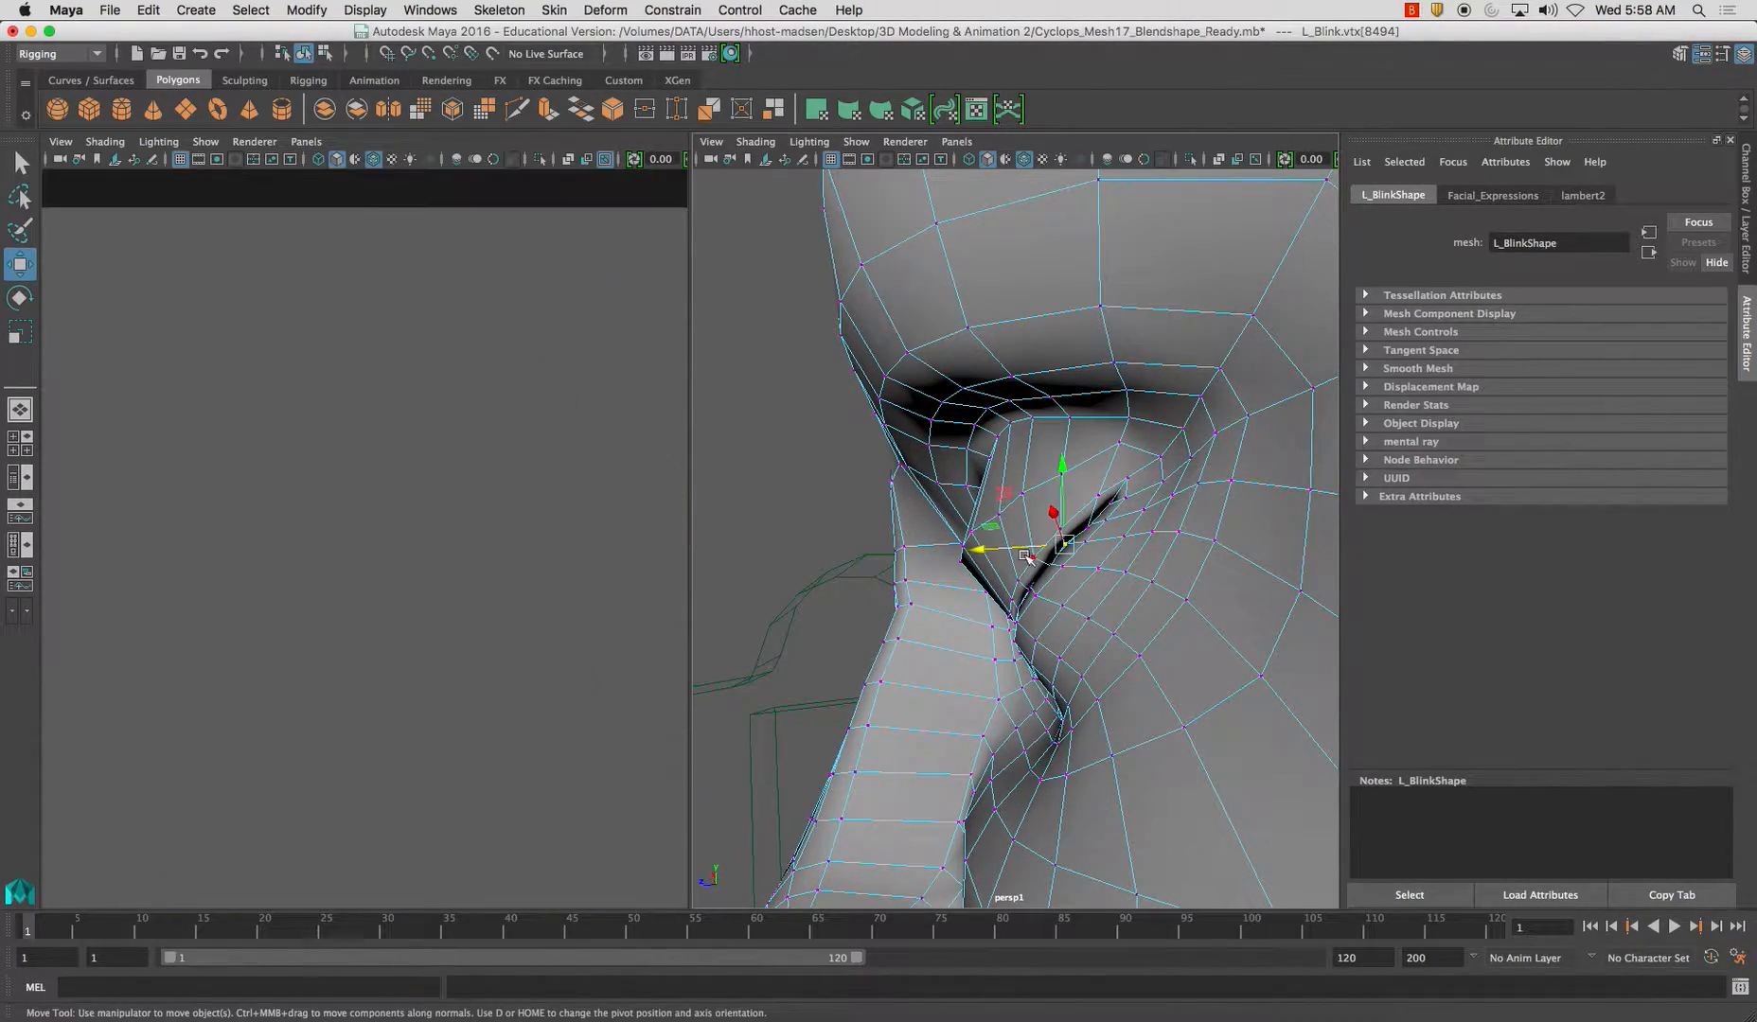
alt+drag(982, 554, 1050, 559)
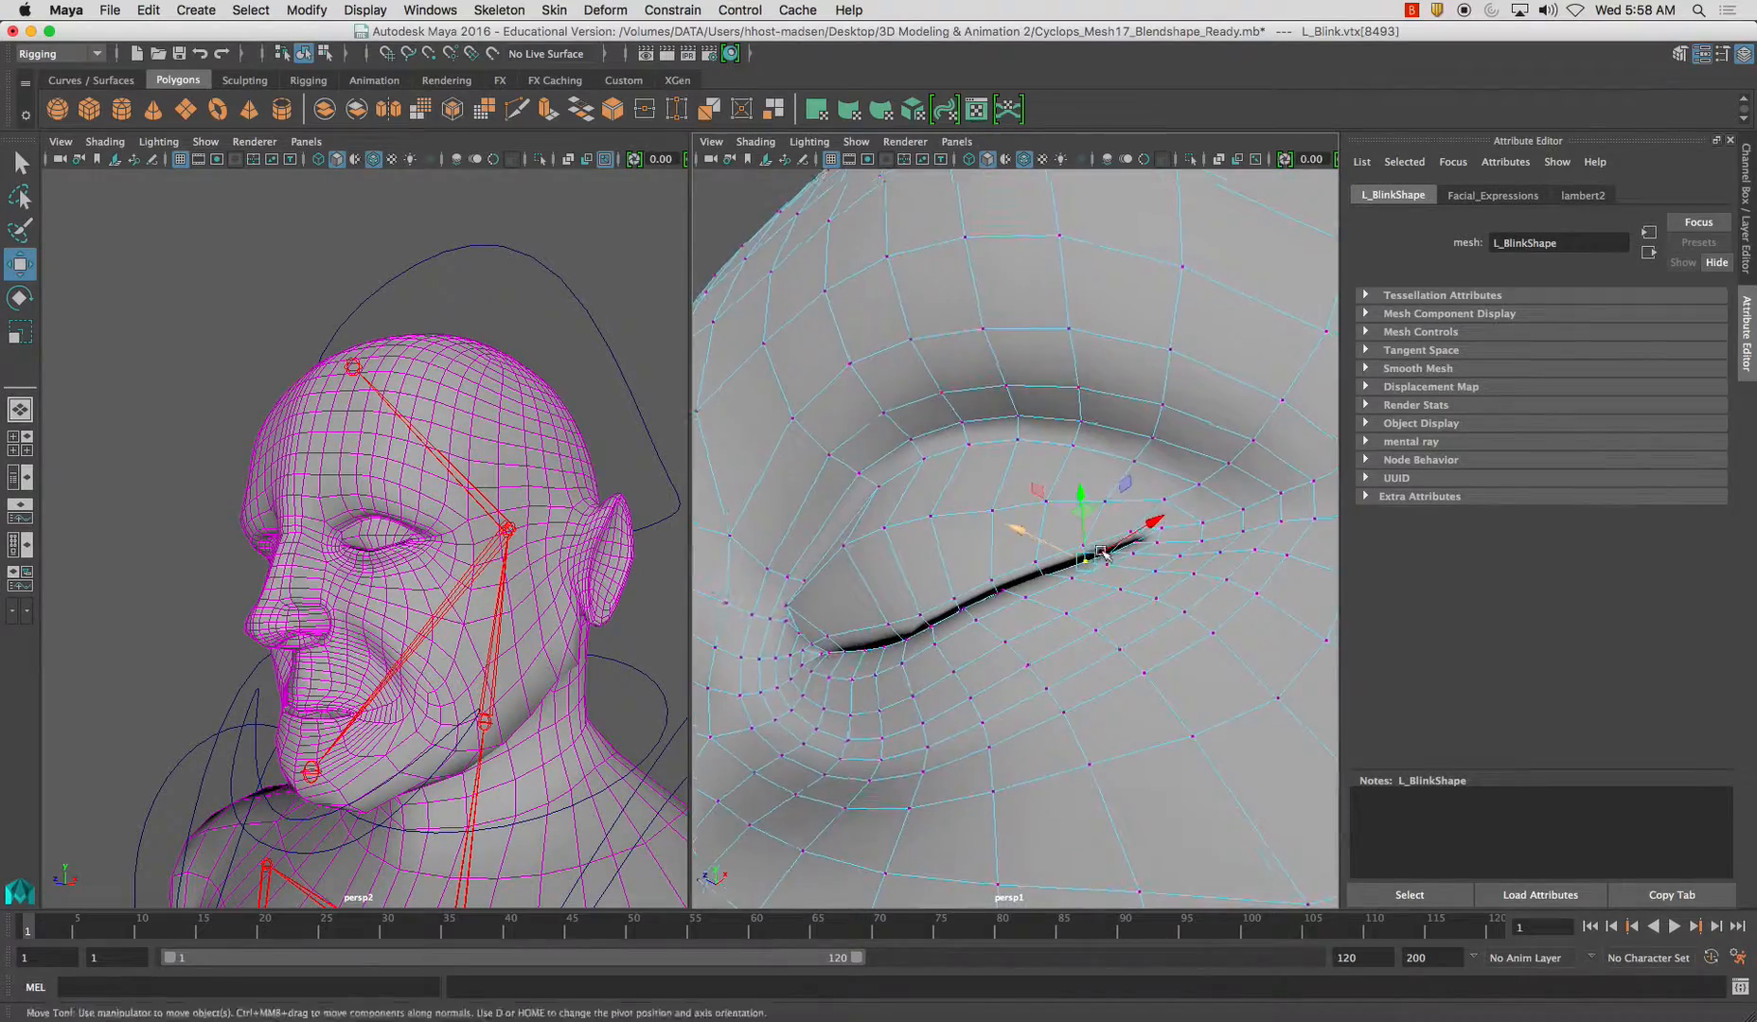
Inspect the reshaped lid, return L_Blink to object mode, deselect it and show its whole head.
scroll(910, 588, up, 10)
alt+drag(910, 588, 925, 592)
click(786, 771)
alt+drag(789, 770, 1026, 795)
scroll(939, 760, down, 5)
scroll(972, 761, down, 10)
alt+drag(878, 723, 882, 647)
right_drag(971, 577, 945, 569)
click(859, 583)
alt+drag(867, 584, 781, 584)
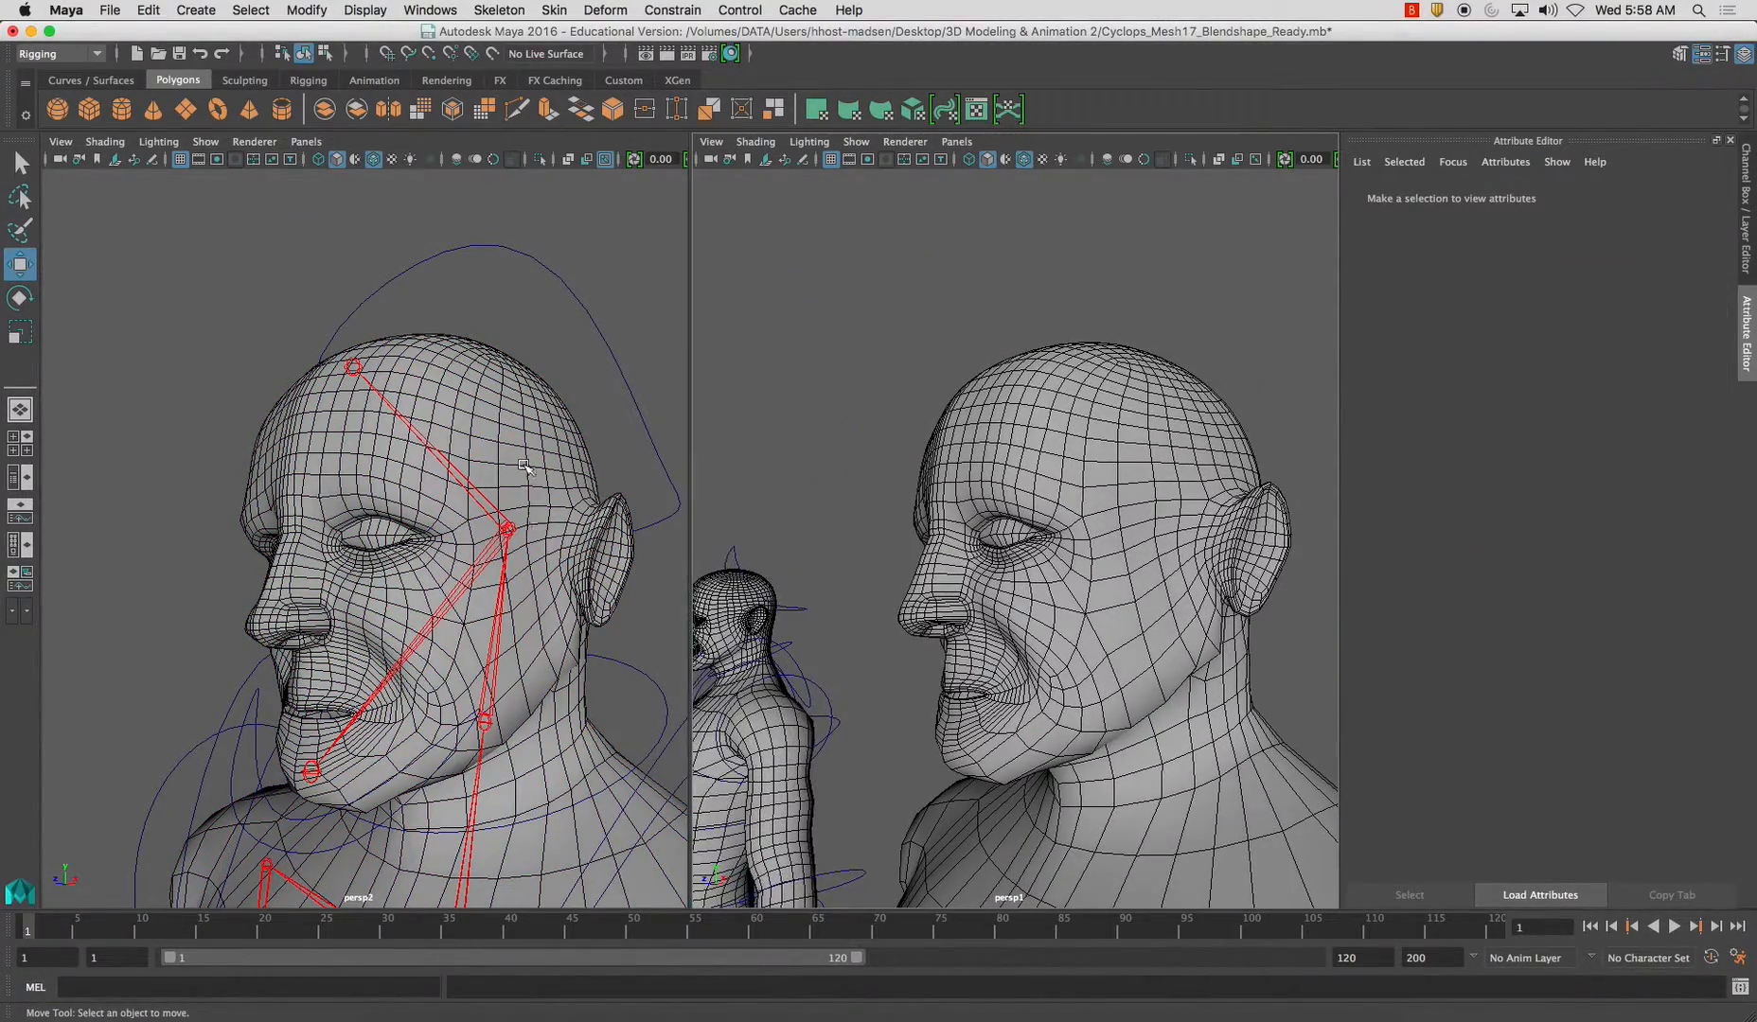
Test the L_Blink weight of Facial_Expressions on Character_Mesh and set it to 0.
click(528, 466)
click(1745, 236)
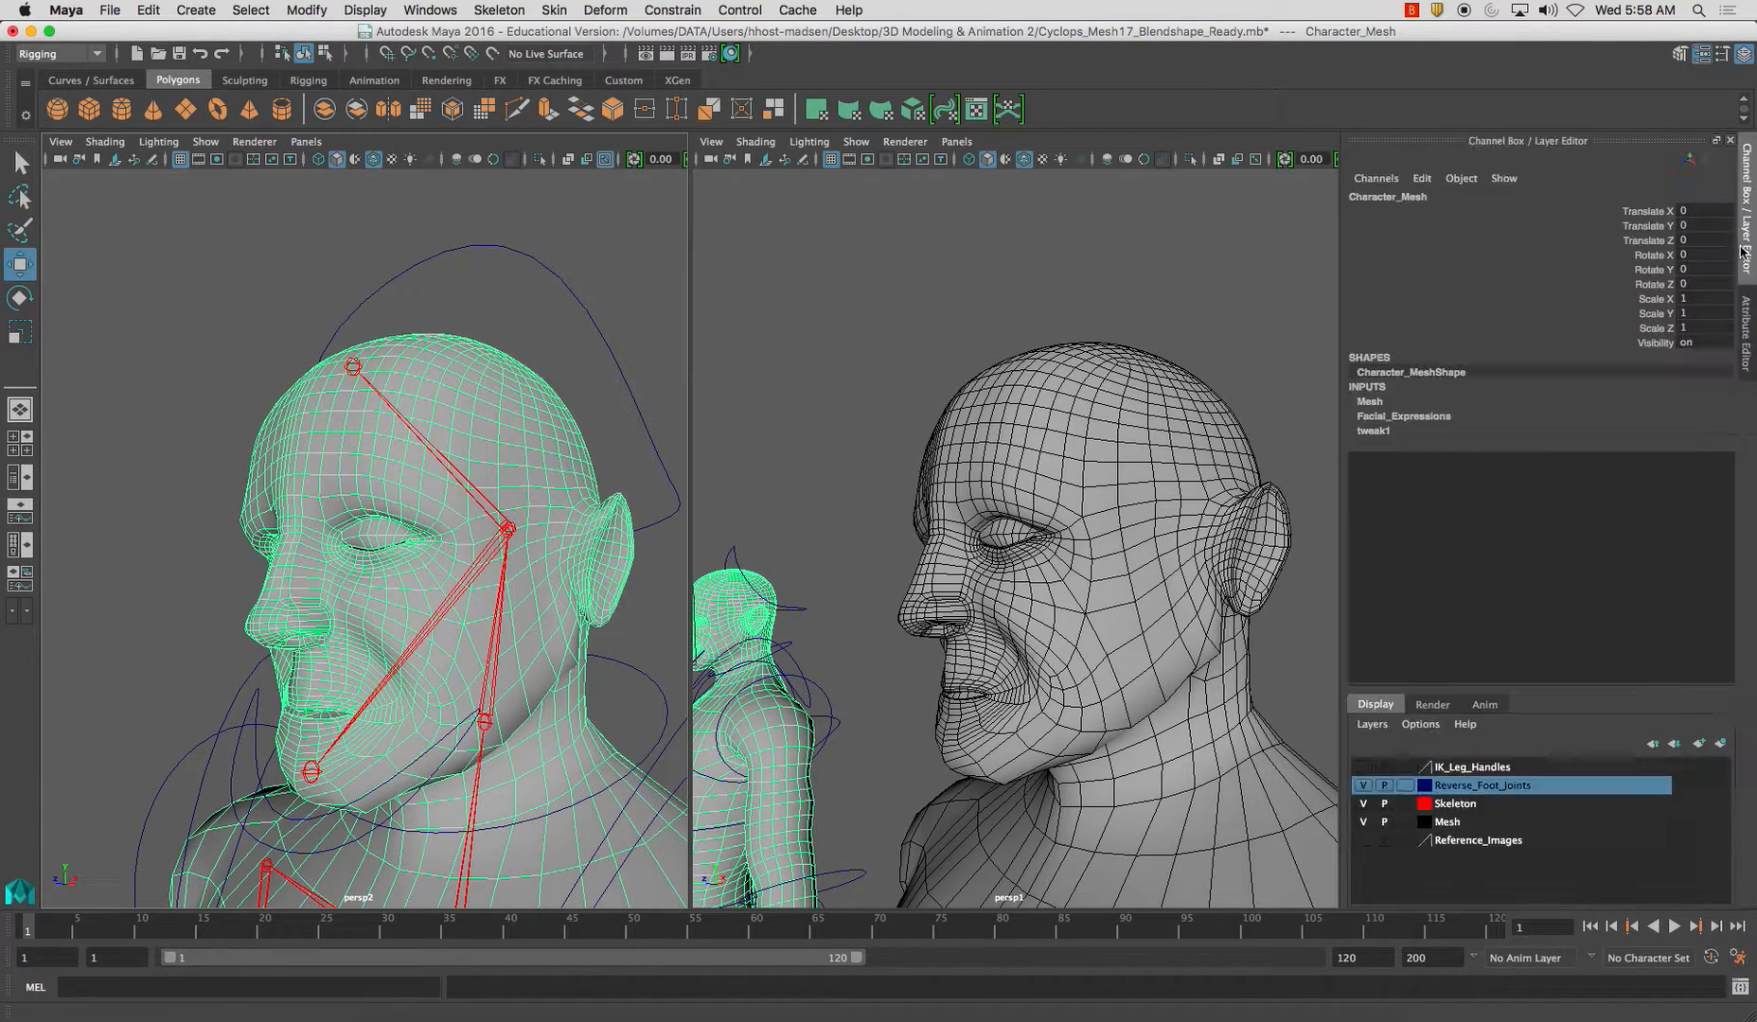
click(1607, 416)
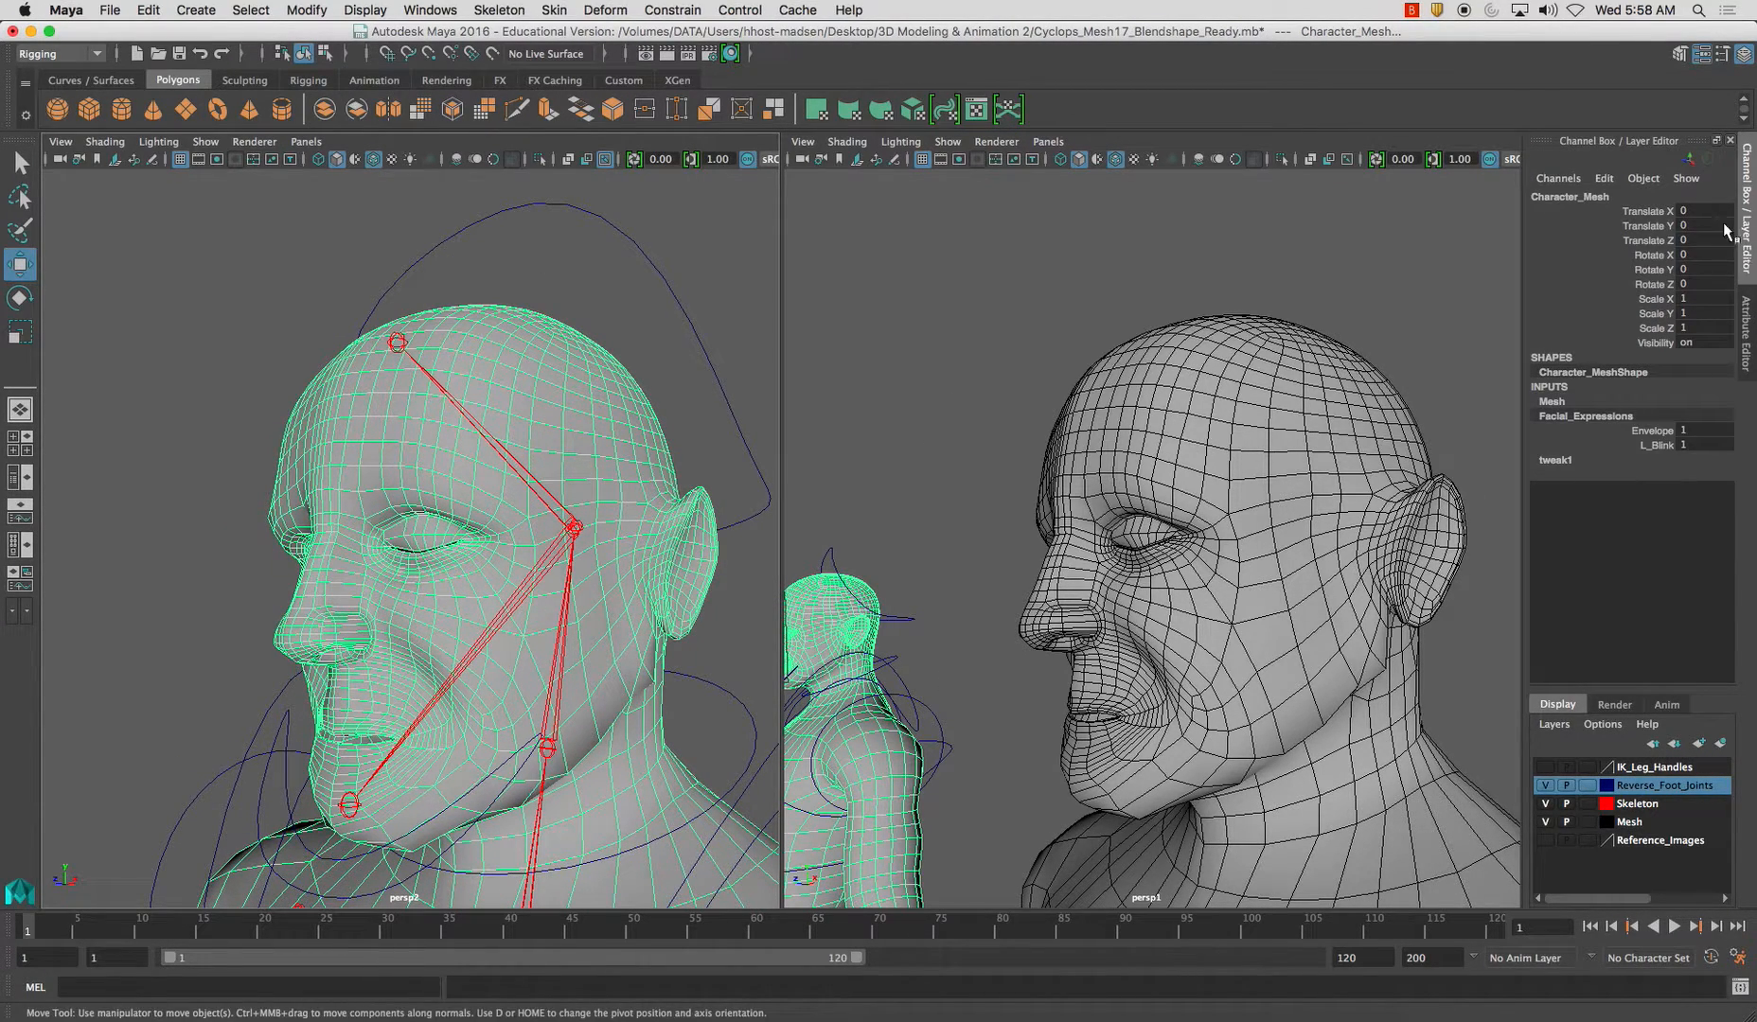
click(1658, 446)
middle_drag(525, 512, 491, 504)
alt+drag(369, 506, 485, 508)
middle_drag(486, 508, 526, 503)
alt+drag(512, 514, 602, 518)
middle_click(1096, 537)
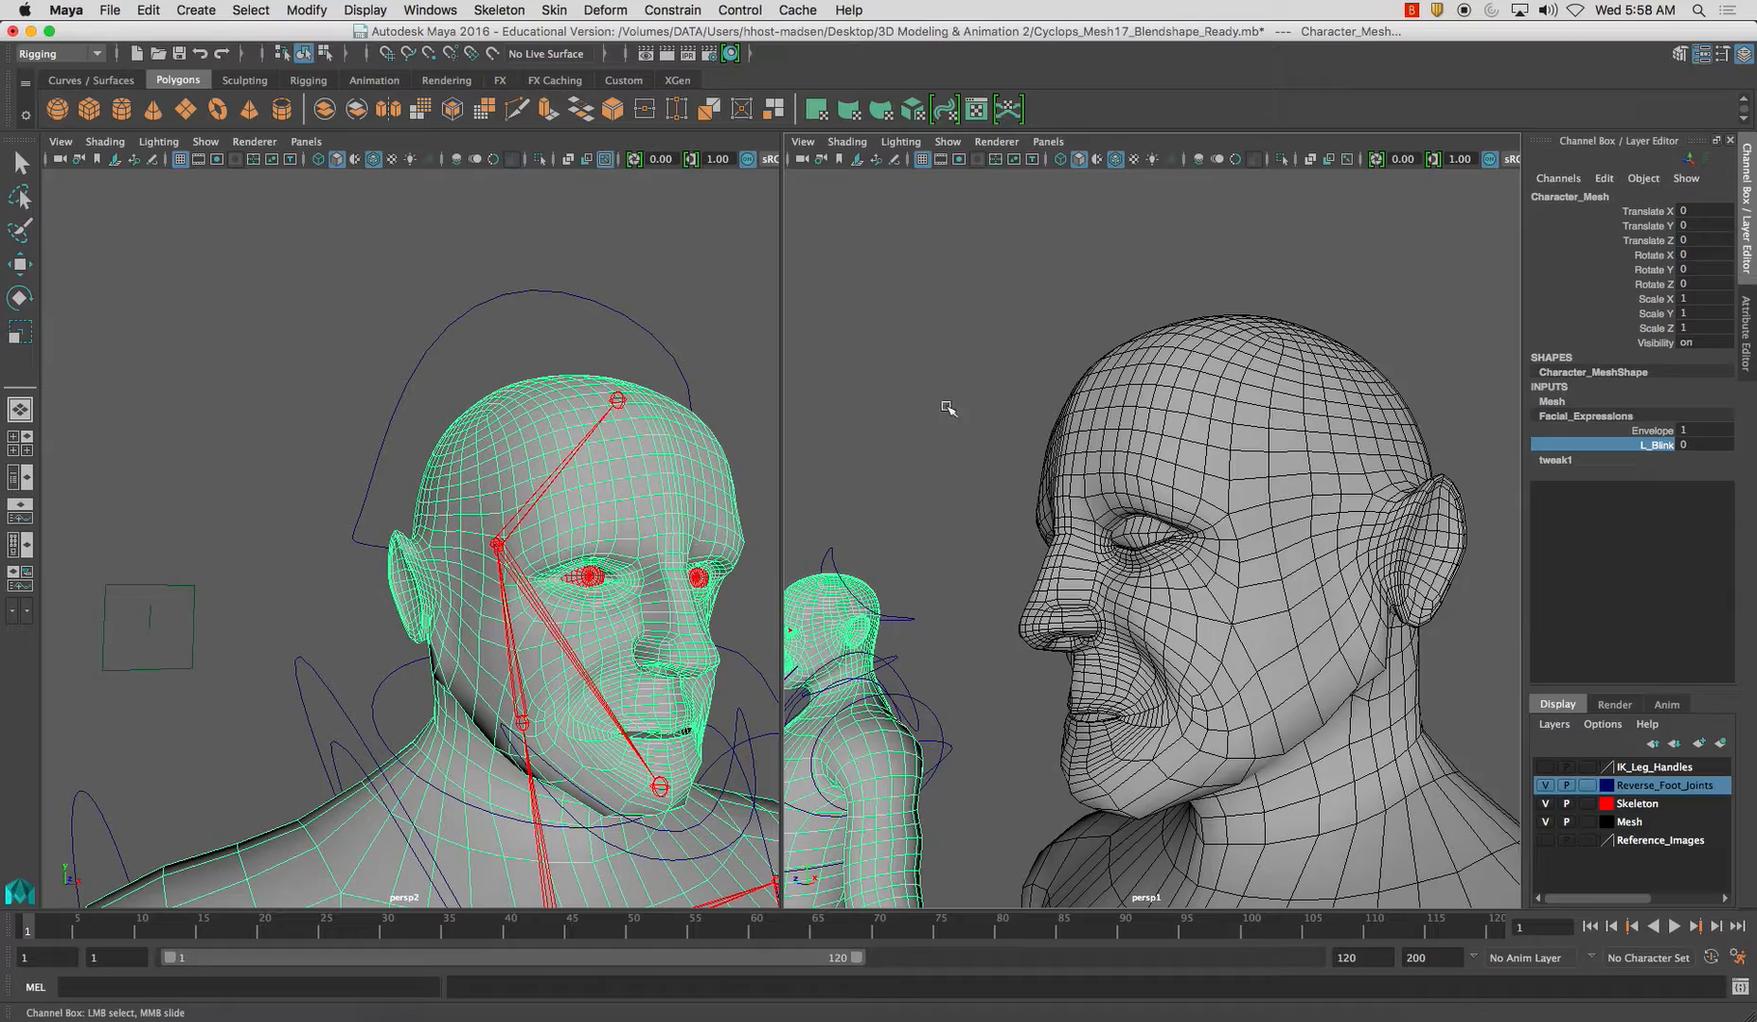
Select the Head_CTRL curve around the rigged character's head and inspect the head from the front and side.
alt+drag(691, 392, 447, 446)
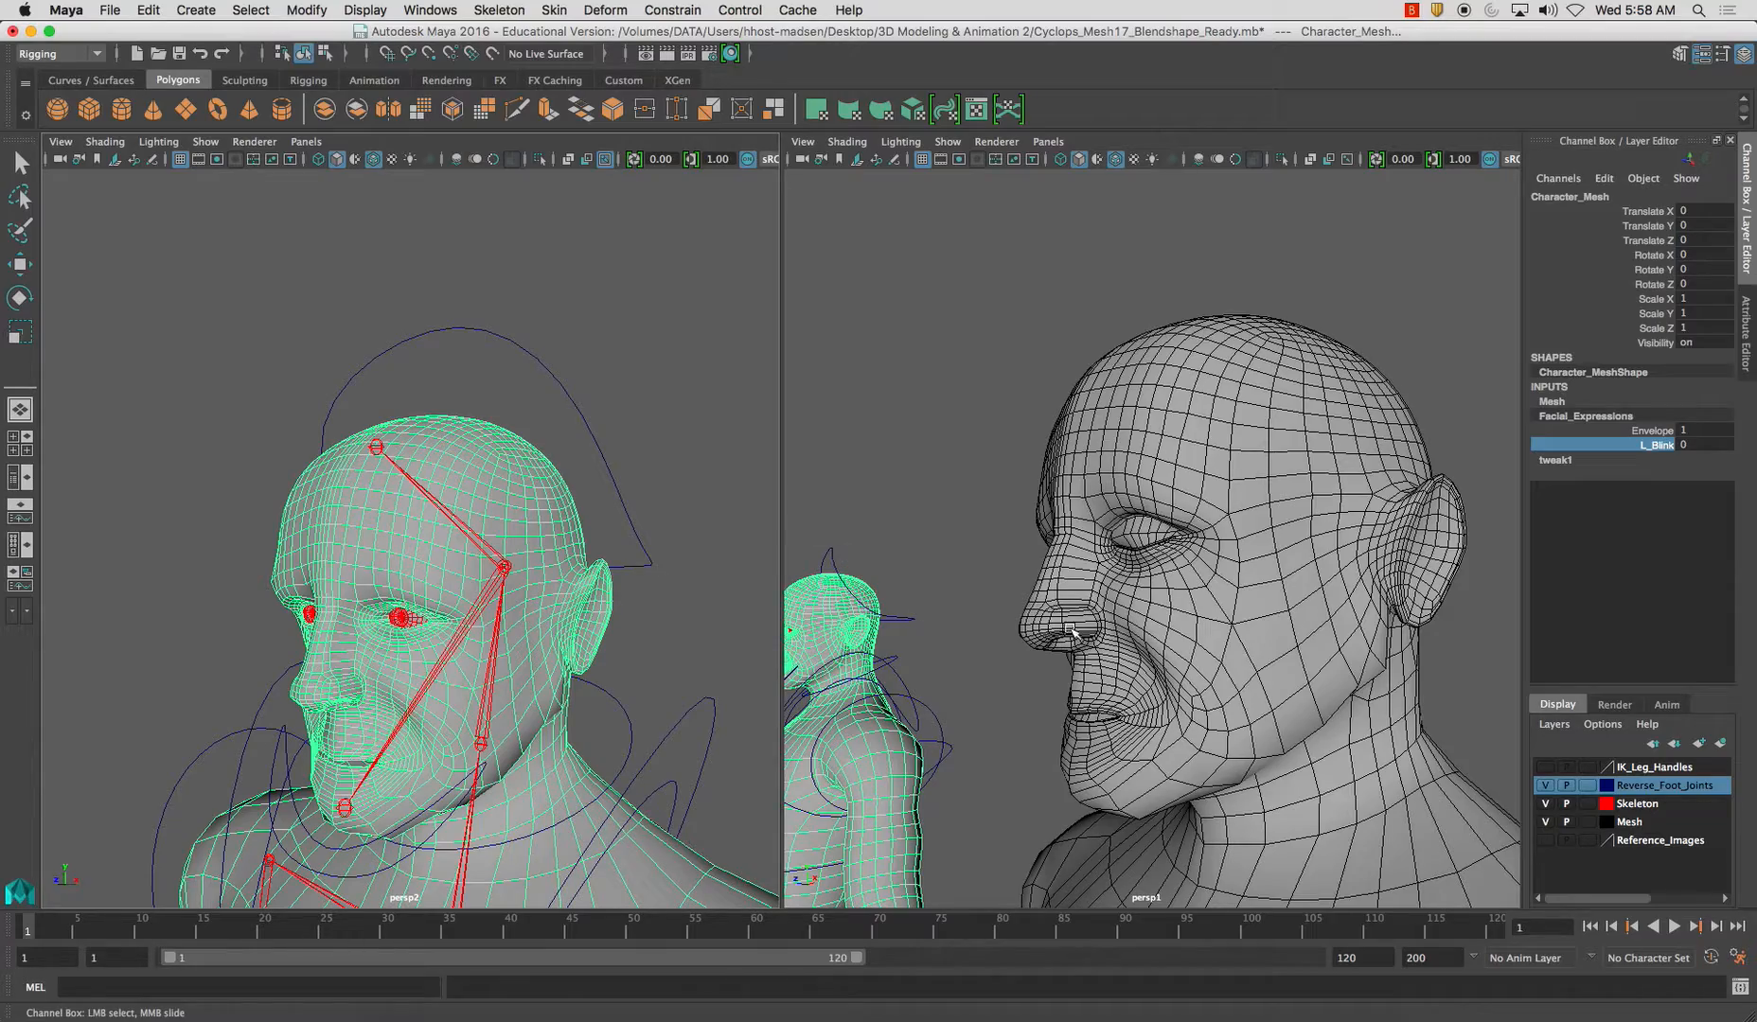
alt+drag(520, 622, 547, 576)
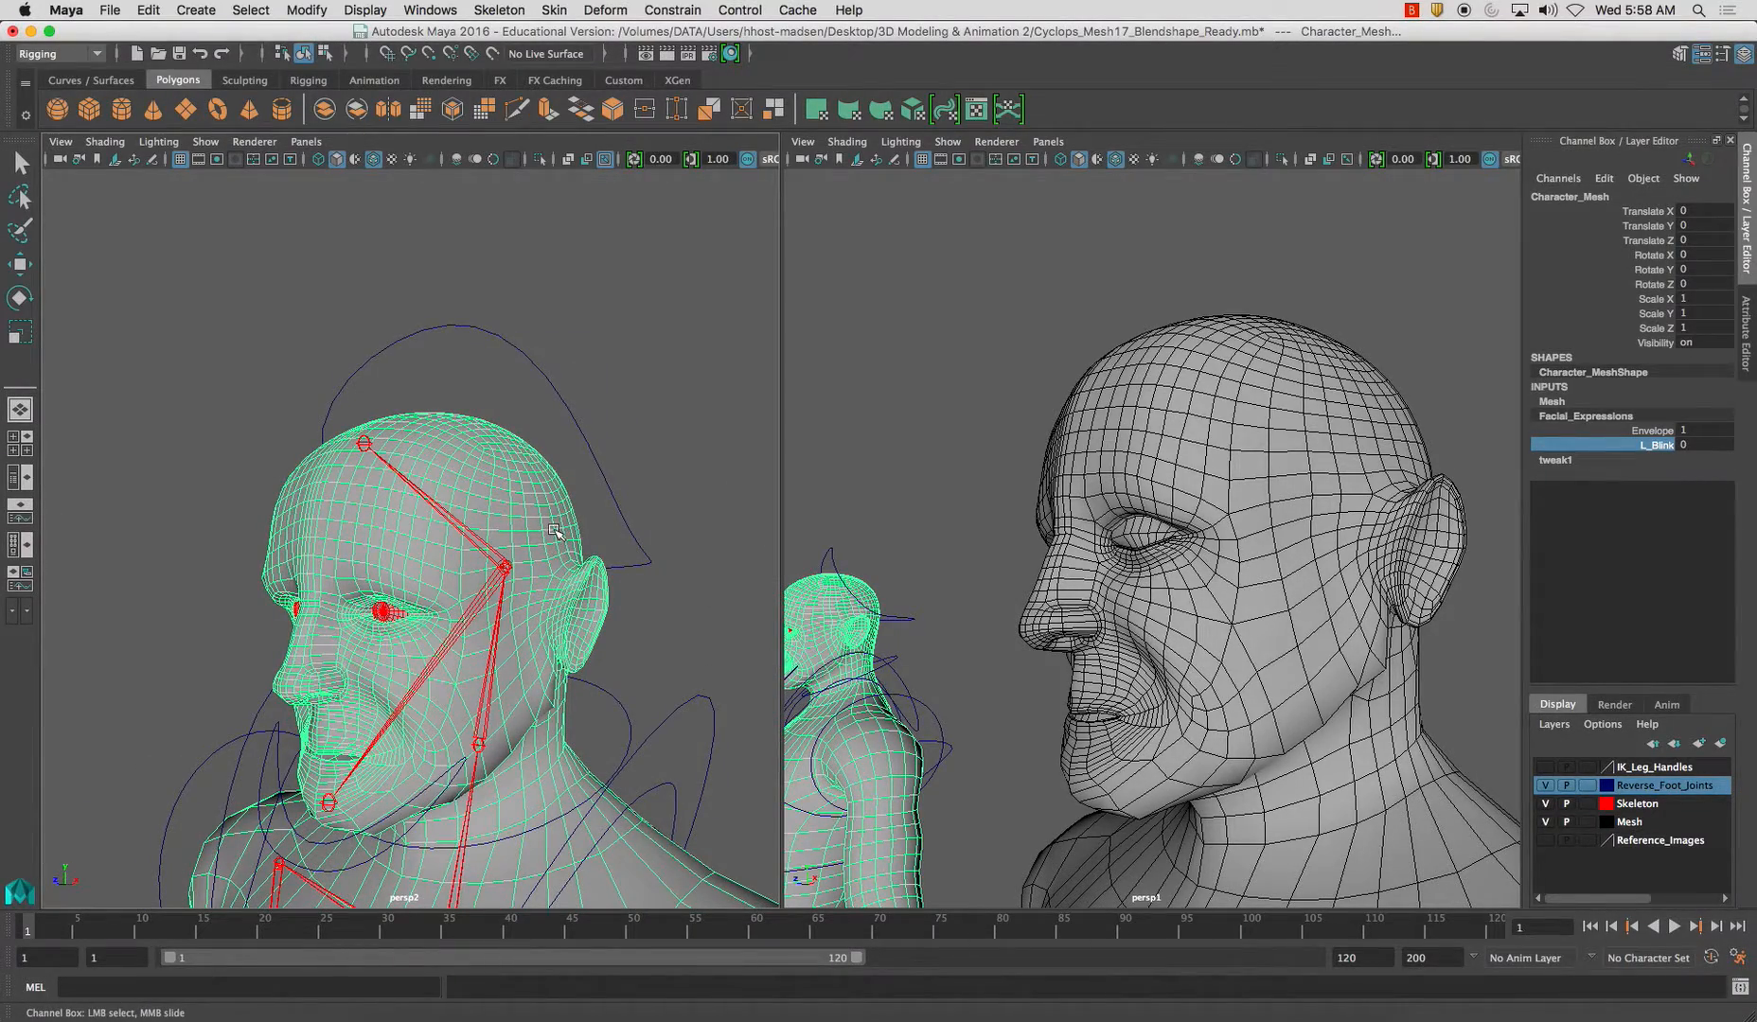
click(559, 418)
key(w)
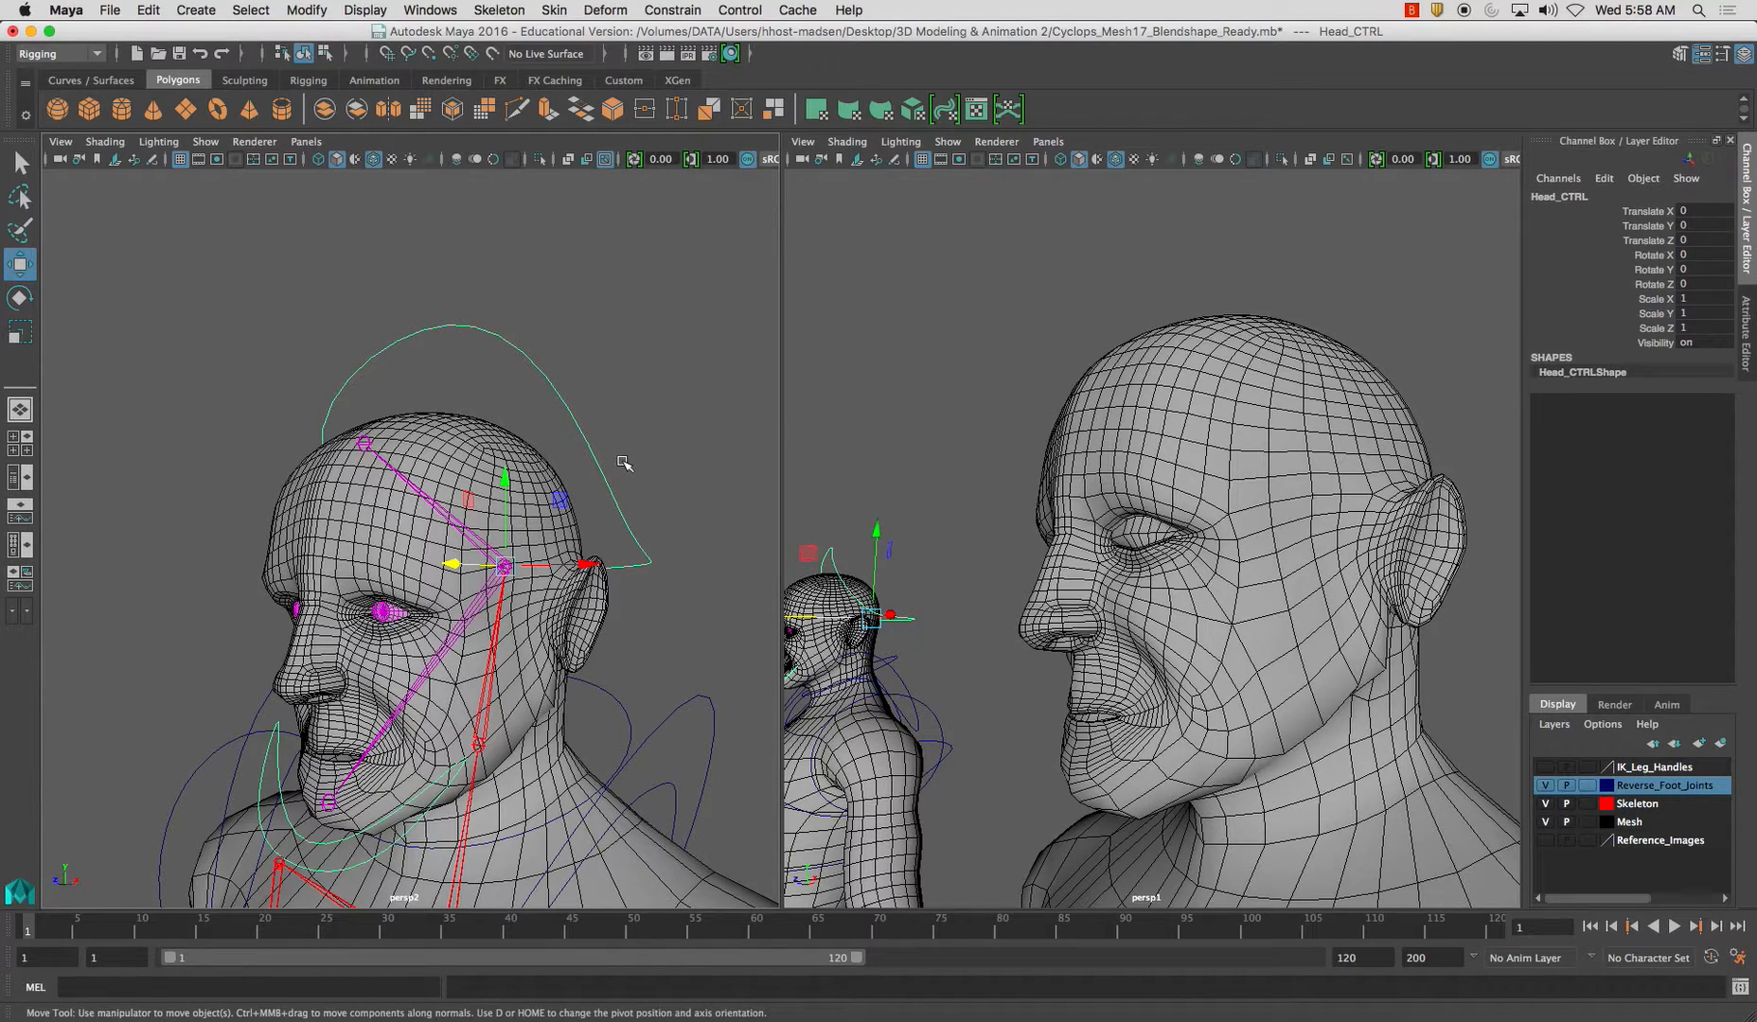
alt+drag(612, 538, 585, 492)
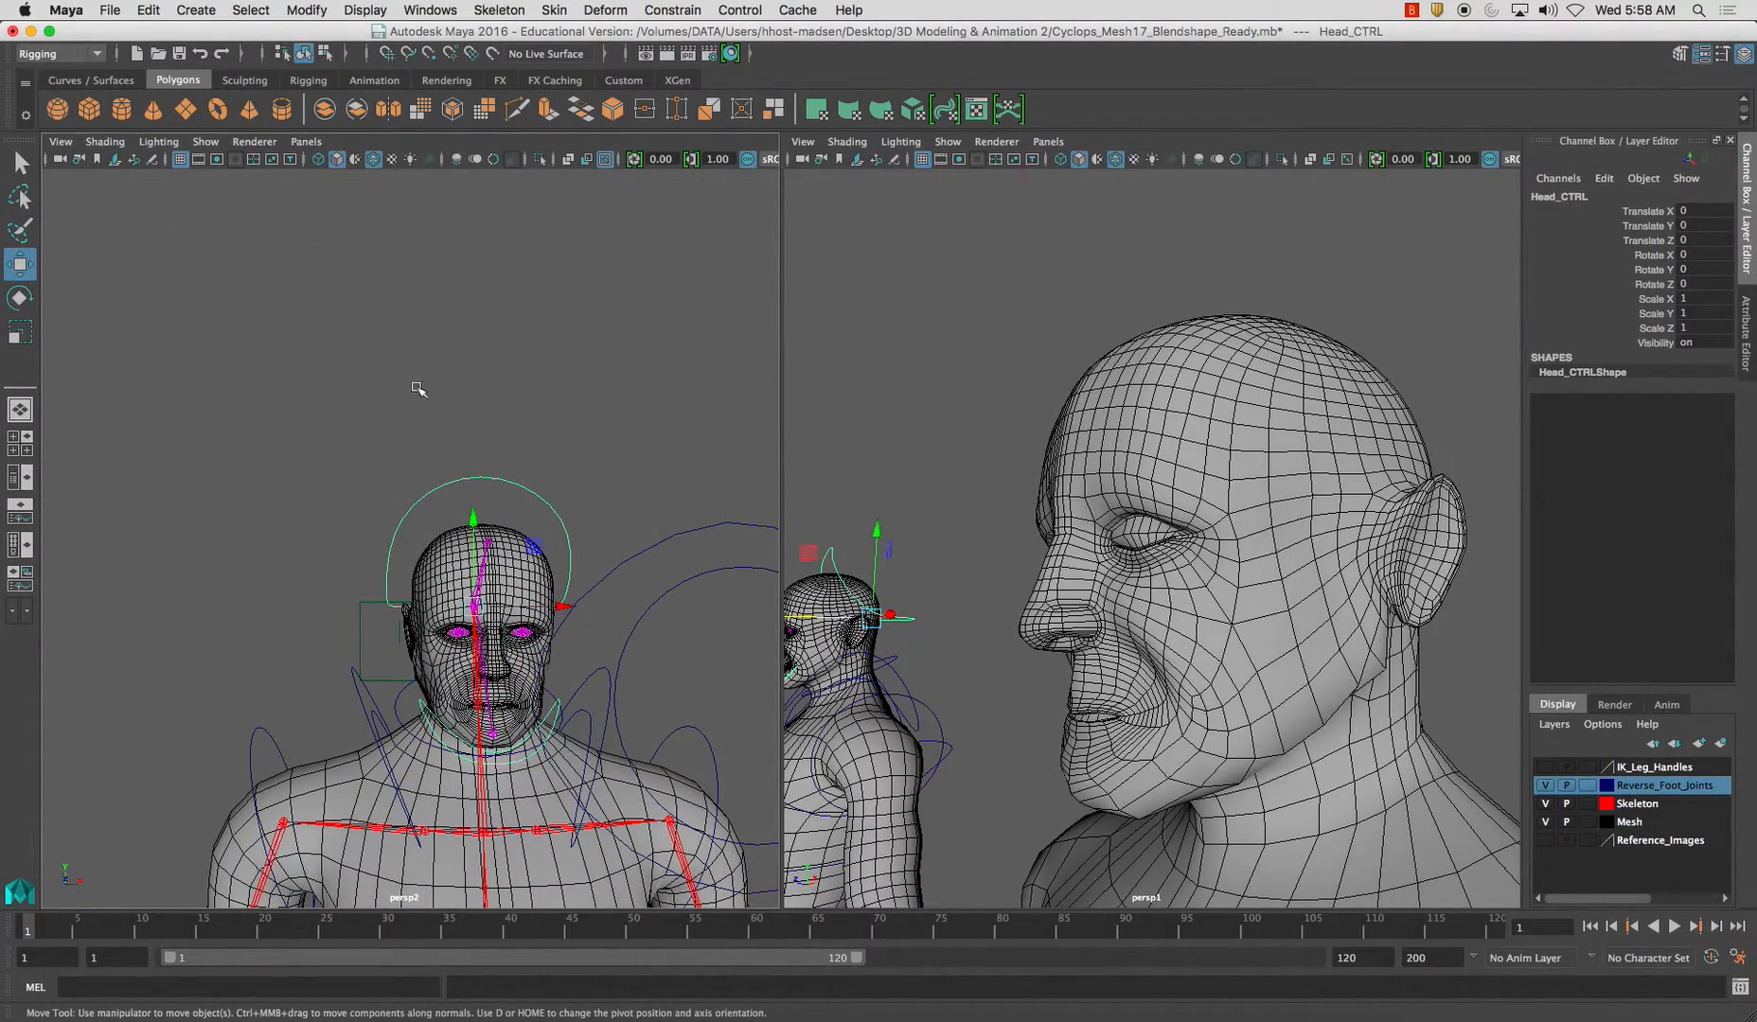
alt+drag(384, 438, 471, 478)
scroll(472, 480, down, 2)
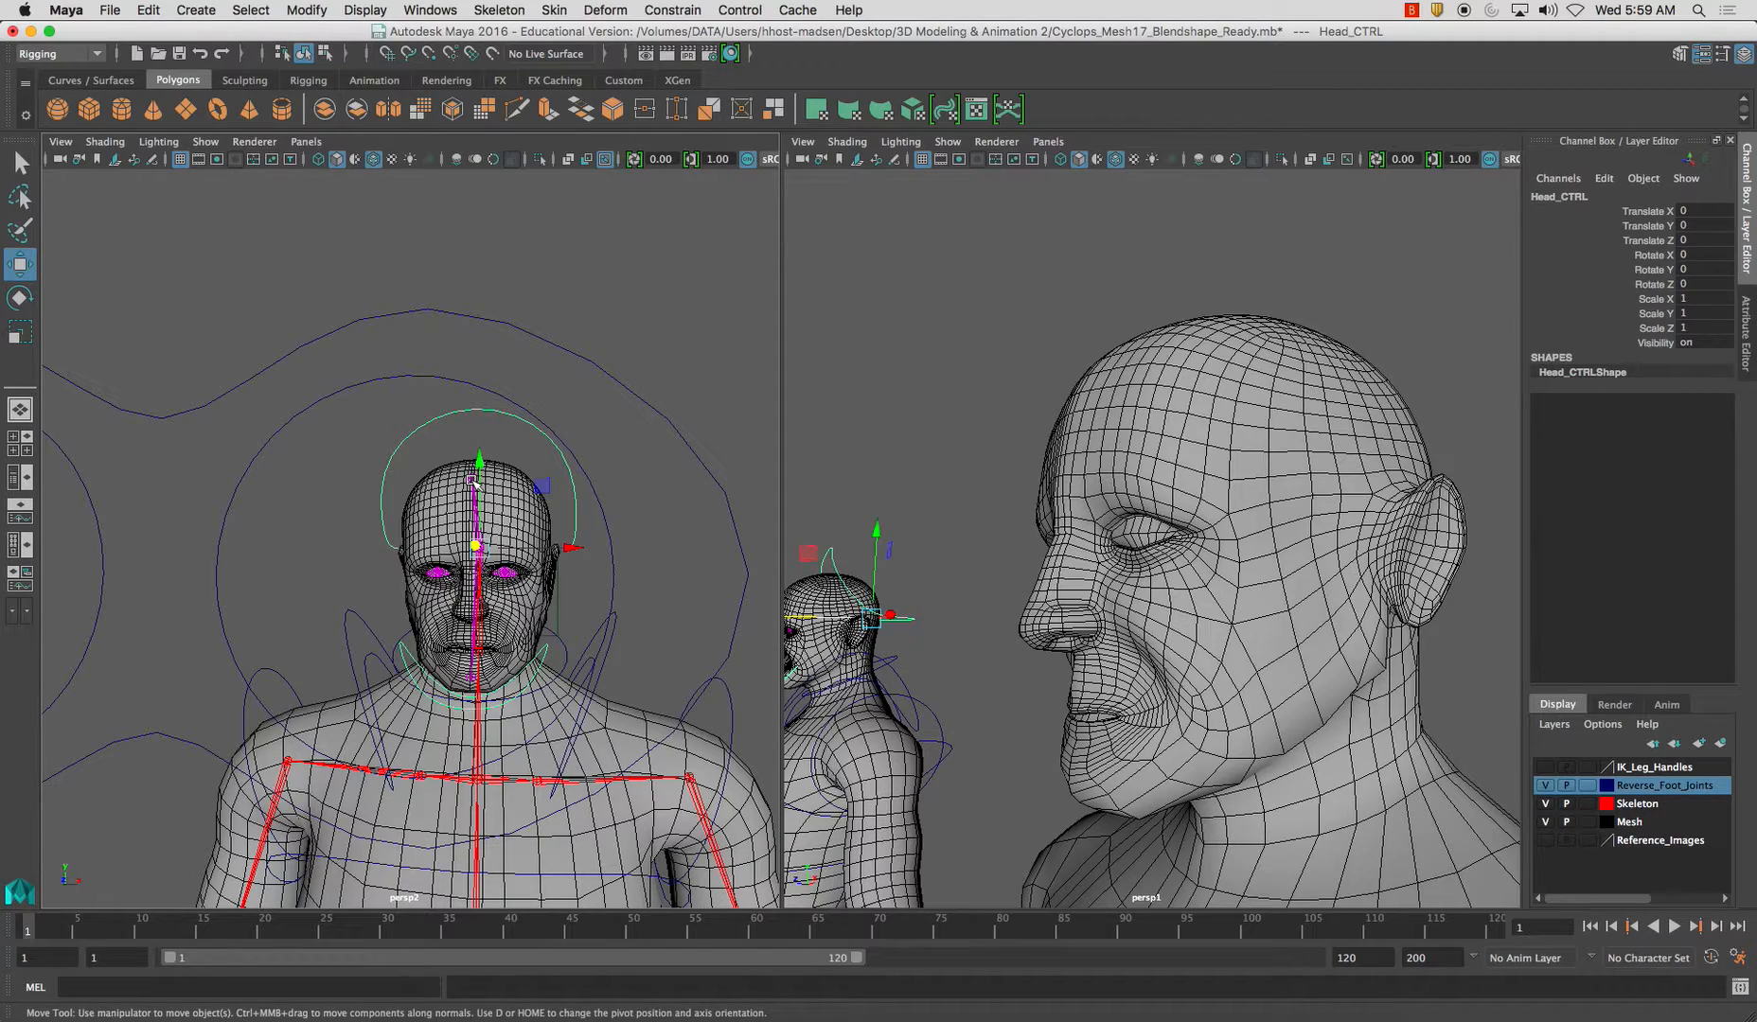
alt+drag(474, 502, 503, 450)
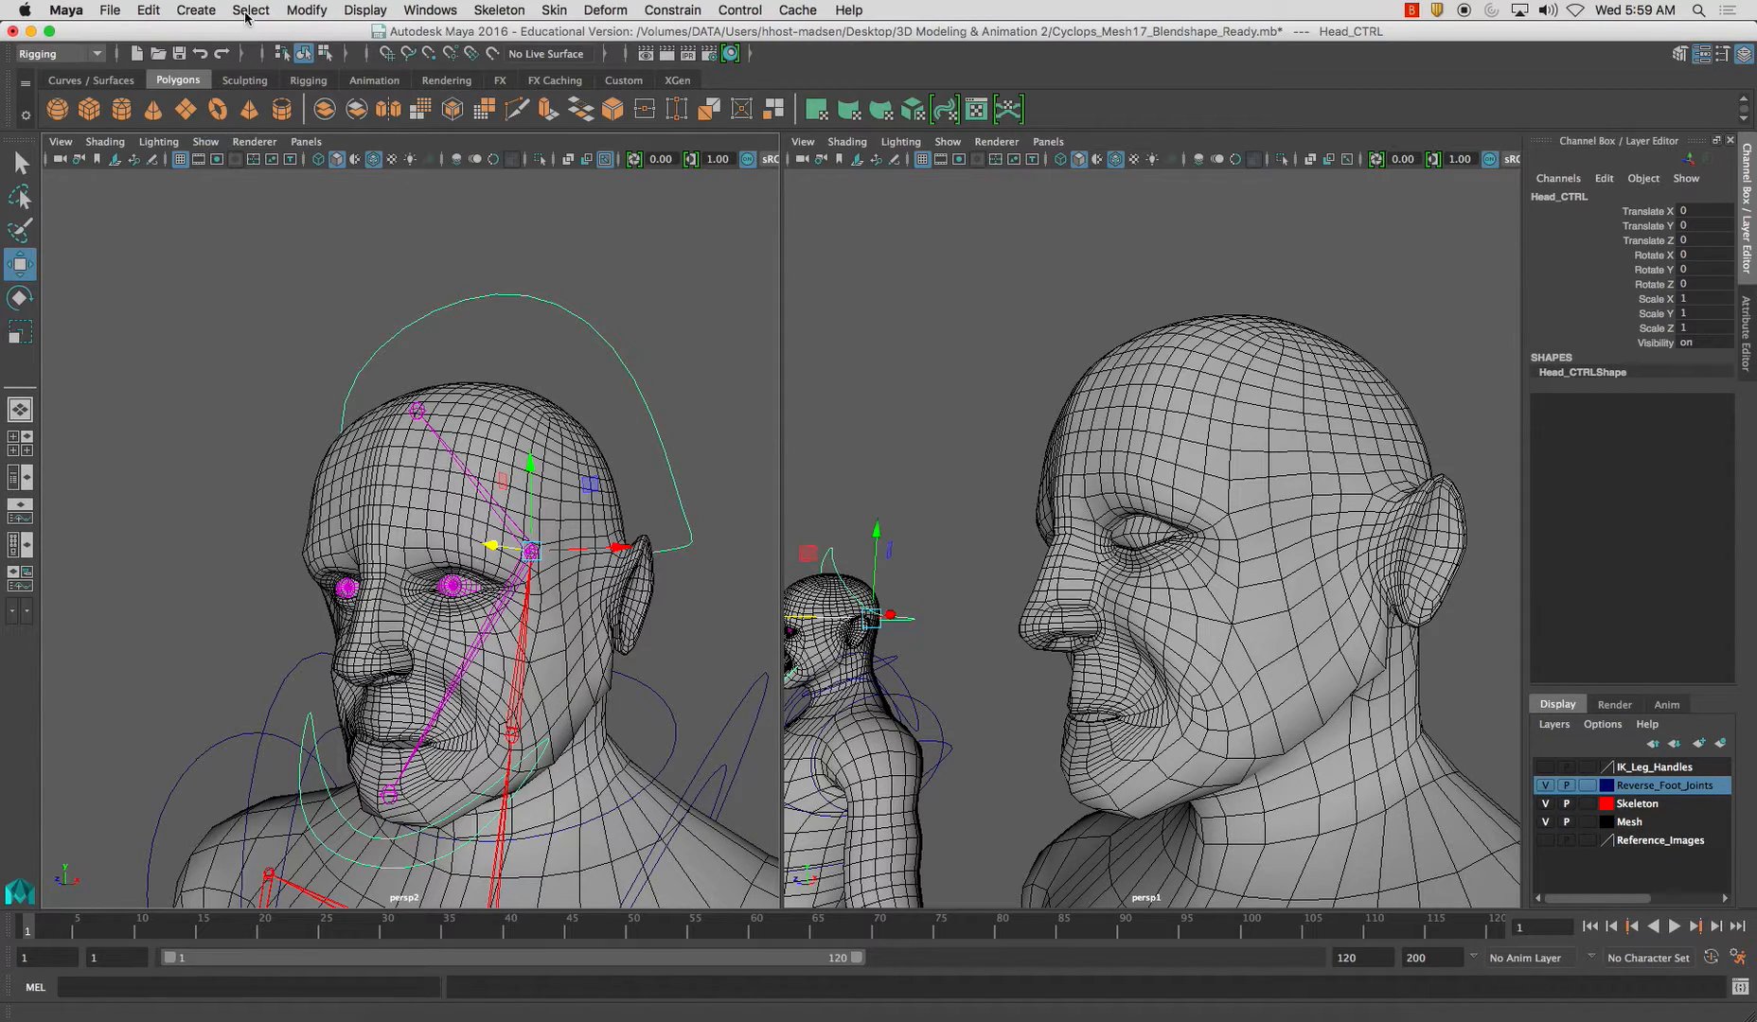
Add a displayable float attribute named facialExpressions to Head_CTRL.
click(292, 9)
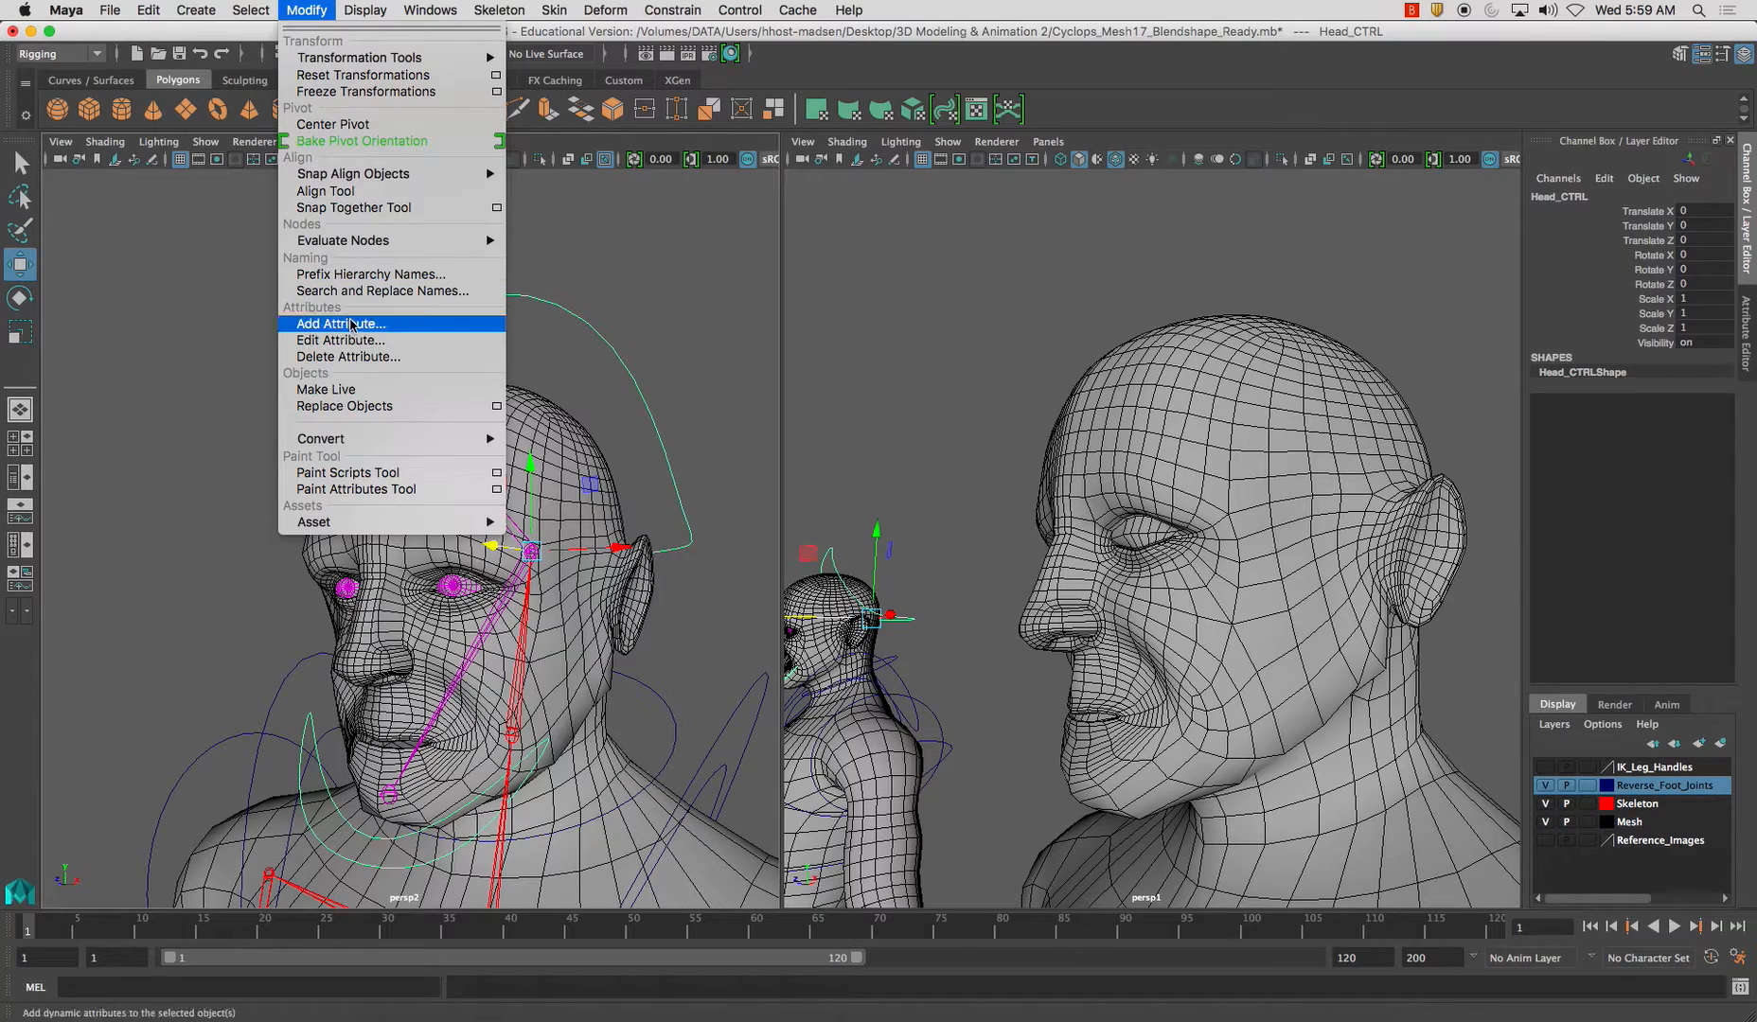
click(350, 326)
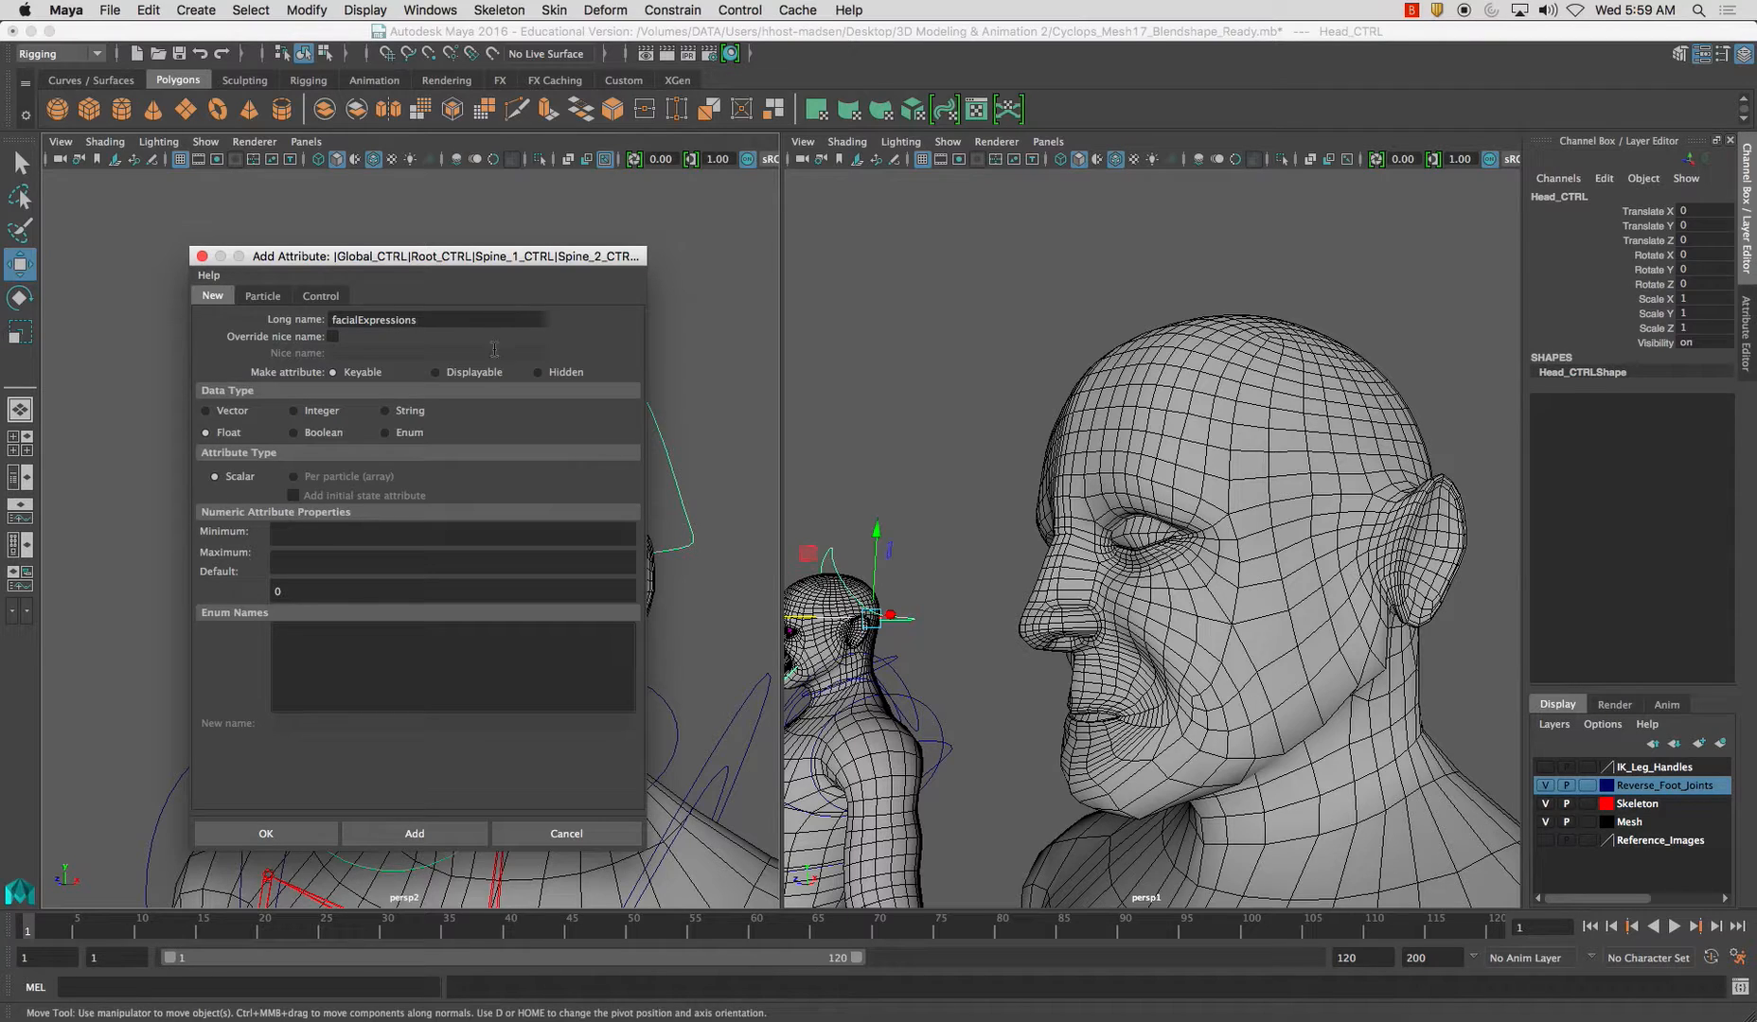
click(439, 822)
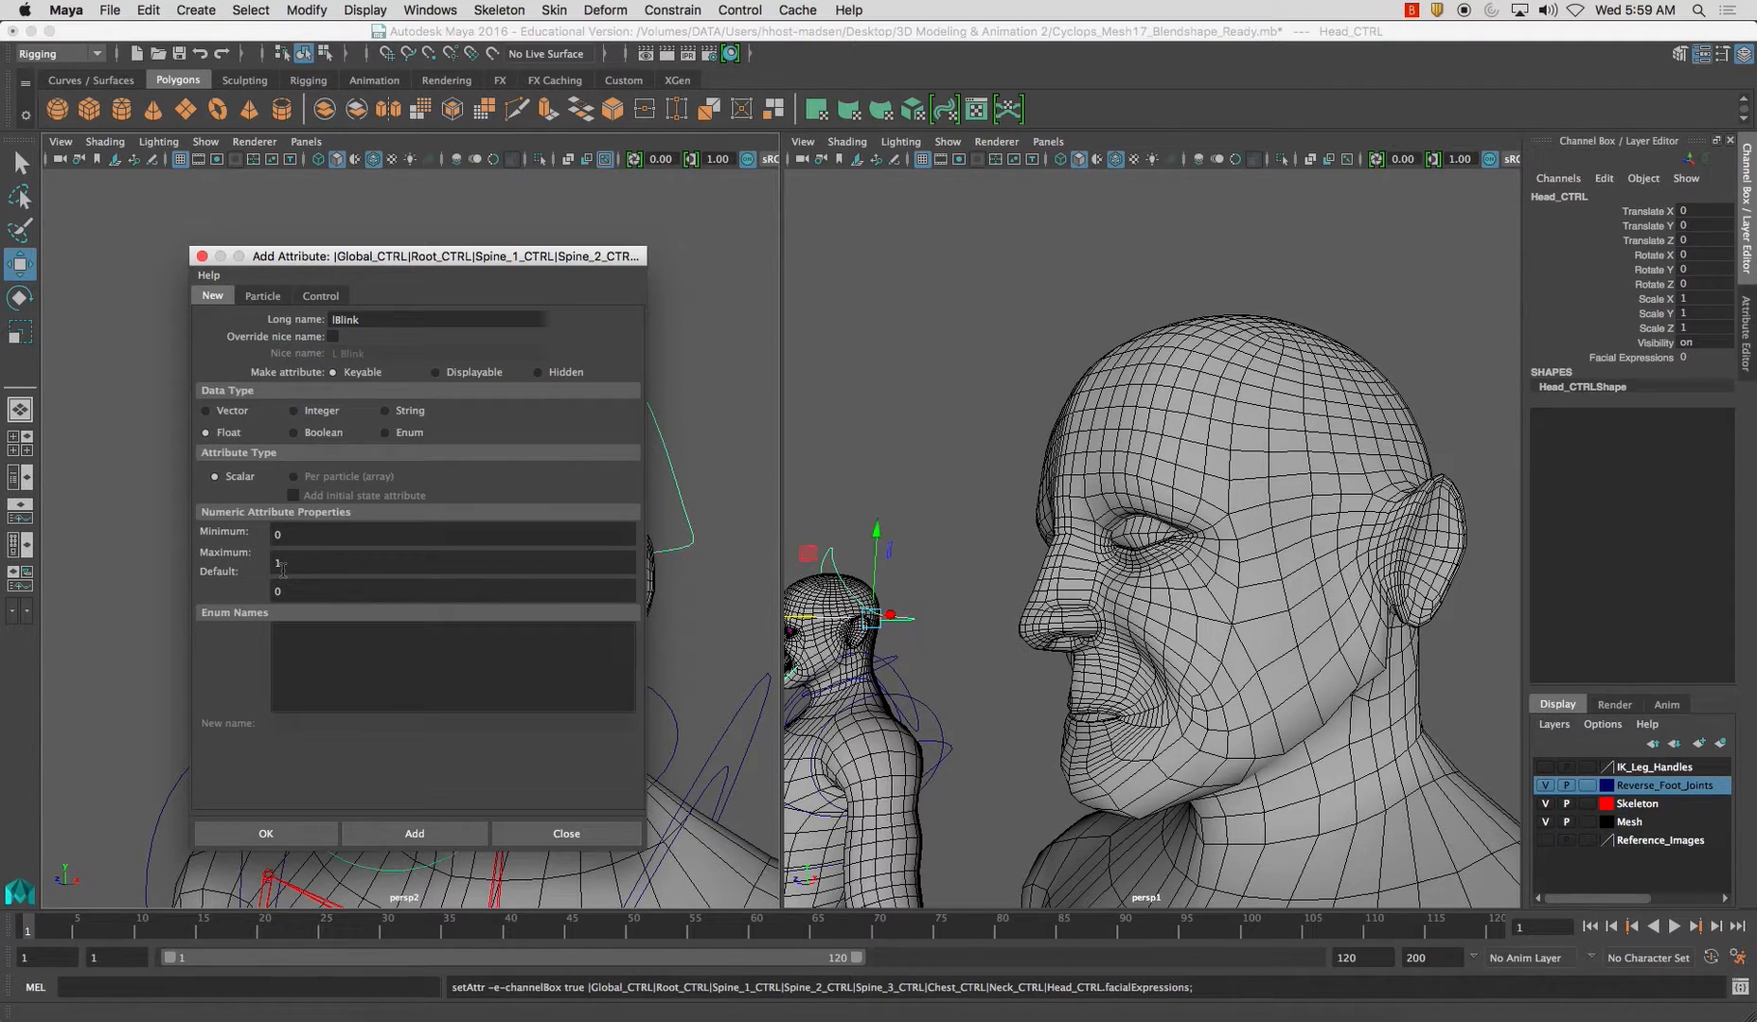
Add a keyable float attribute lBlink to Head_CTRL with minimum 0, maximum 1 and default 0, and finish adding attributes.
click(380, 836)
click(277, 837)
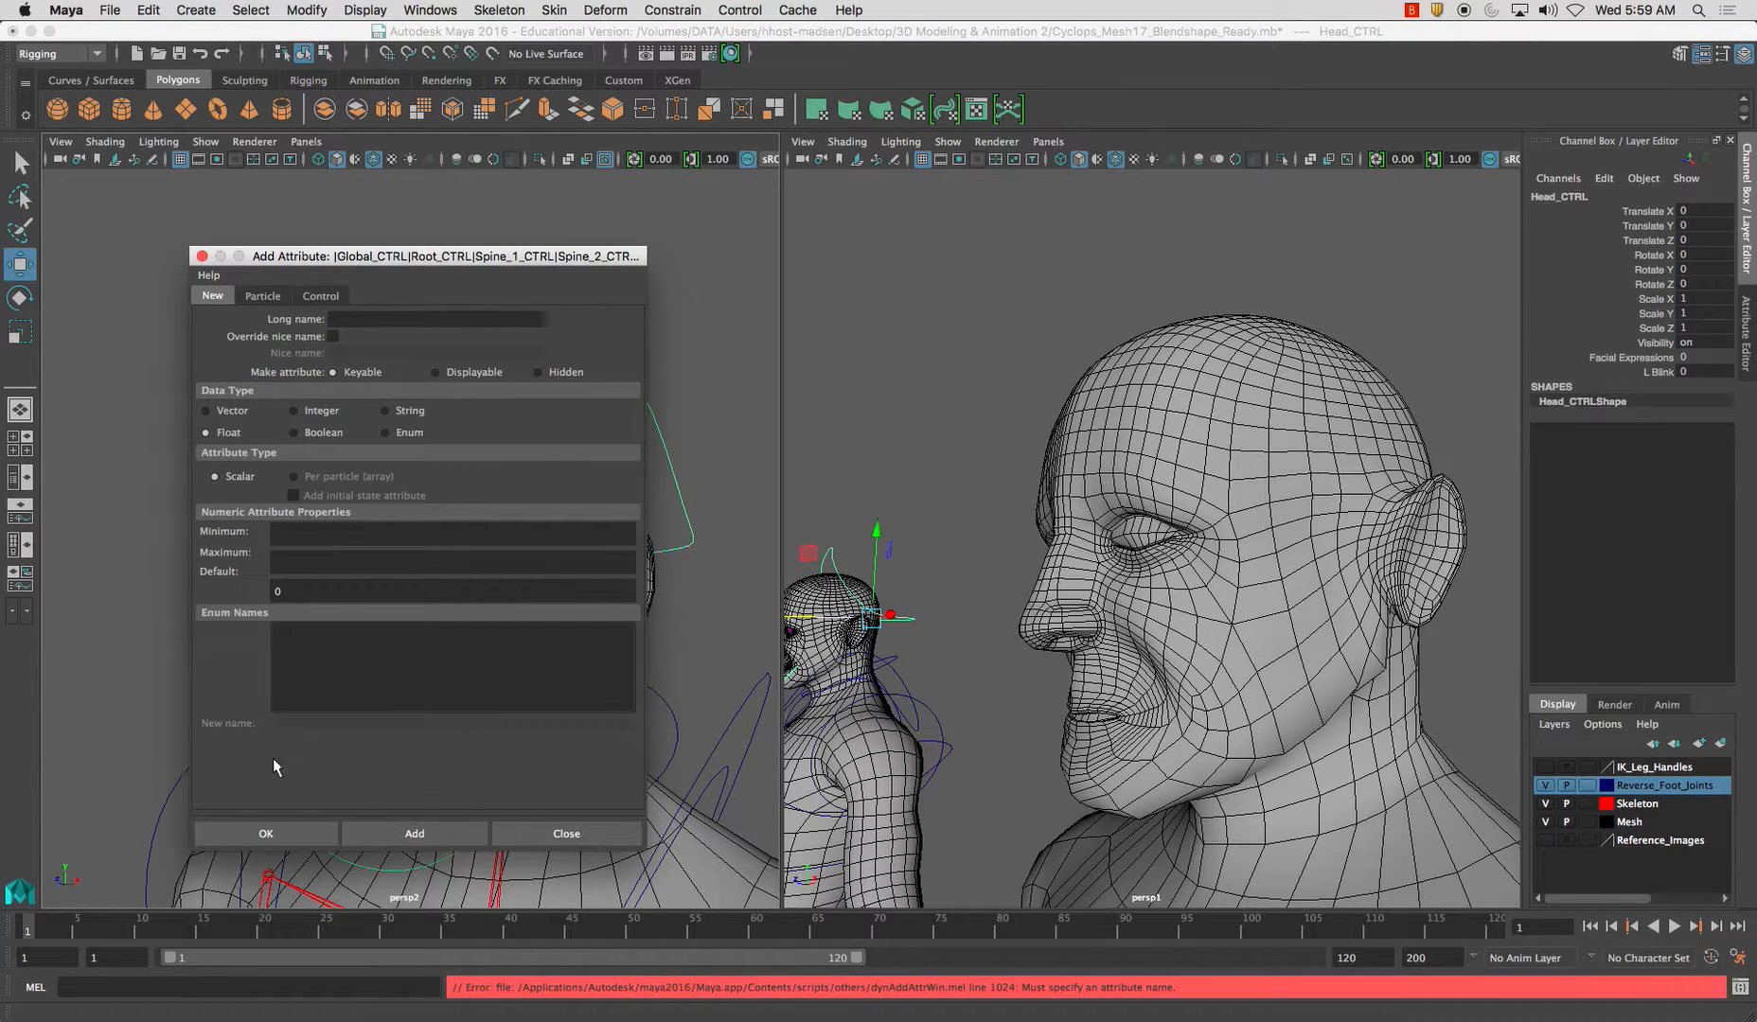
click(521, 831)
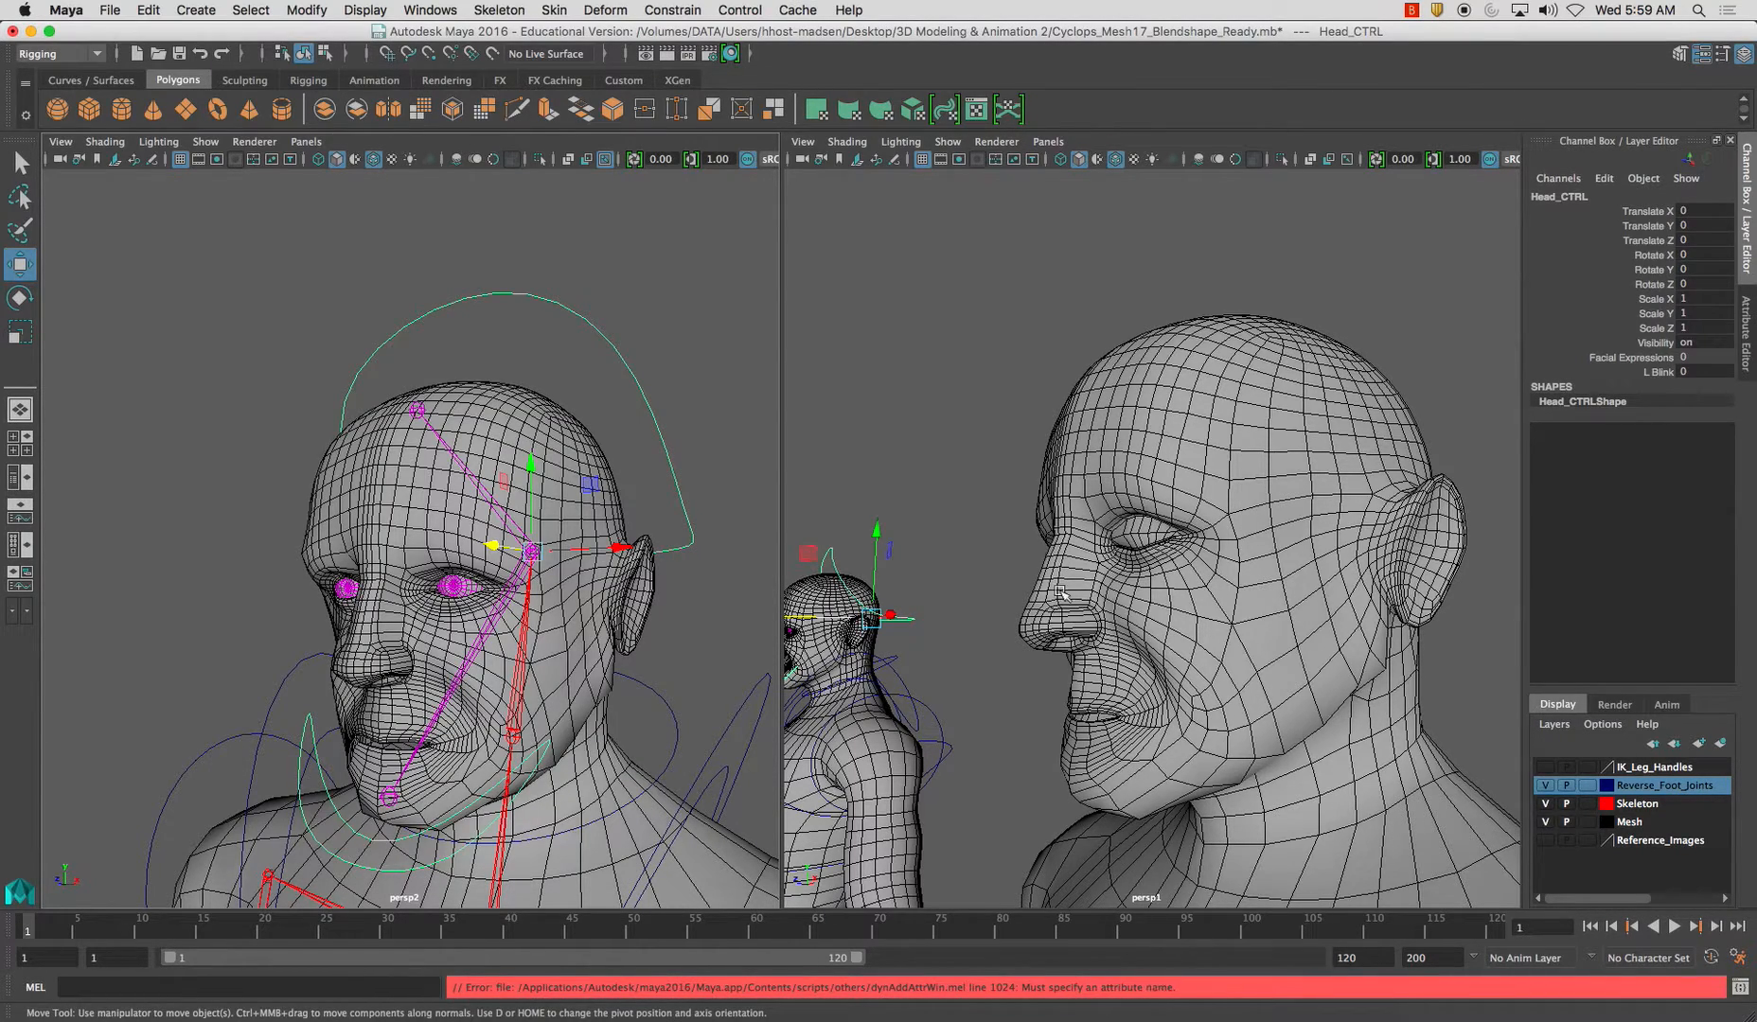
Check the new L Blink attribute on Head_CTRL.
click(1652, 373)
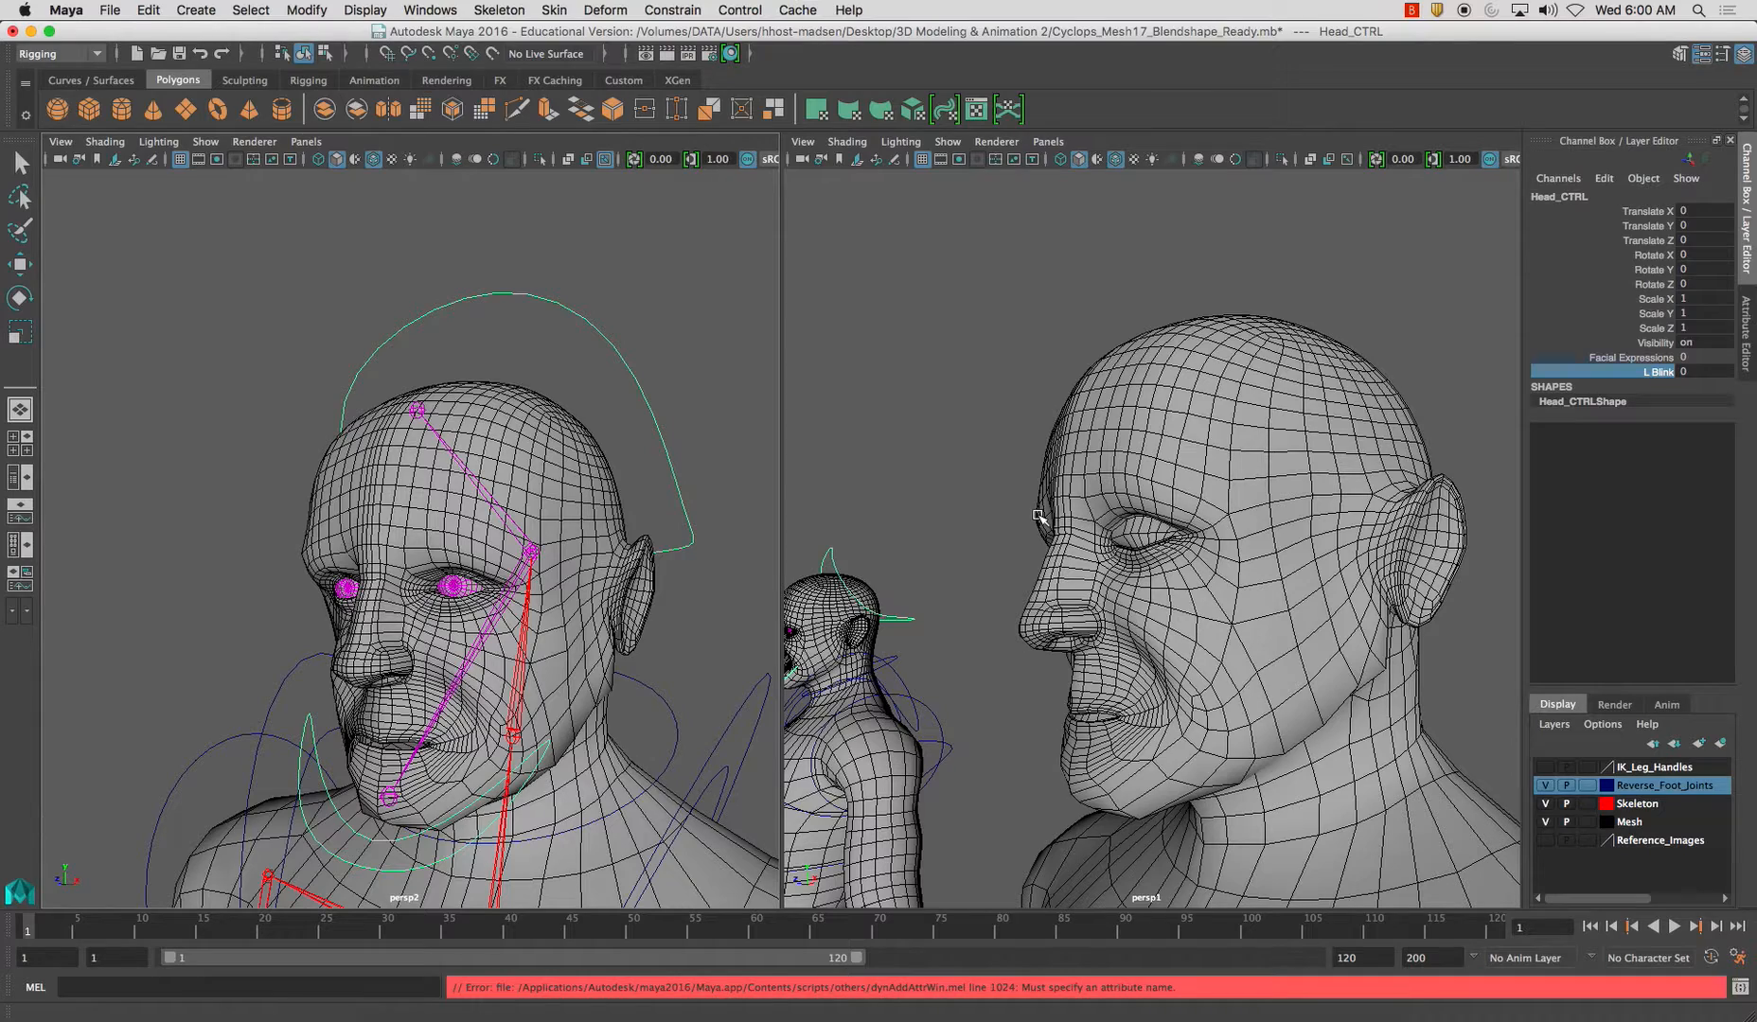
click(1012, 465)
click(677, 473)
Select Character_Mesh on the rigged character and expand its Facial_Expressions input to examine the blend shape weights.
alt+drag(885, 532, 994, 503)
alt+drag(856, 634, 855, 565)
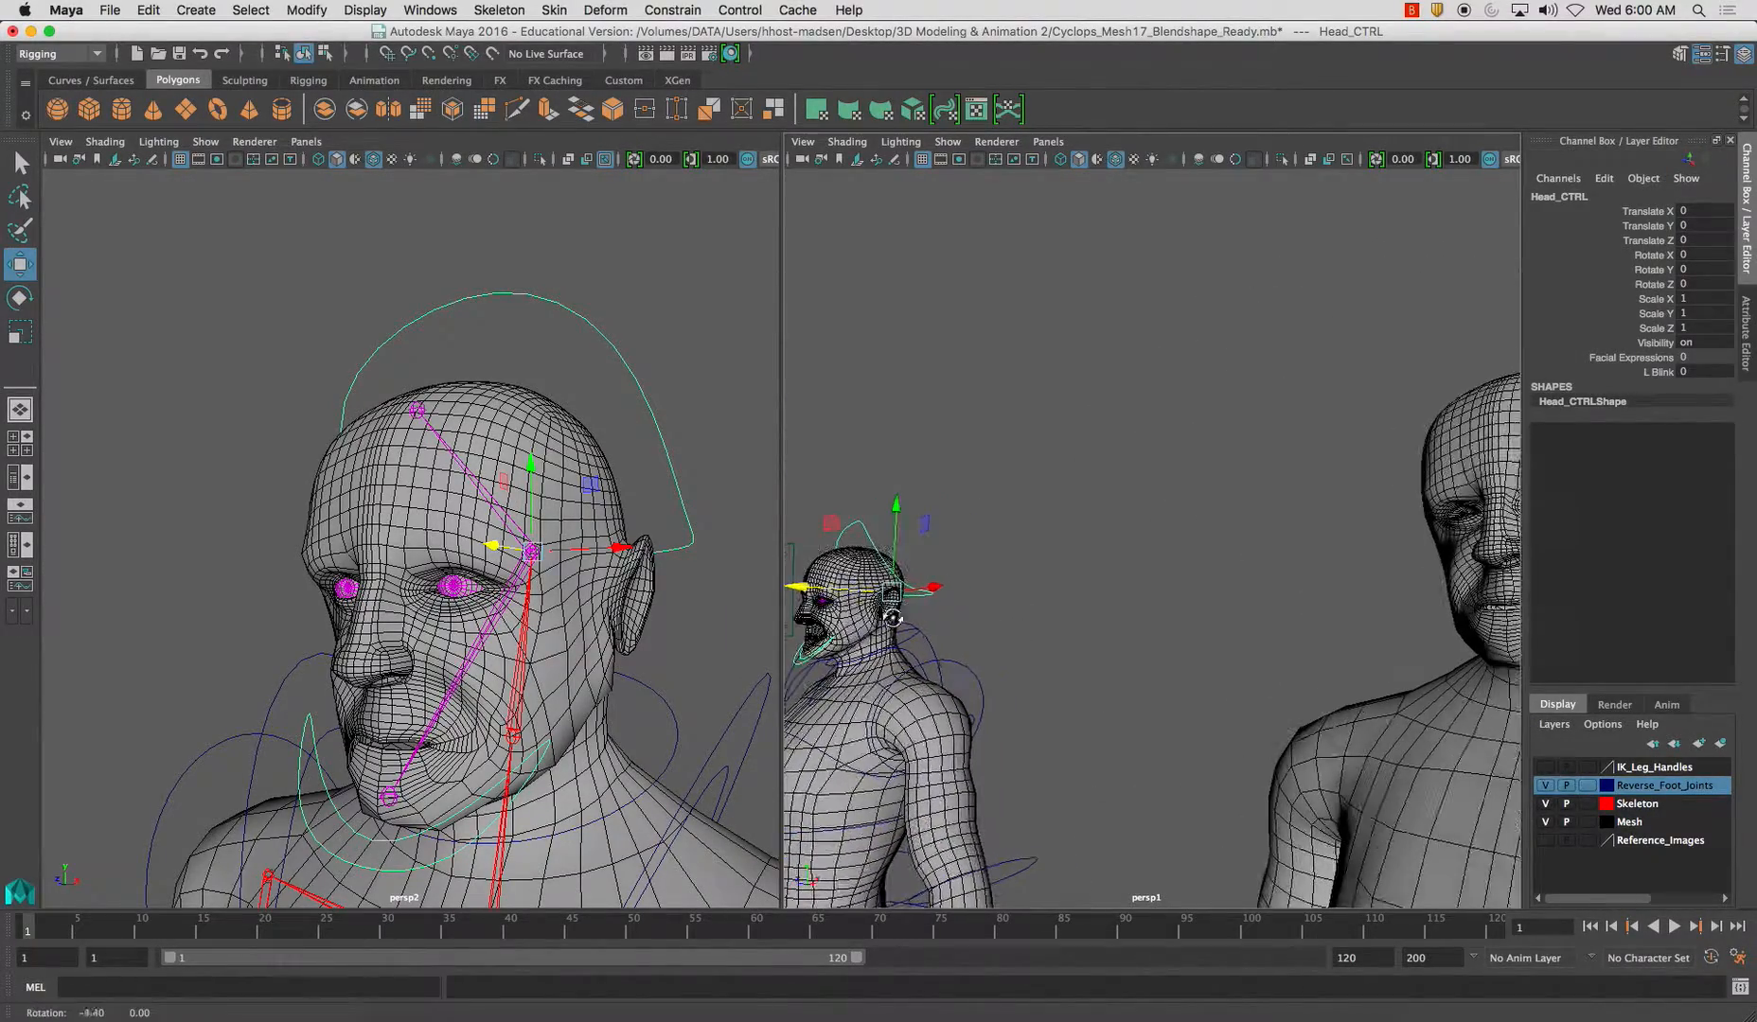
click(855, 565)
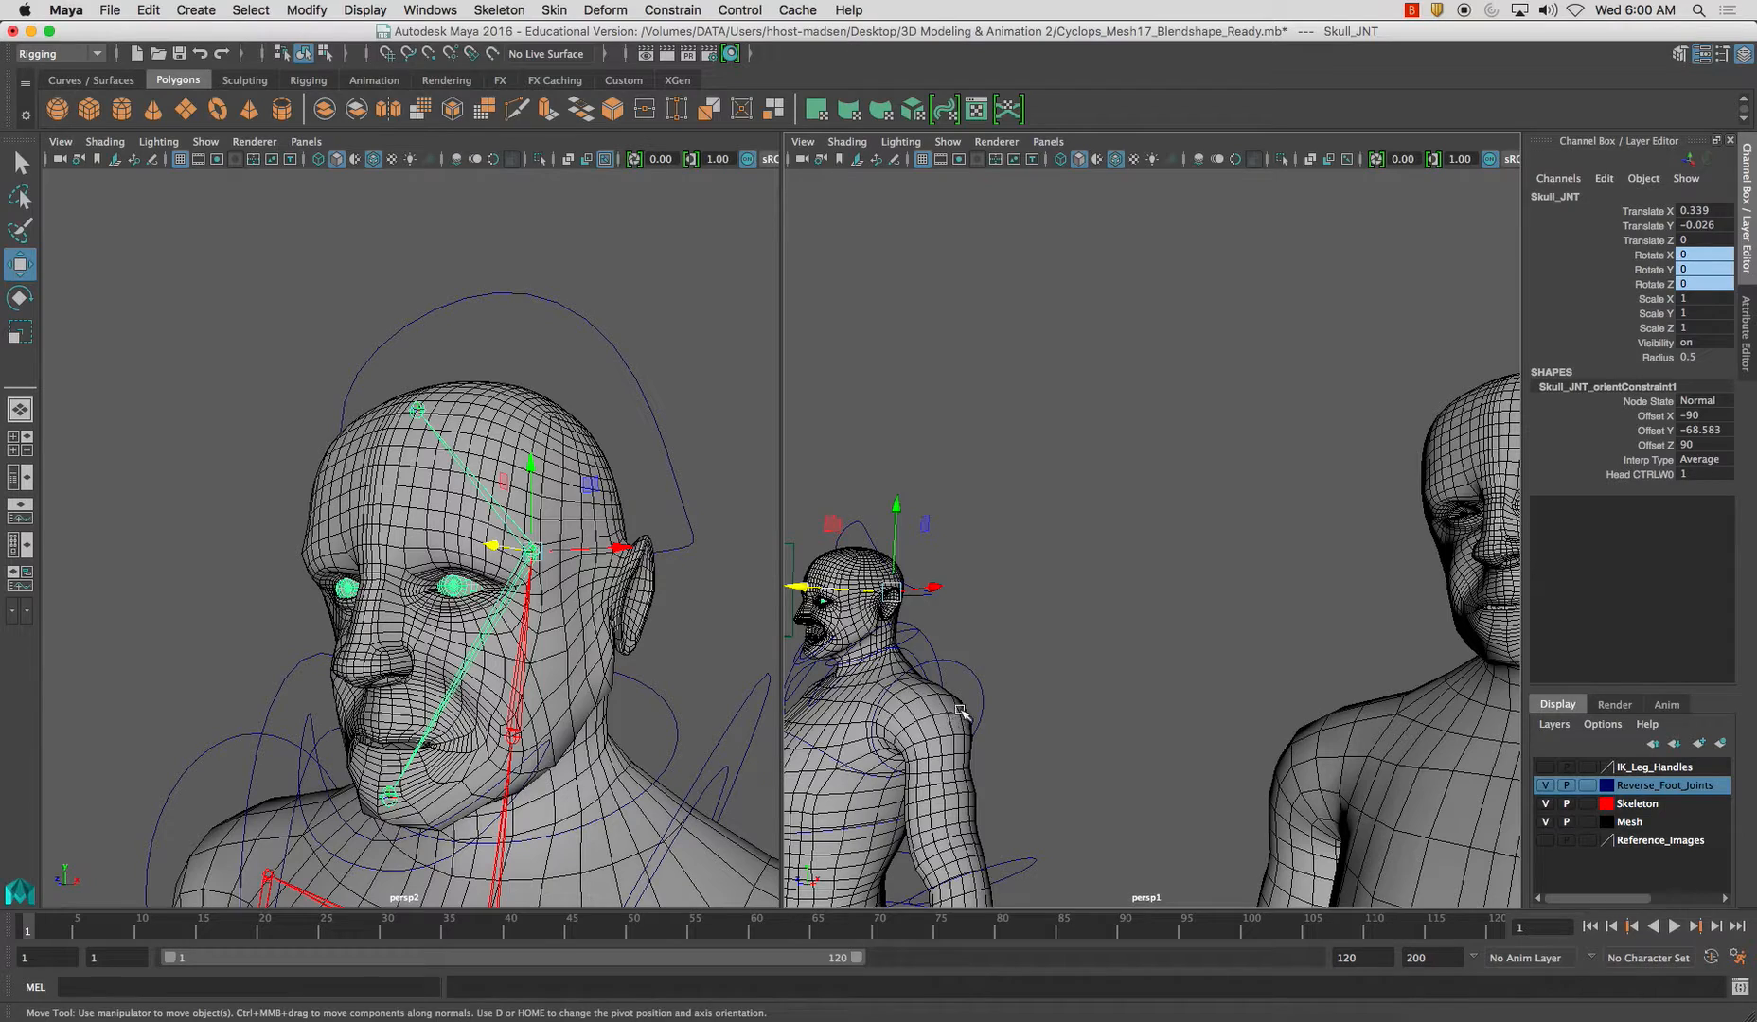
click(949, 710)
click(431, 11)
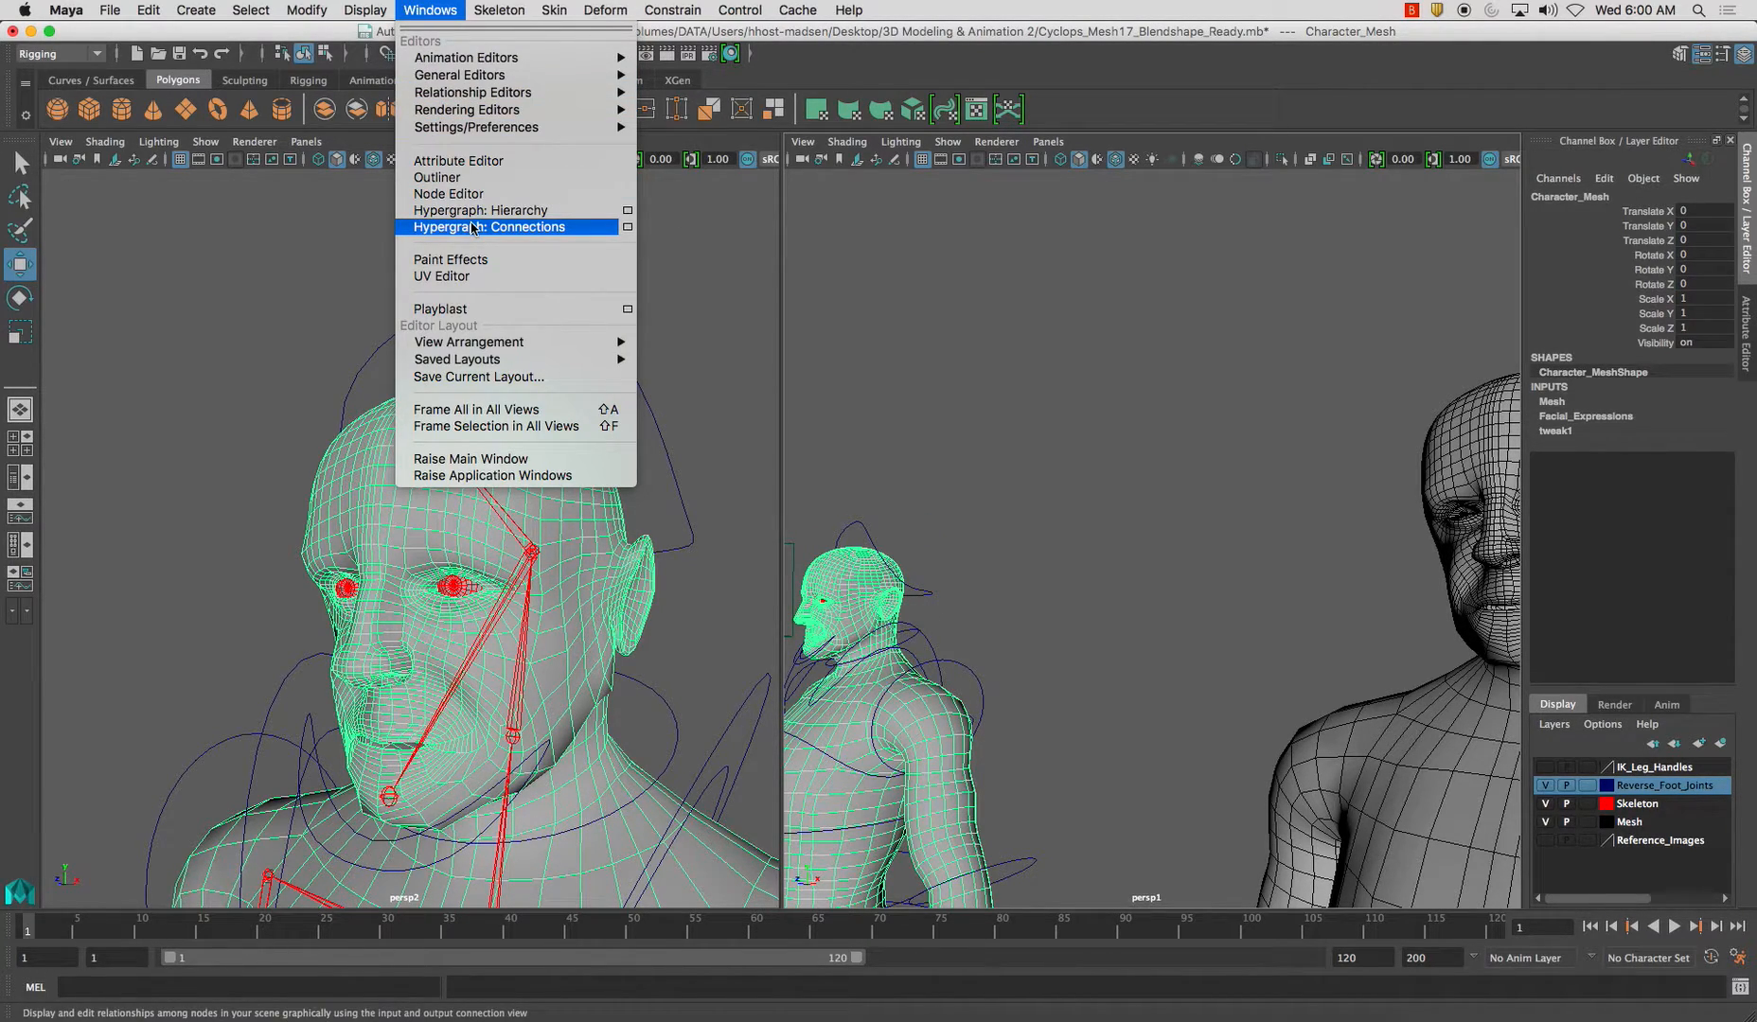
click(980, 279)
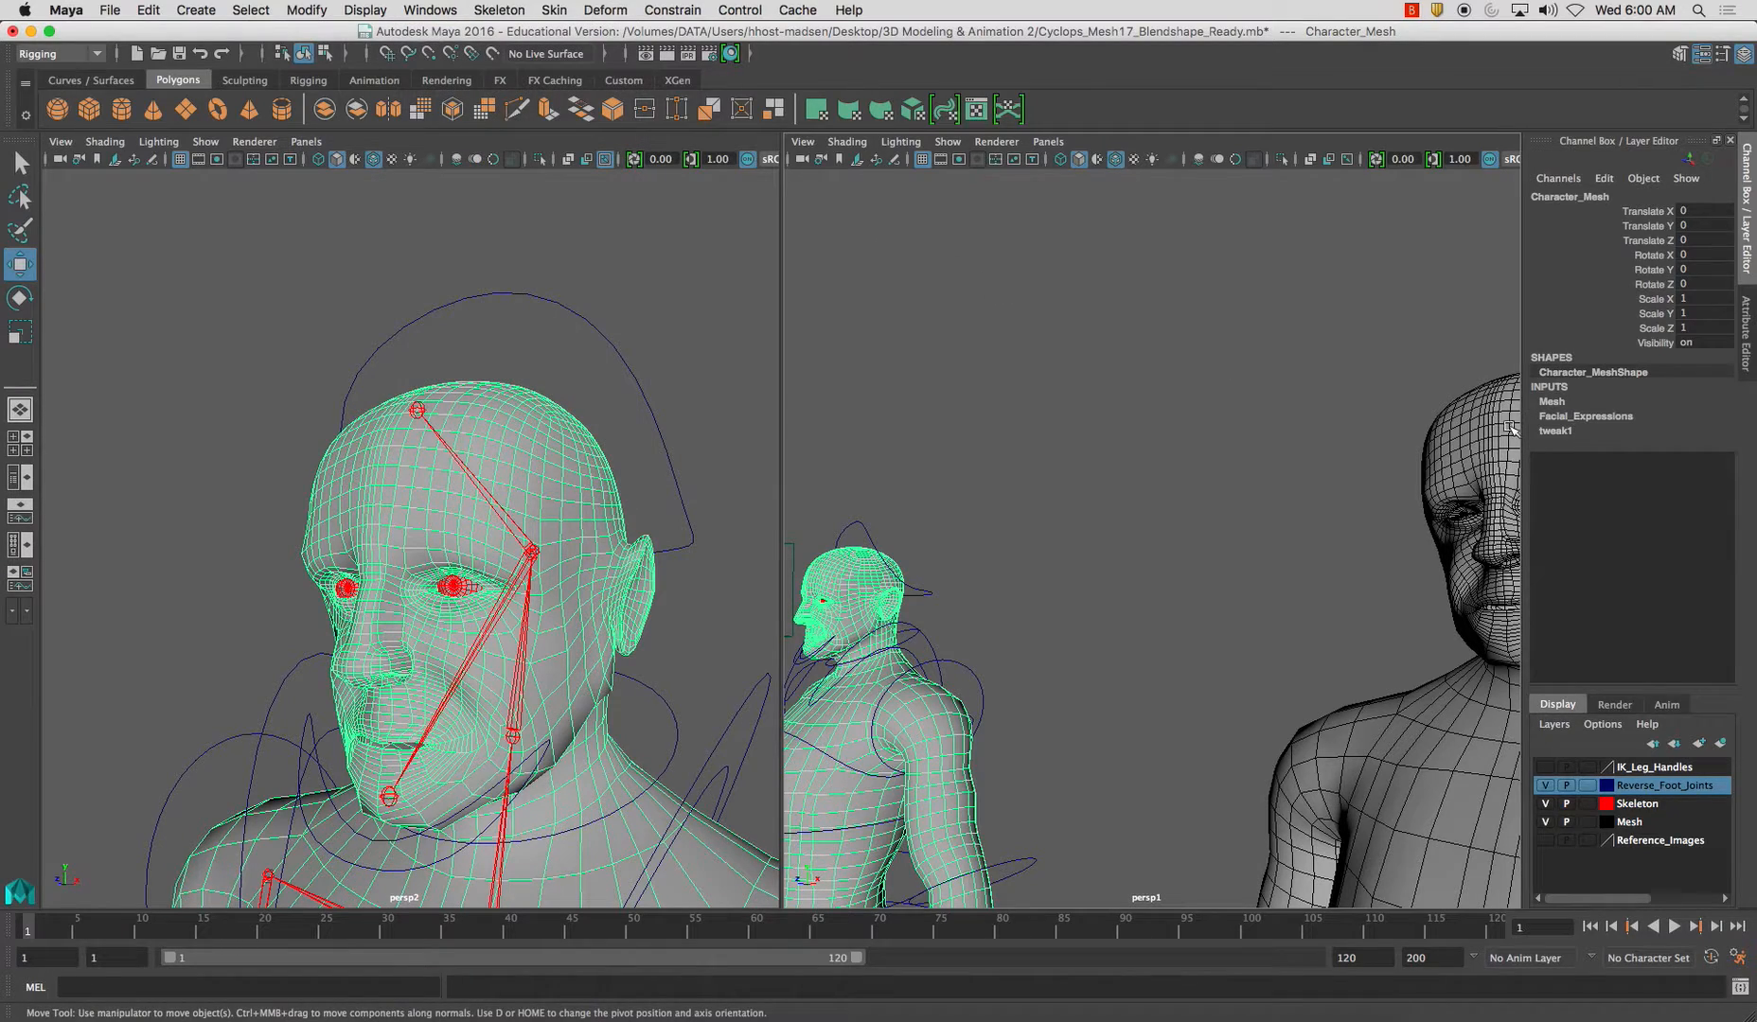
click(1591, 417)
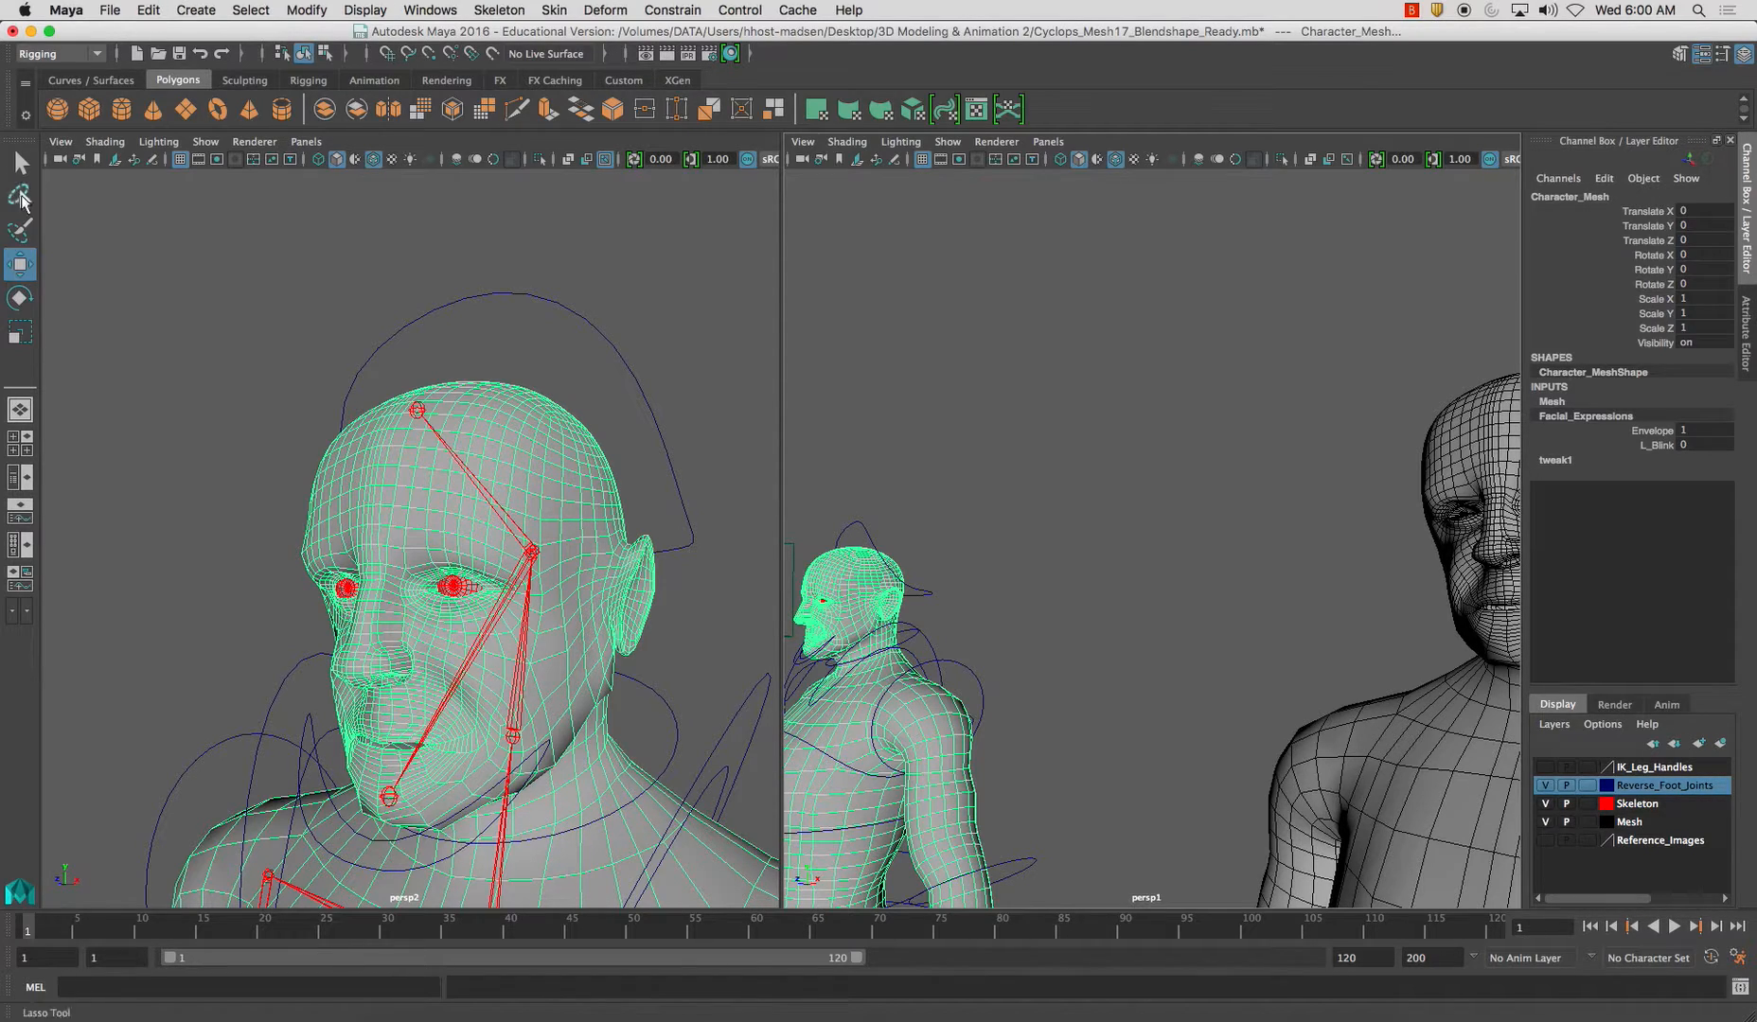
Show the input and output connections of Character_Mesh in the Hypergraph and select its Facial_Expressions blend shape node.
click(608, 383)
click(568, 430)
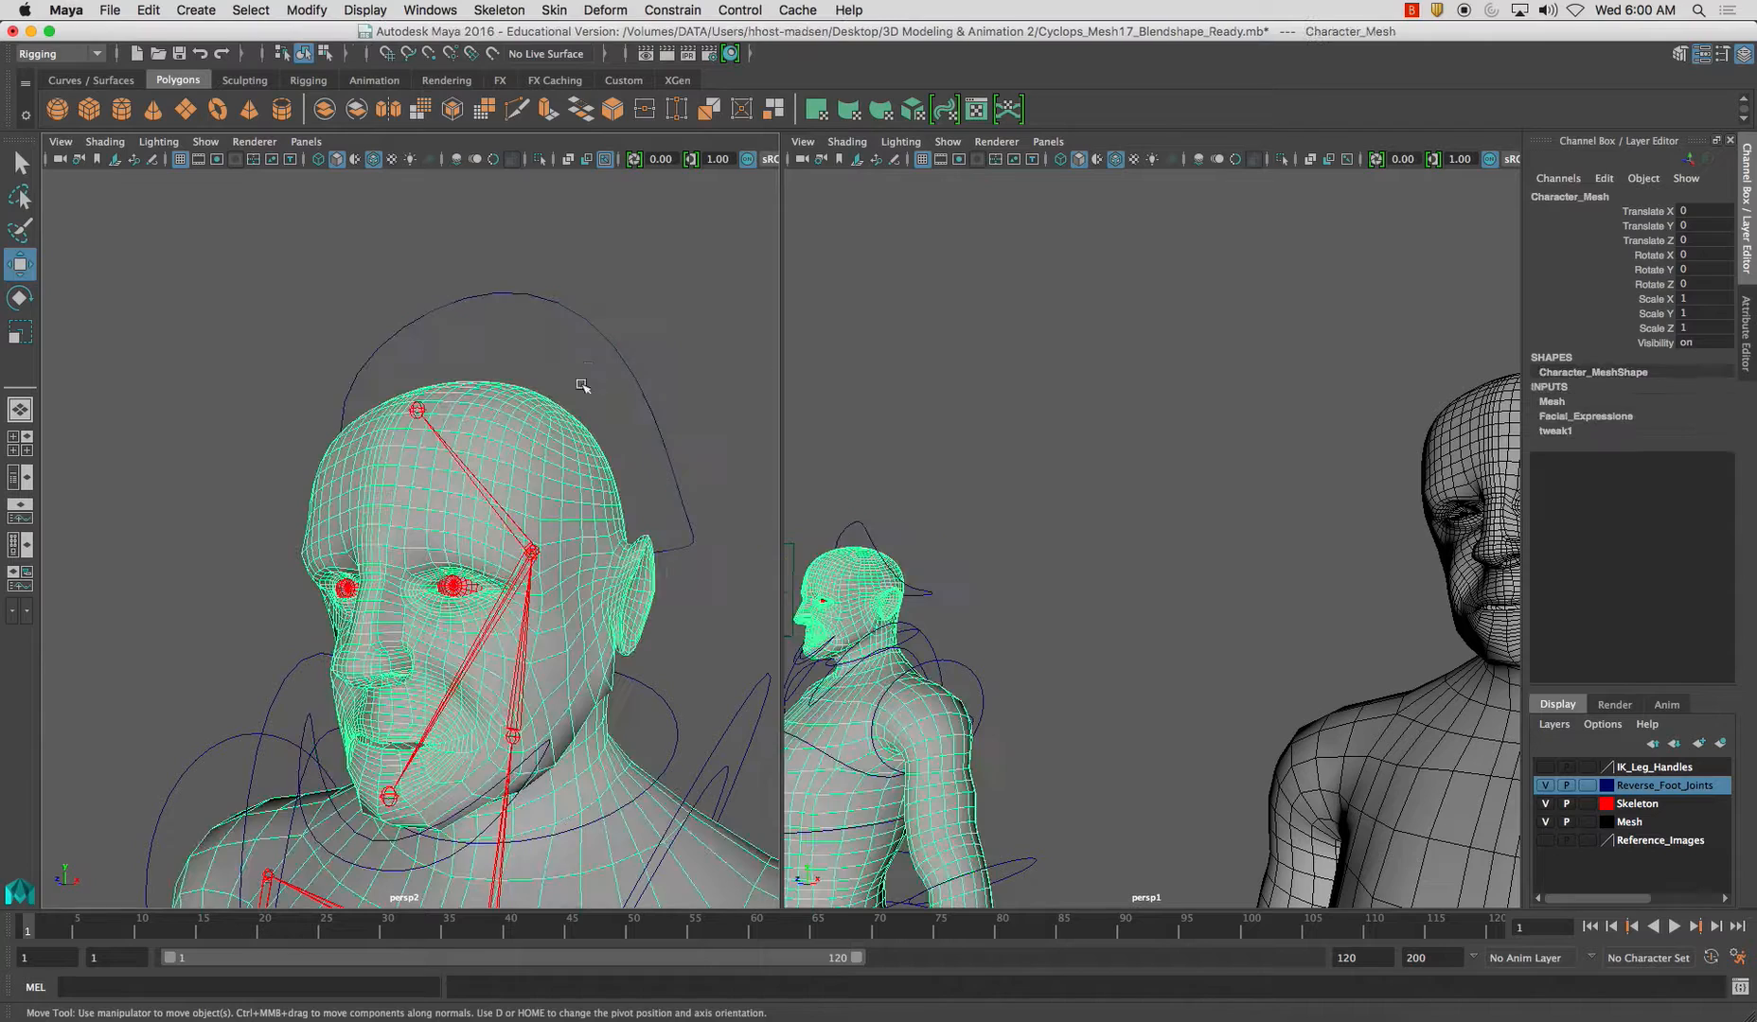
click(460, 10)
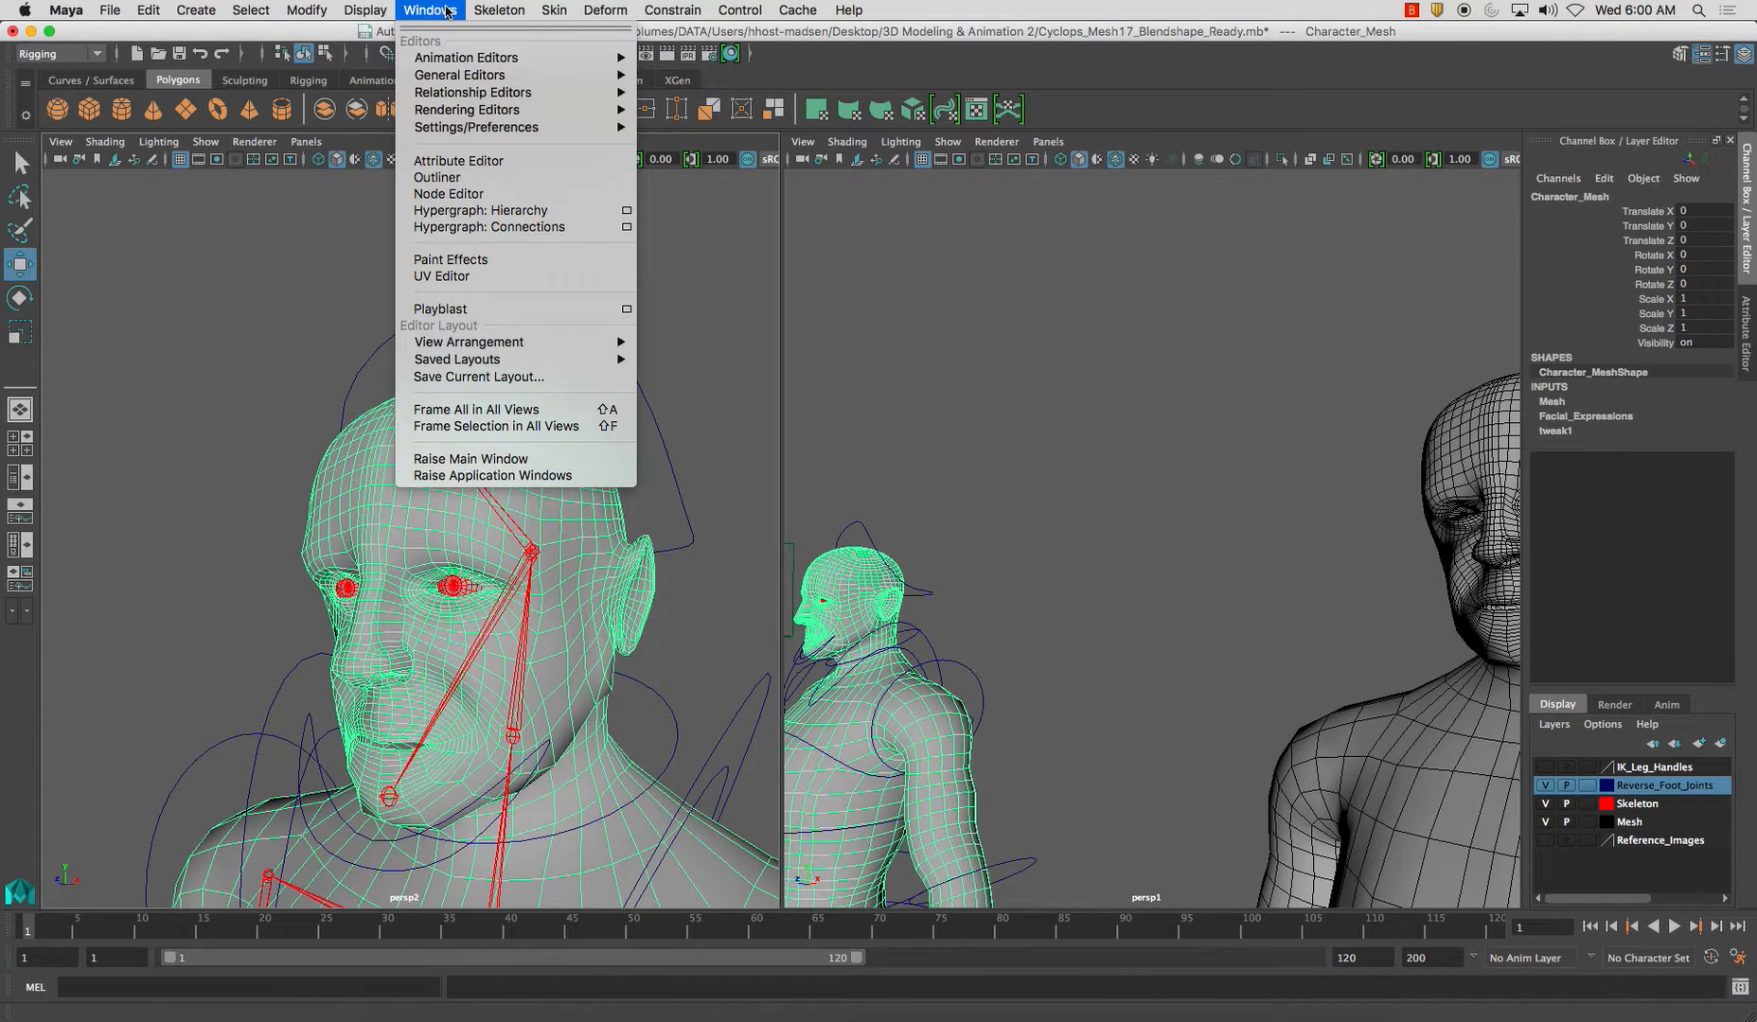
click(476, 228)
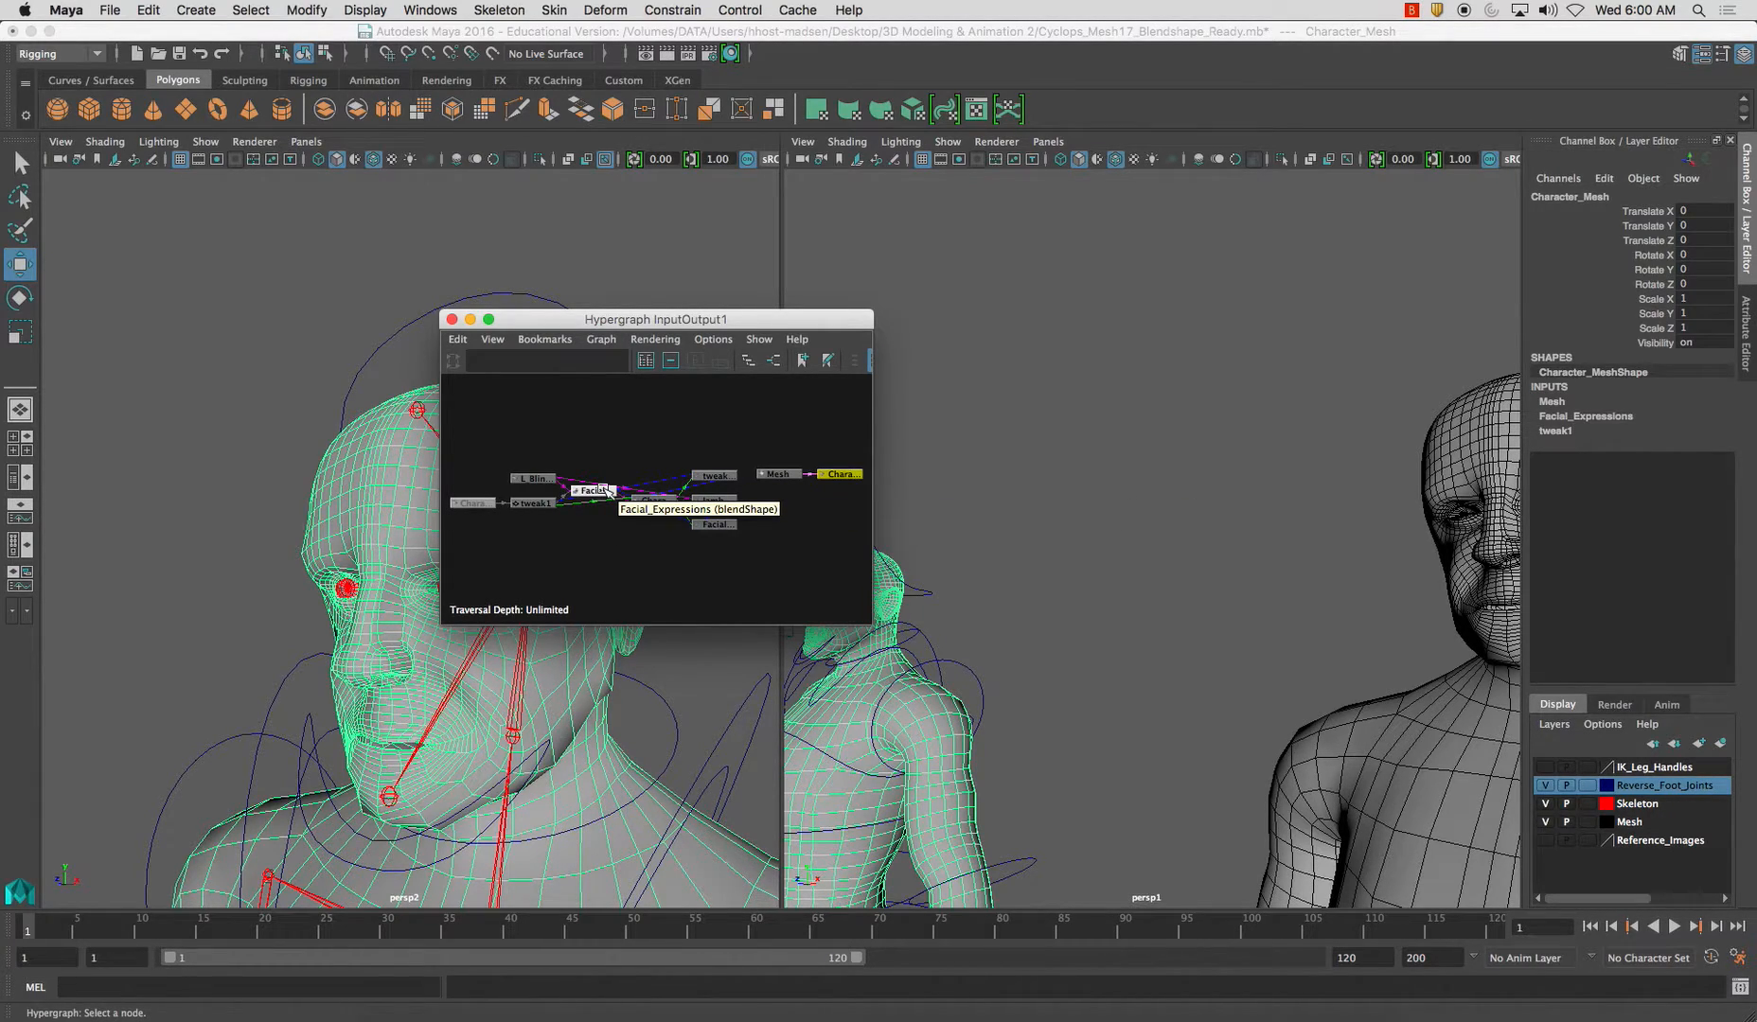
click(603, 490)
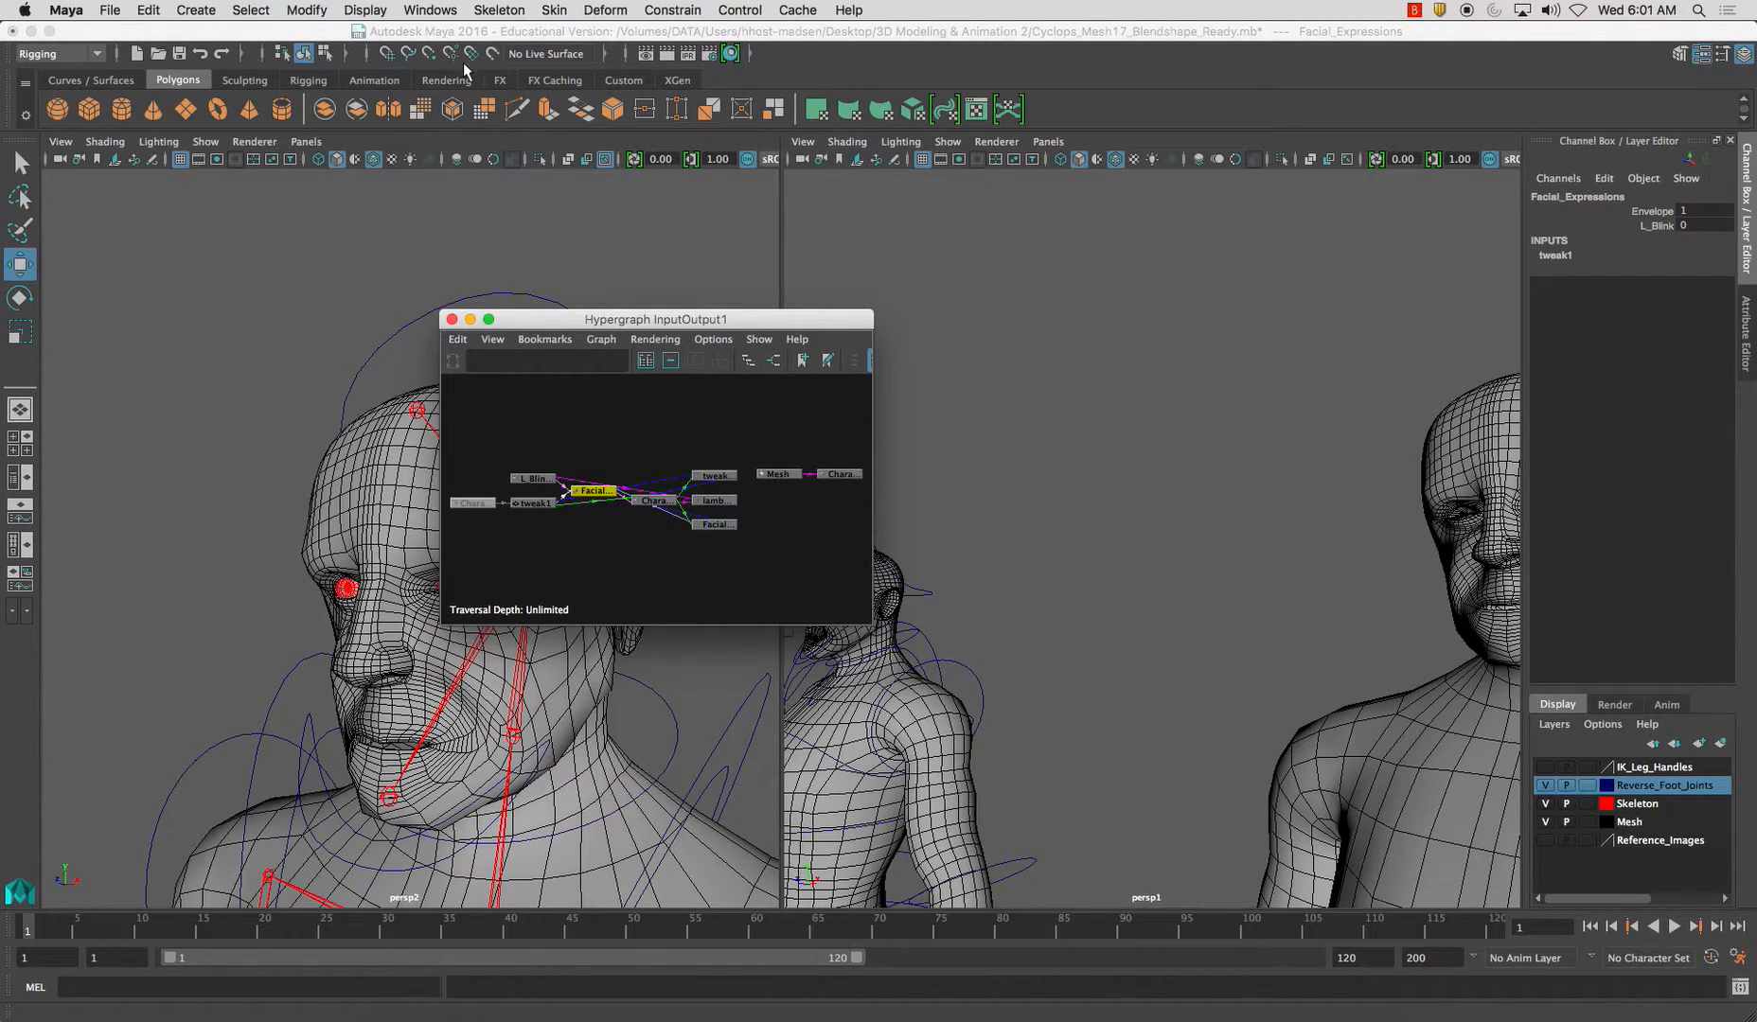
Open the Connection Editor with Facial_Expressions loaded as the receiving node, and move the editor clear of the head control.
click(443, 10)
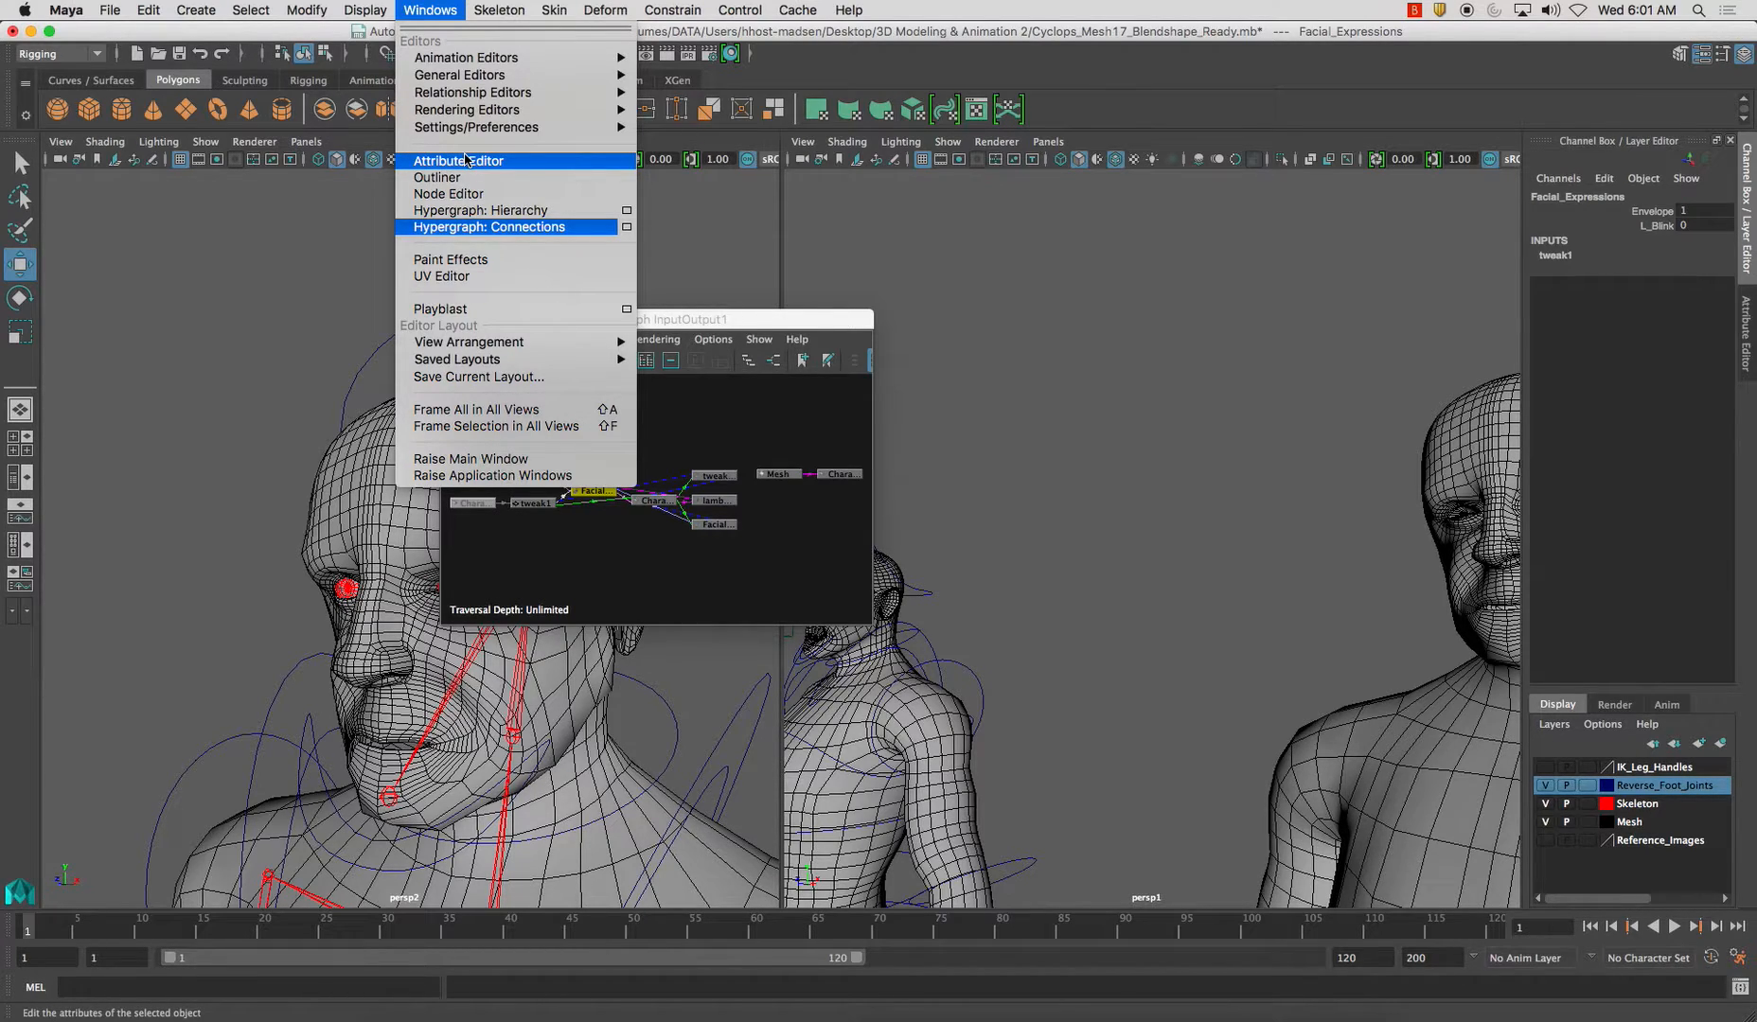
mouse_move(480, 83)
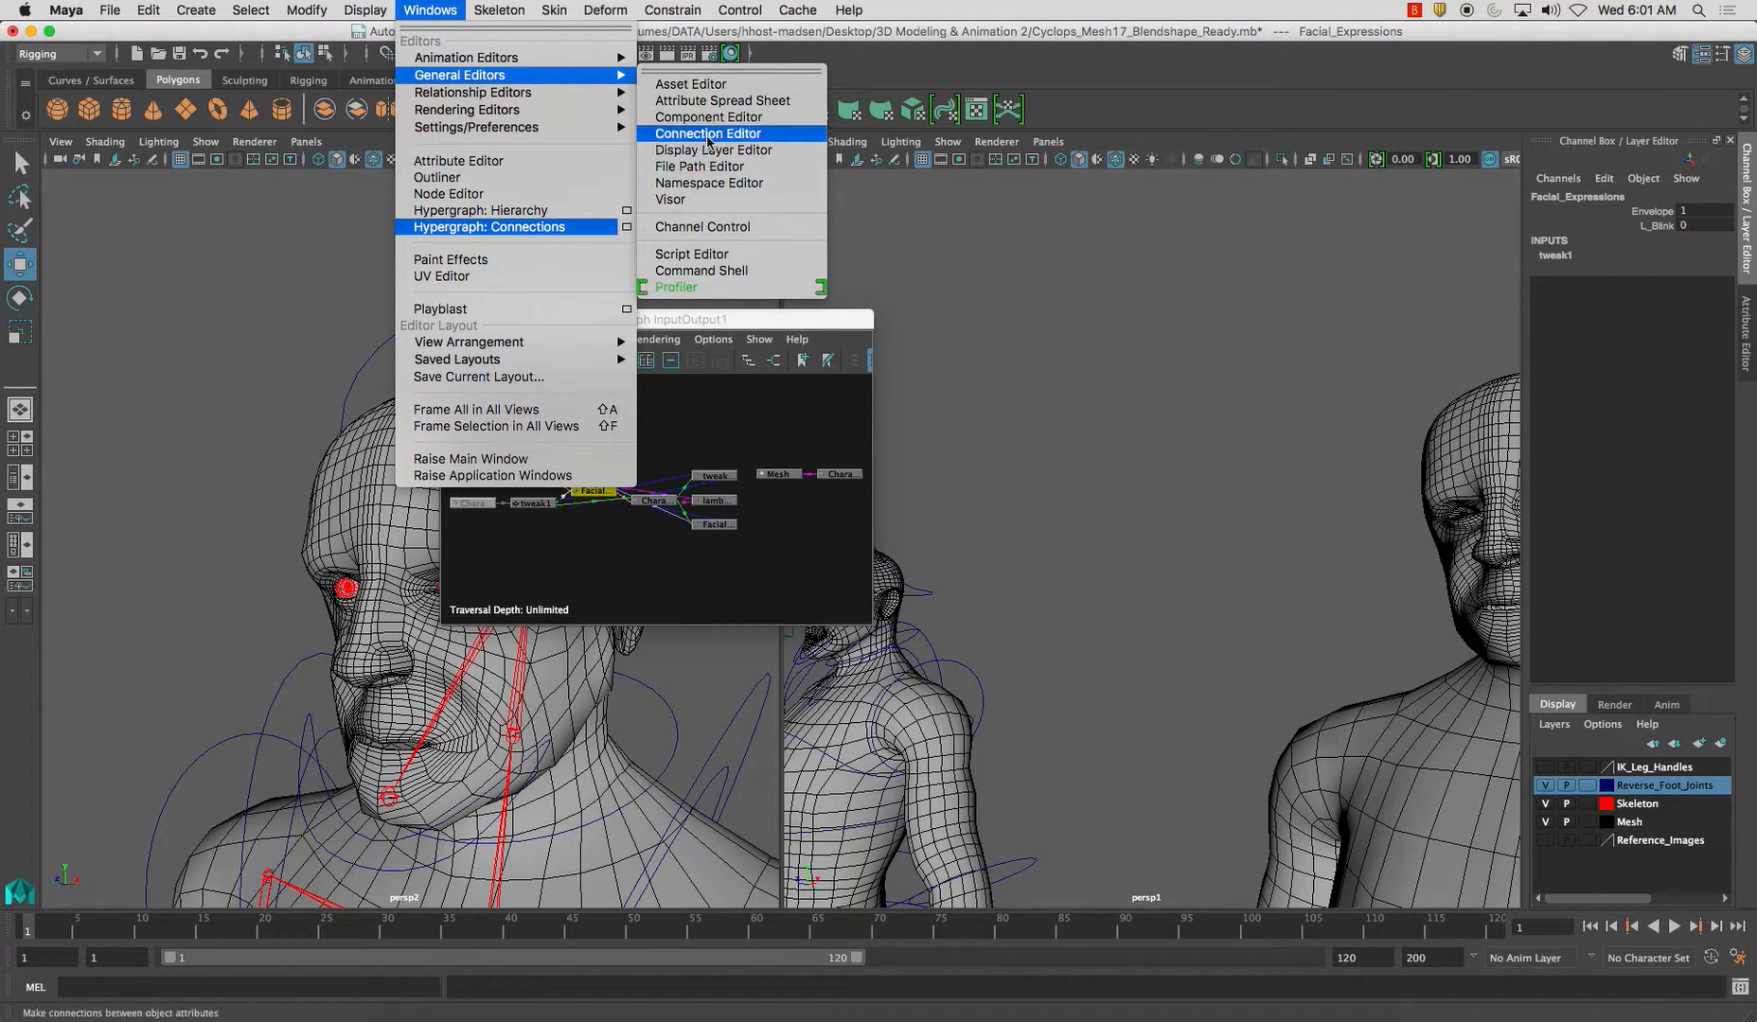
click(708, 134)
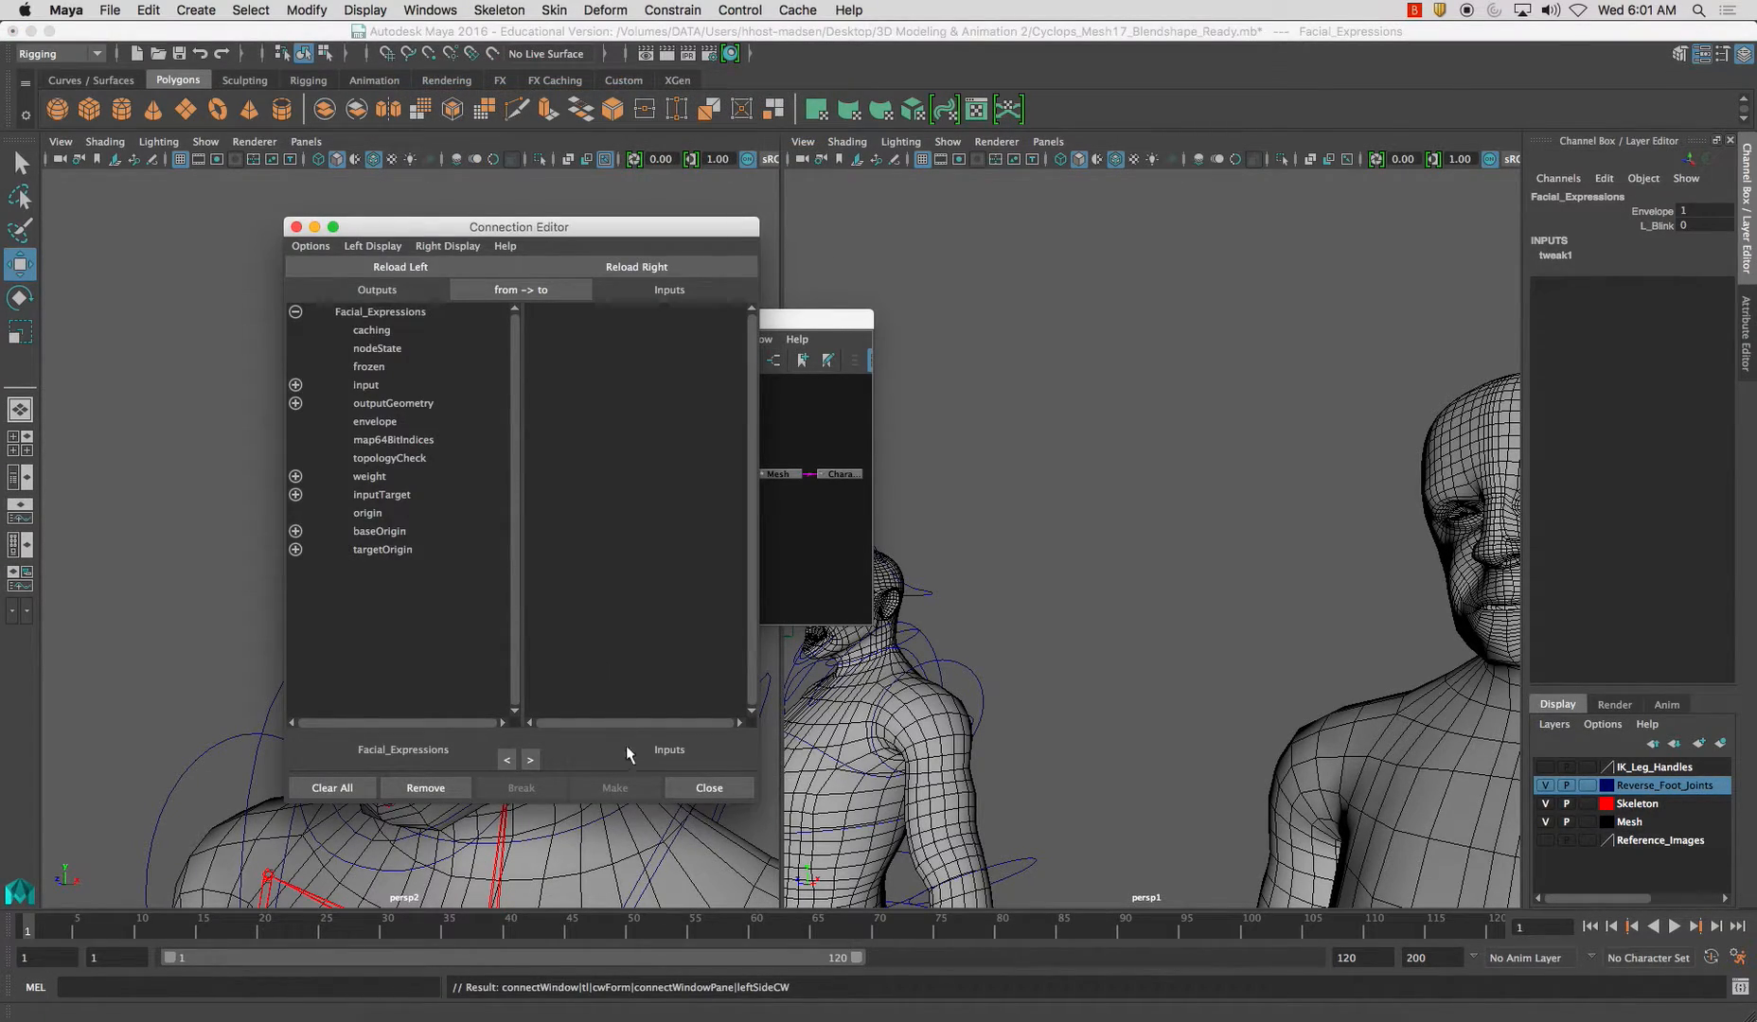
click(635, 266)
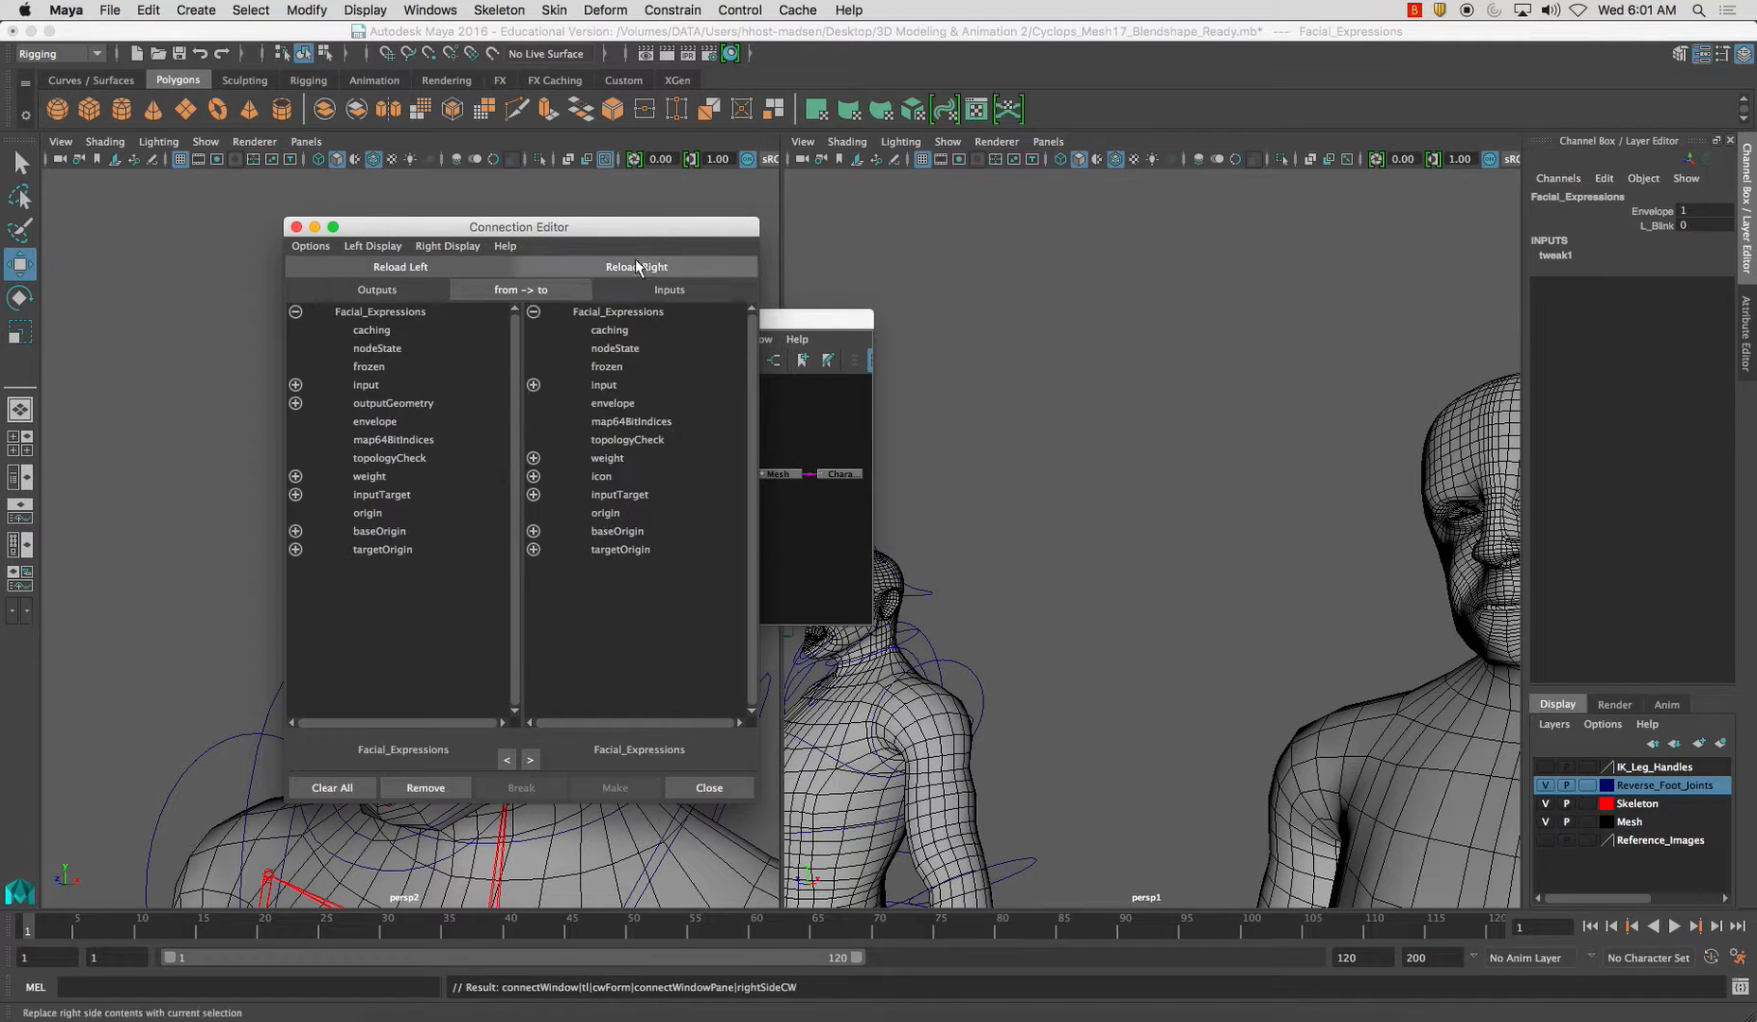
drag(623, 229, 1077, 232)
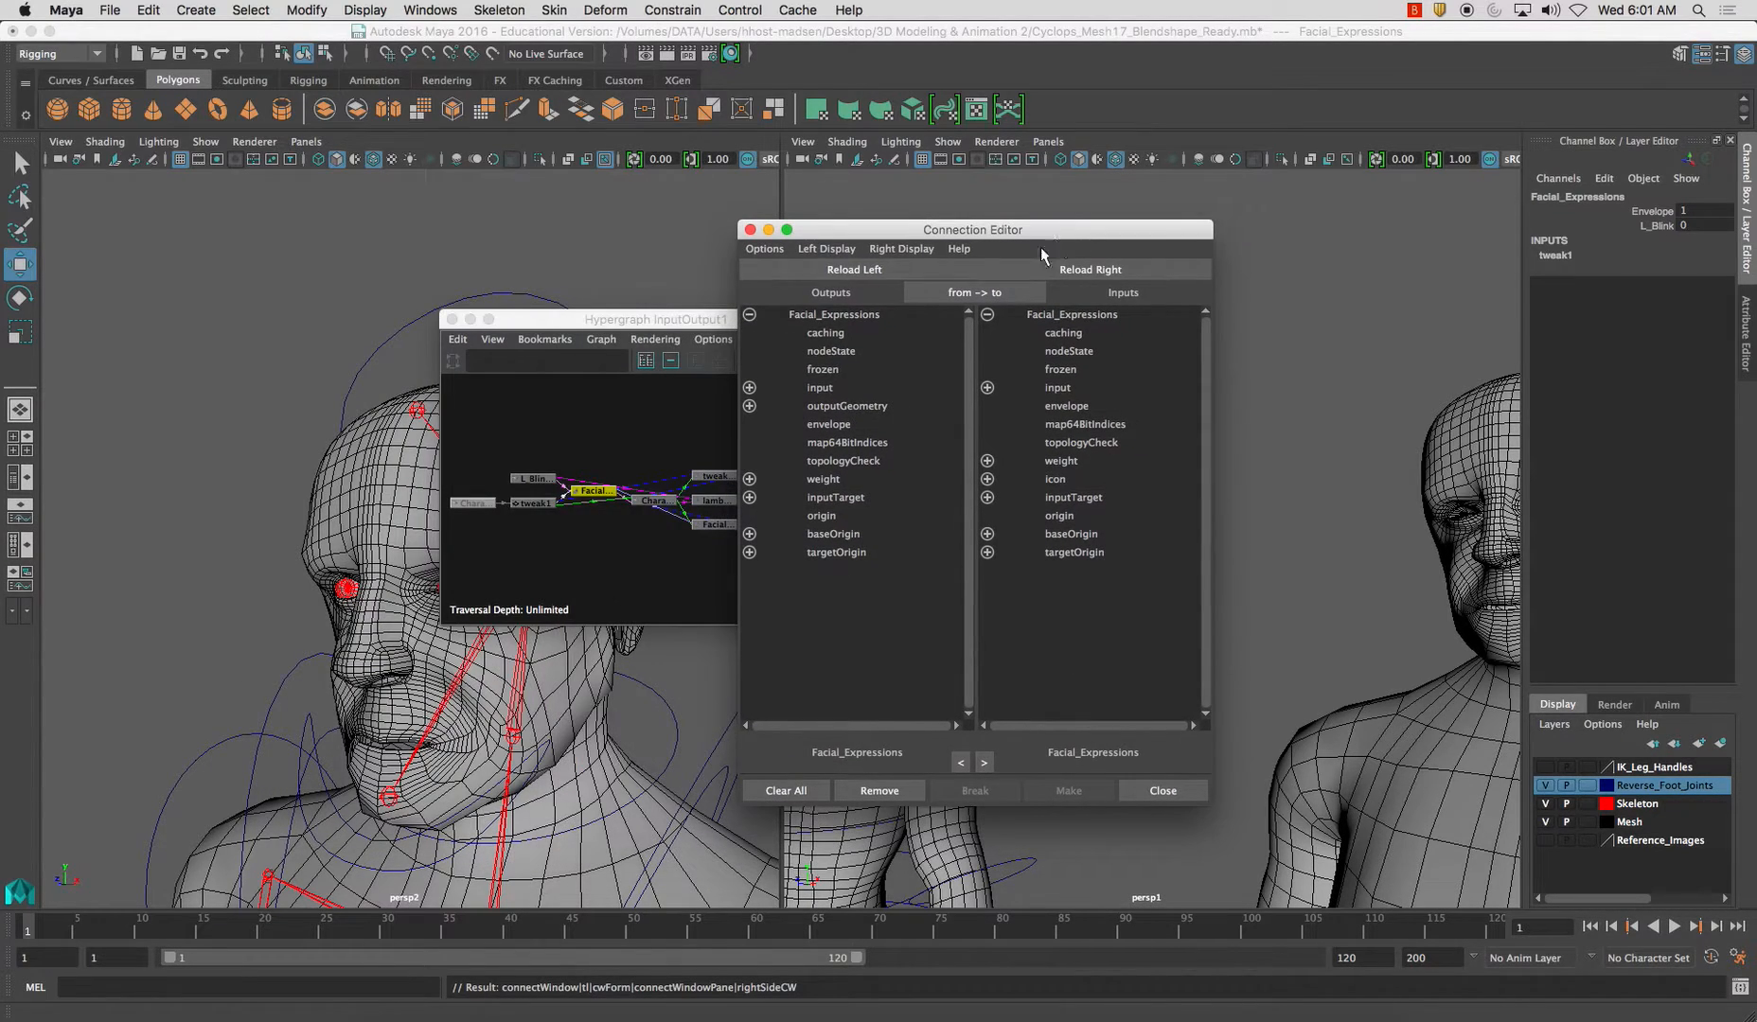
Load Head_CTRL as the source node, connect its lBlink attribute to the L_Blink weight of Facial_Expressions, and close both editors.
click(402, 336)
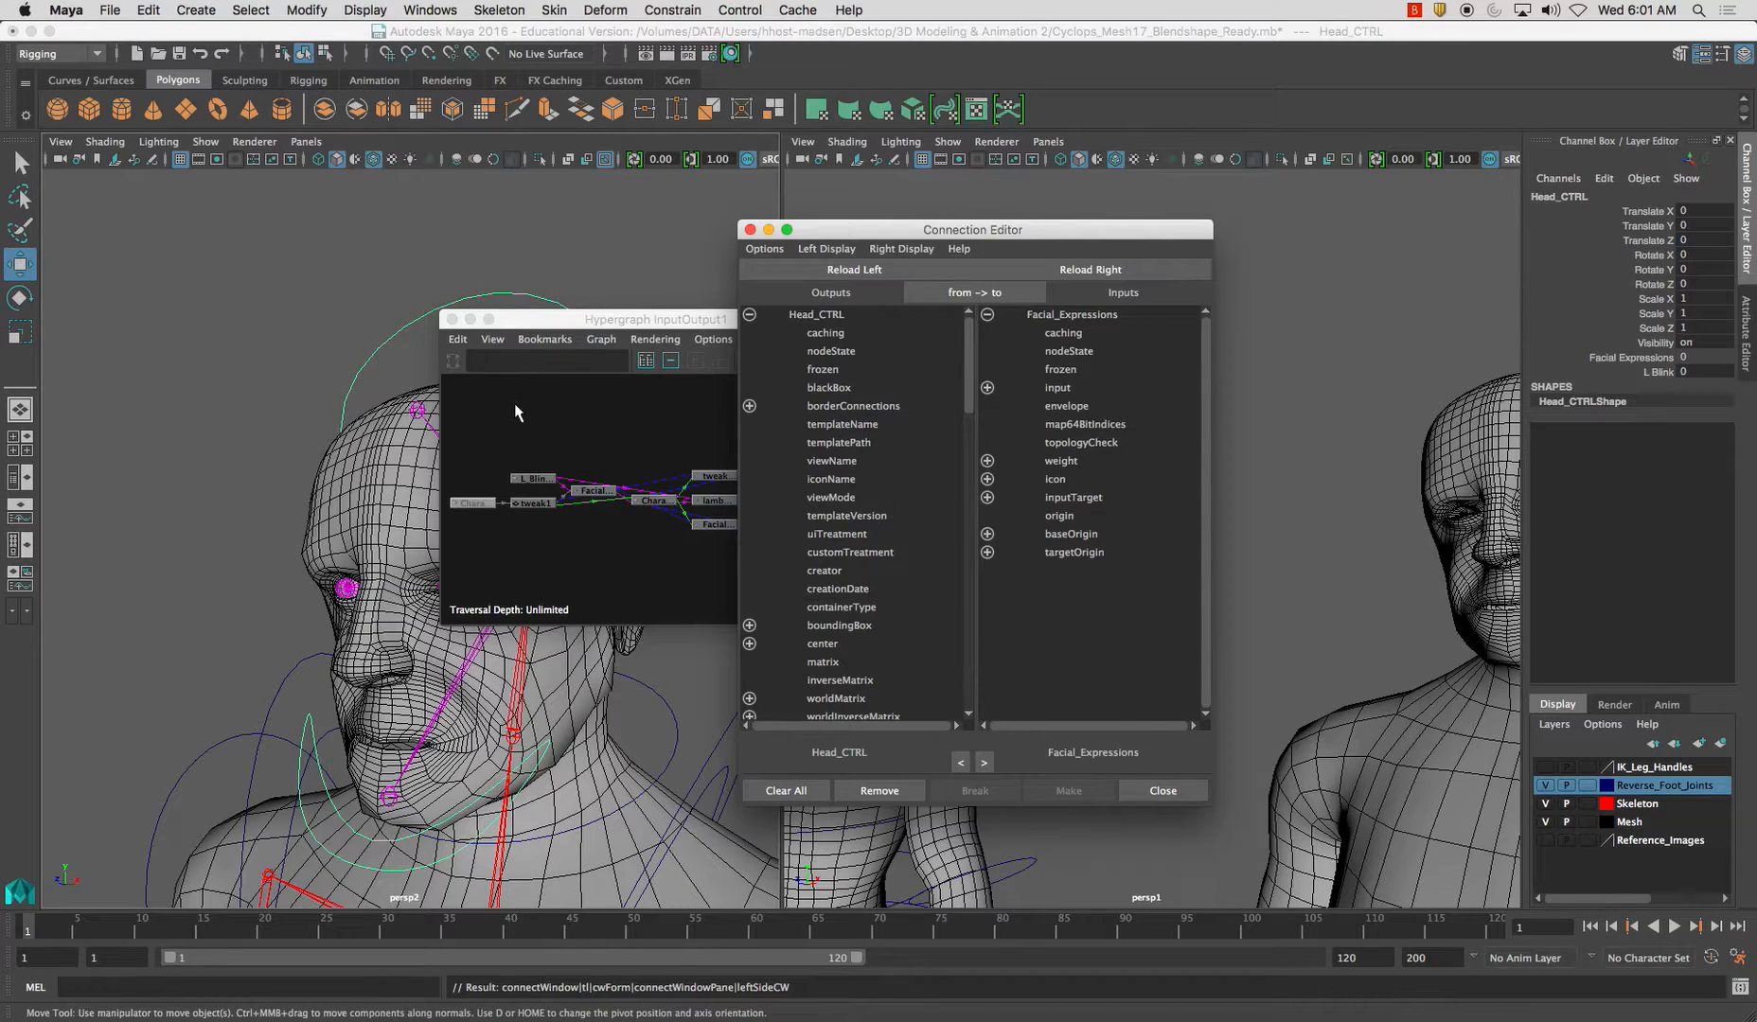
drag(962, 376, 952, 719)
click(842, 699)
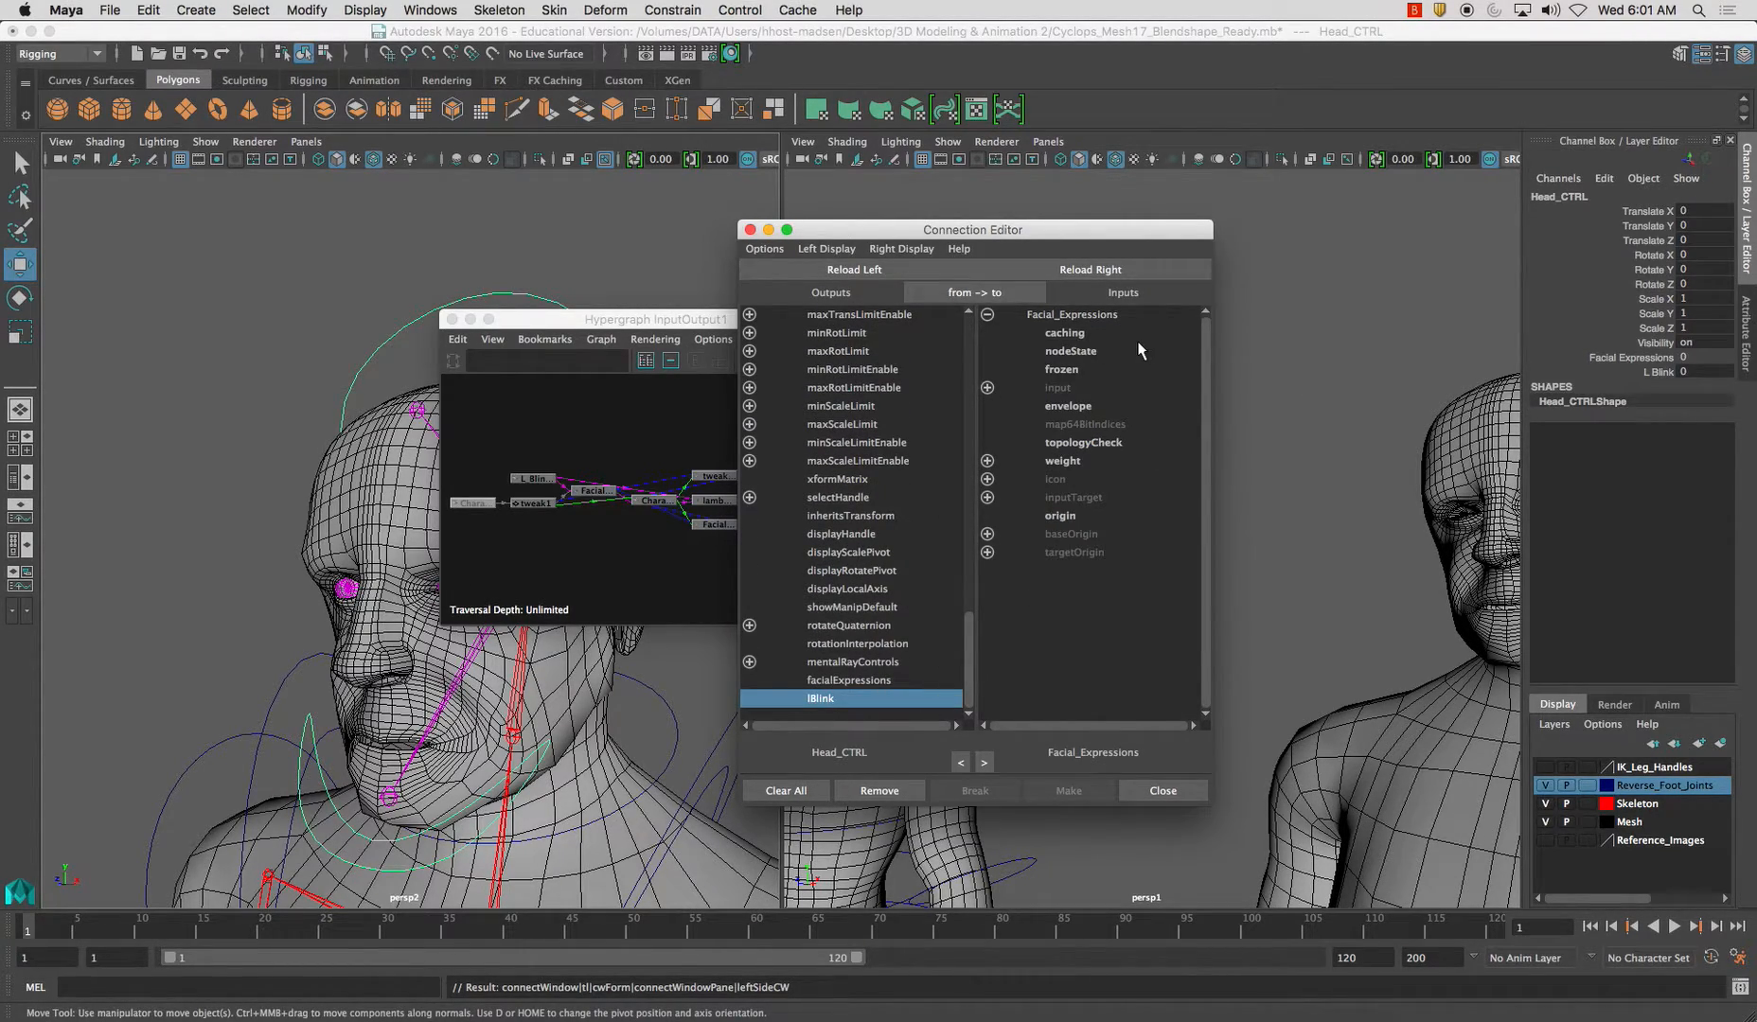
click(987, 461)
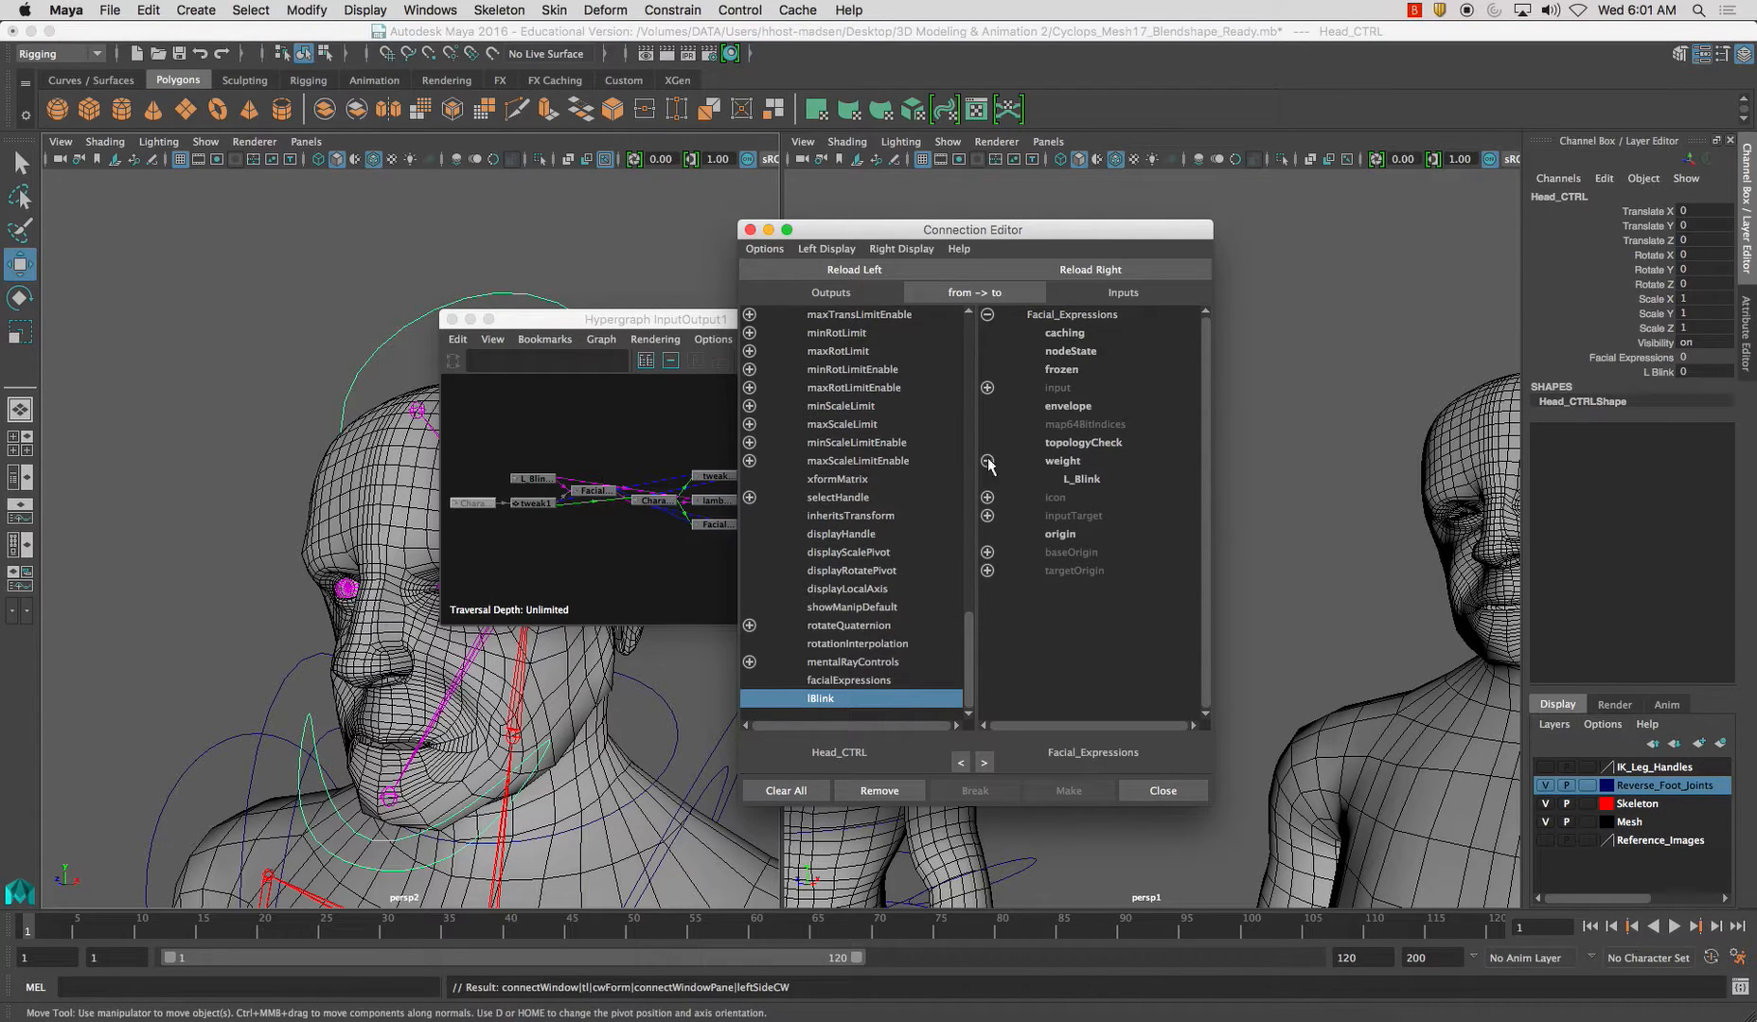
click(1081, 479)
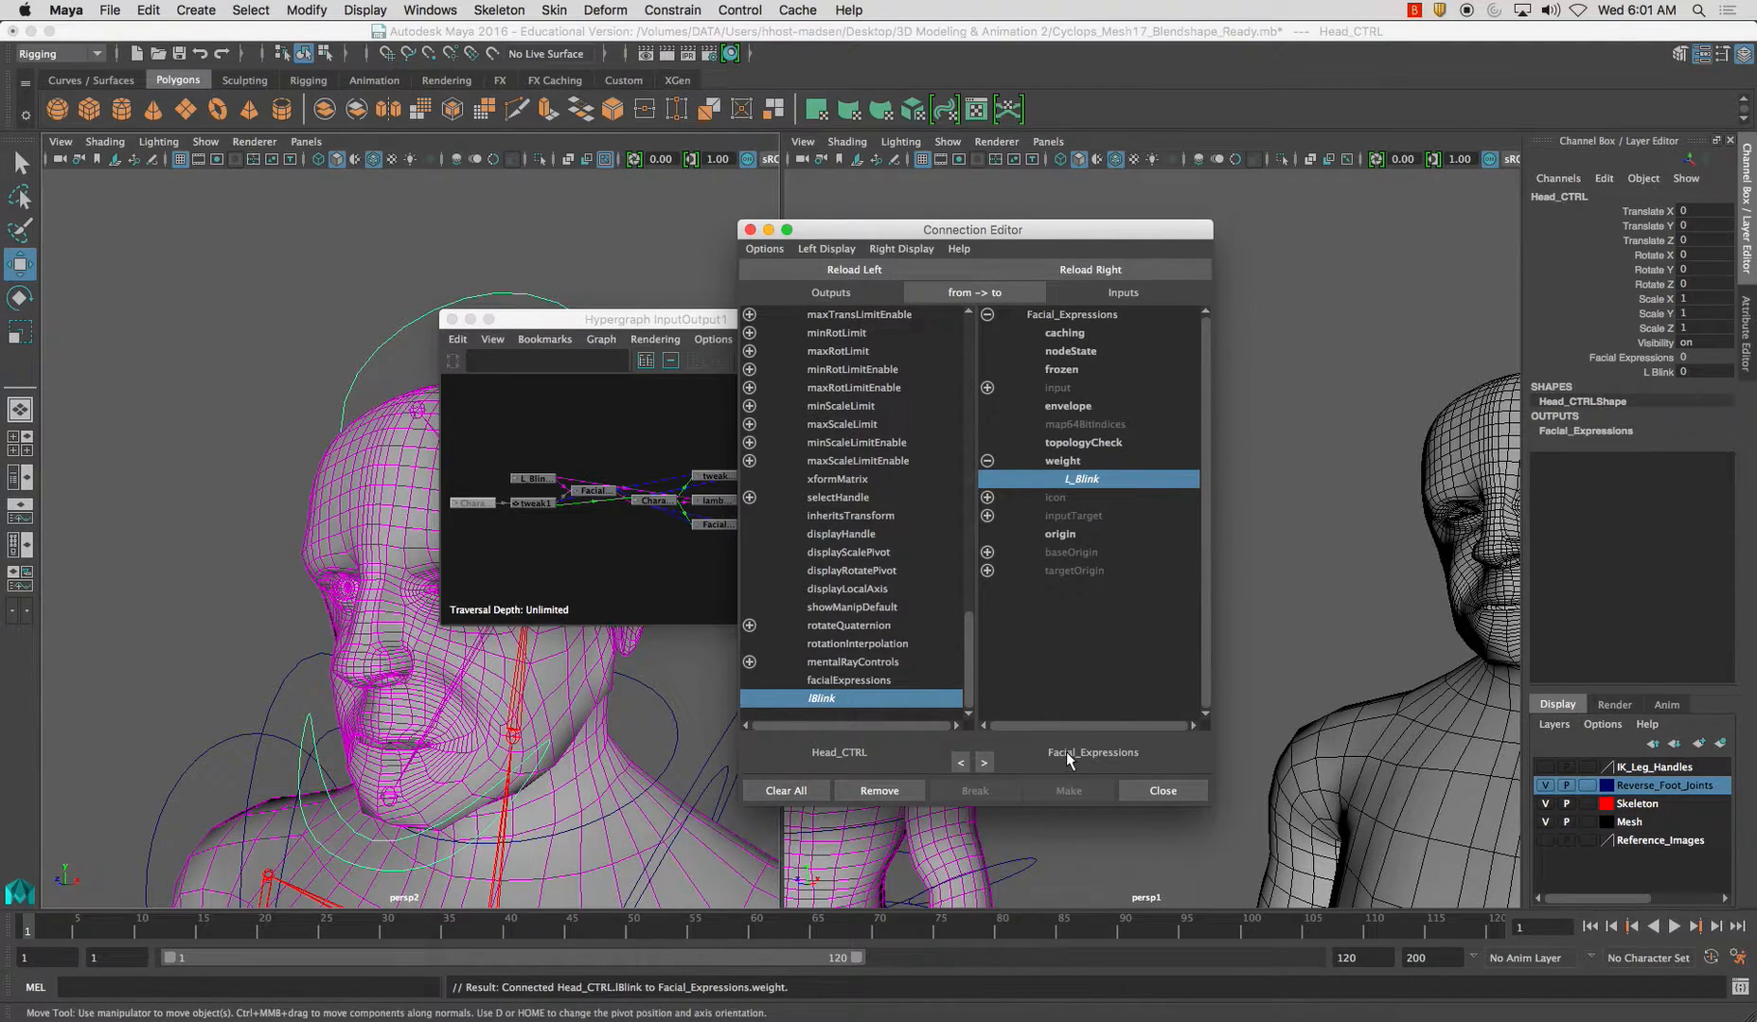
click(1160, 789)
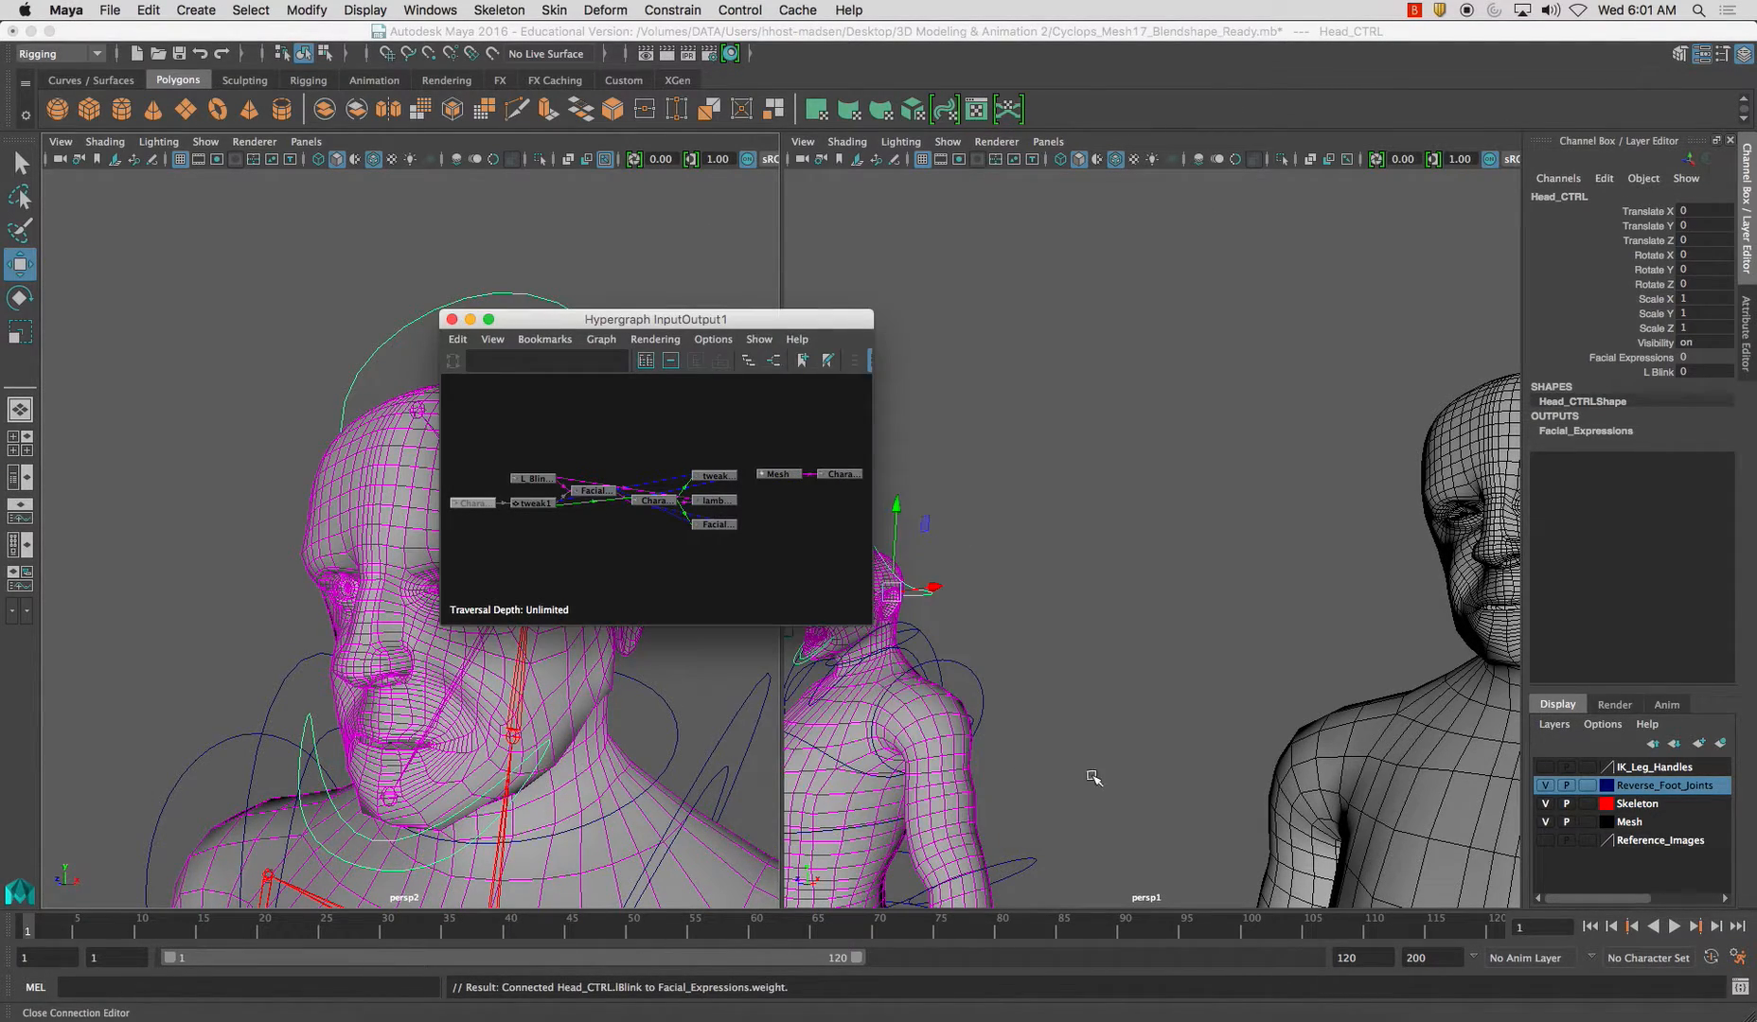
click(452, 319)
Test the L Blink attribute on Head_CTRL by sliding its value and viewing the character's eyes up close.
click(1652, 371)
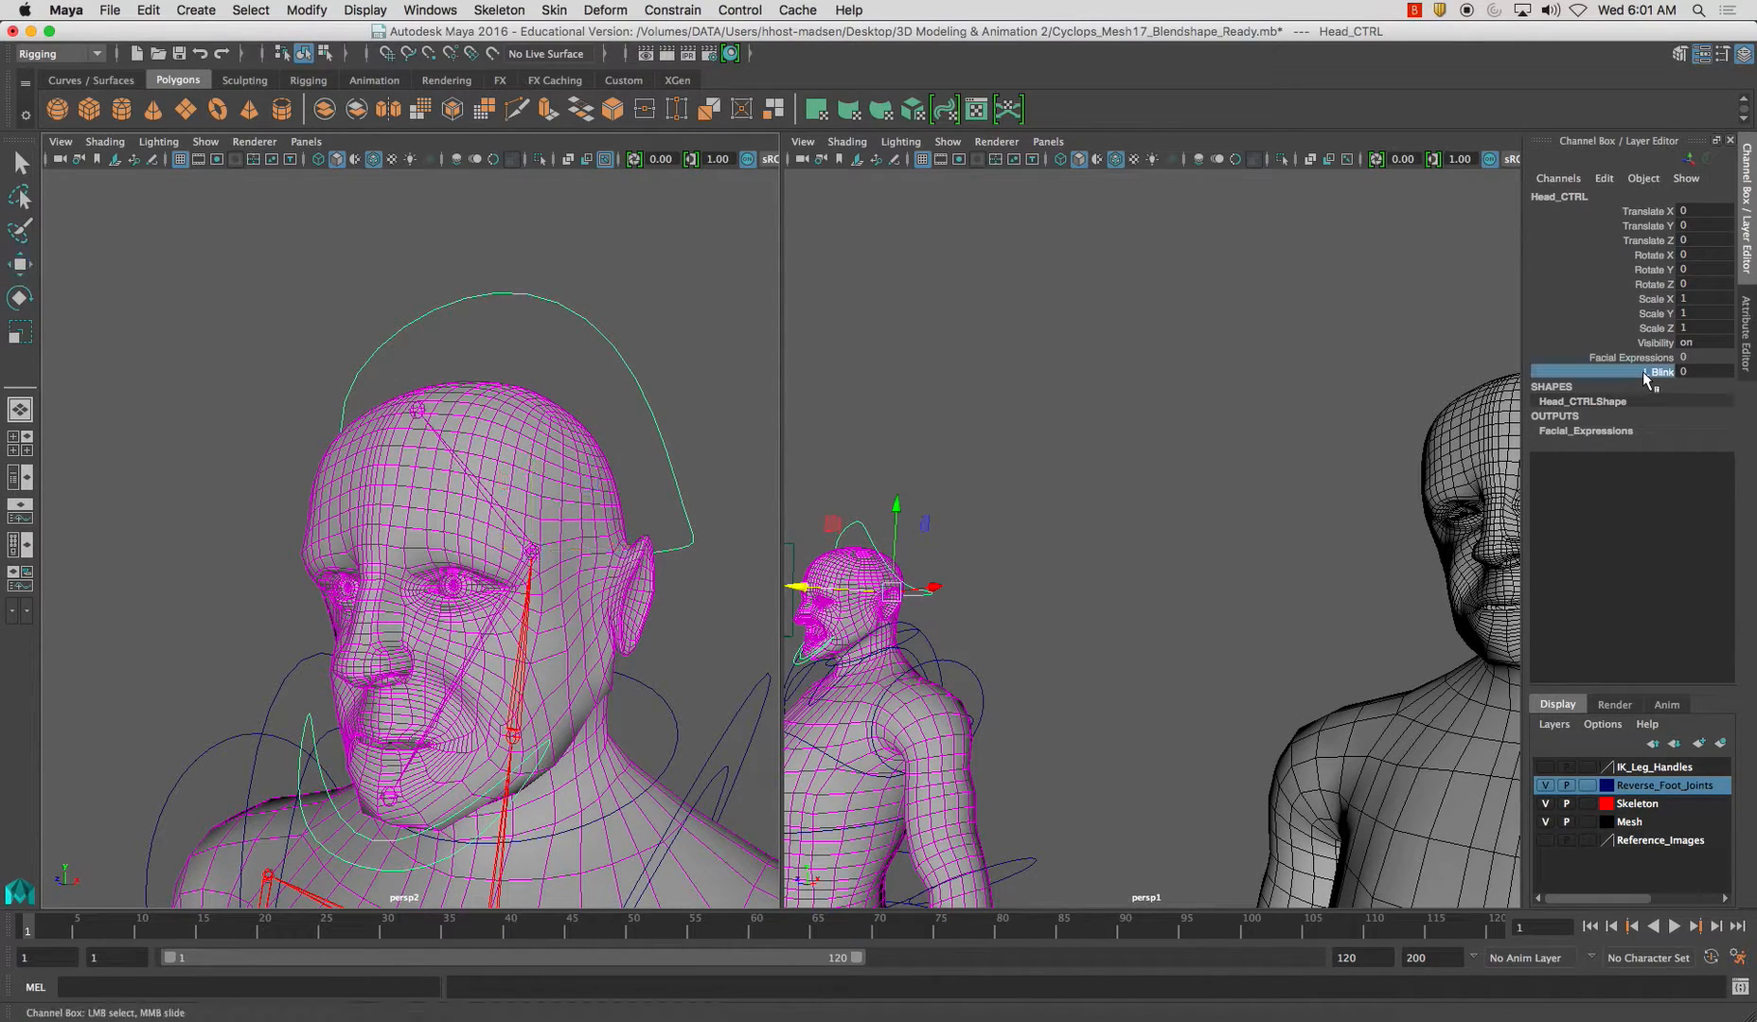
middle_drag(717, 402, 461, 388)
alt+drag(656, 461, 452, 629)
alt+right_drag(452, 630, 550, 572)
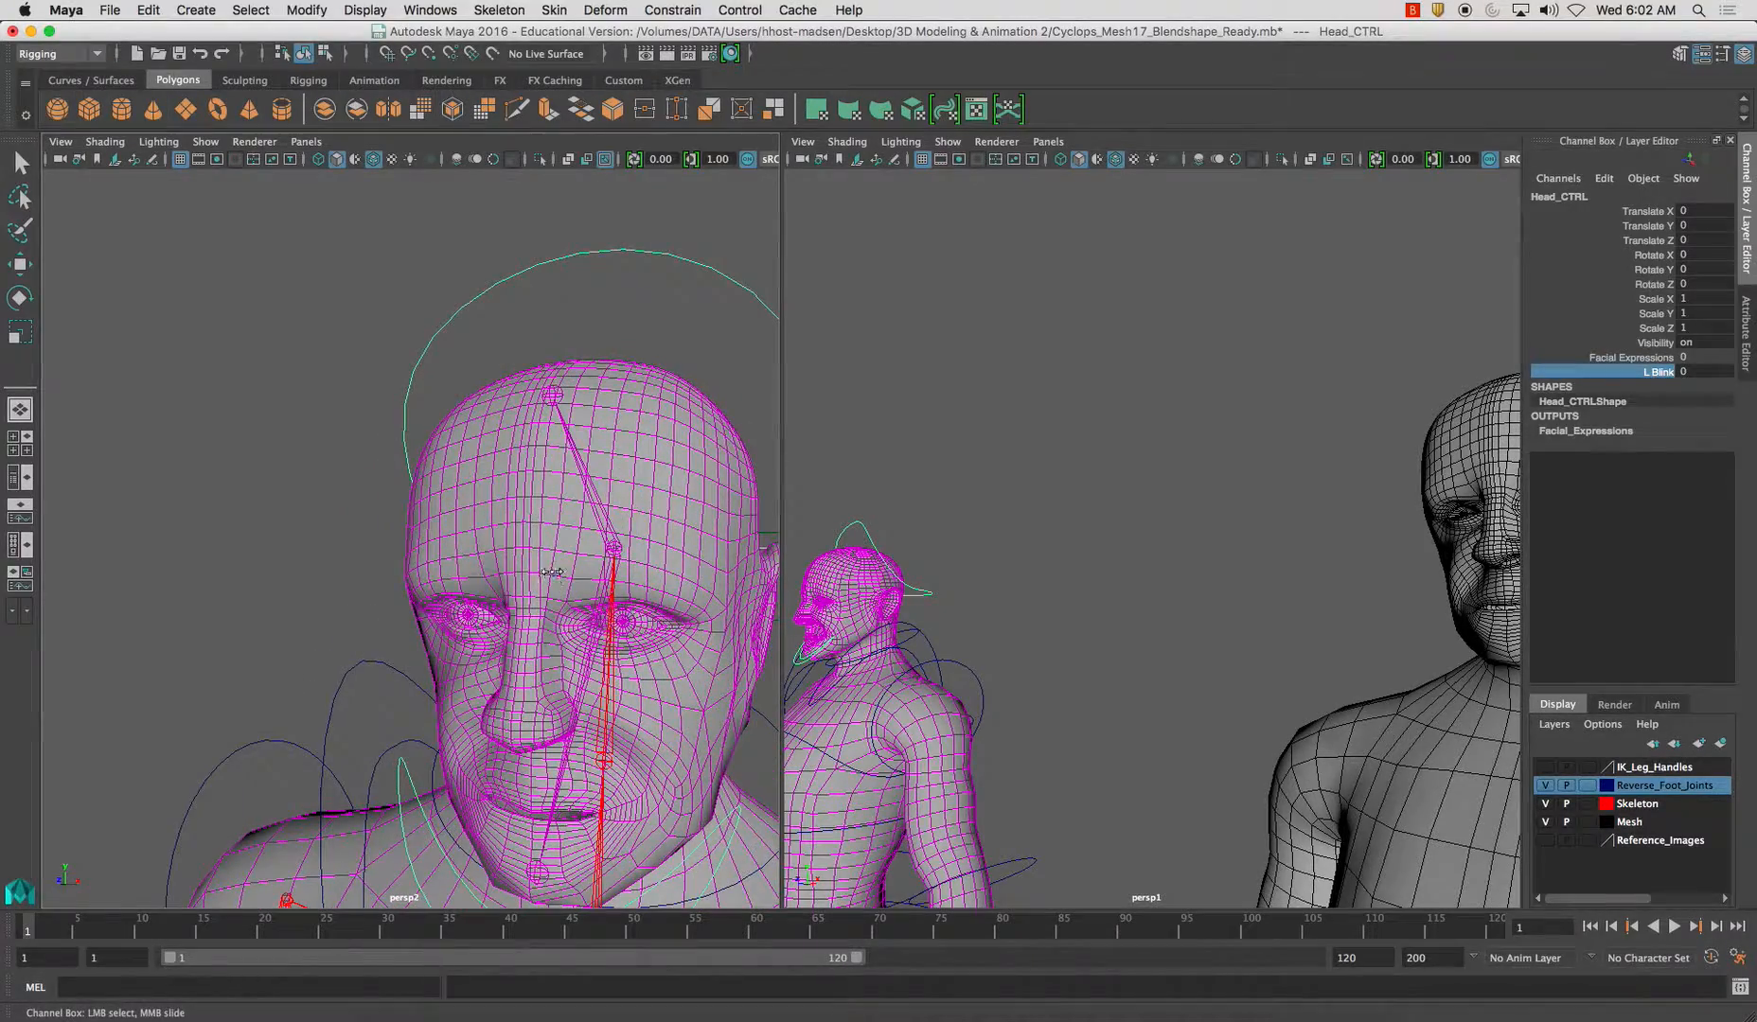
alt+drag(511, 579, 455, 559)
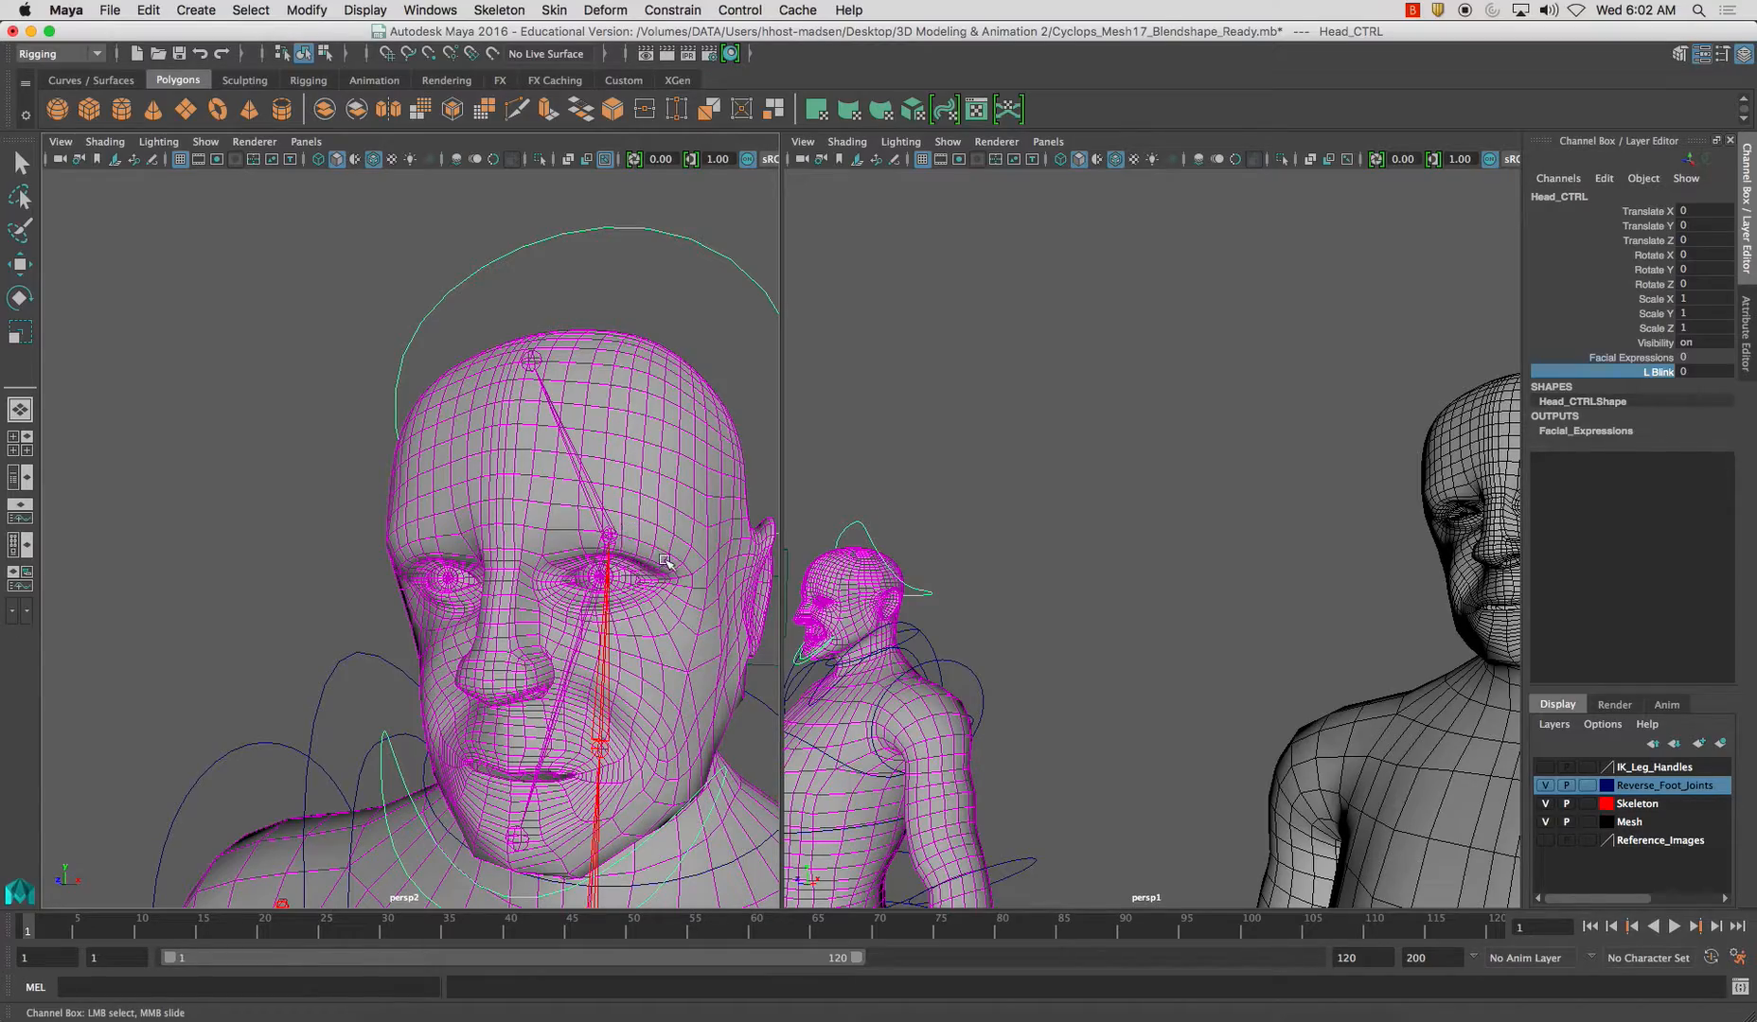
alt+drag(589, 599, 511, 594)
alt+right_drag(512, 595, 473, 616)
alt+drag(568, 606, 530, 666)
alt+right_drag(530, 665, 559, 540)
alt+middle_drag(559, 539, 577, 646)
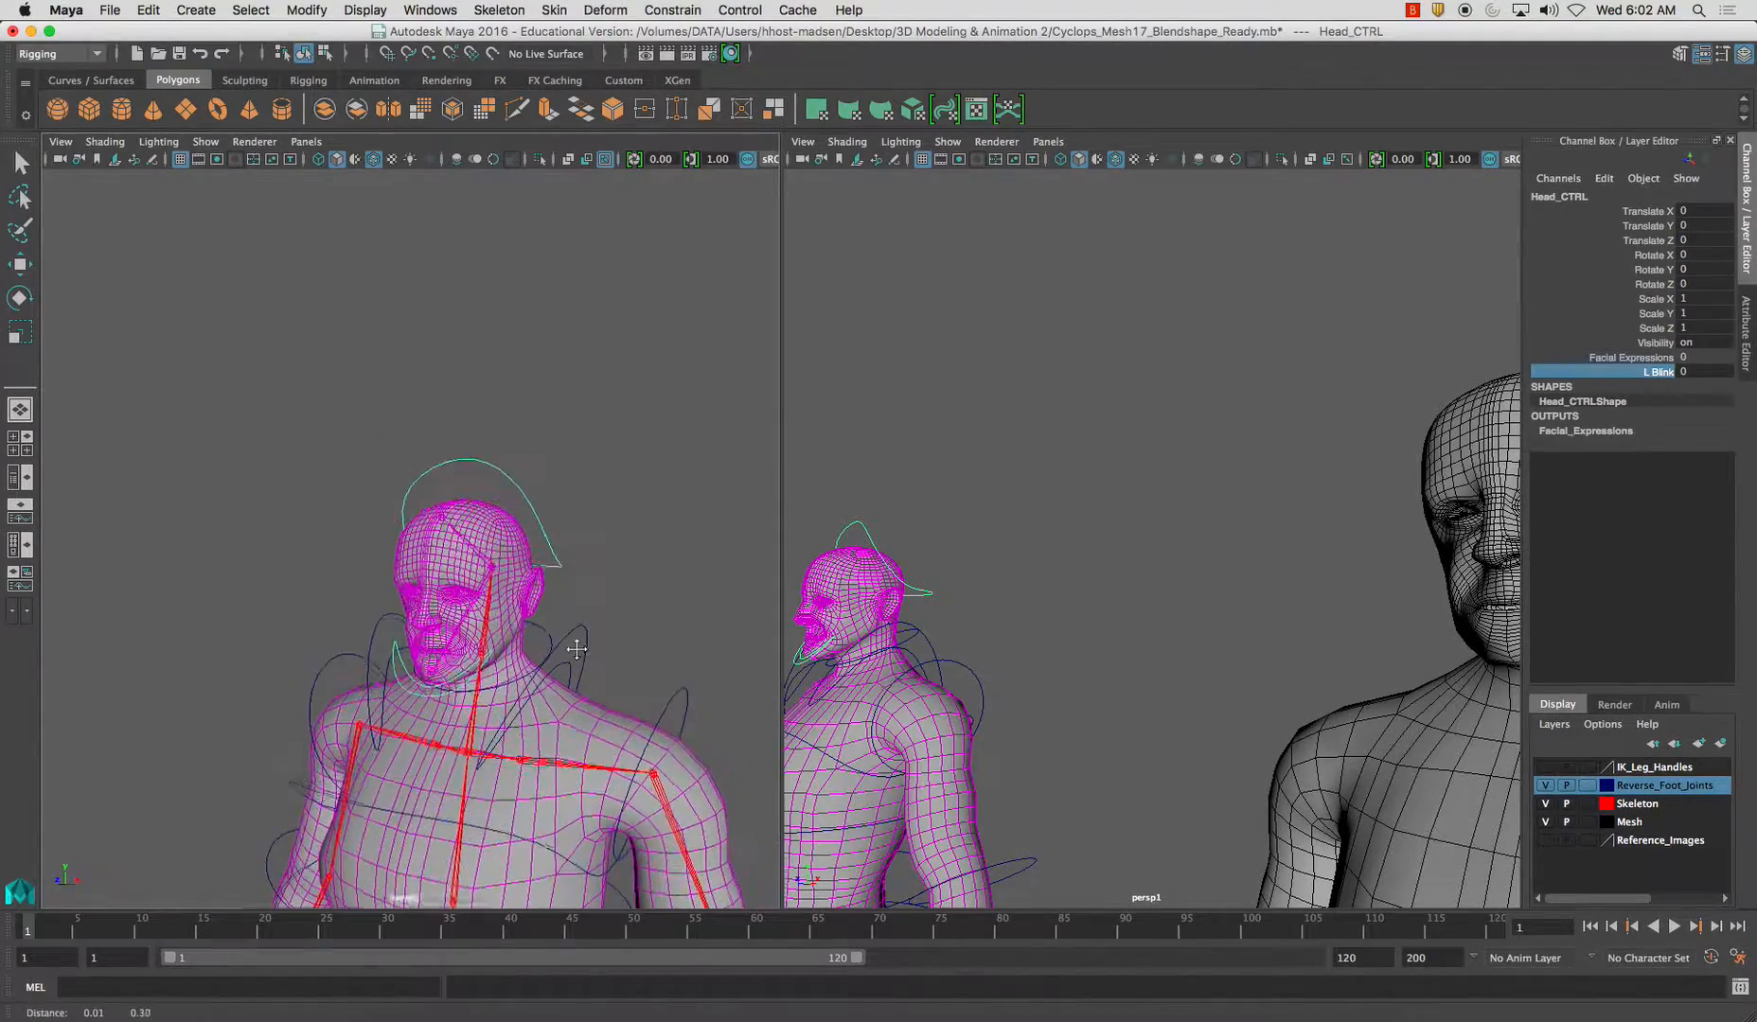
alt+drag(589, 646, 706, 514)
alt+right_drag(706, 514, 594, 657)
alt+drag(594, 657, 646, 575)
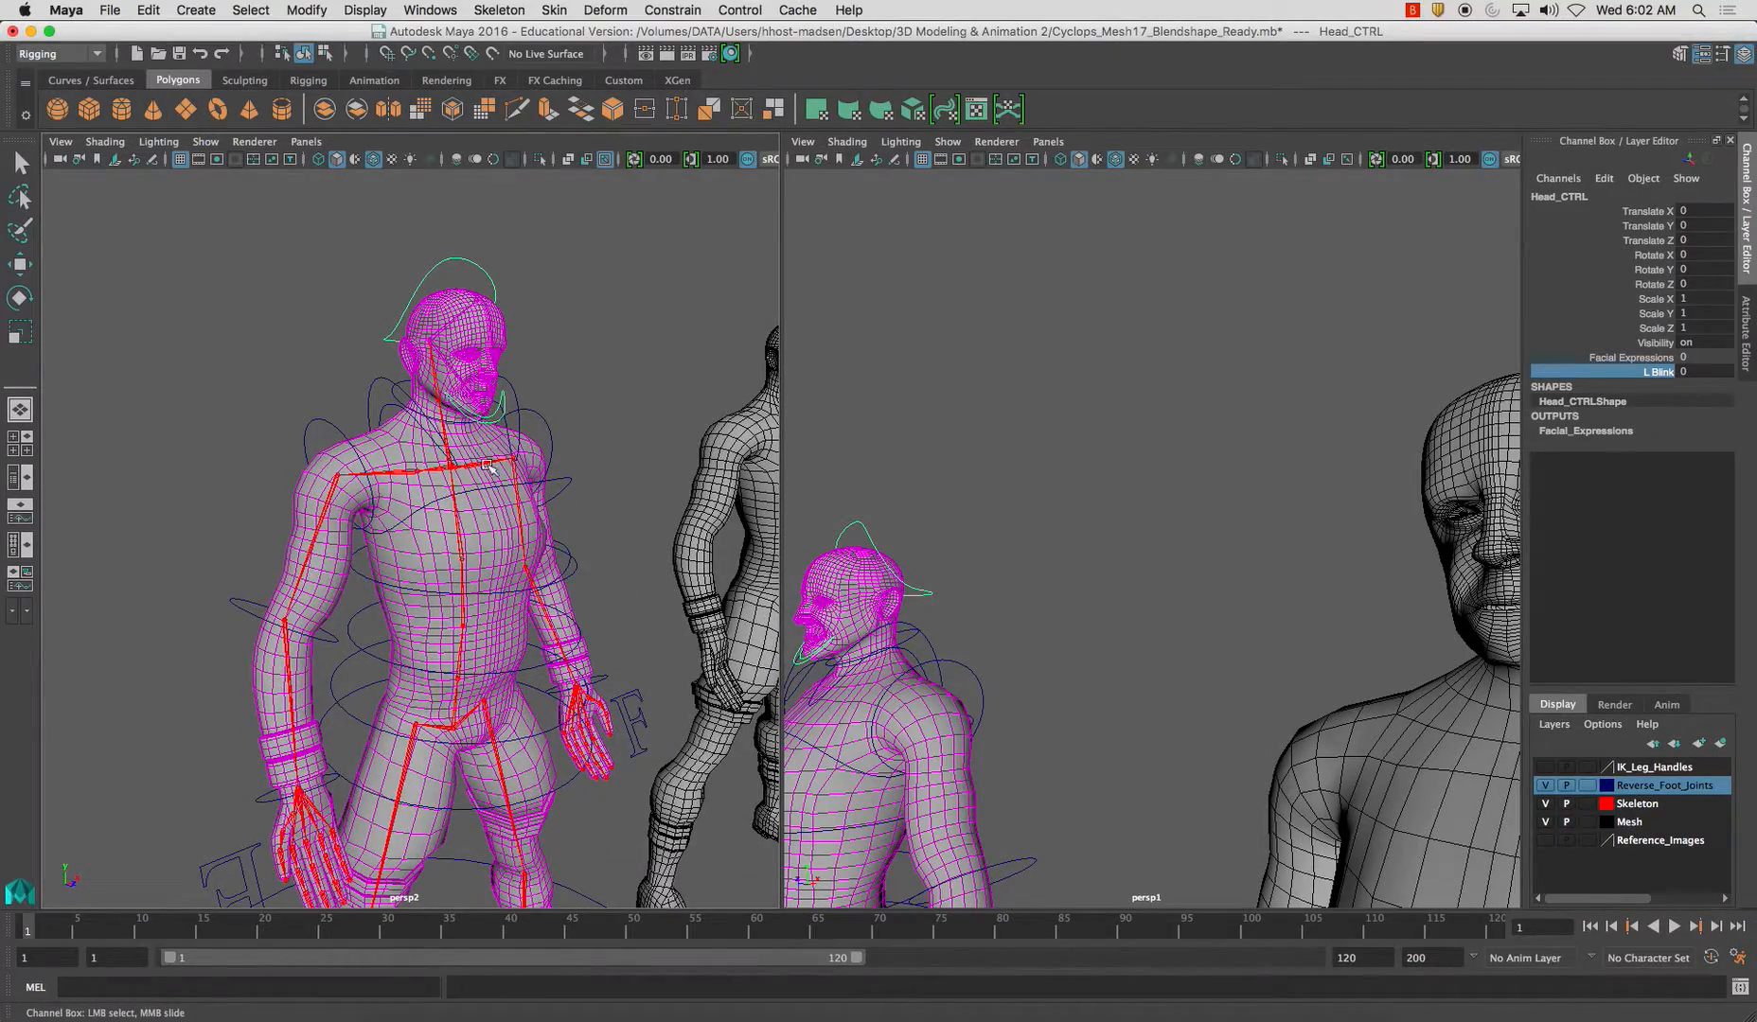
alt+drag(490, 446, 561, 423)
alt+middle_drag(574, 599, 588, 806)
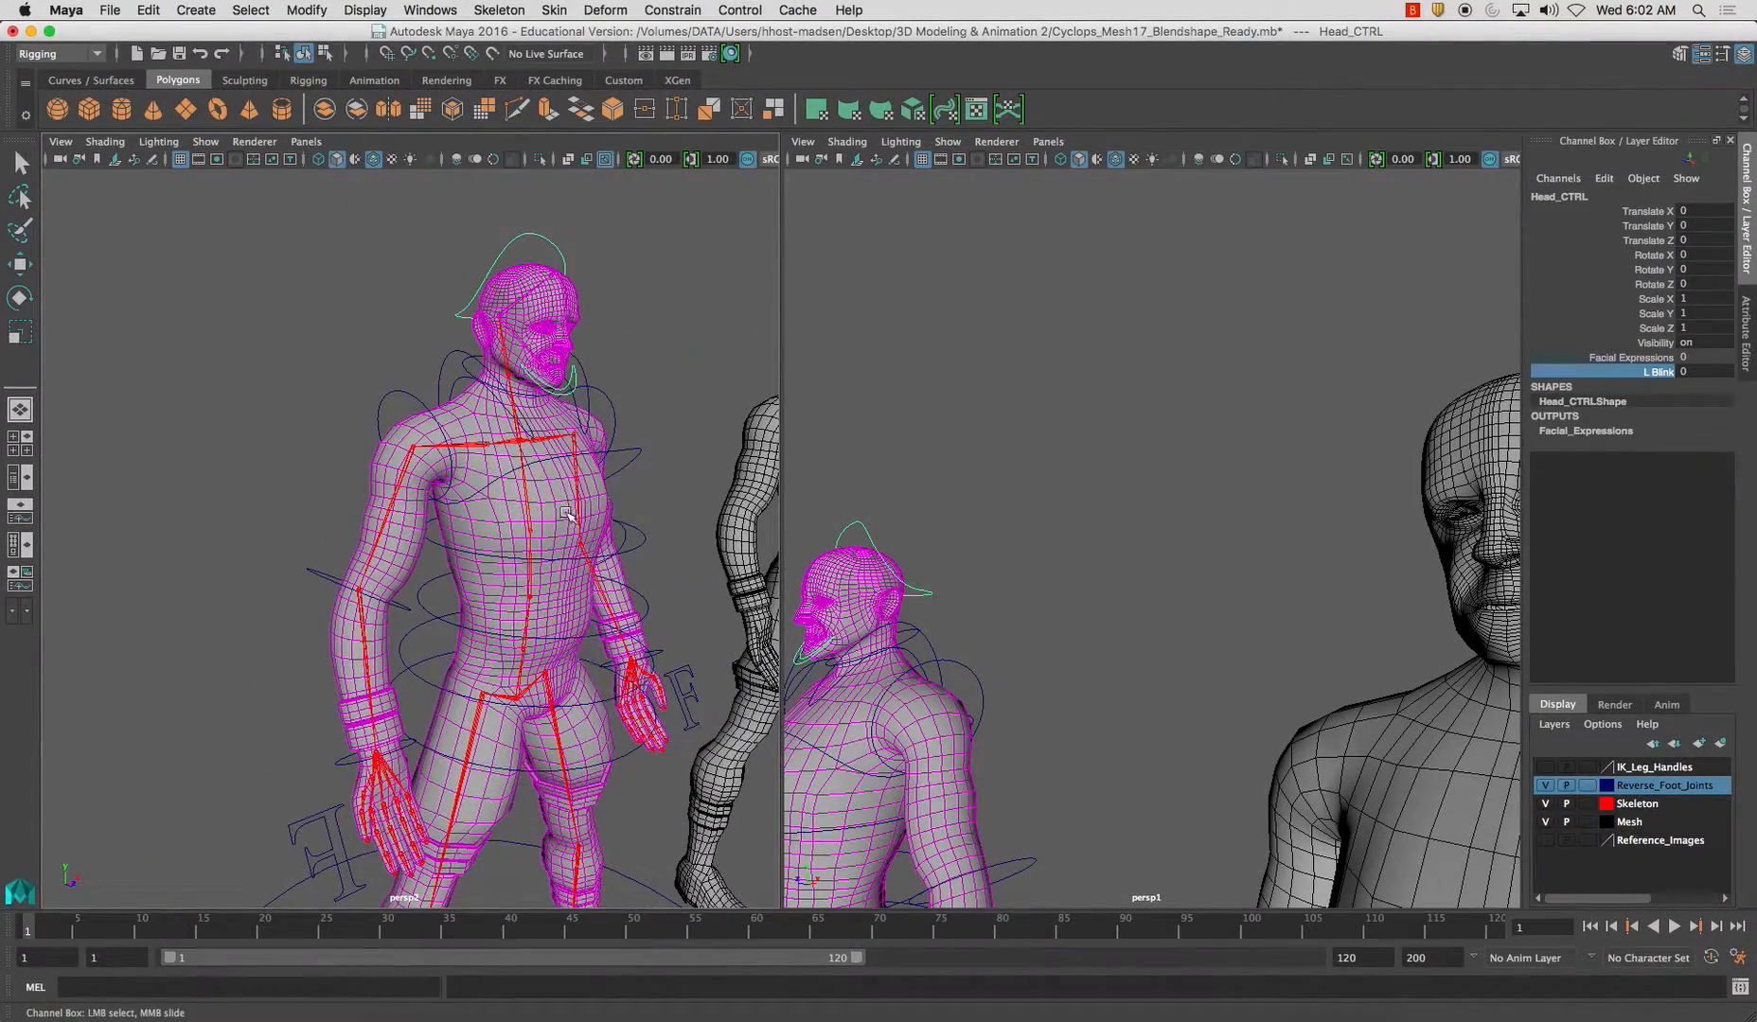
alt+middle_drag(565, 514, 552, 698)
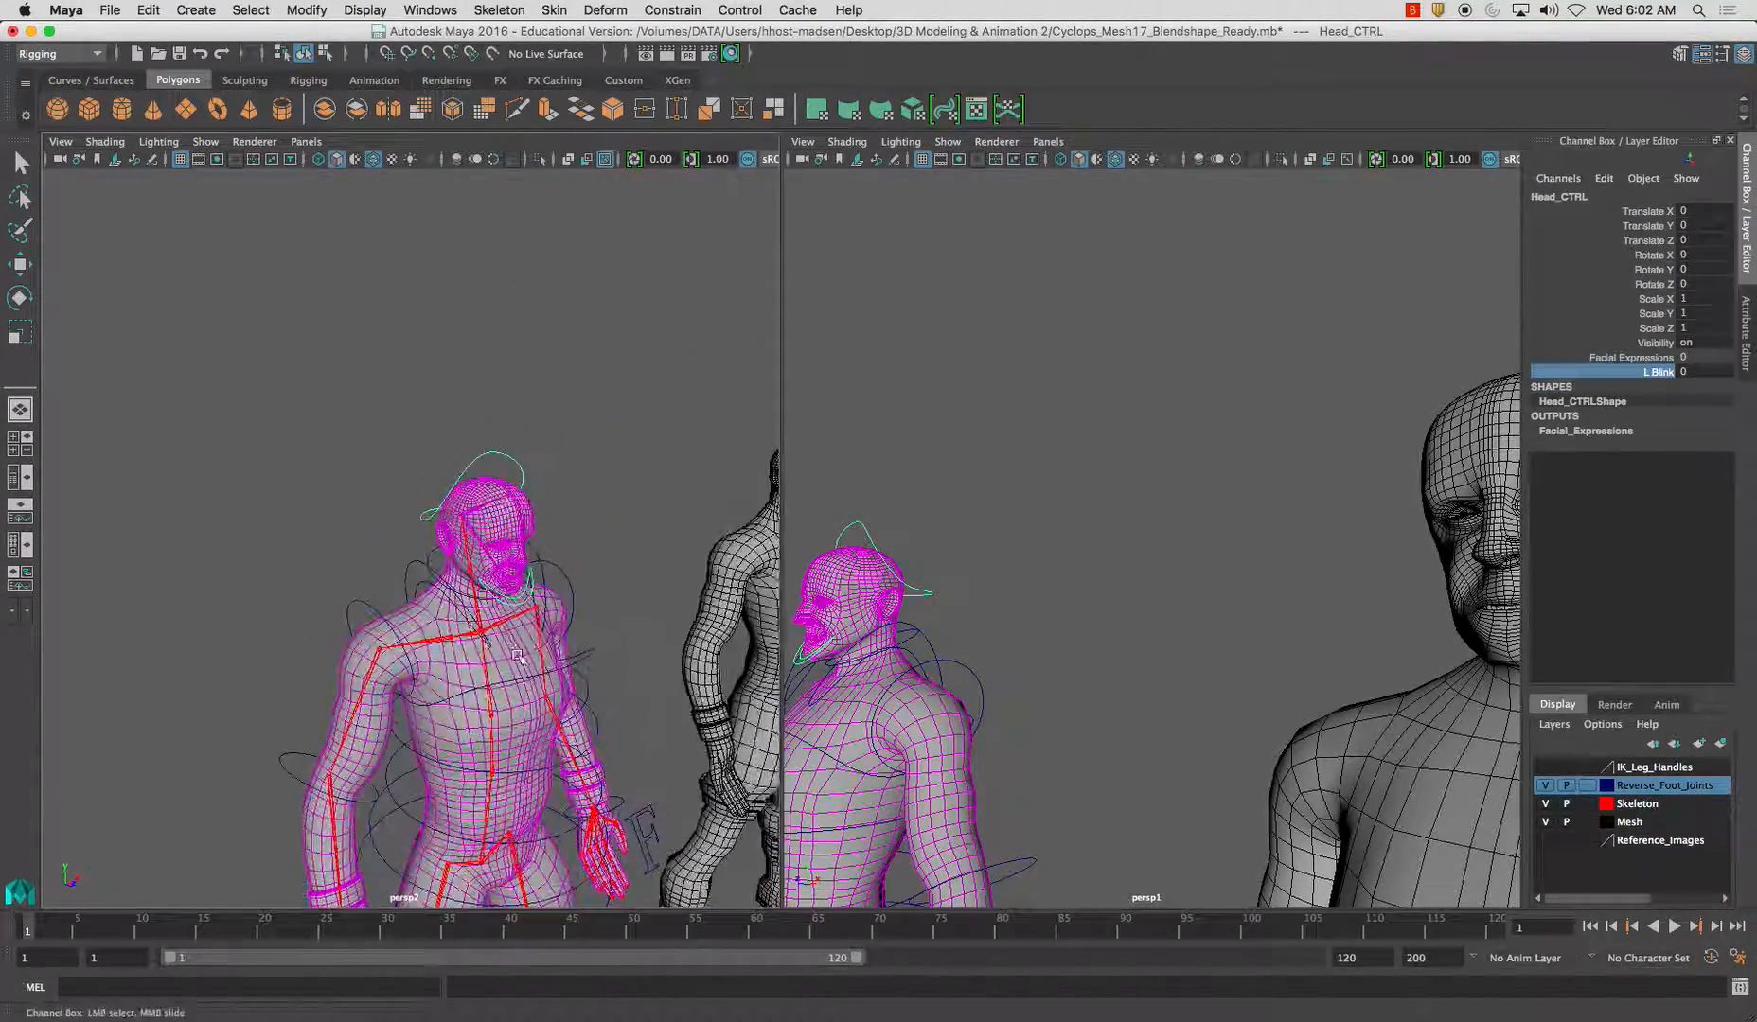
alt+drag(443, 580, 372, 573)
alt+drag(325, 436, 280, 436)
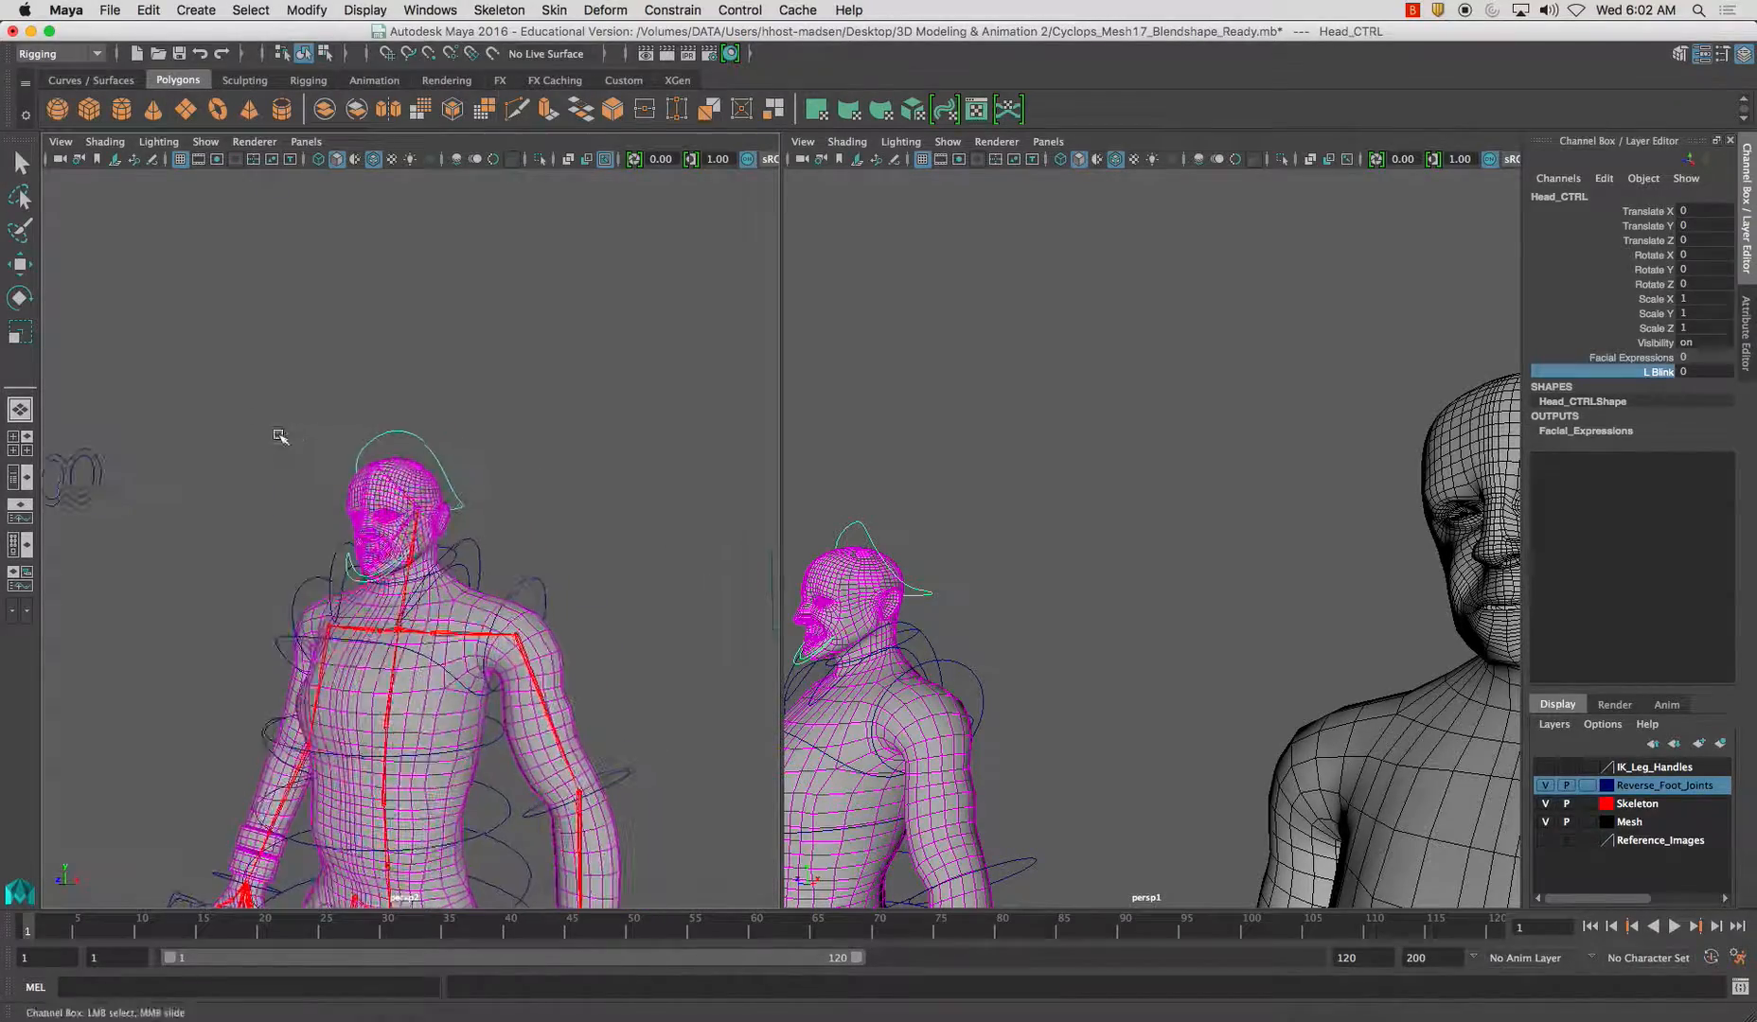
alt+right_drag(279, 436, 454, 554)
alt+drag(465, 559, 523, 666)
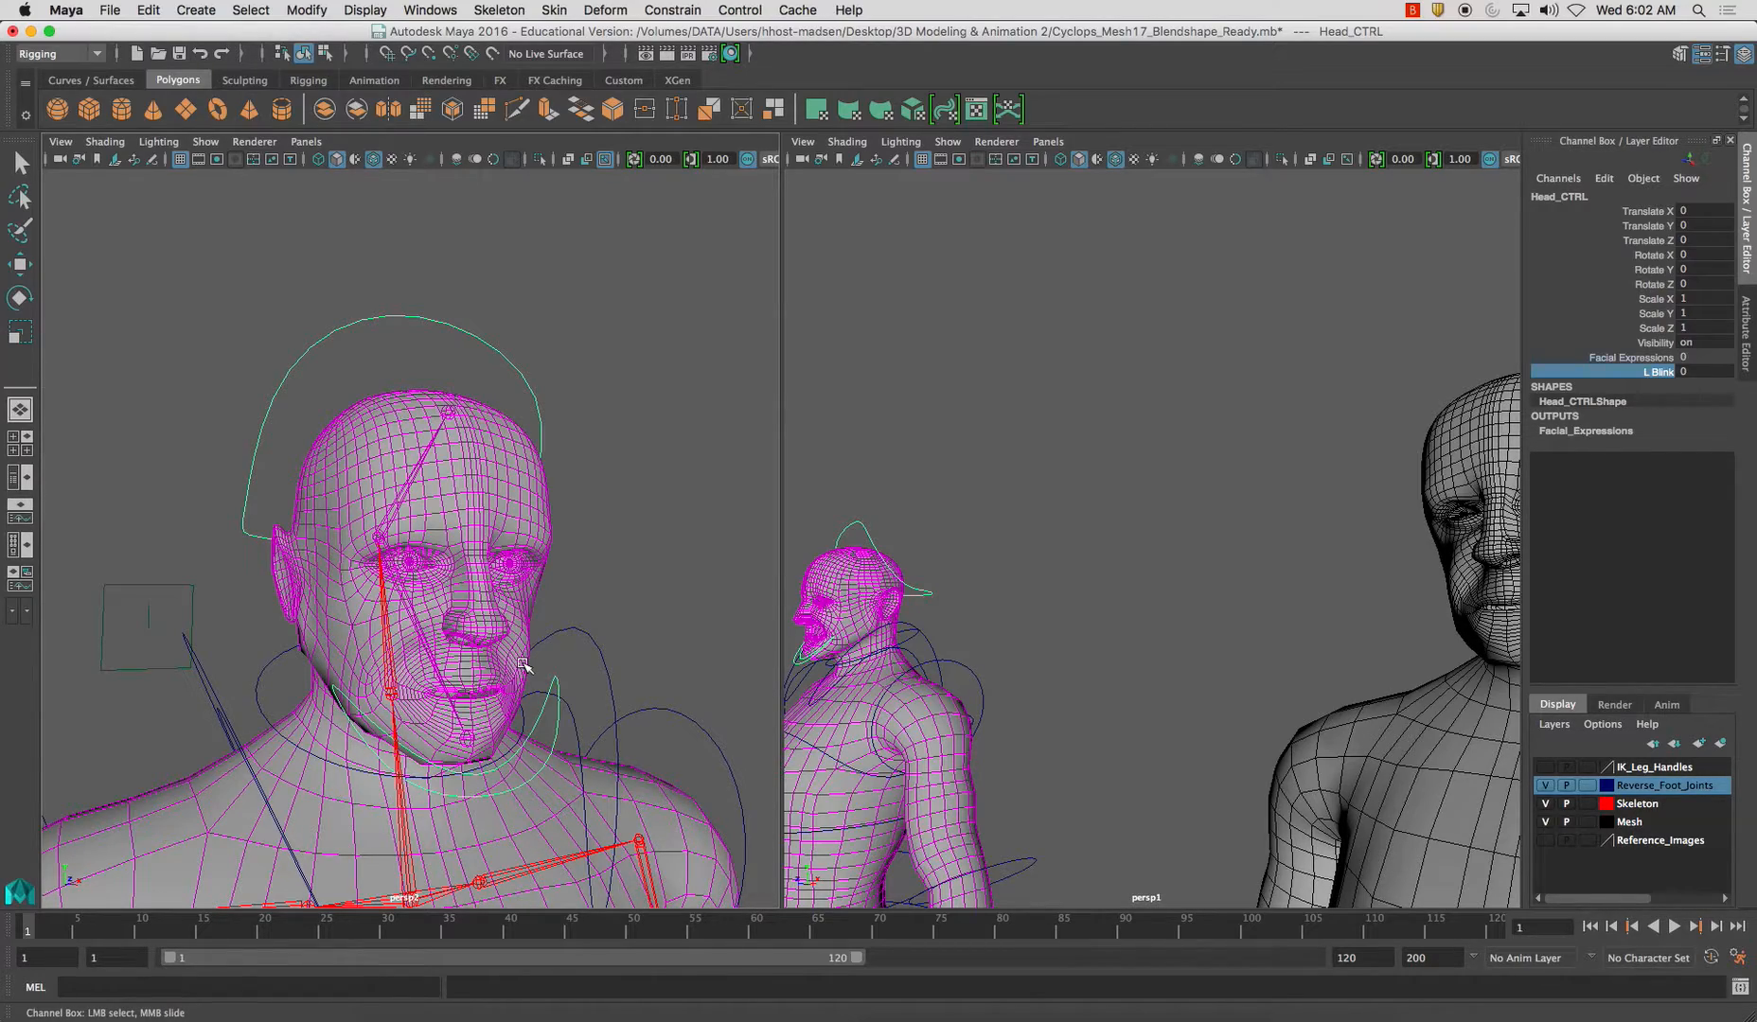
alt+drag(600, 671, 416, 583)
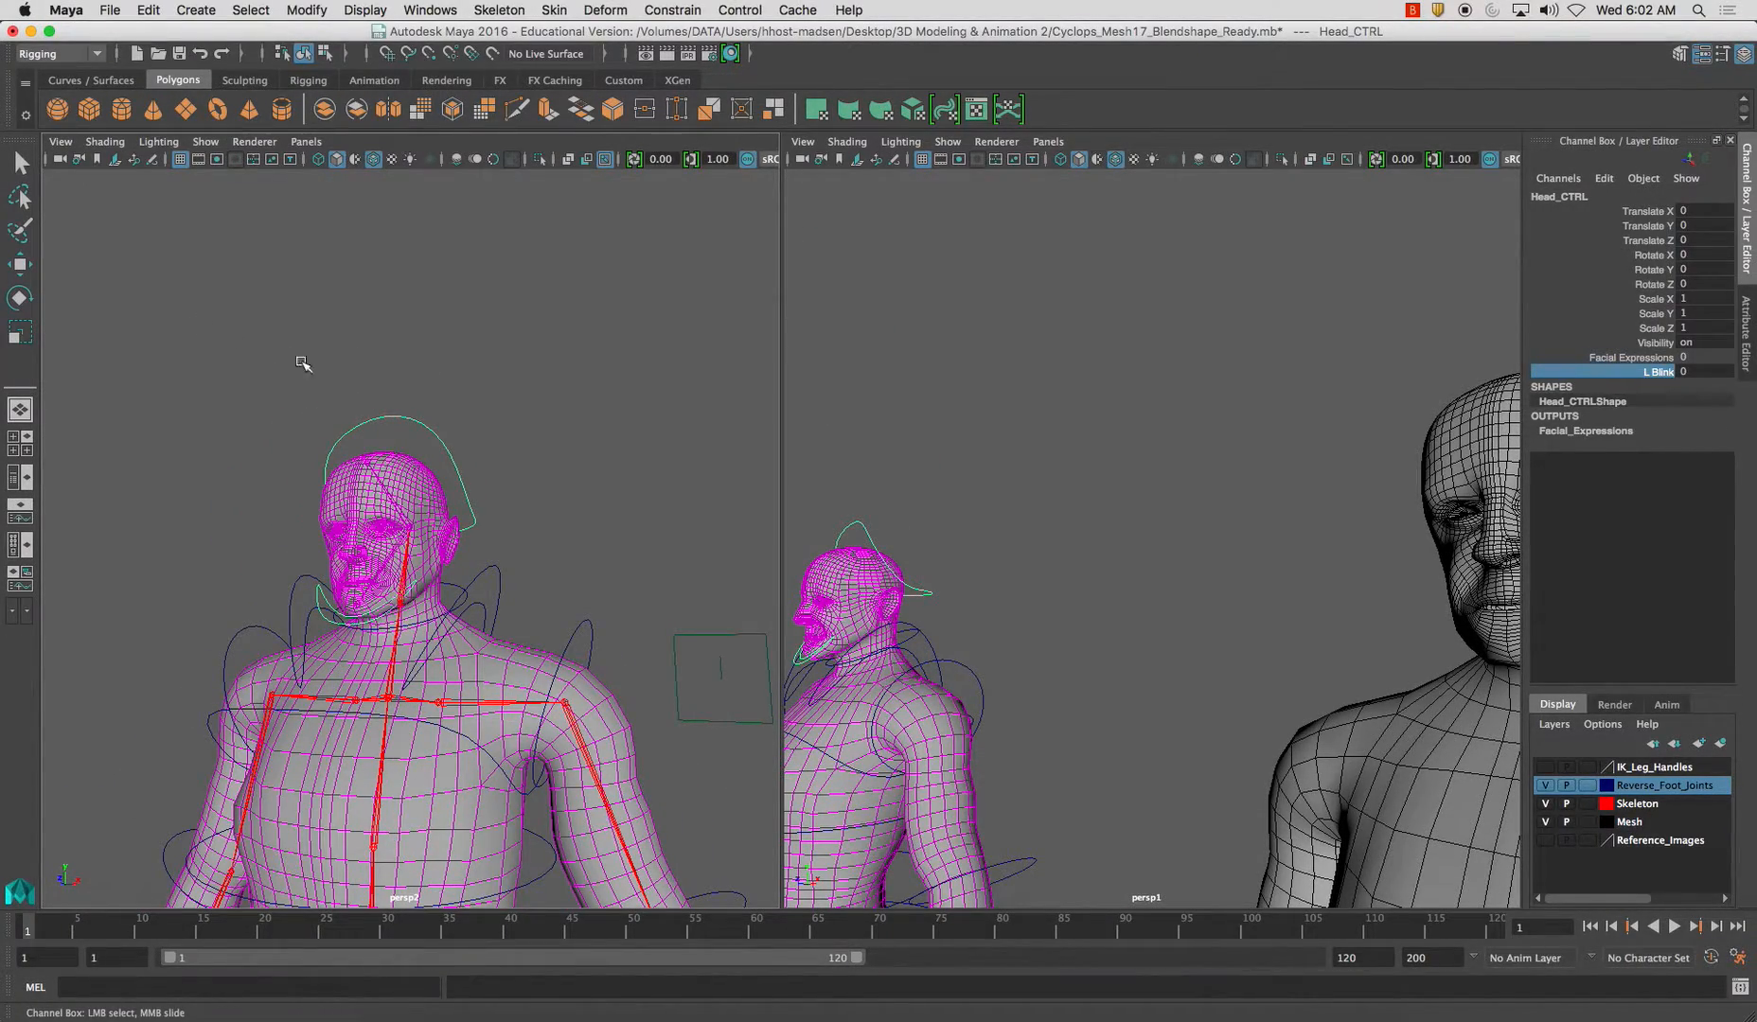
alt+drag(317, 408, 483, 549)
alt+right_drag(483, 549, 579, 571)
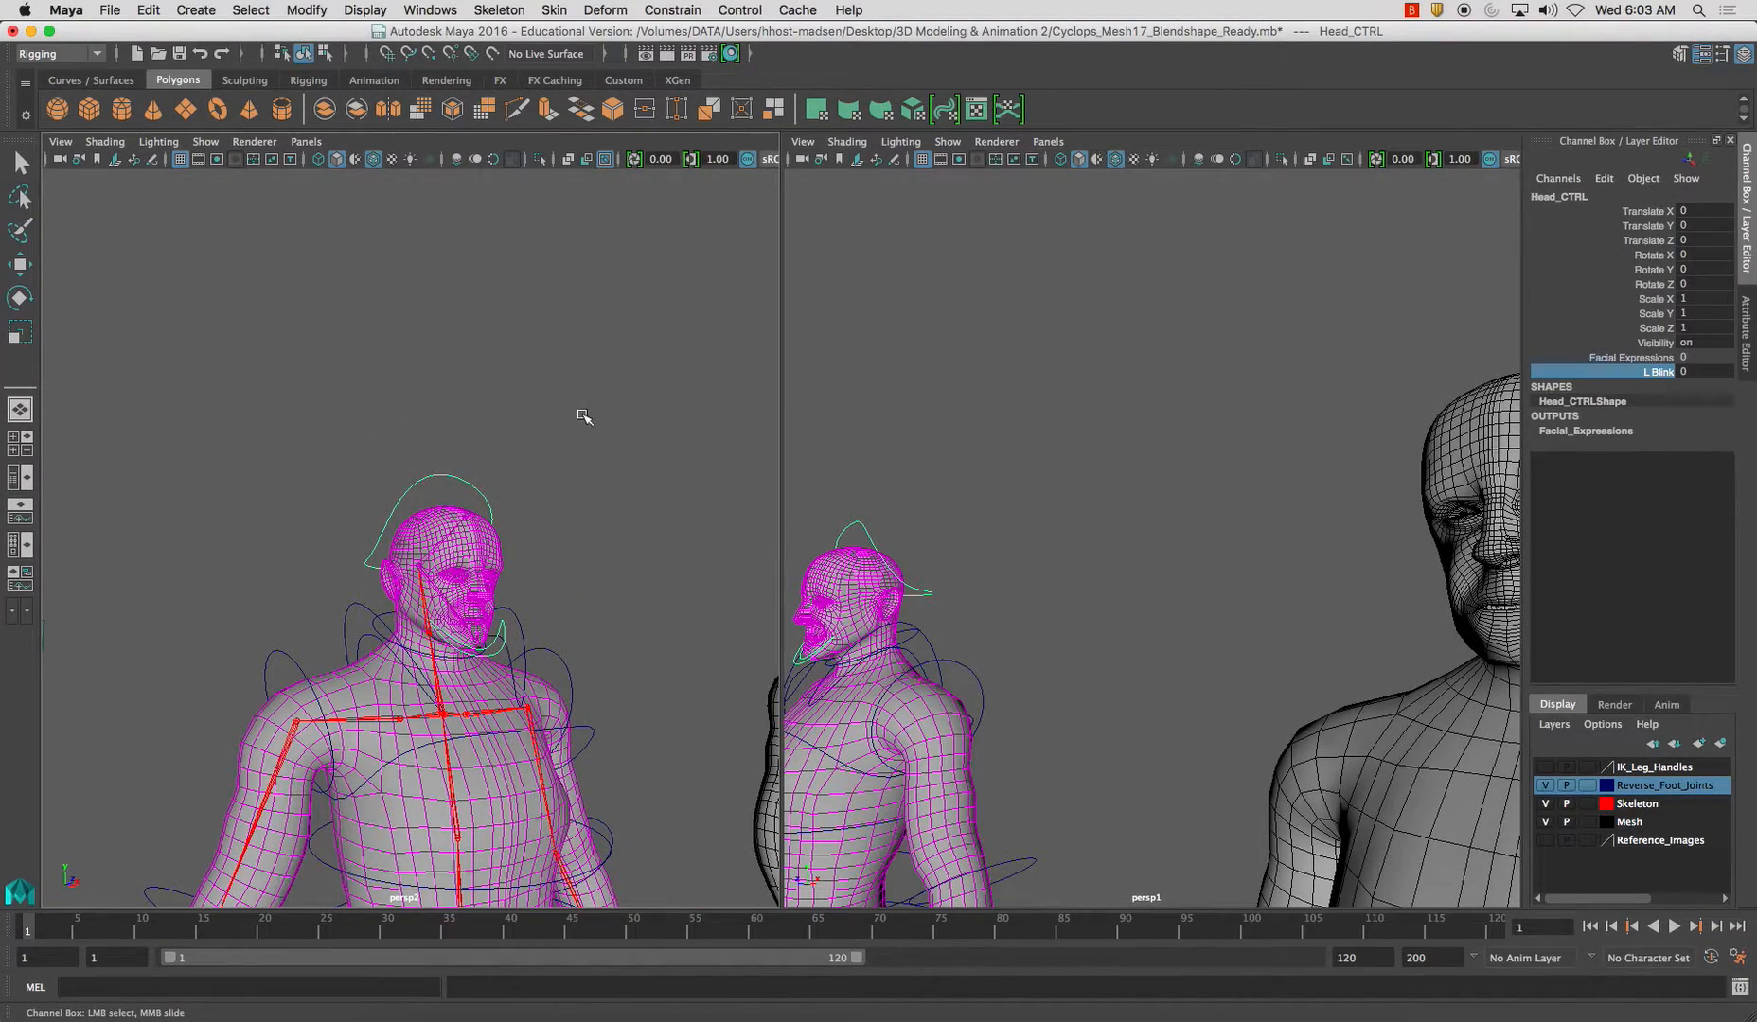